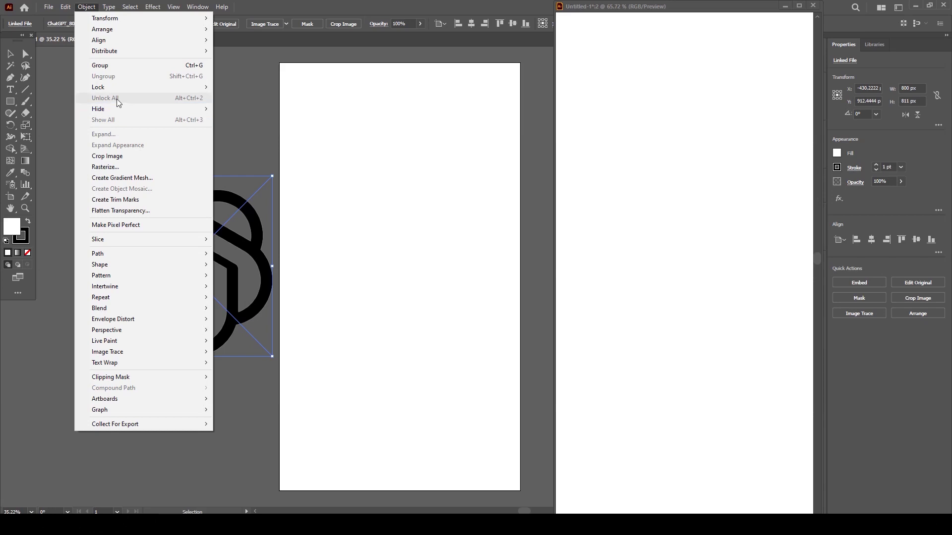
Trace the linked ChatGPT logo image with the Silhouettes preset and expand the tracing into vector paths
click(99, 102)
click(100, 102)
click(181, 181)
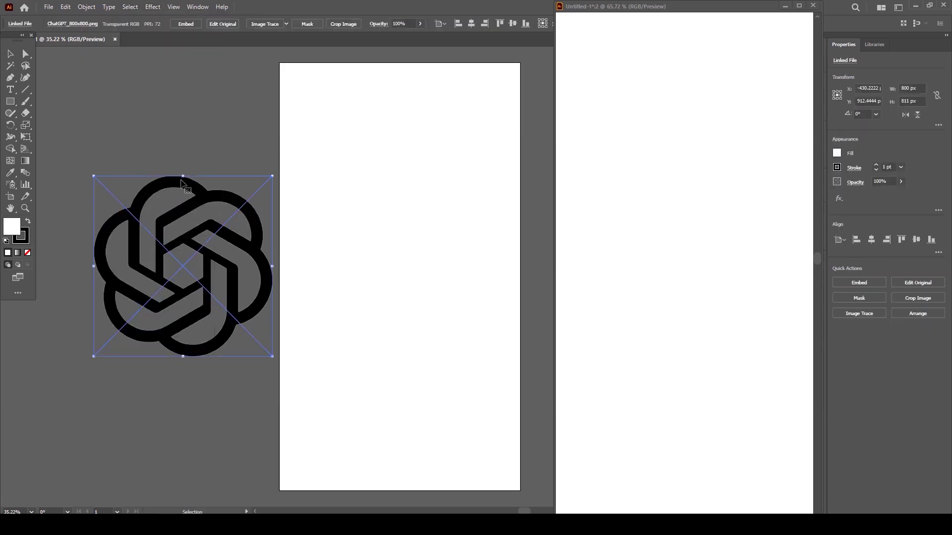
click(286, 24)
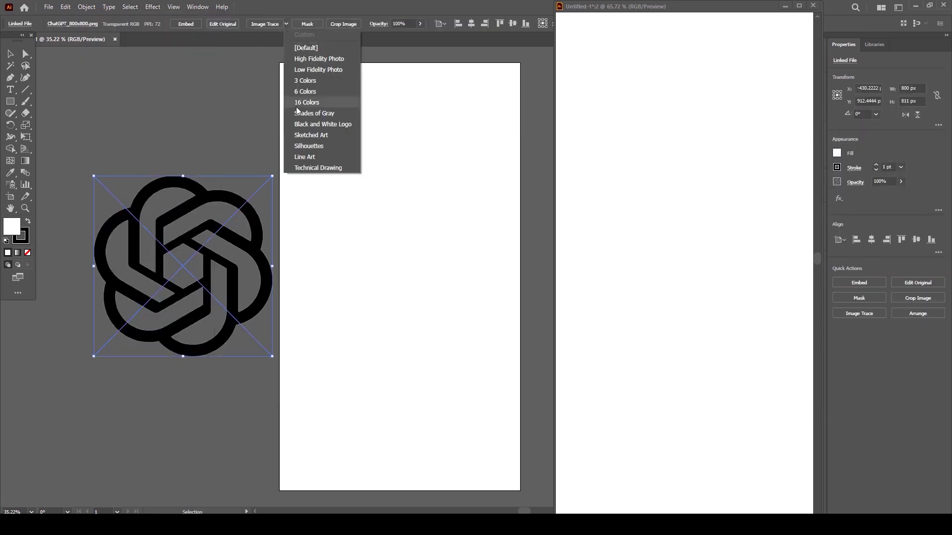
click(313, 147)
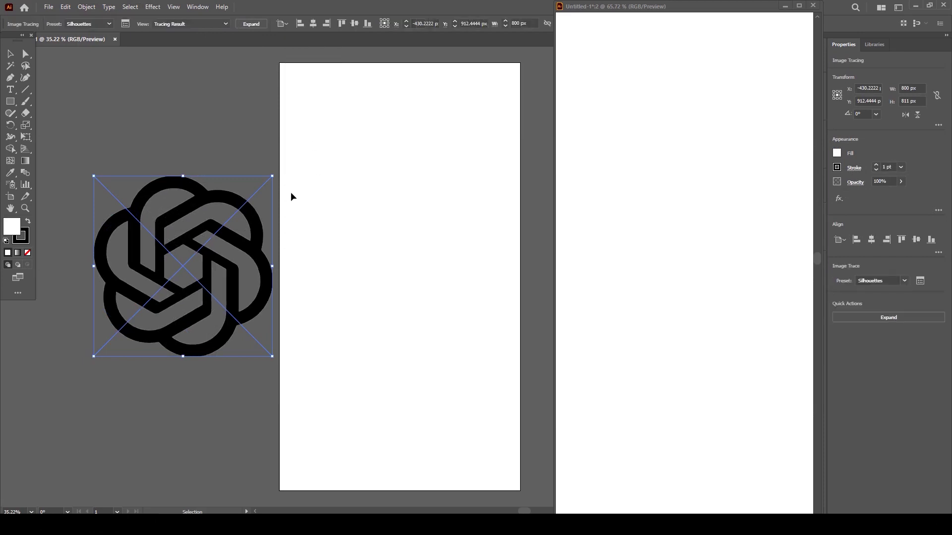
click(246, 24)
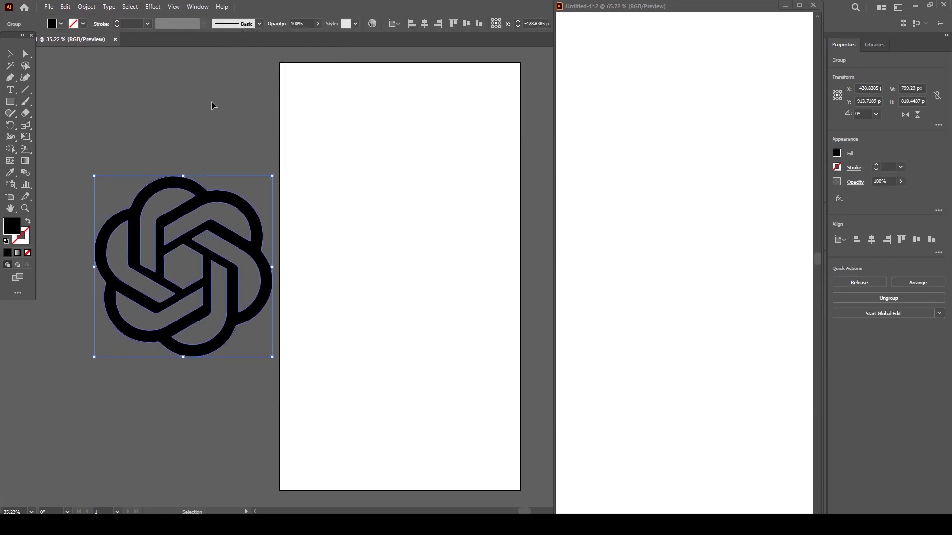
Move the traced logo onto the artboard and scale it down to about 402 × 408 px
click(191, 137)
click(208, 199)
drag(208, 199, 410, 189)
drag(470, 163, 438, 211)
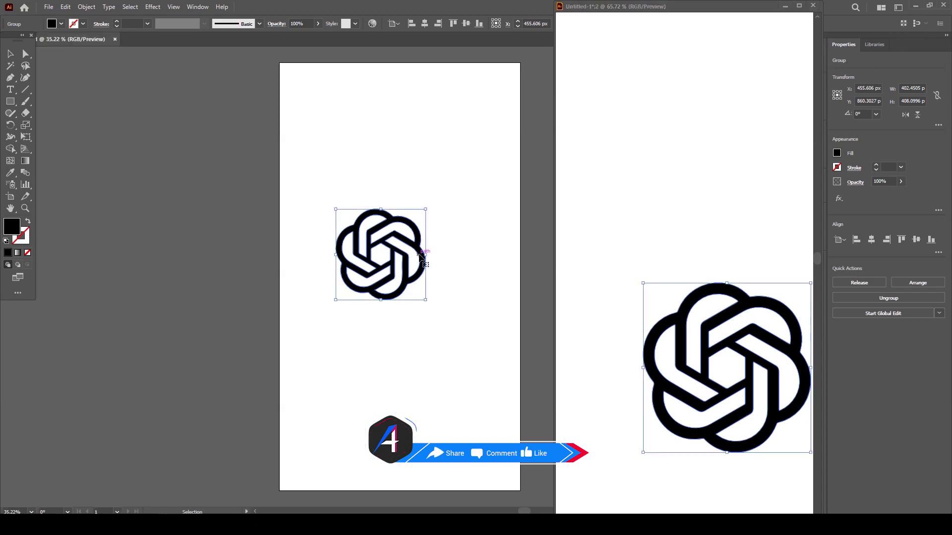
Try to center the logo horizontally on the artboard
click(871, 239)
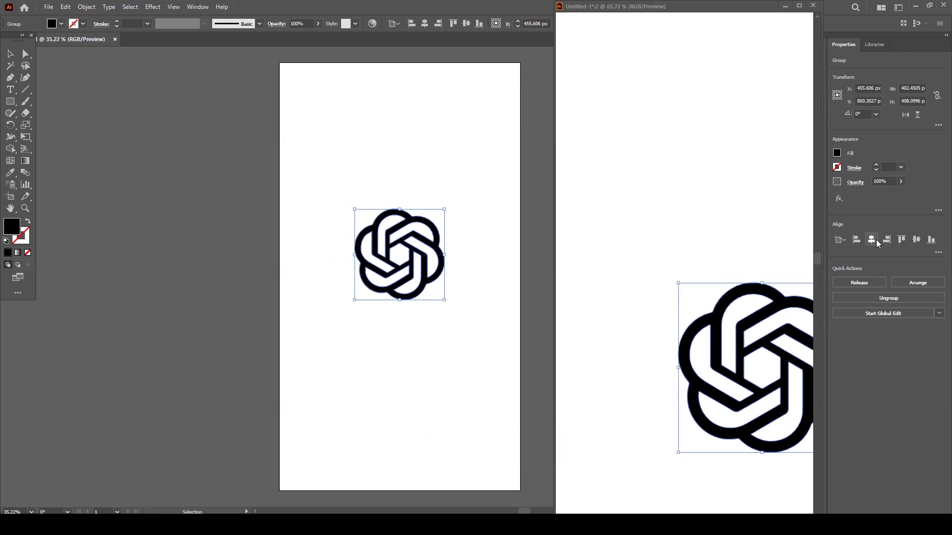
click(711, 210)
key(ctrl+minus)
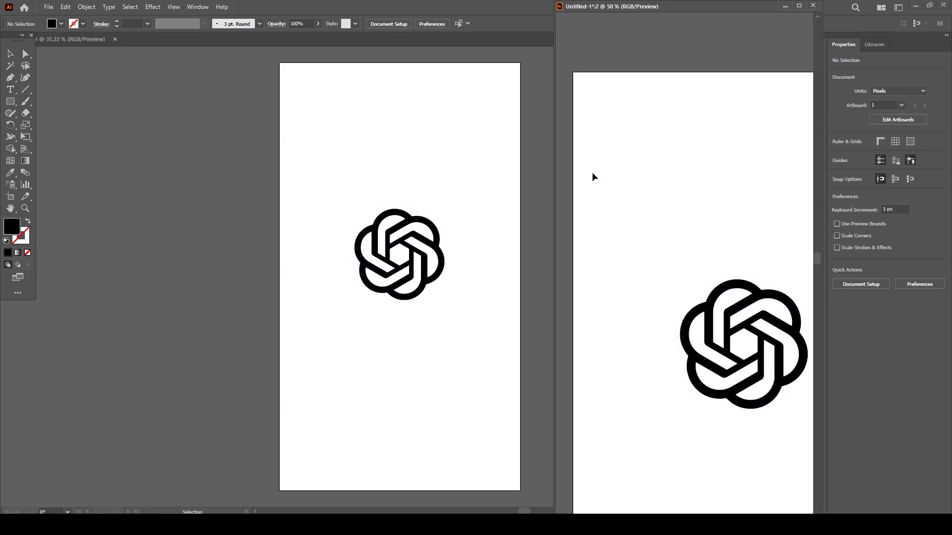
key(ctrl+minus)
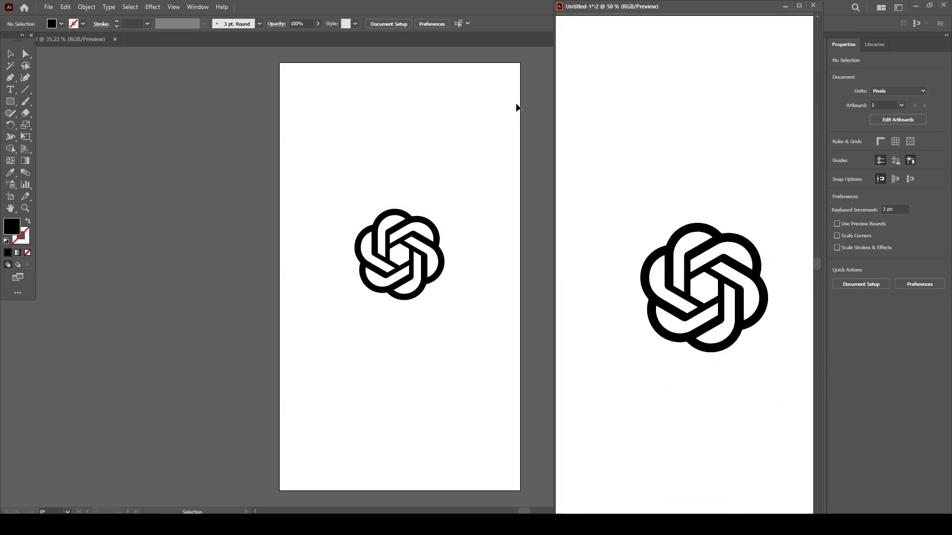
drag(693, 138, 683, 104)
drag(577, 67, 597, 92)
drag(682, 117, 661, 92)
Center the logo both horizontally and vertically on the artboard
key(ctrl+a)
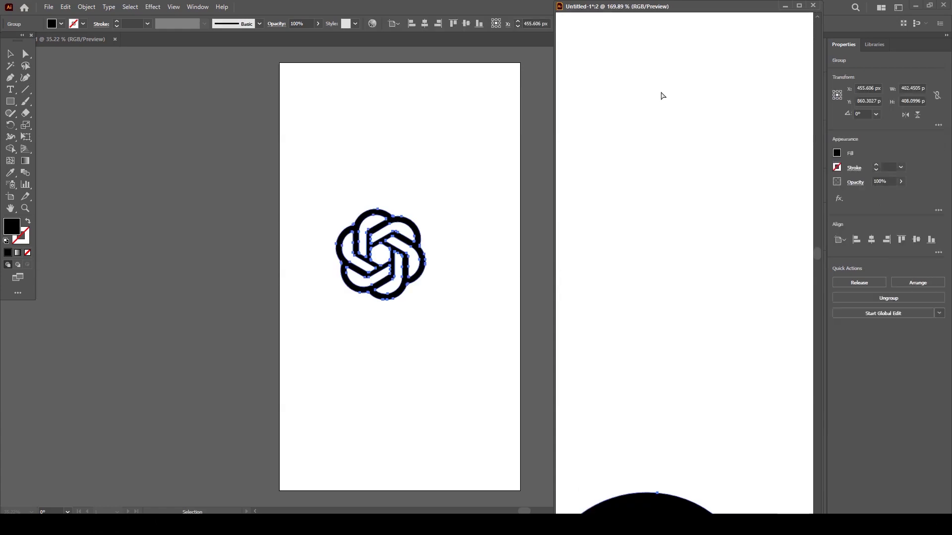
click(872, 241)
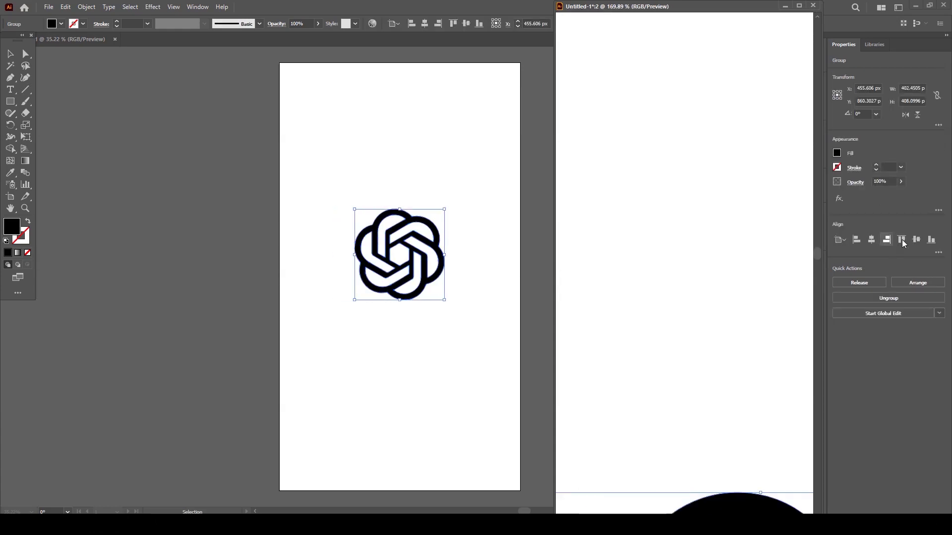
click(915, 240)
click(773, 231)
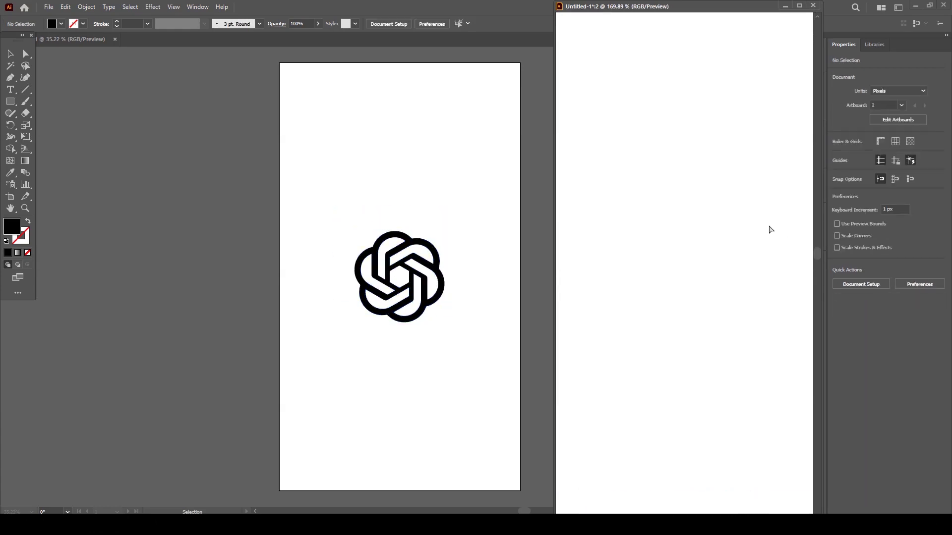
key(ctrl+0)
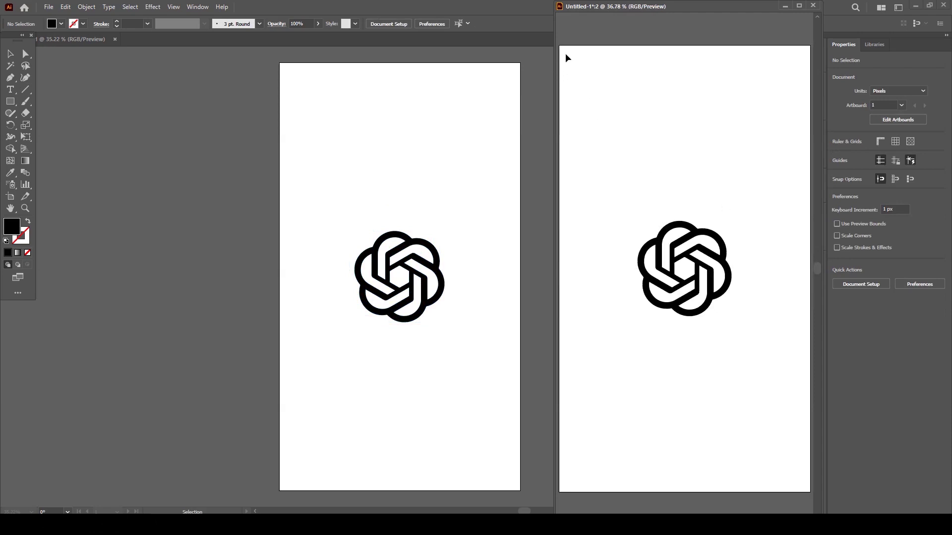
Duplicate the logo and place the copy below the original, slightly toward the artboard's left edge
key(ctrl+space)
drag(684, 267, 686, 268)
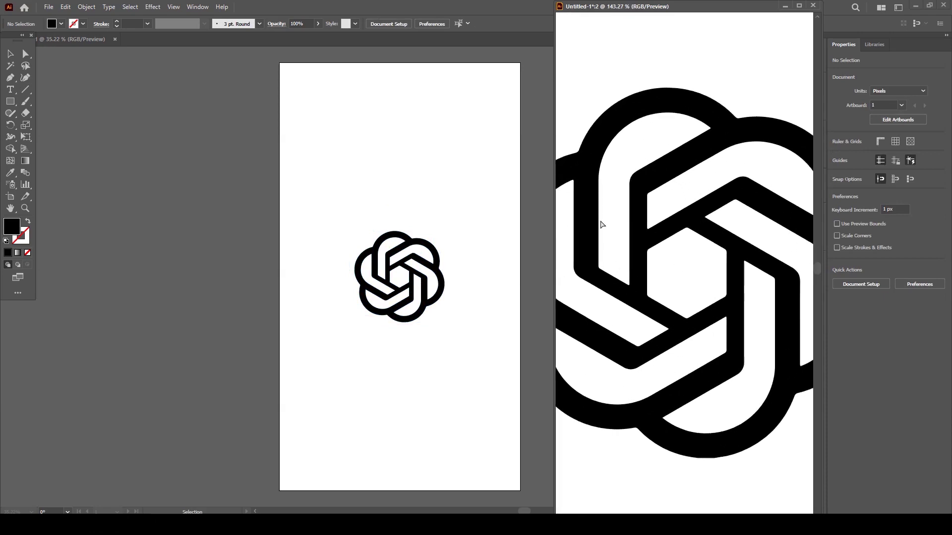
key(ctrl+0)
key(ctrl+space)
click(687, 272)
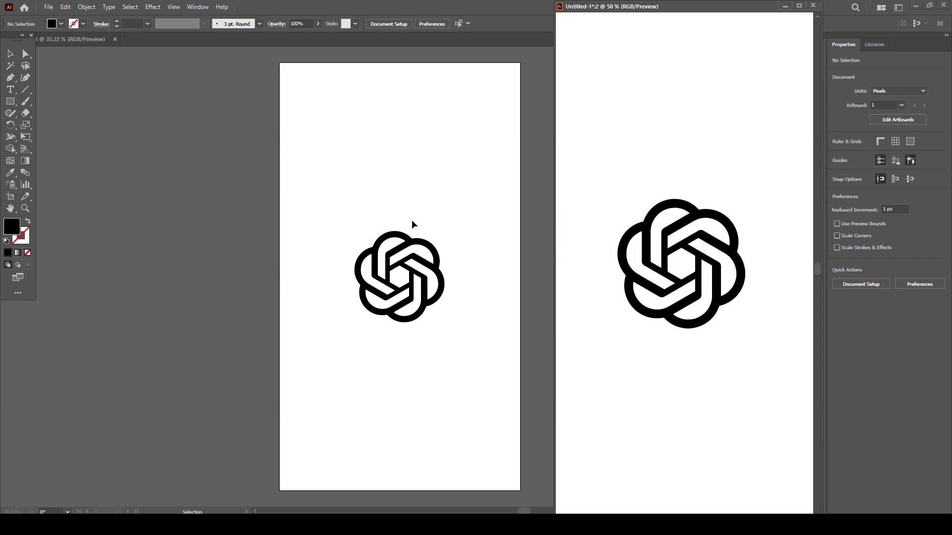
click(409, 247)
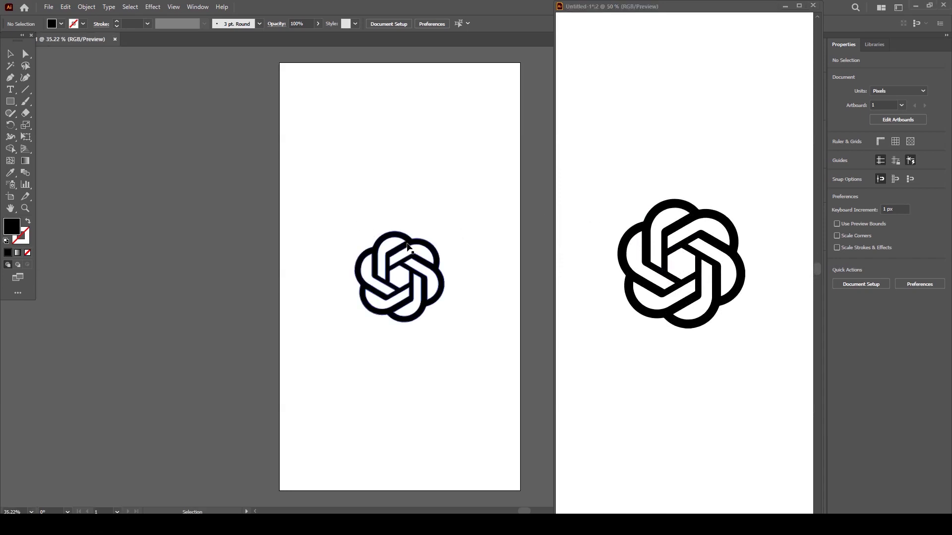
drag(428, 227, 441, 167)
click(391, 191)
drag(386, 187, 377, 160)
key(v)
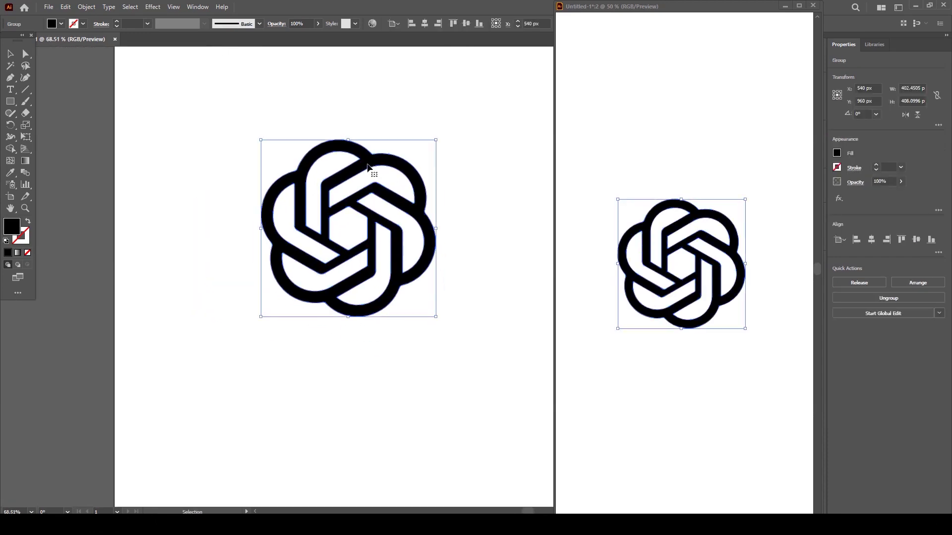
drag(364, 168, 294, 273)
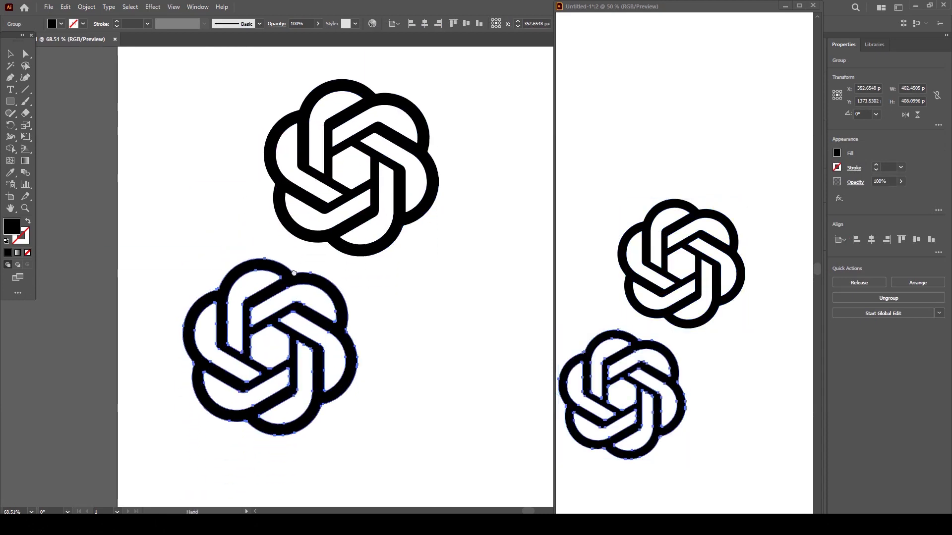
Isolate the lower logo copy and delete its outer contour so only the solid inner pieces remain
double_click(291, 274)
double_click(292, 273)
drag(292, 271, 383, 265)
key(Delete)
double_click(363, 276)
click(330, 293)
click(371, 268)
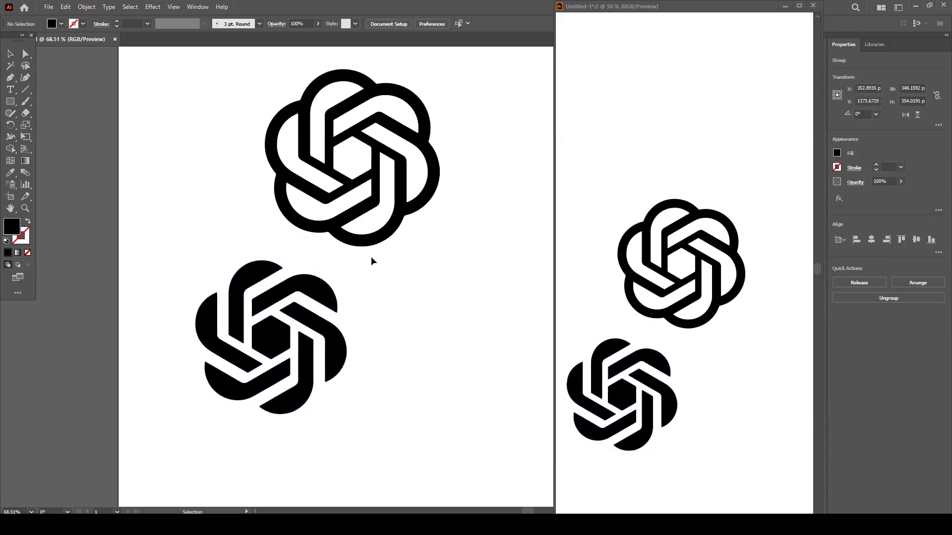
click(316, 288)
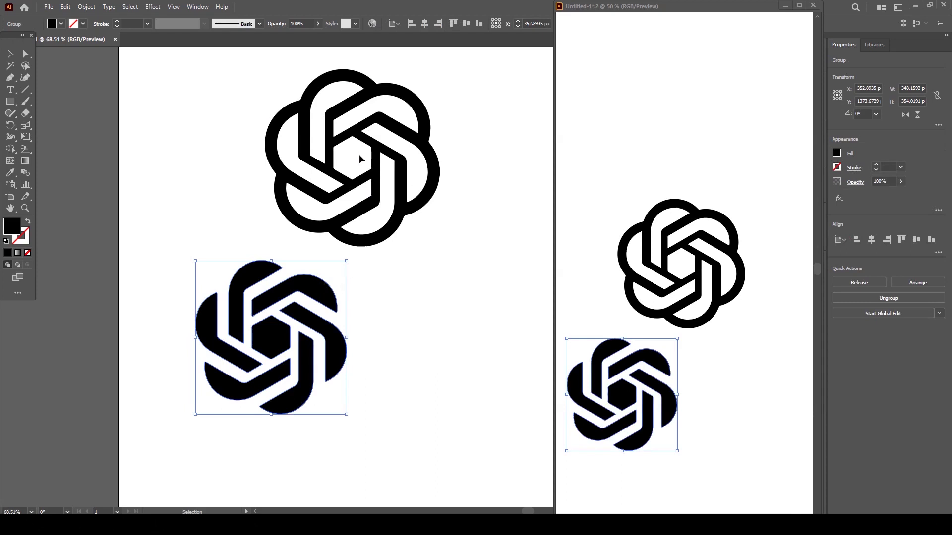
Try moving the original logo and the solid-piece copy to new positions, and undo the moves
drag(373, 188, 209, 136)
click(277, 297)
drag(286, 284, 323, 240)
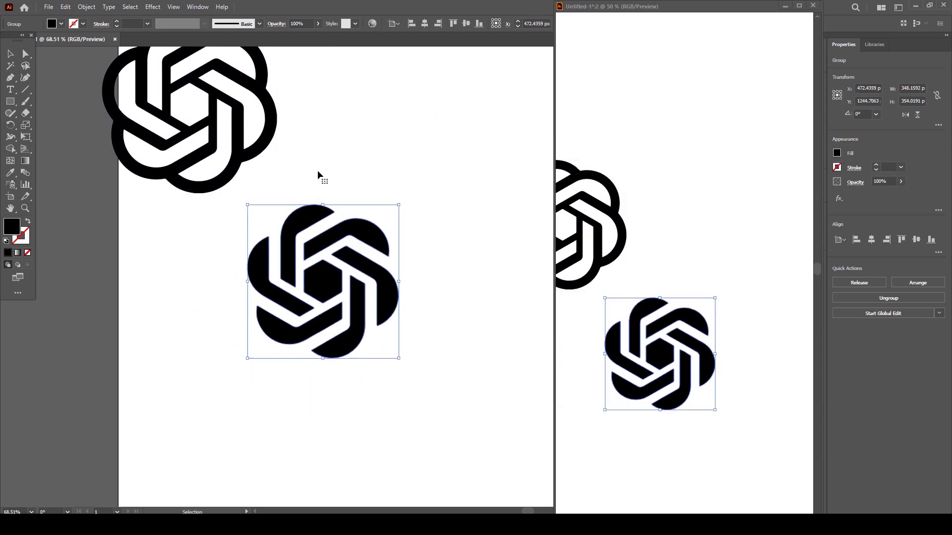
key(ctrl+z)
key(ctrl+z)
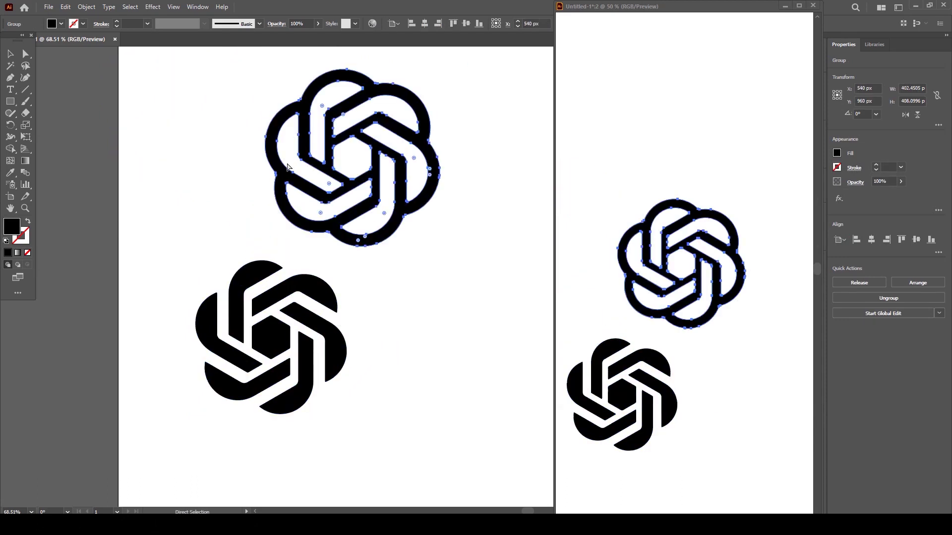
key(ctrl+z)
key(ctrl+shift+z)
Place the solid-piece copy over the original logo so the pieces fit exactly into its openings
click(356, 278)
drag(318, 291, 399, 112)
click(446, 213)
click(381, 184)
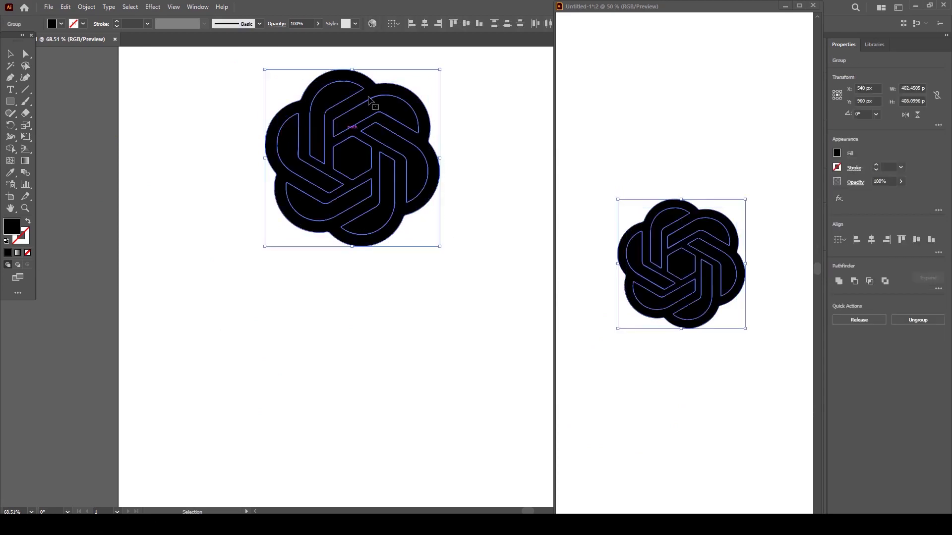
click(247, 216)
Try to fill the logo's outline group with a green of hue 139° from the Color Picker
click(292, 221)
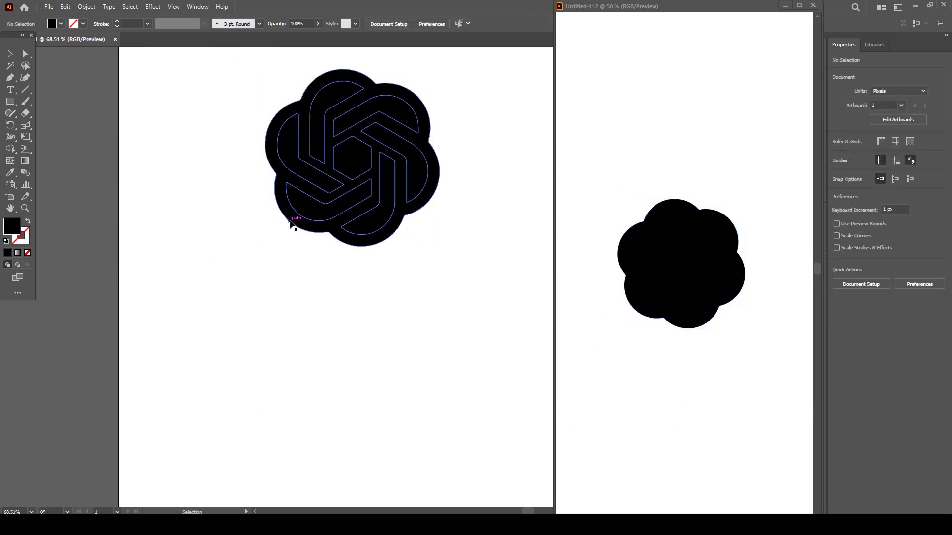
double_click(12, 230)
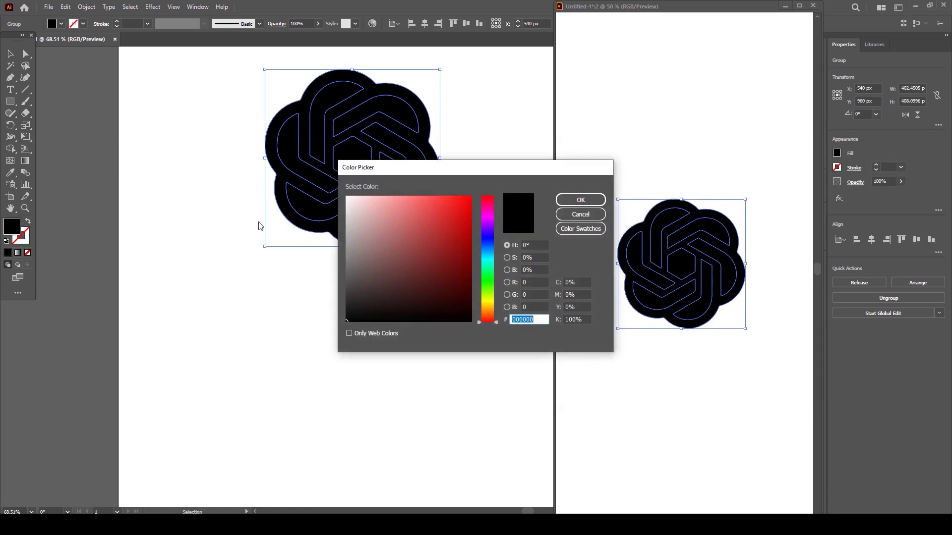
drag(488, 289, 490, 277)
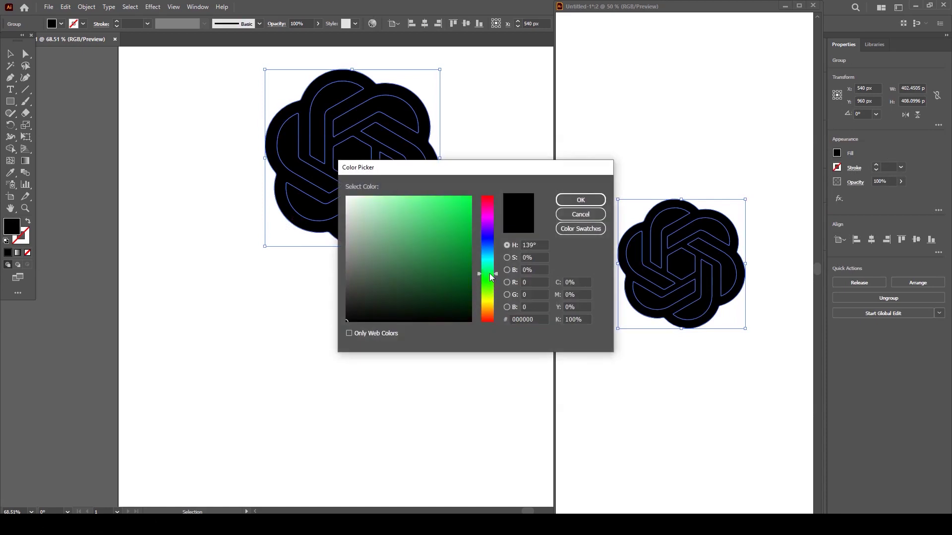
drag(435, 221, 451, 228)
click(564, 201)
click(493, 193)
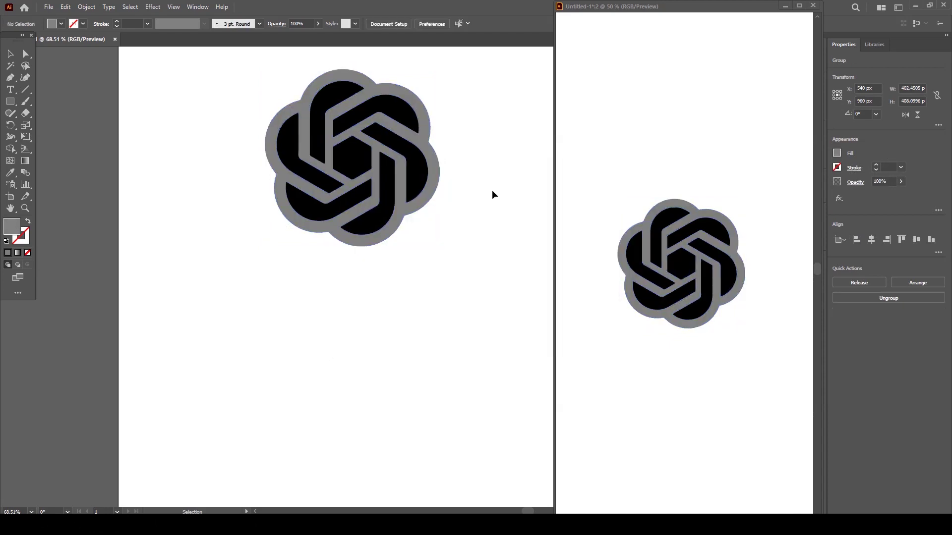
click(322, 74)
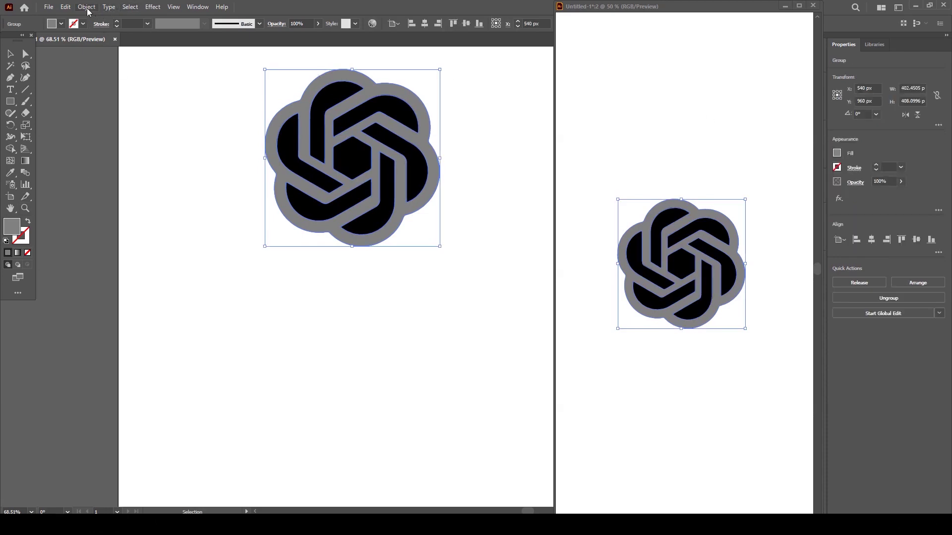
click(134, 80)
click(86, 7)
mouse_move(64, 7)
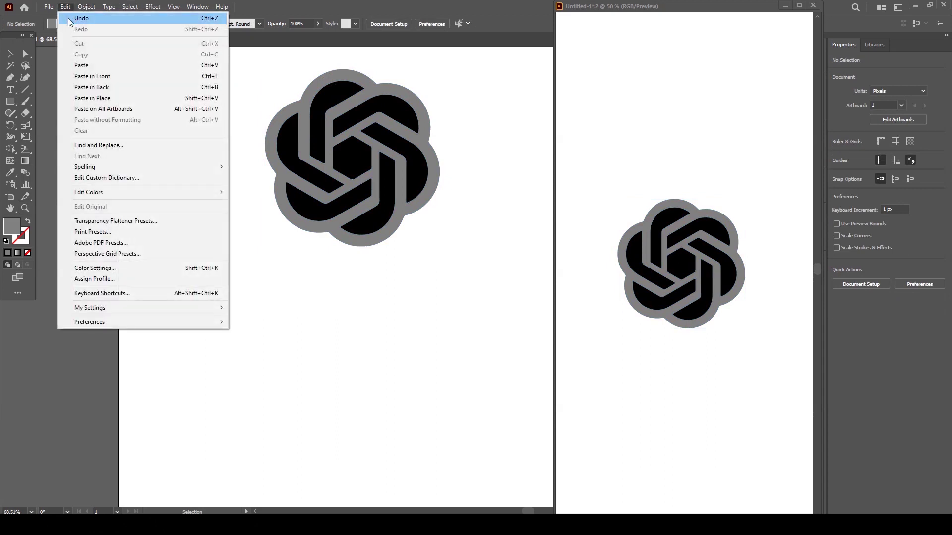
mouse_move(145, 193)
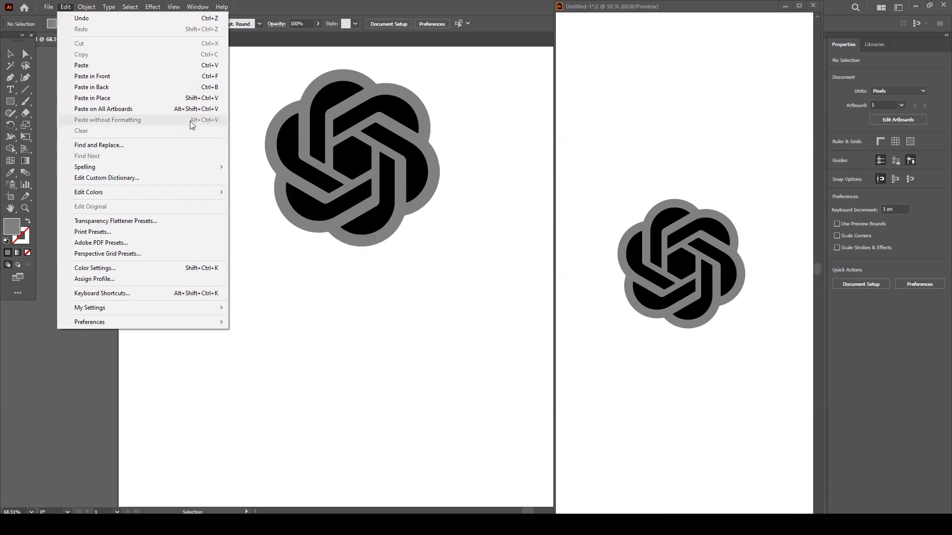
mouse_move(134, 11)
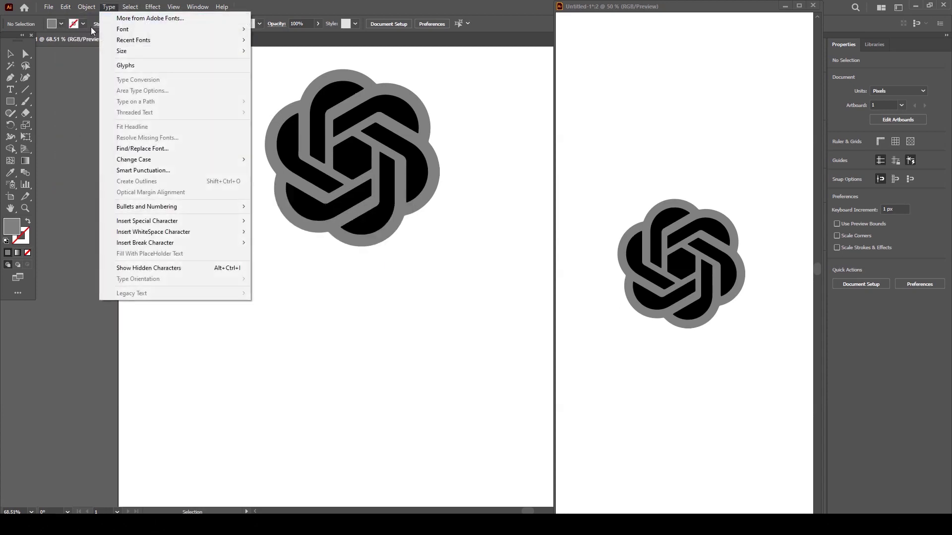
click(70, 69)
Recolor the outline group olive green with the Mobile Color Group in the advanced Recolor Artwork options, using the Color Library preset with library None
click(269, 133)
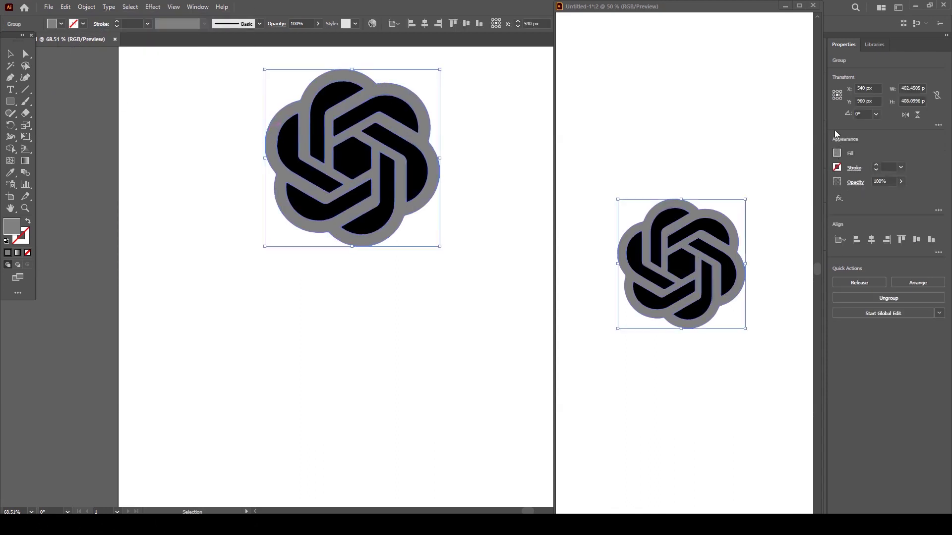
click(372, 25)
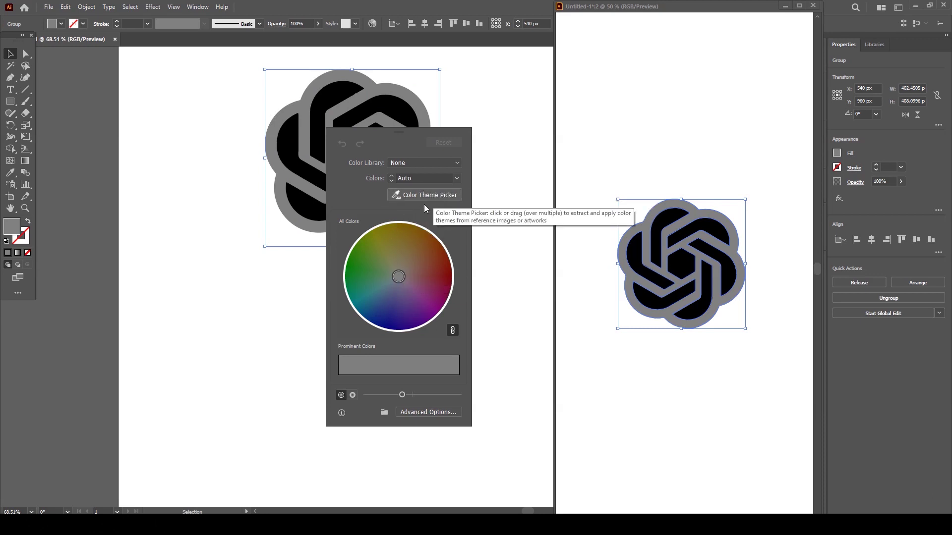
click(427, 412)
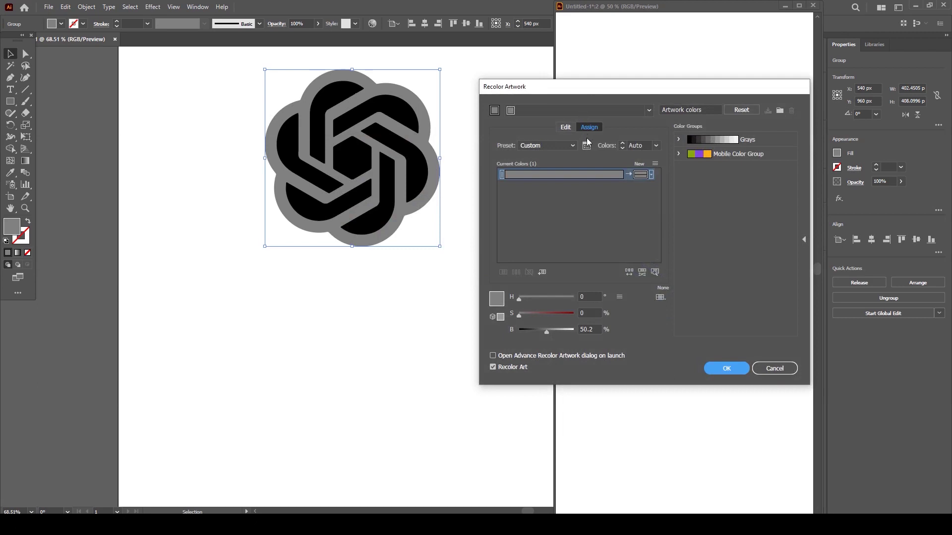
click(567, 145)
click(558, 166)
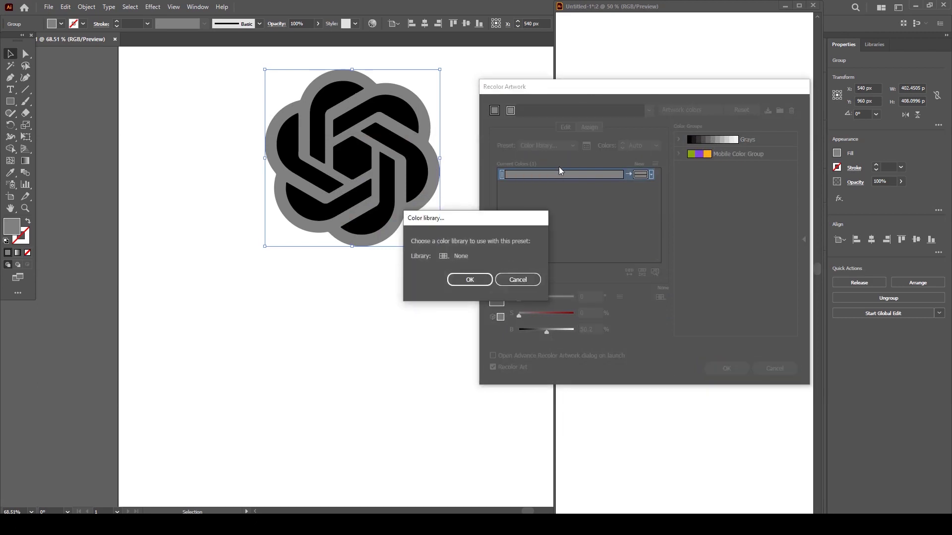
click(469, 279)
click(707, 154)
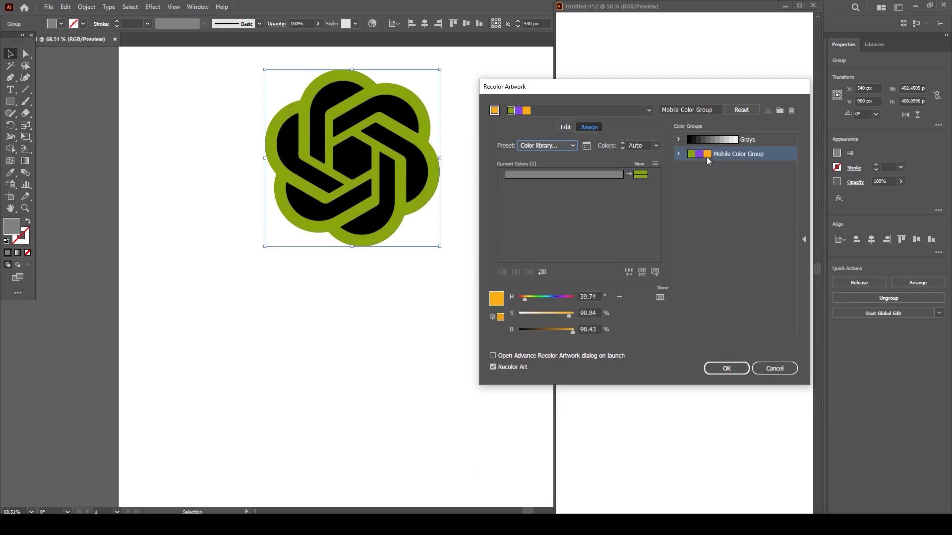
click(726, 369)
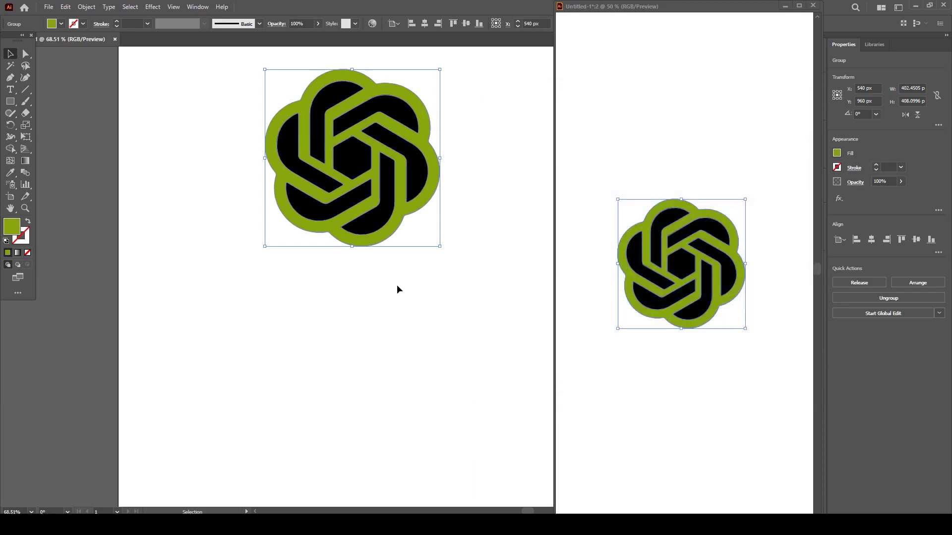
Fill the logo's outline with green and its inner pieces with turquoise #06FCCD, and move the outline off the artboard's left side
click(398, 286)
click(432, 155)
click(385, 305)
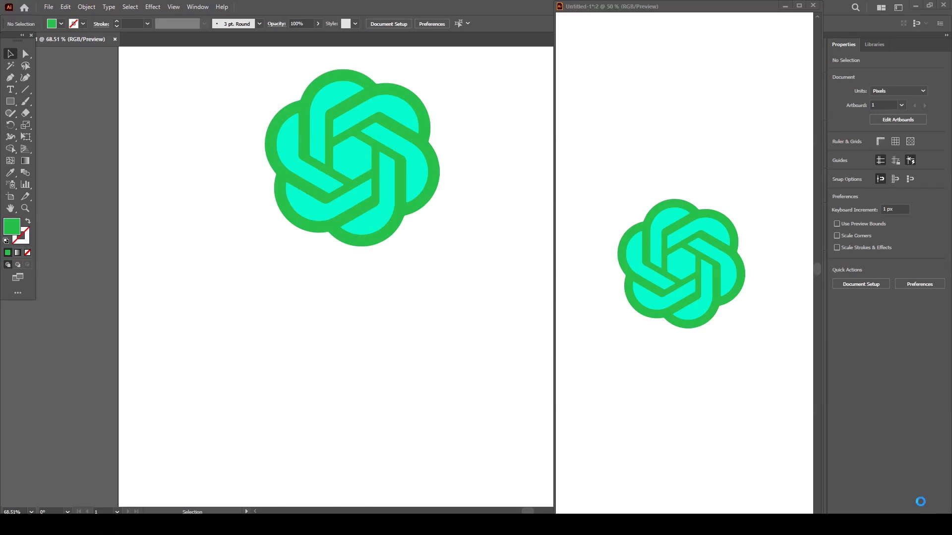
drag(387, 240, 70, 272)
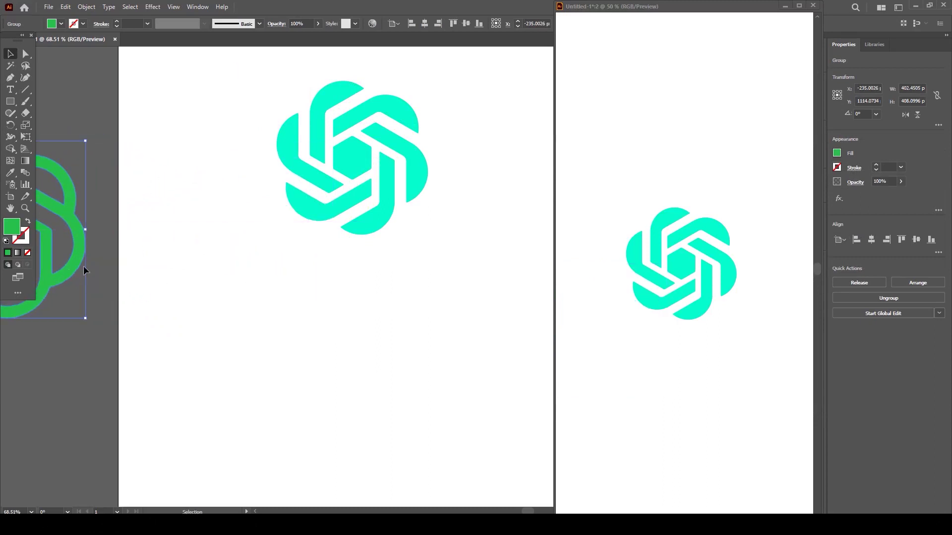
Add a 3D Extrude & Bevel (Classic) effect to the turquoise inner pieces and set its position to Isometric Right
click(357, 160)
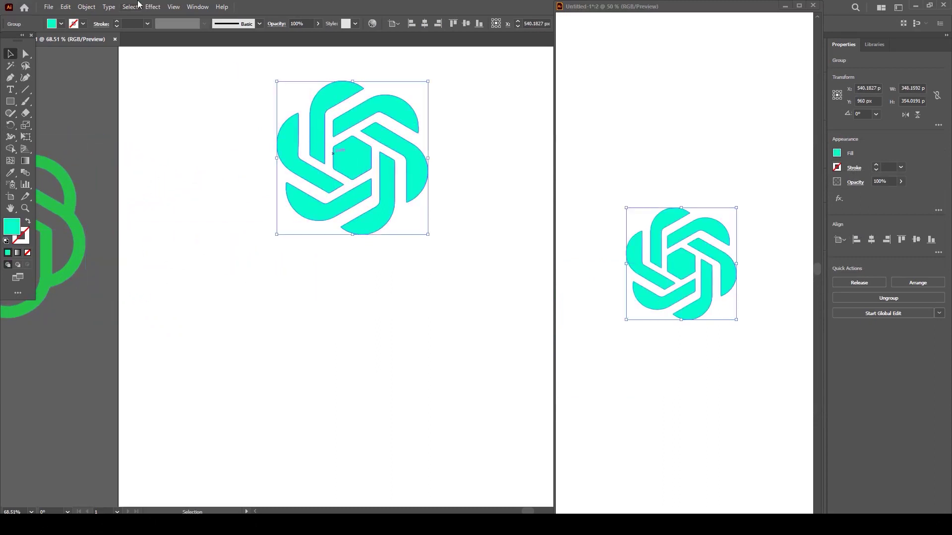
click(161, 7)
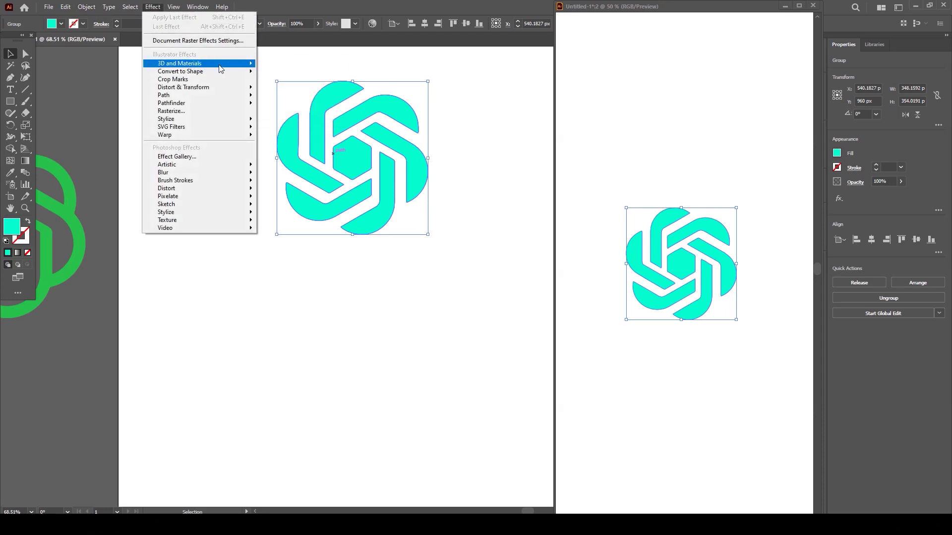
mouse_move(285, 123)
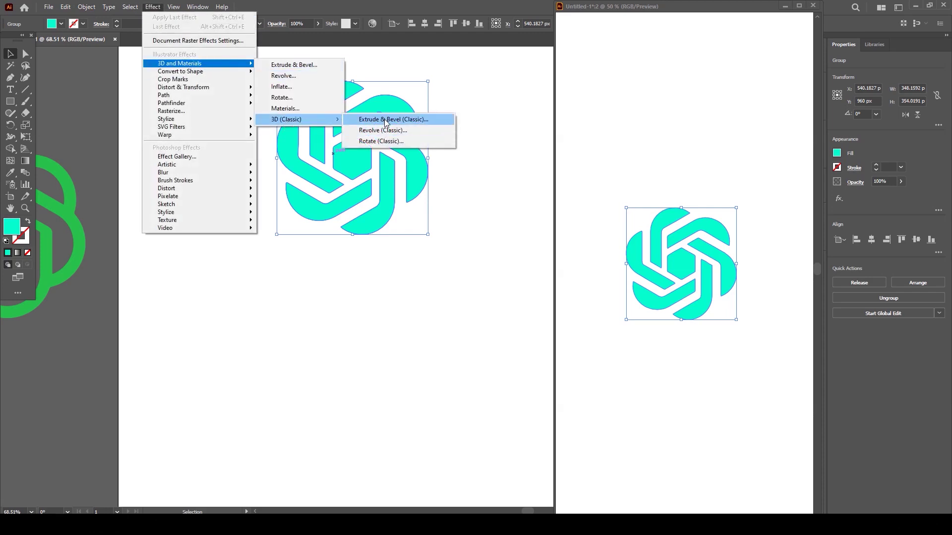
click(385, 120)
click(669, 148)
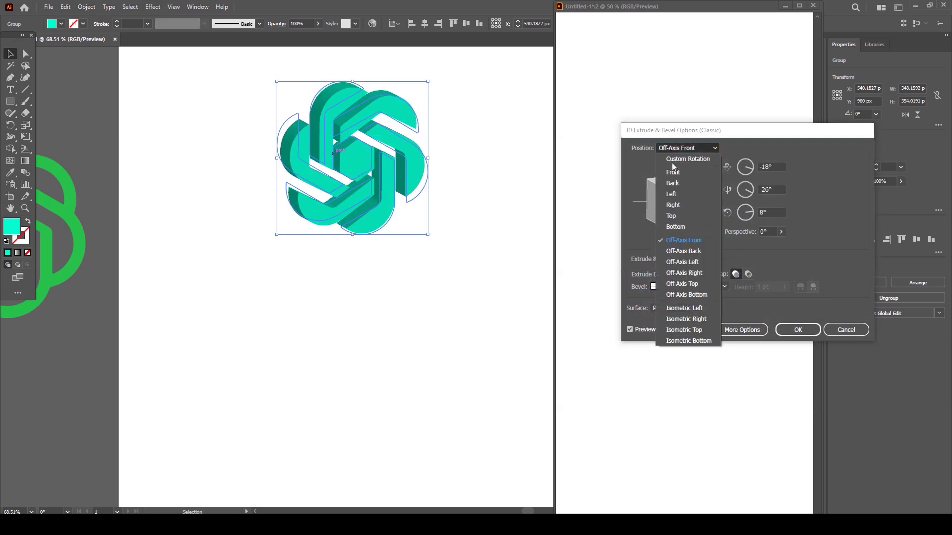
click(689, 317)
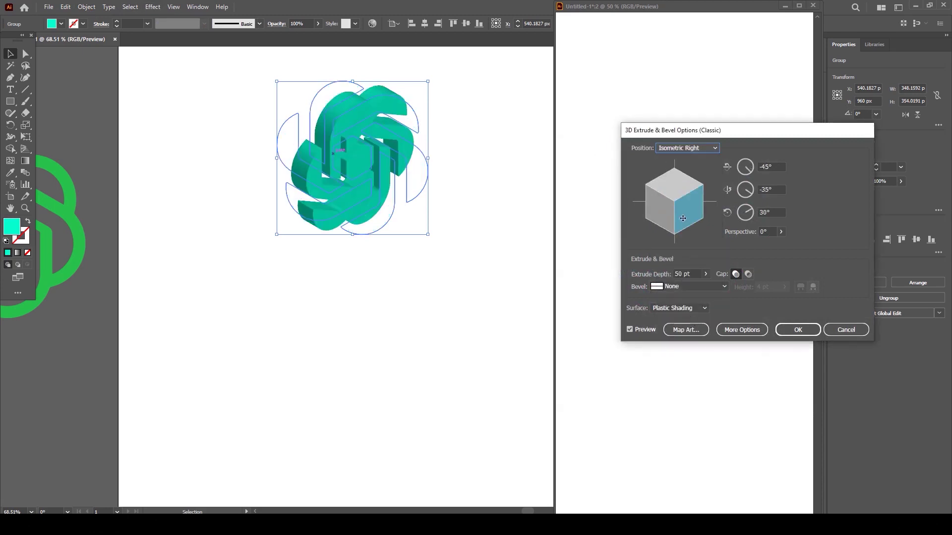
Try the Isometric Left and Isometric Top positions, and apply the extrusion with a custom rotation of about 16°, 13° and -42°
click(694, 150)
click(698, 308)
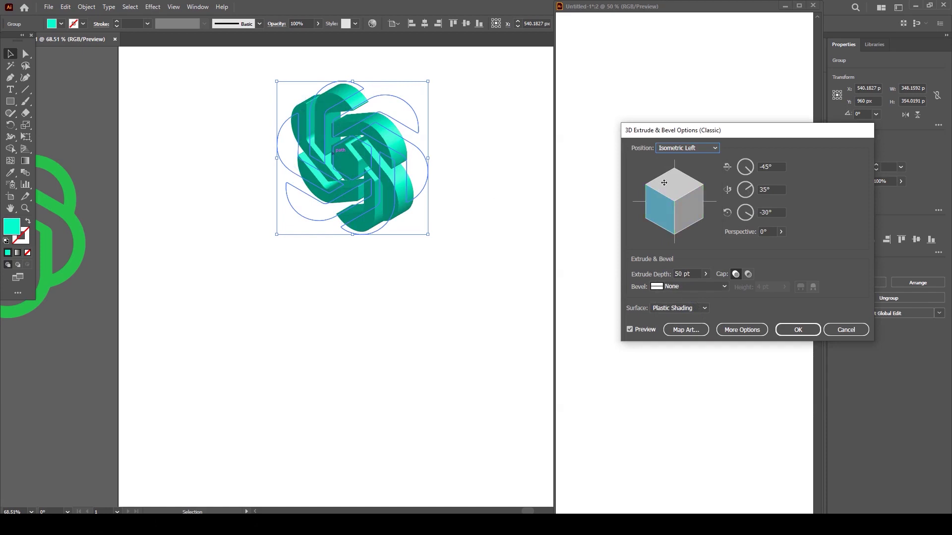
click(679, 149)
click(674, 334)
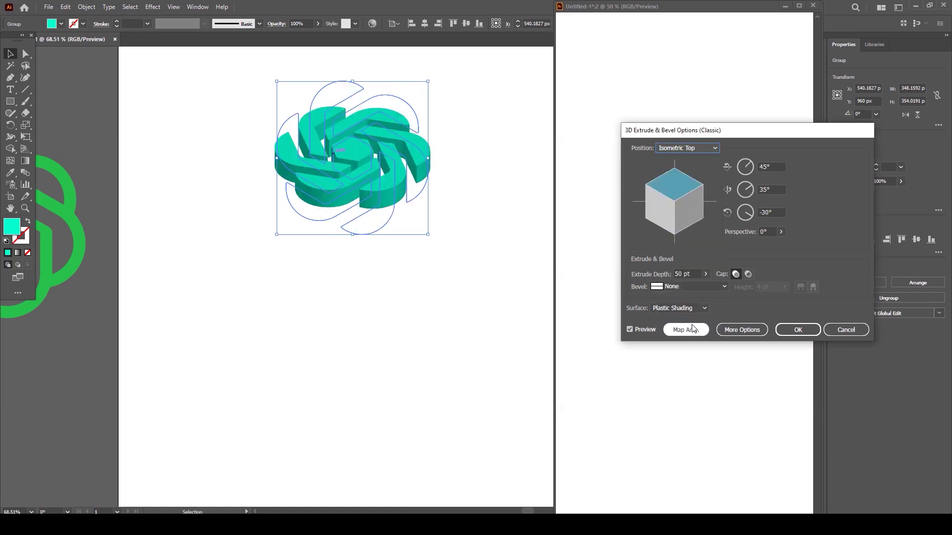
drag(674, 190, 677, 202)
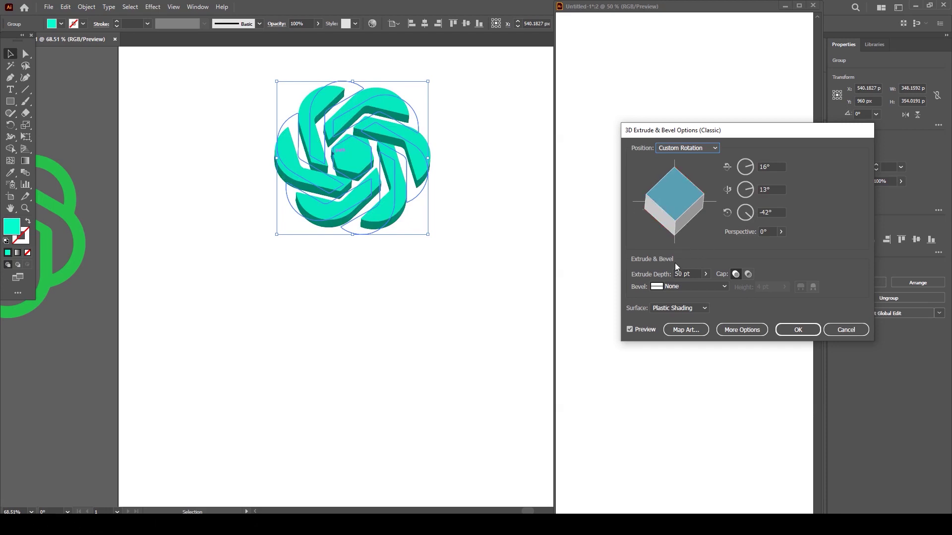
click(797, 330)
click(401, 250)
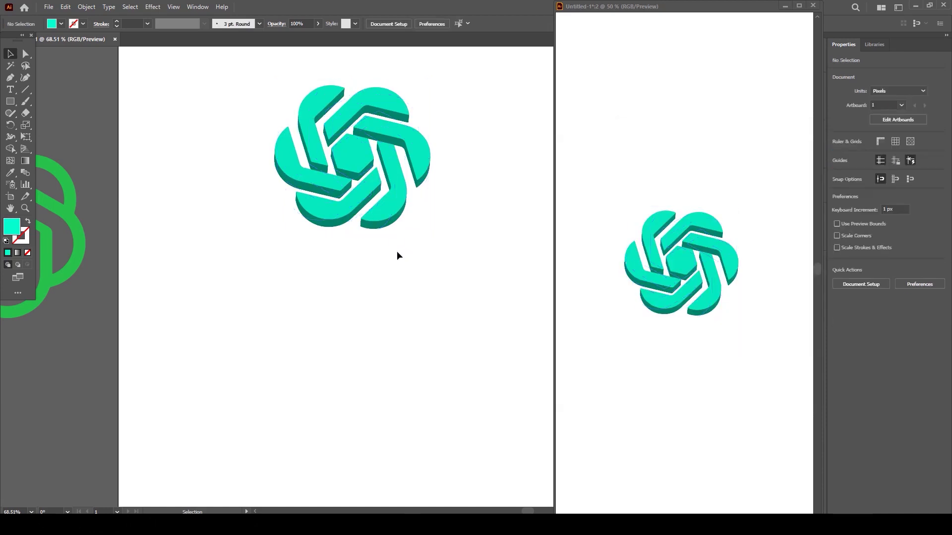
Copy the extruded inner pieces and paste the duplicate in front, nudged slightly above the original
click(82, 237)
key(ctrl+c)
click(337, 211)
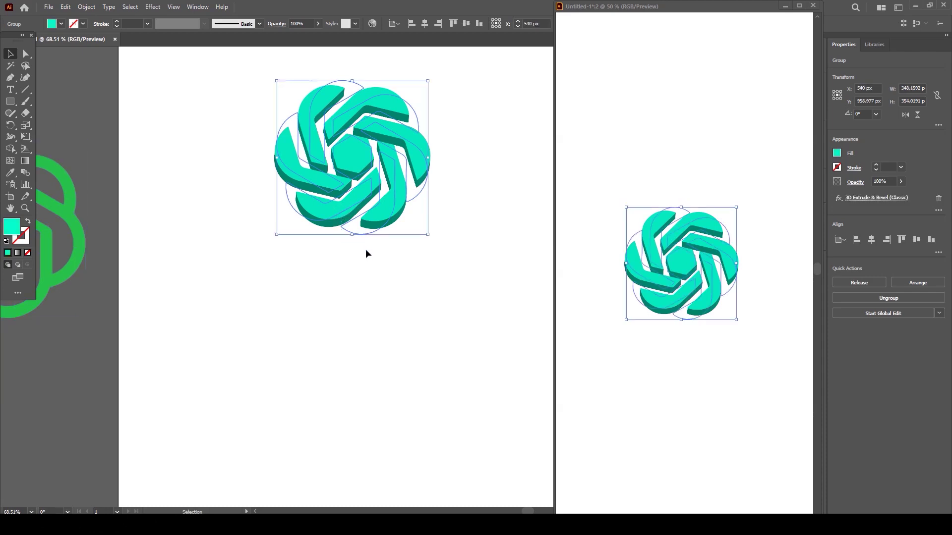
click(362, 245)
click(346, 211)
key(a)
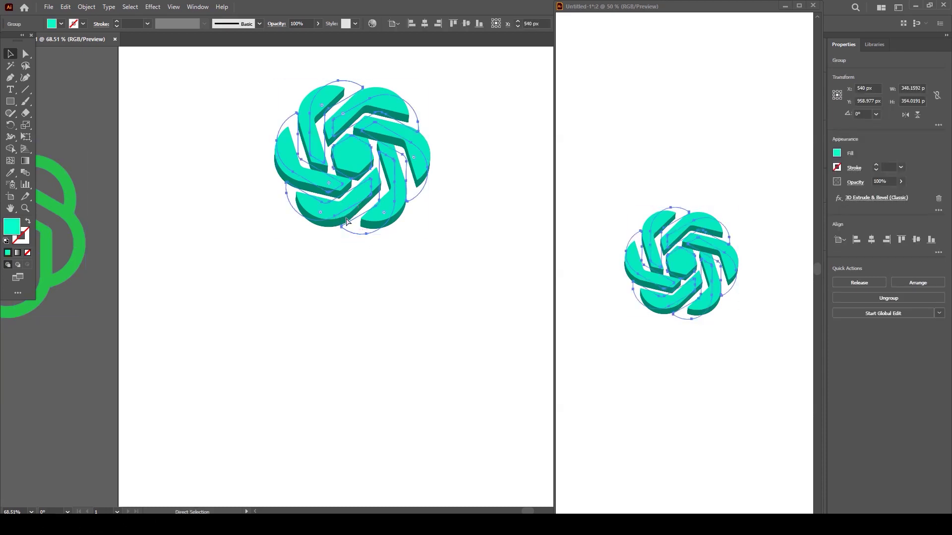
key(ctrl+f)
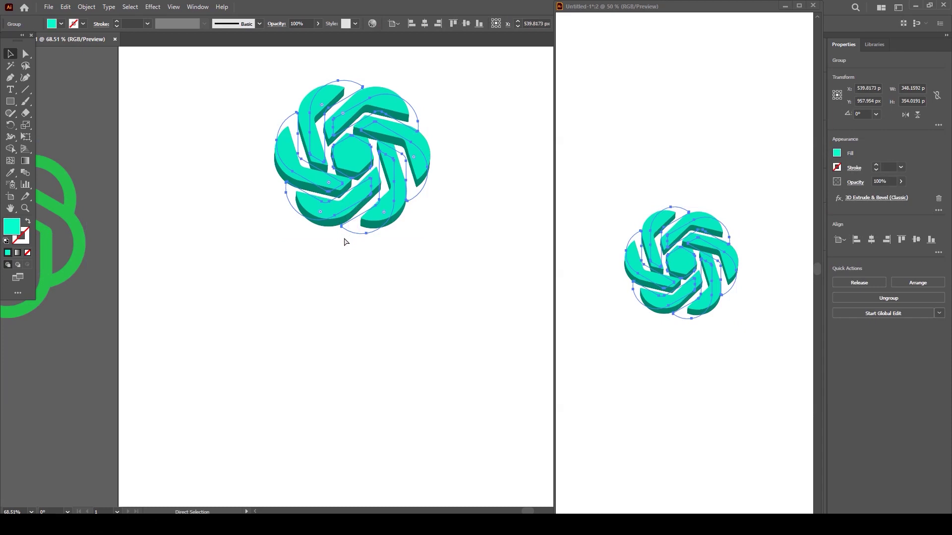
Try moving the front copy of the extruded pieces to other positions, and undo the moves
drag(379, 197, 436, 192)
key(ctrl+z)
drag(327, 160, 319, 200)
key(ctrl+z)
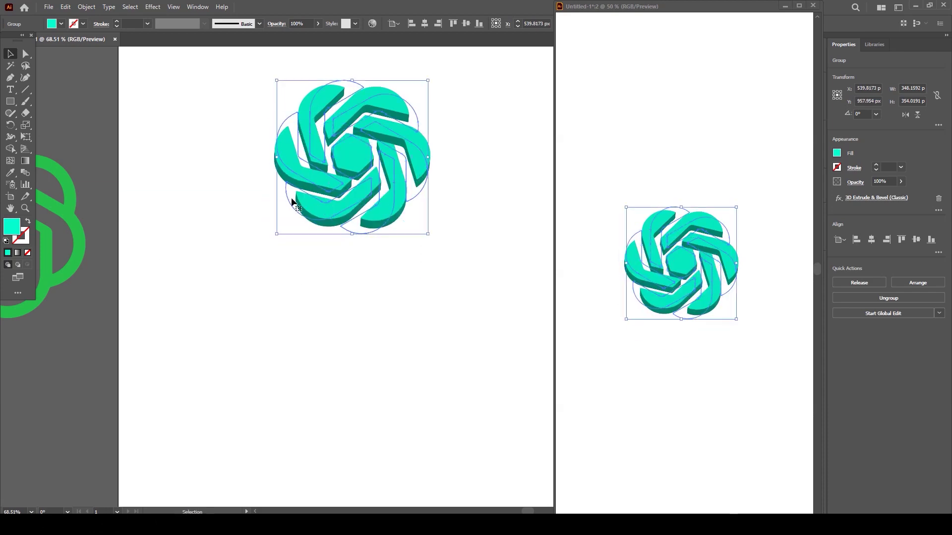
Swap the fill and stroke of the front extruded copy and set its stroke color to blue #0847F9
click(29, 222)
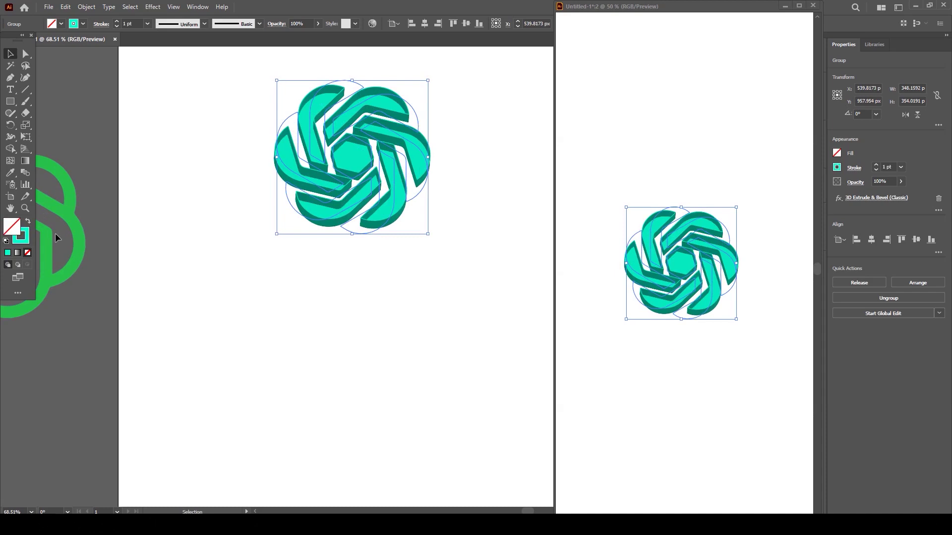
double_click(25, 243)
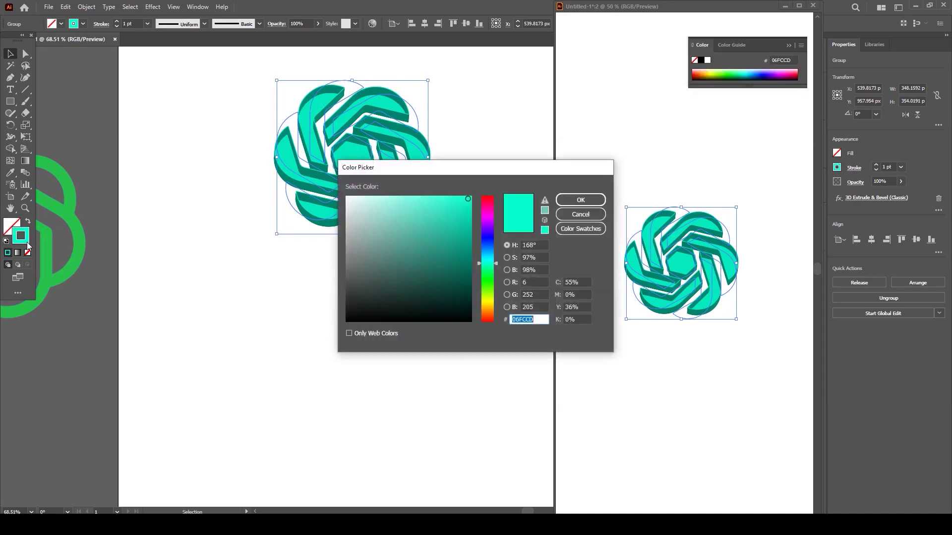
drag(490, 294, 492, 244)
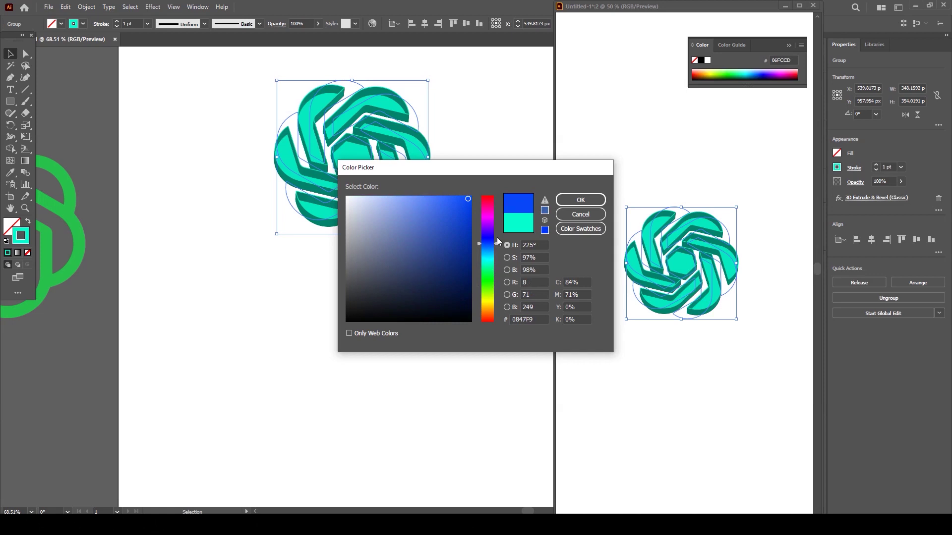
click(581, 200)
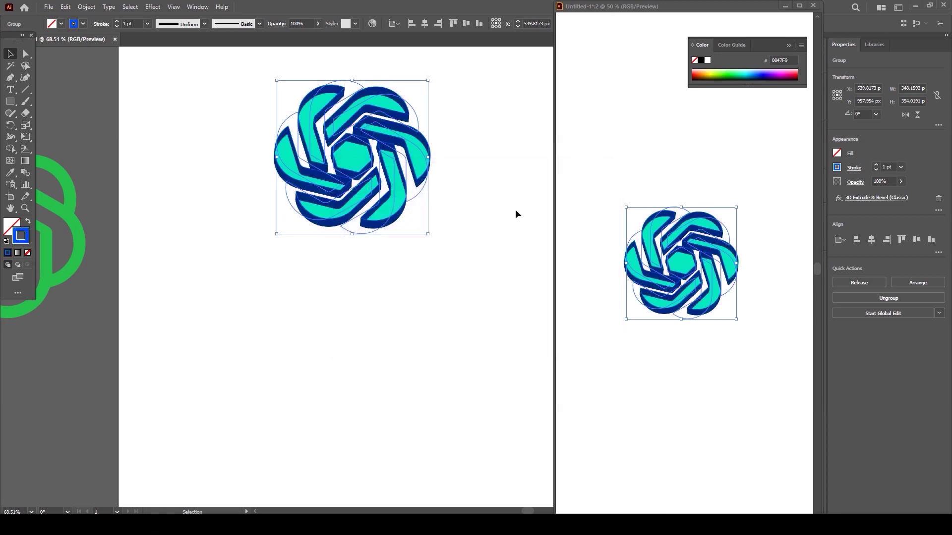
Reopen the front copy's 3D Extrude & Bevel (Classic) effect, reduce its extrude depth to 0 pt and raise it to 20 pt
click(863, 199)
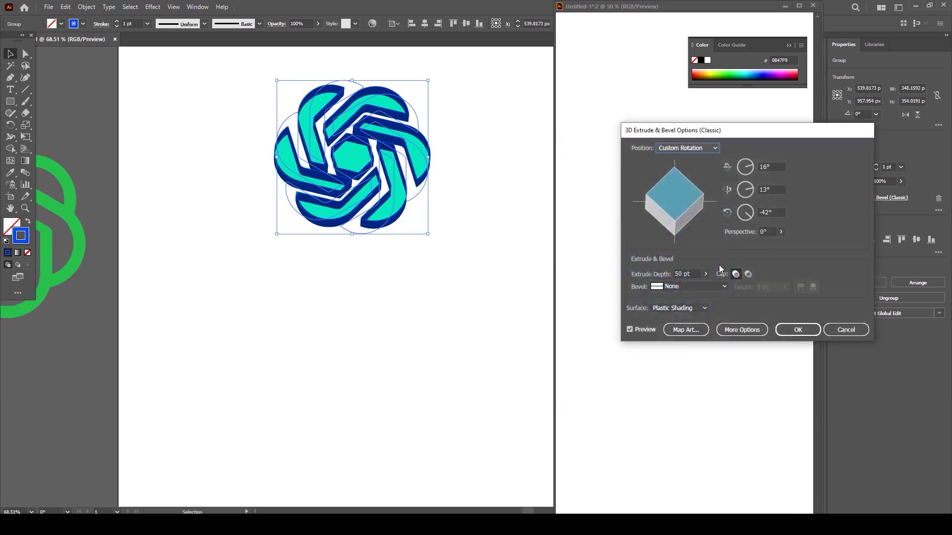
click(706, 275)
drag(669, 290, 668, 289)
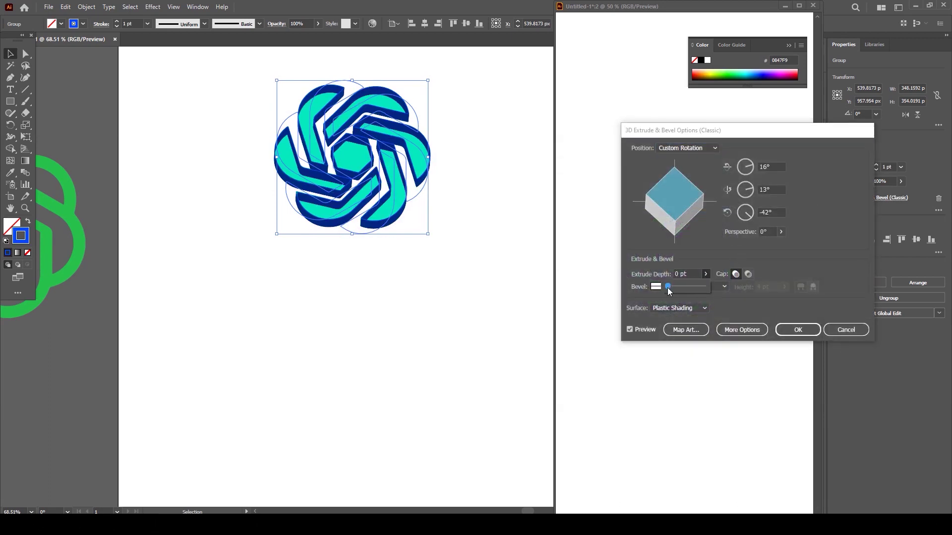
click(691, 275)
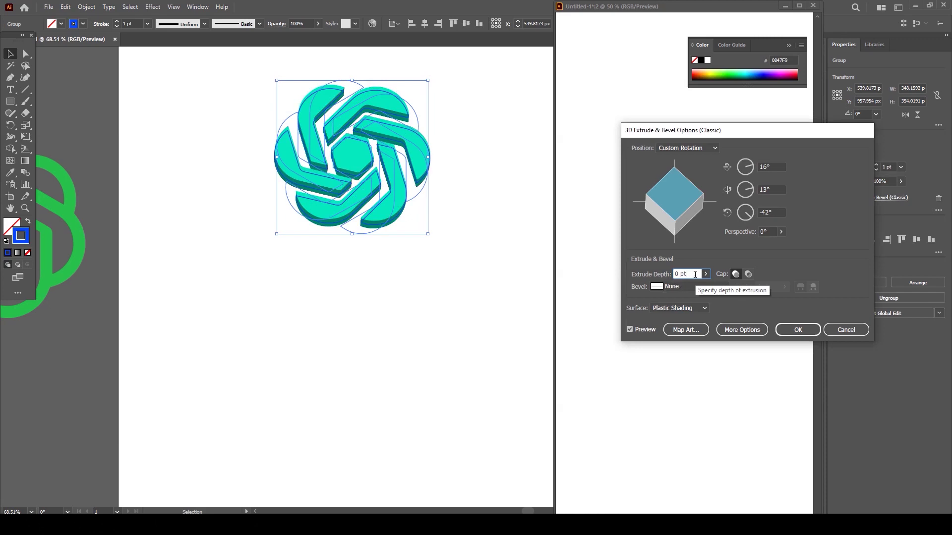
key(Up)
key(Up)
key(Up)
key(Up)
key(Up)
key(Up)
key(Up)
key(Up)
key(Up)
key(Up)
key(Up)
key(Up)
key(Up)
key(Up)
key(Up)
key(Up)
key(Up)
key(Up)
key(Up)
key(Up)
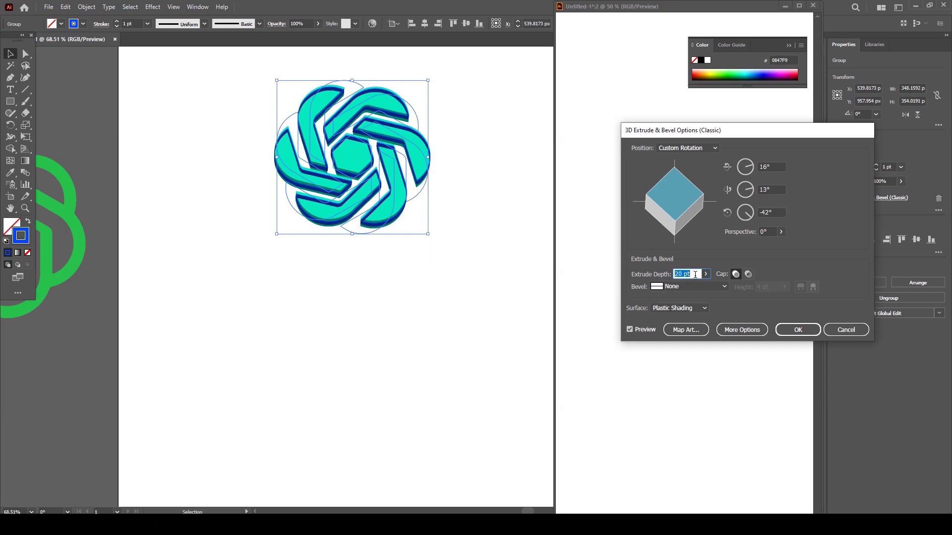
Try extrude depths of 7 pt and 60 pt for the blue-stroked copy
key(Down)
key(Down)
key(Down)
key(Down)
key(Down)
key(Down)
key(Down)
key(Down)
key(Down)
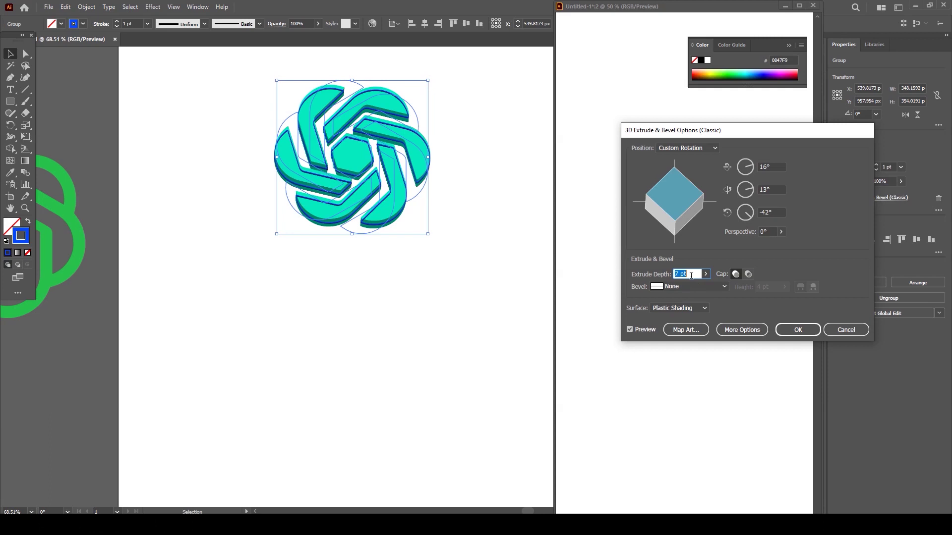
key(Up)
key(Up)
key(Up)
key(shift+Up)
key(shift+Up)
key(shift+Up)
key(shift+Up)
key(shift+Up)
key(shift+Up)
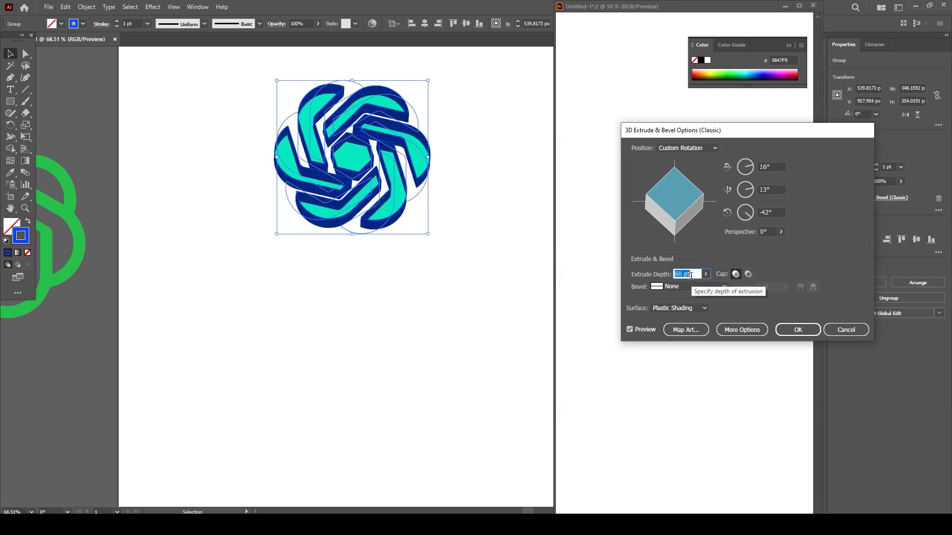
Set the blue-stroked copy's extrude depth to 14 pt and apply the effect
key(shift+Down)
key(shift+Down)
key(shift+Down)
key(shift+Down)
key(shift+Down)
key(shift+Down)
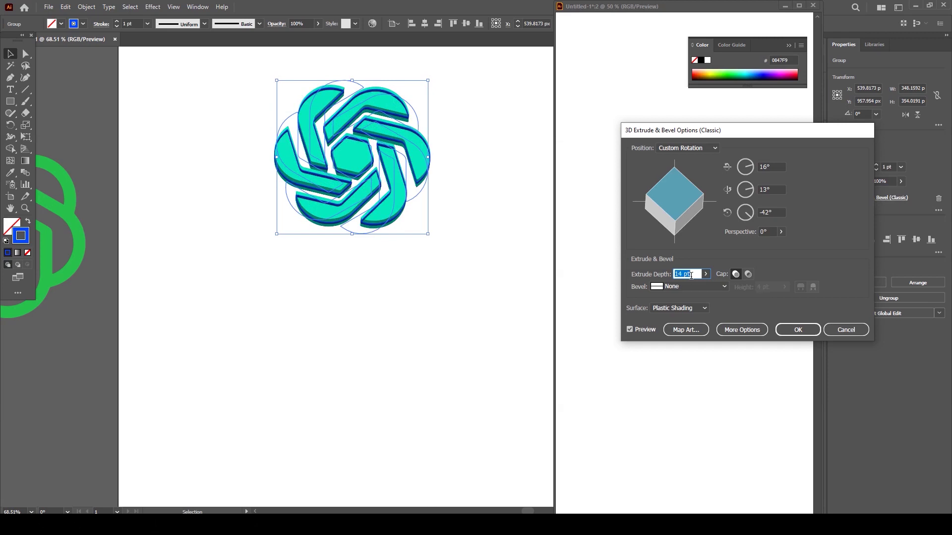
click(798, 330)
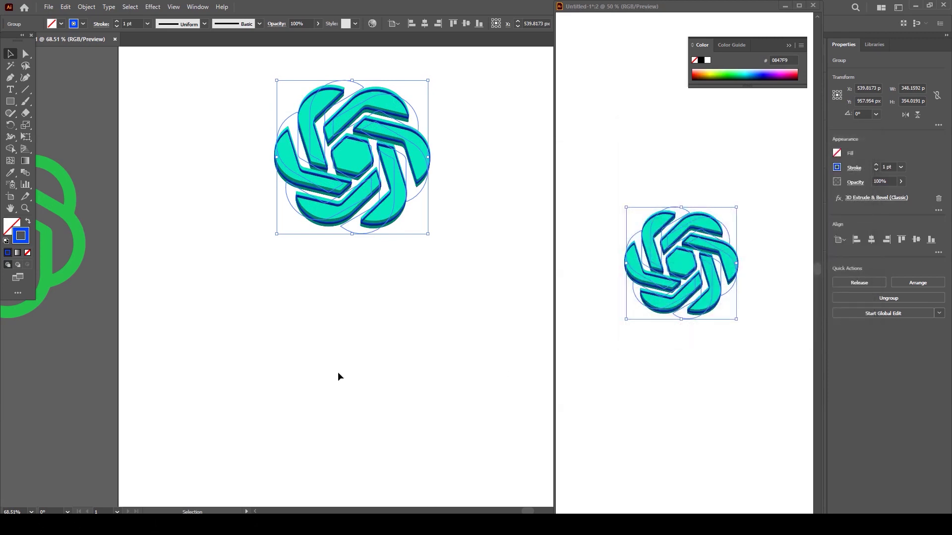
Move the stroked front copy up by 7 px and change its stroke color to yellow-green #B9D400
key(Down)
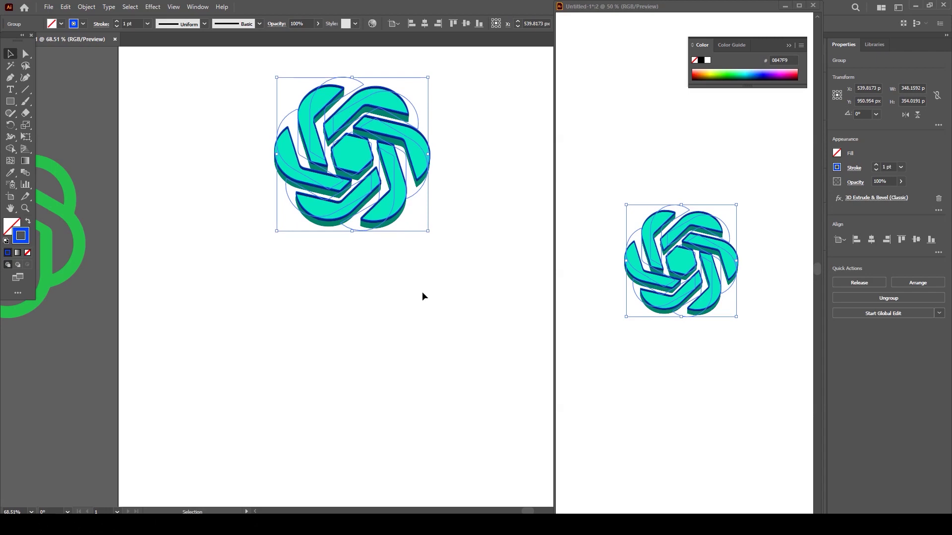
click(715, 73)
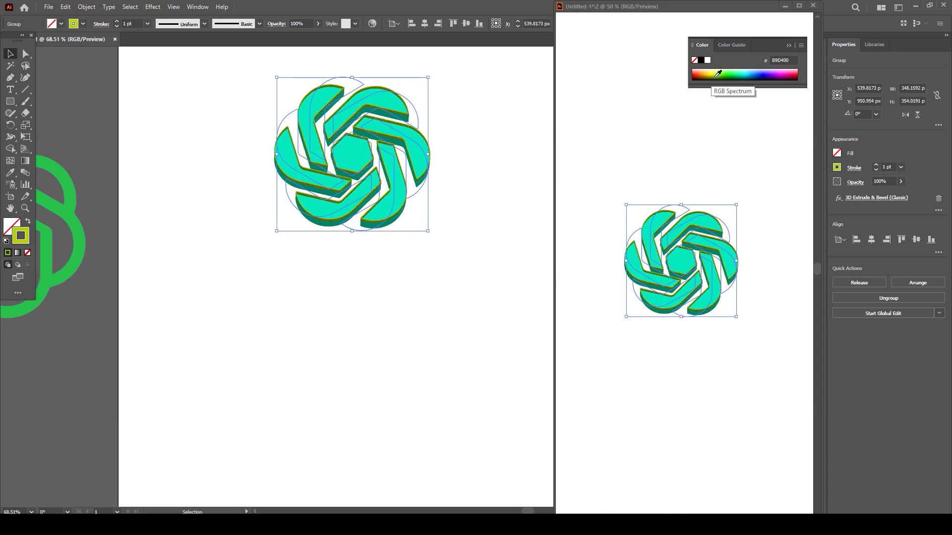
Change the front logo copy's stroke color to bright blue #009EFF and deselect it
click(714, 78)
click(711, 74)
click(750, 71)
click(751, 71)
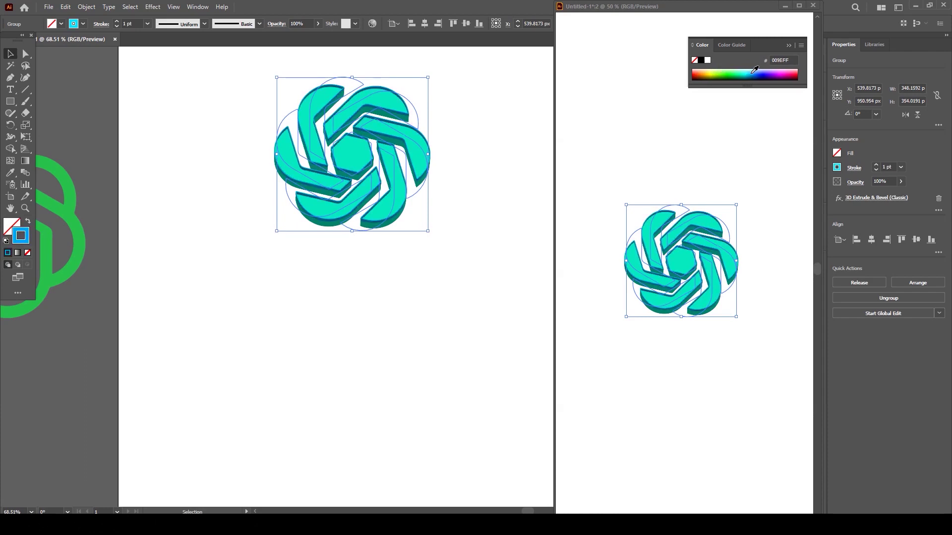
click(411, 279)
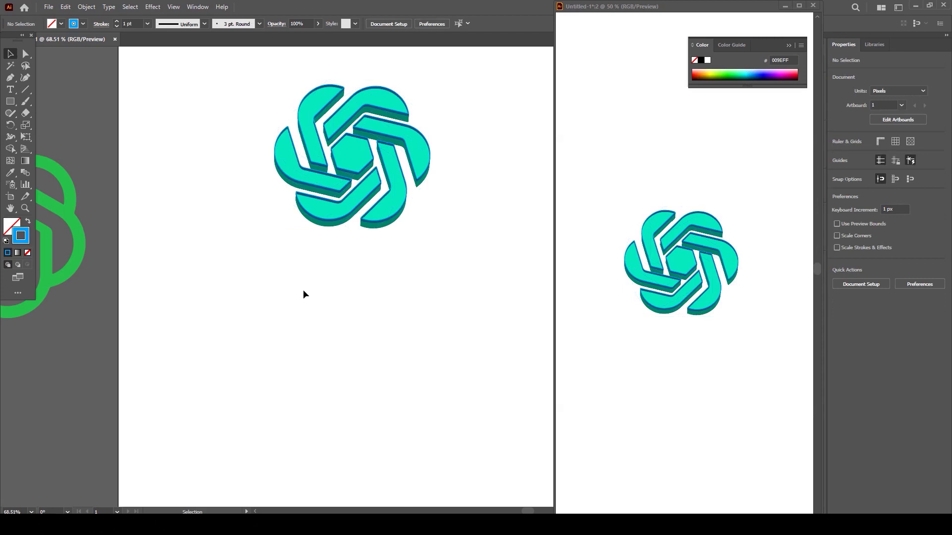
Draw a circle about 331 px in diameter below the logo, with a blue #009EFF fill and no stroke
drag(10, 101, 37, 127)
drag(231, 267, 376, 336)
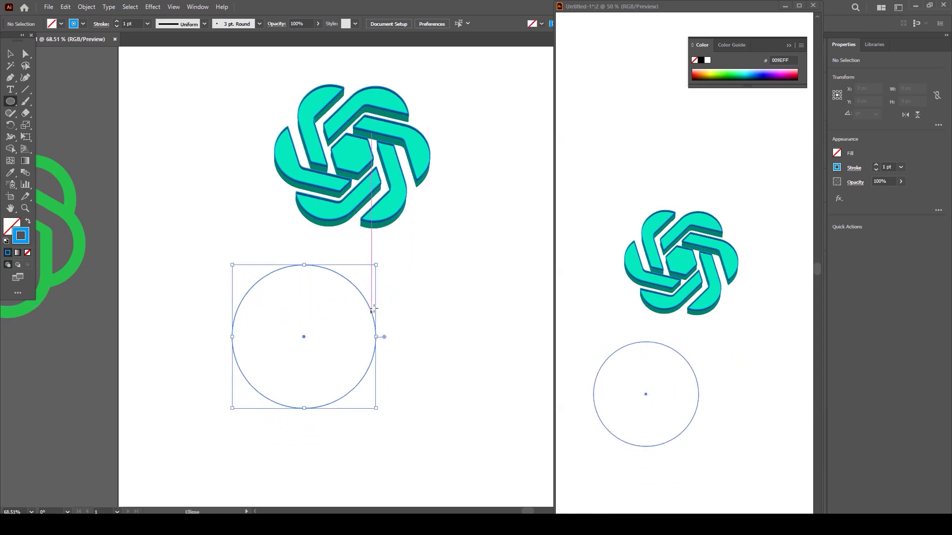
click(27, 223)
click(10, 53)
click(169, 193)
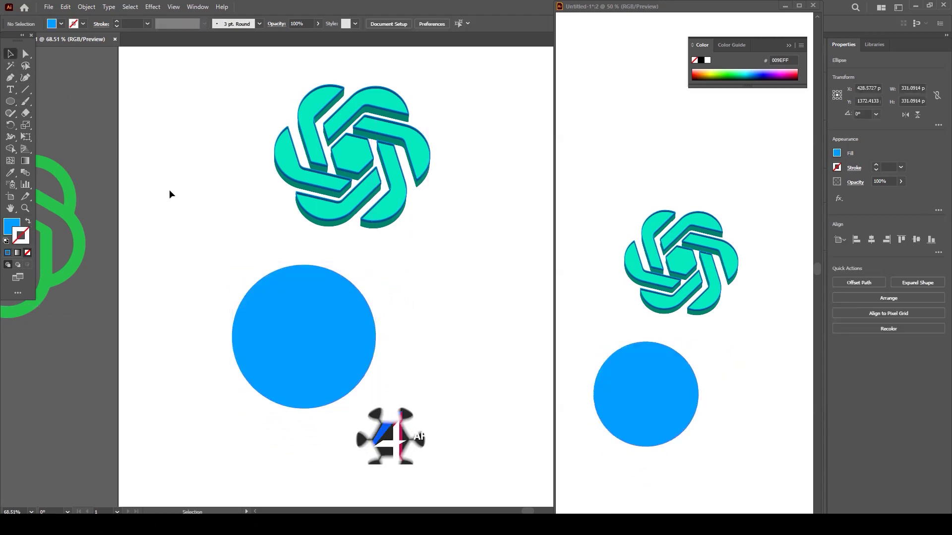
Apply 3D Extrude & Bevel (Classic) to the blue circle with the Isometric Top position and an extrude depth of 139 pt
click(278, 296)
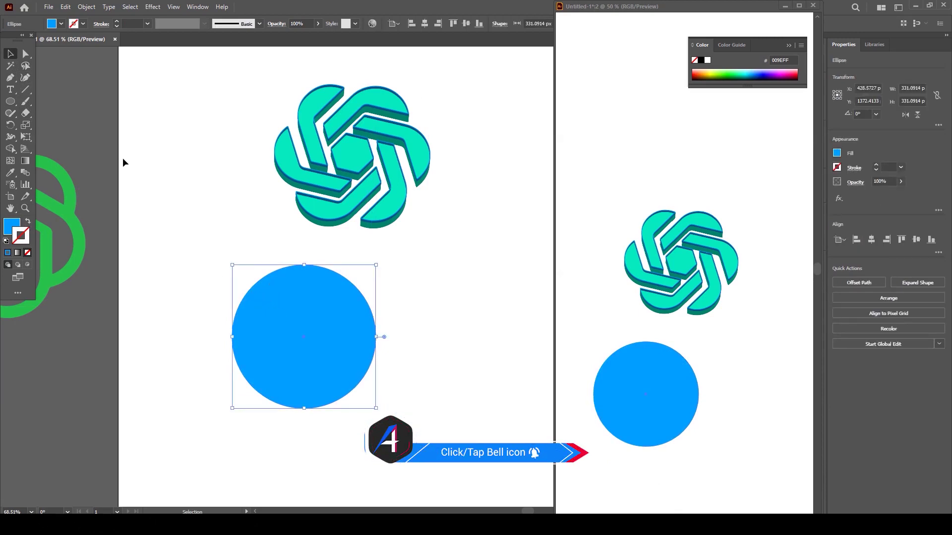
click(153, 6)
mouse_move(179, 63)
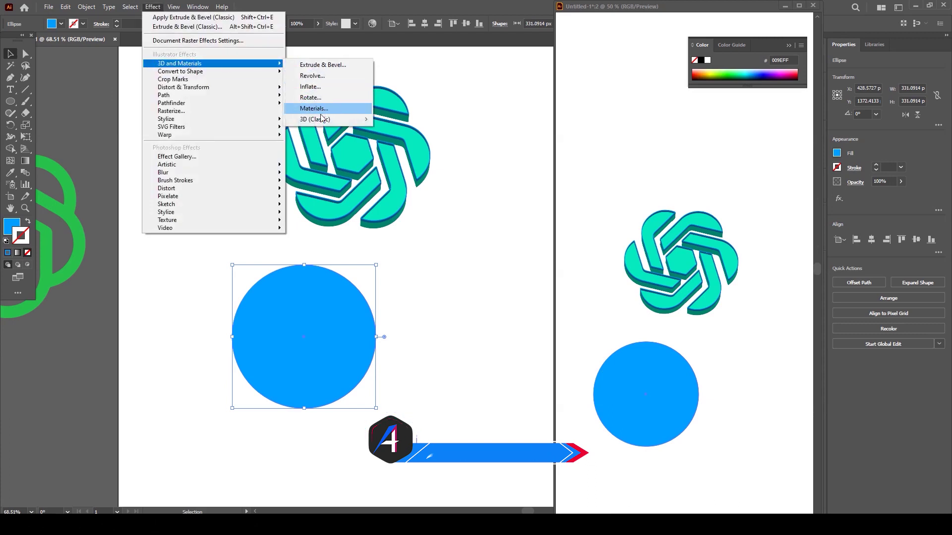
mouse_move(327, 119)
click(422, 119)
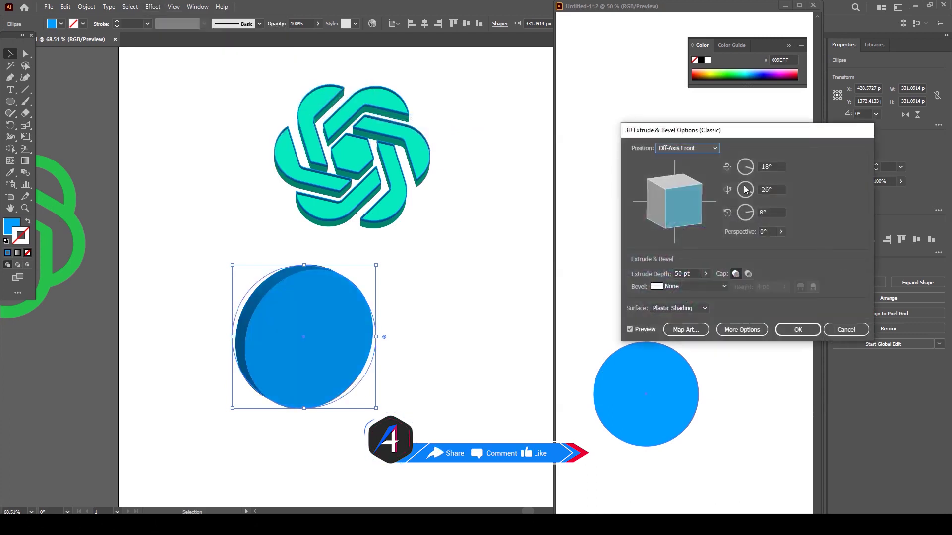
click(712, 150)
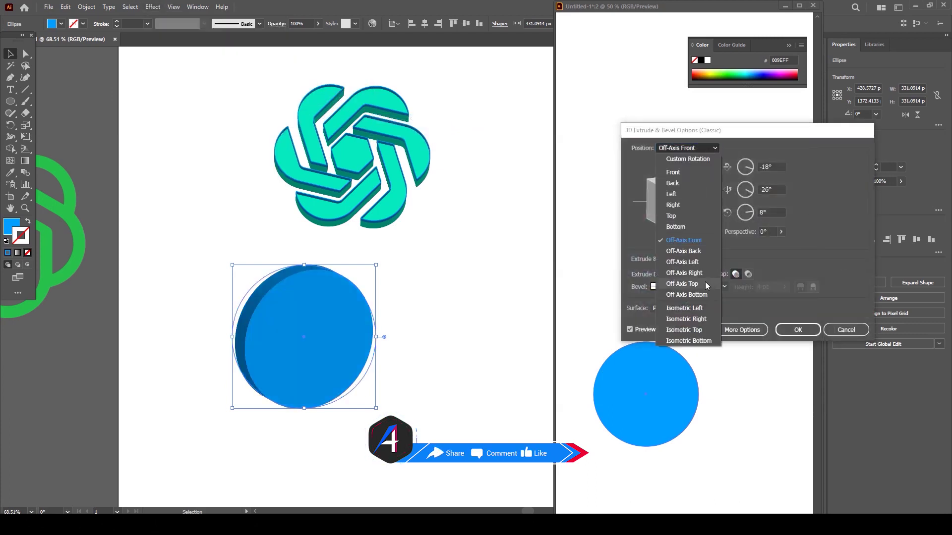
click(698, 331)
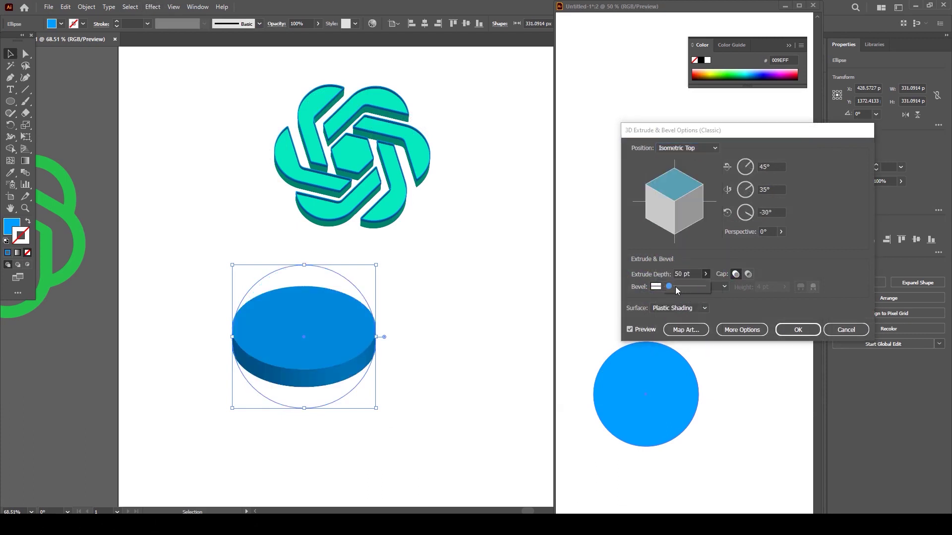
click(676, 287)
drag(675, 291, 671, 291)
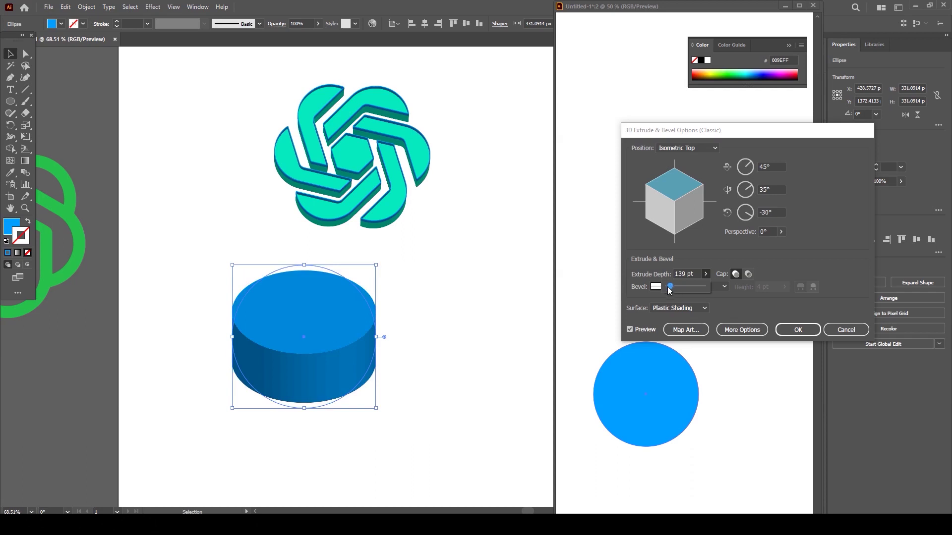
click(797, 330)
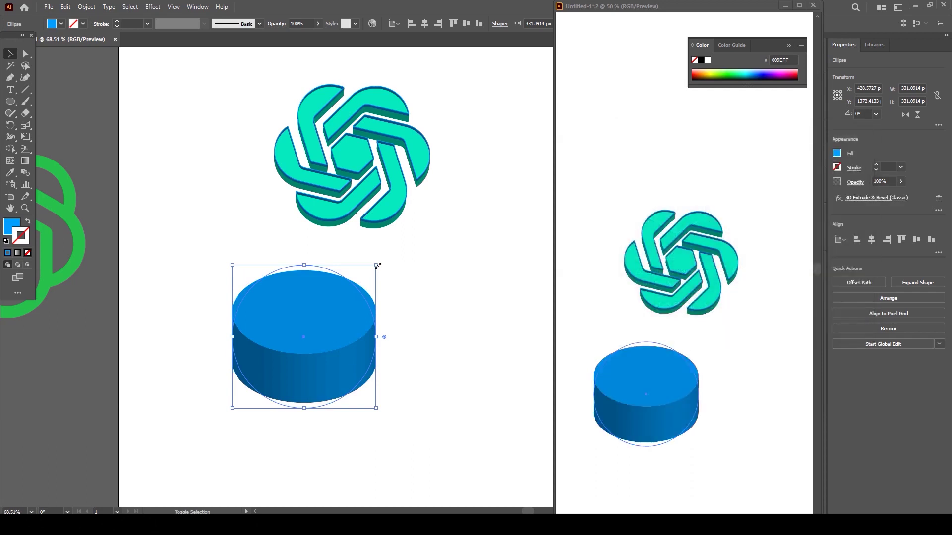
Enlarge the cylinder's circle to about 495 px wide beneath the logo and move the logo down onto the cylinder's top
drag(405, 253, 411, 229)
drag(365, 283, 415, 278)
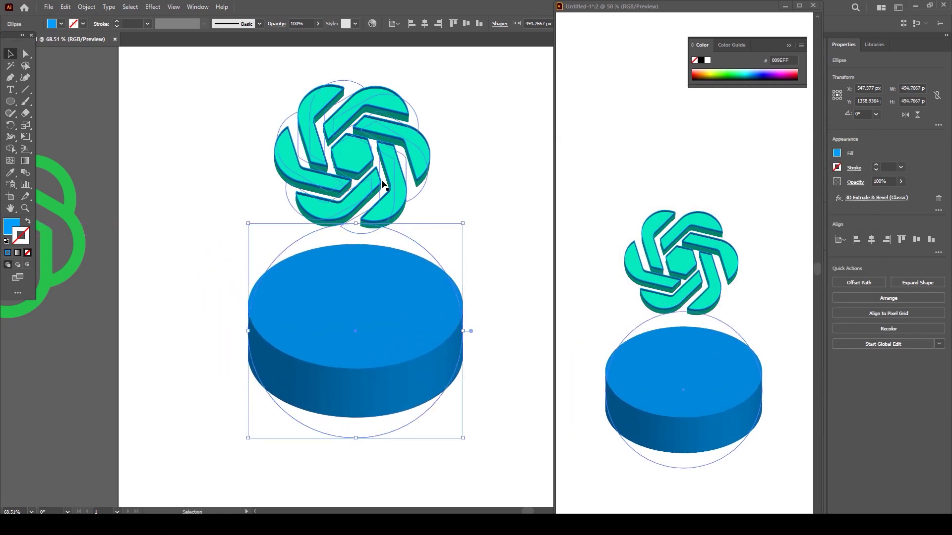
click(386, 179)
drag(327, 155, 328, 212)
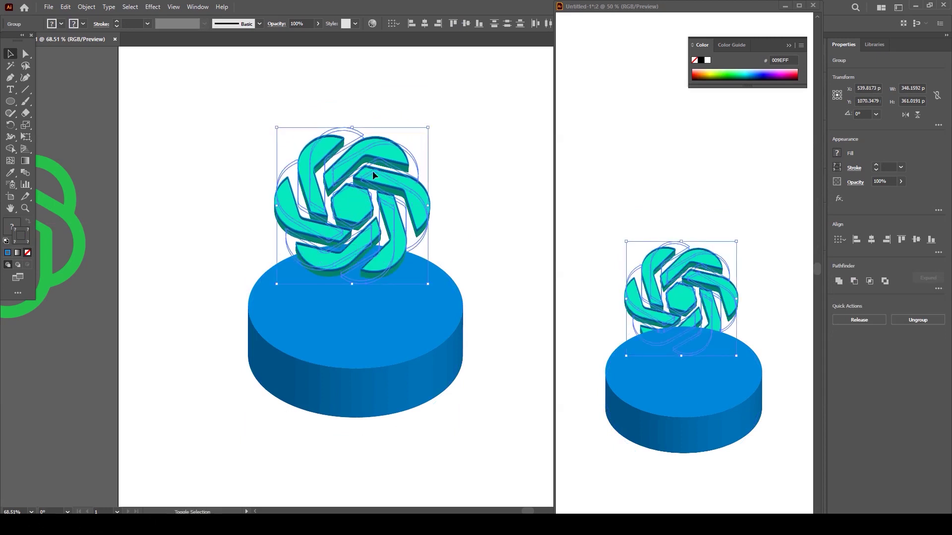
Scale the logo down slightly and realign it with the cylinder so it stands centered on the top face
drag(426, 126, 418, 138)
drag(383, 181, 383, 161)
click(430, 272)
drag(415, 298, 403, 294)
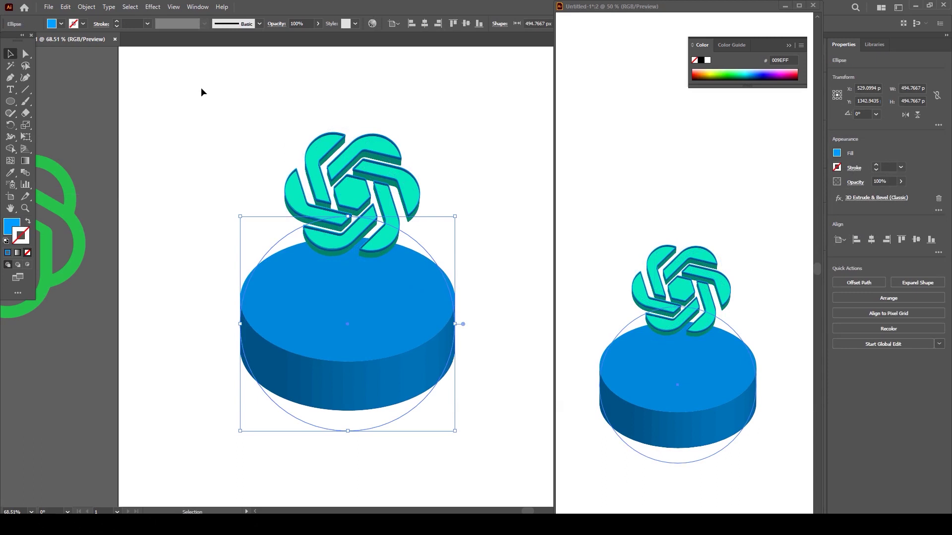
Change the cylinder's 3D surface to No Shading and expand its appearance
click(855, 199)
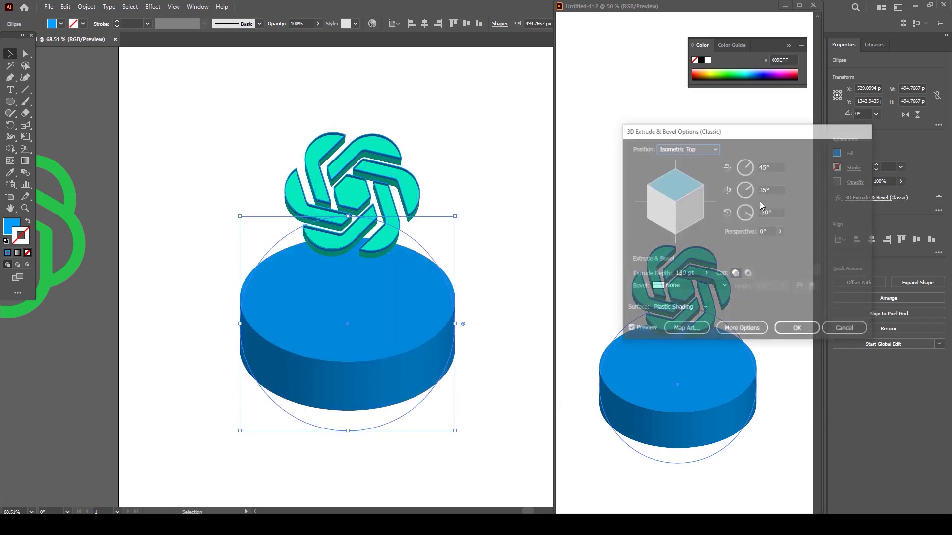
click(704, 308)
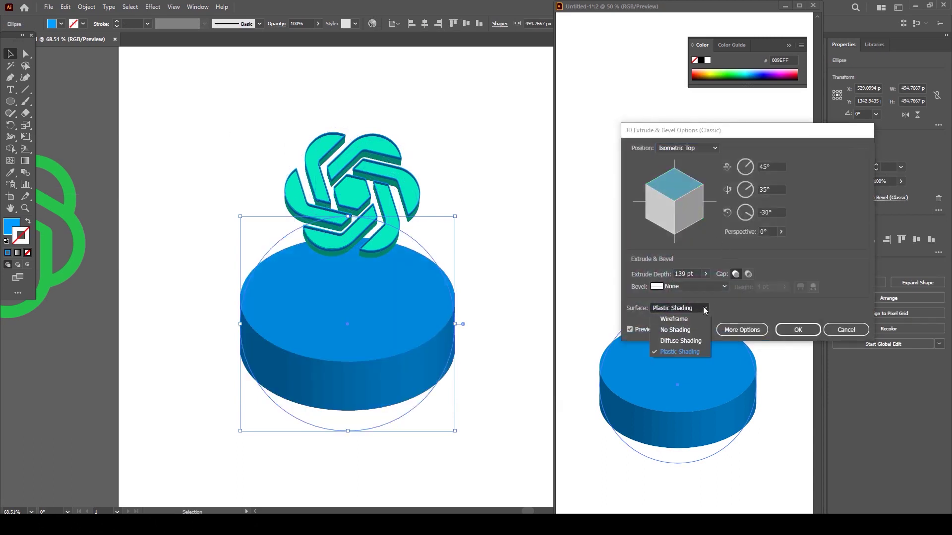
click(679, 330)
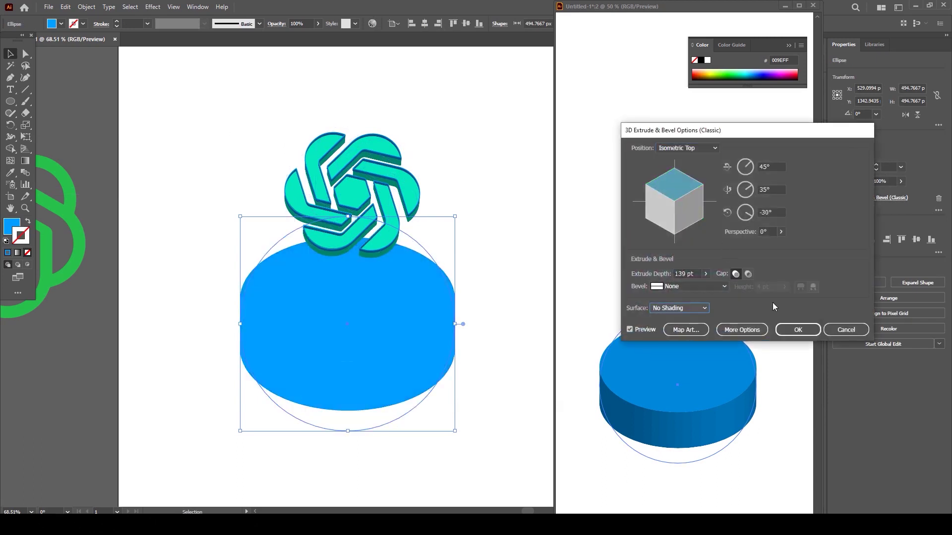
click(798, 330)
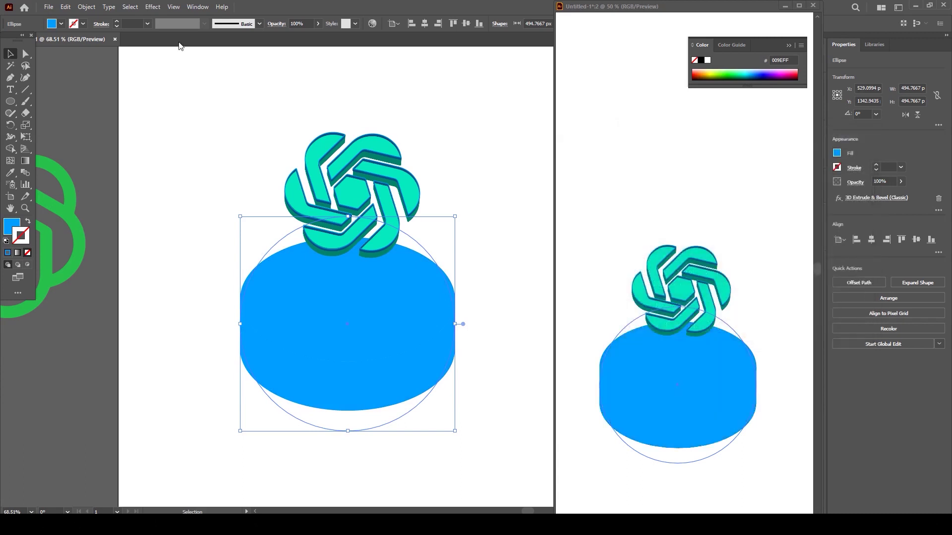
click(86, 7)
click(130, 144)
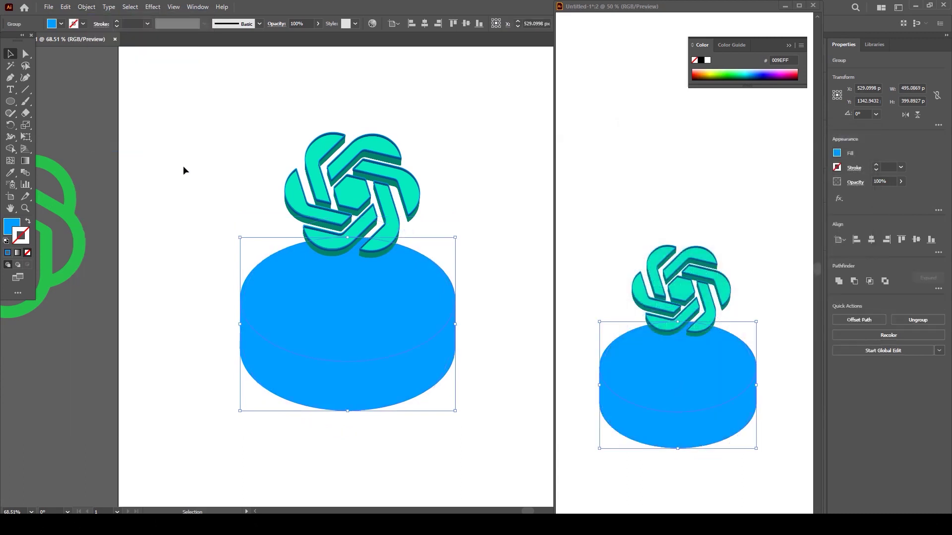
Isolate the expanded cylinder's side wall and fill it with a white-to-black linear gradient without a stroke
click(186, 219)
double_click(284, 369)
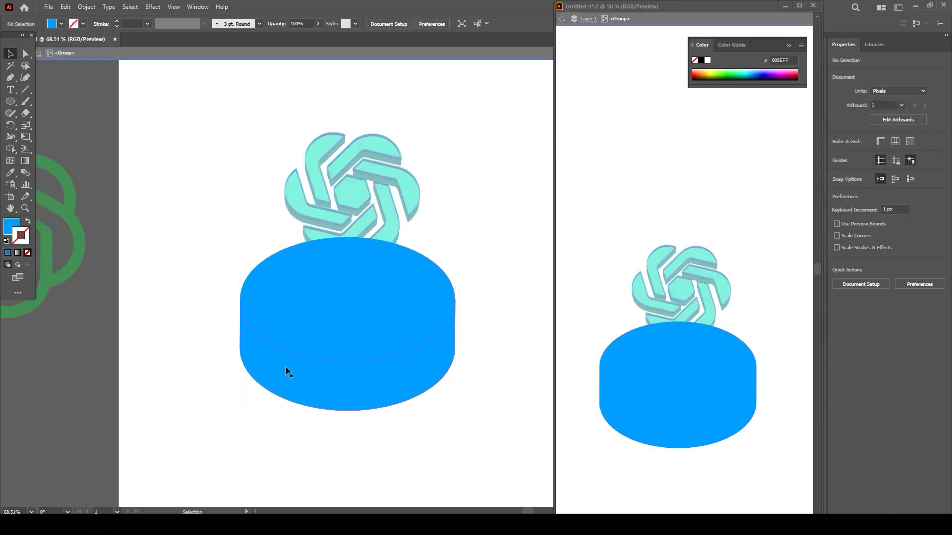
click(285, 367)
double_click(287, 367)
click(287, 367)
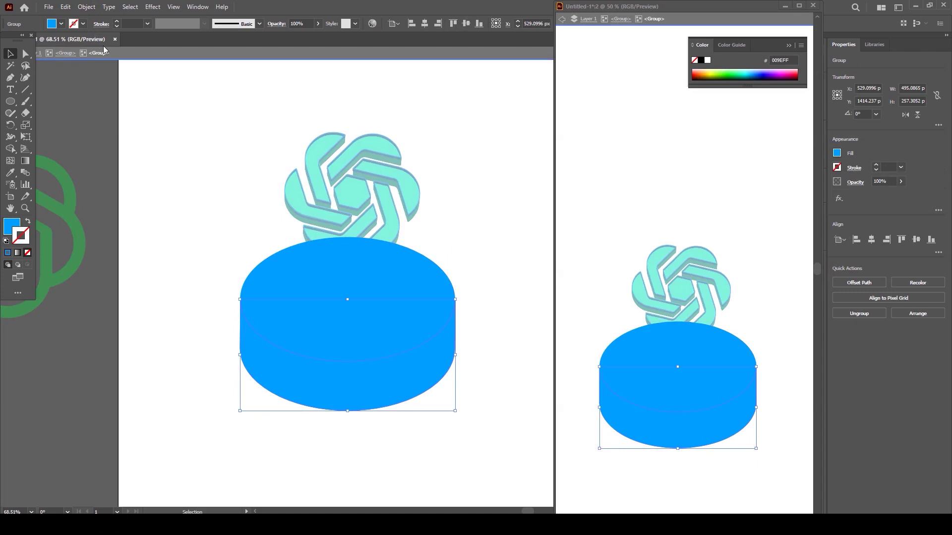
click(29, 162)
click(277, 24)
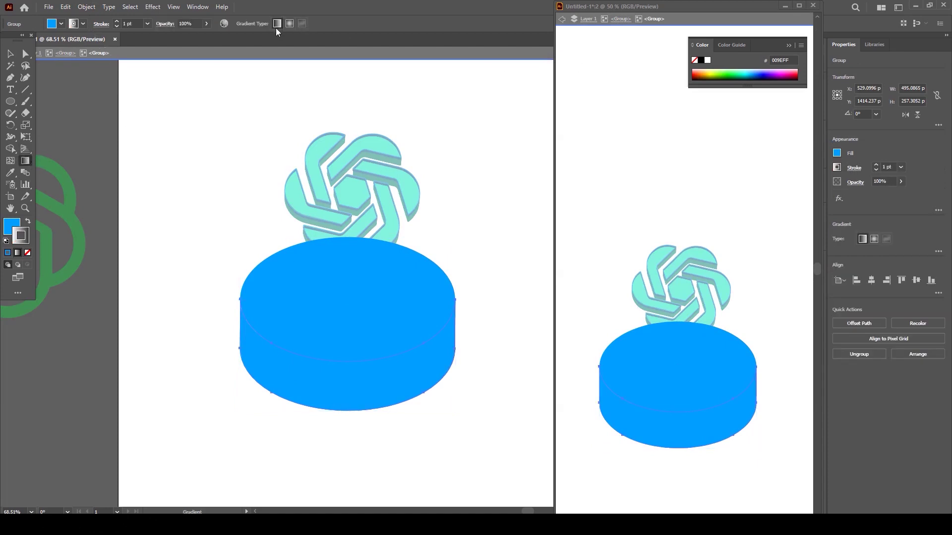
click(28, 223)
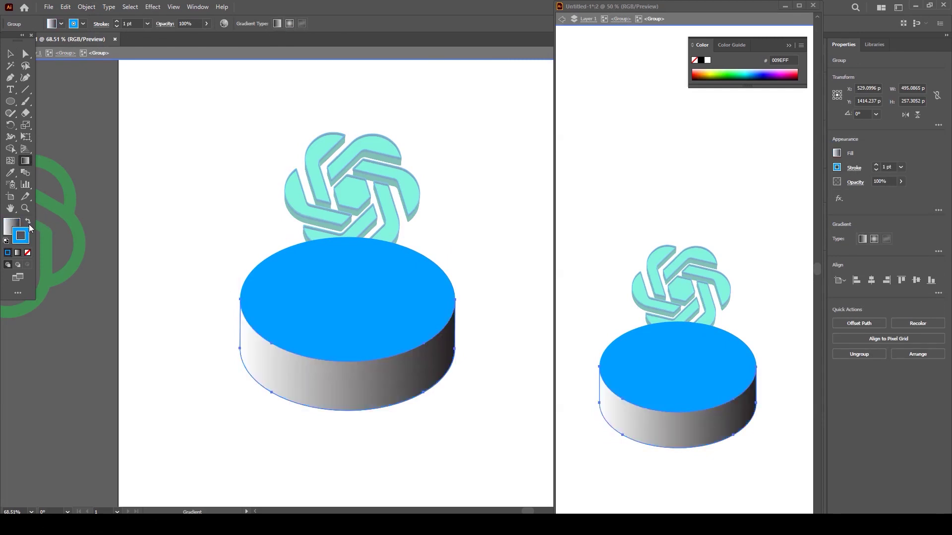
click(27, 253)
click(20, 229)
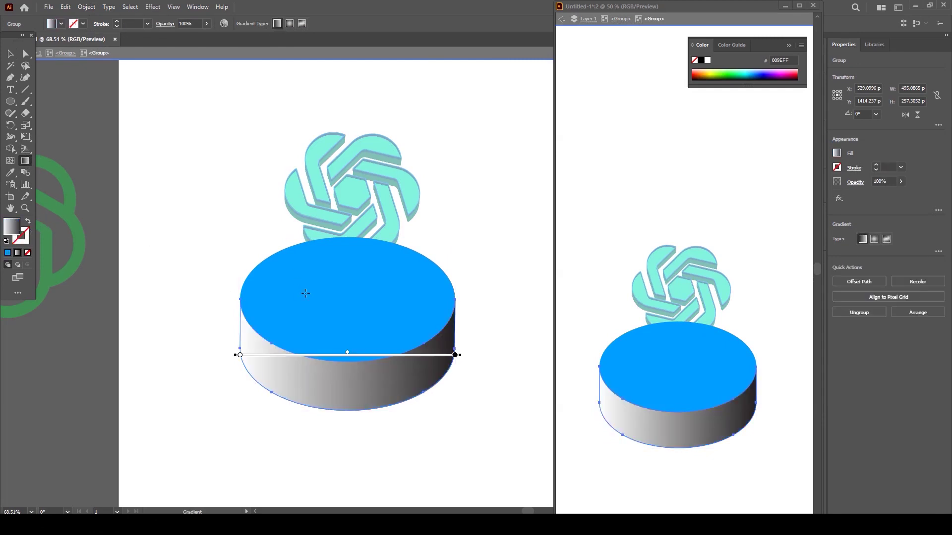
Try redrawing the side wall's gradient, and undo the gradient, the expansion and the No Shading setting
drag(329, 404, 338, 435)
key(ctrl+z)
key(ctrl+z)
key(ctrl+z)
key(ctrl+z)
key(ctrl+z)
key(ctrl+z)
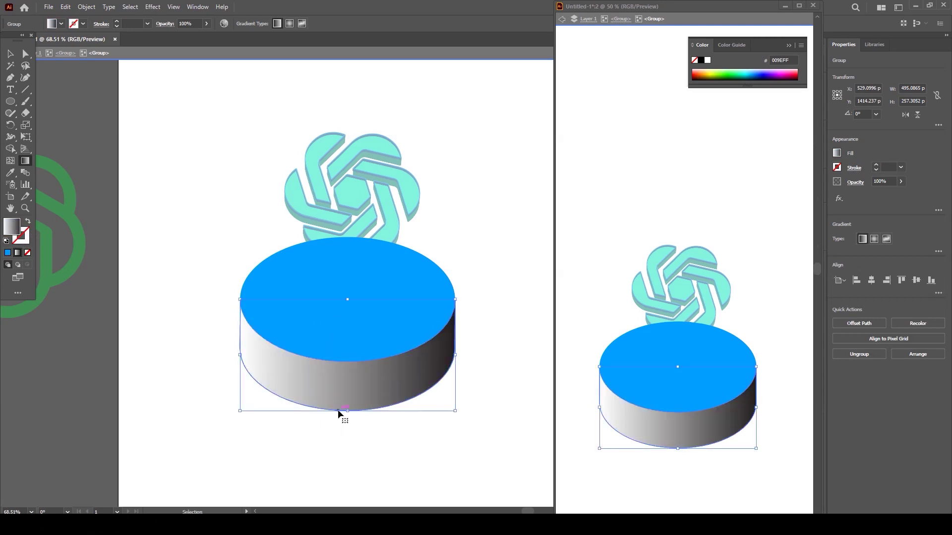
key(g)
click(11, 55)
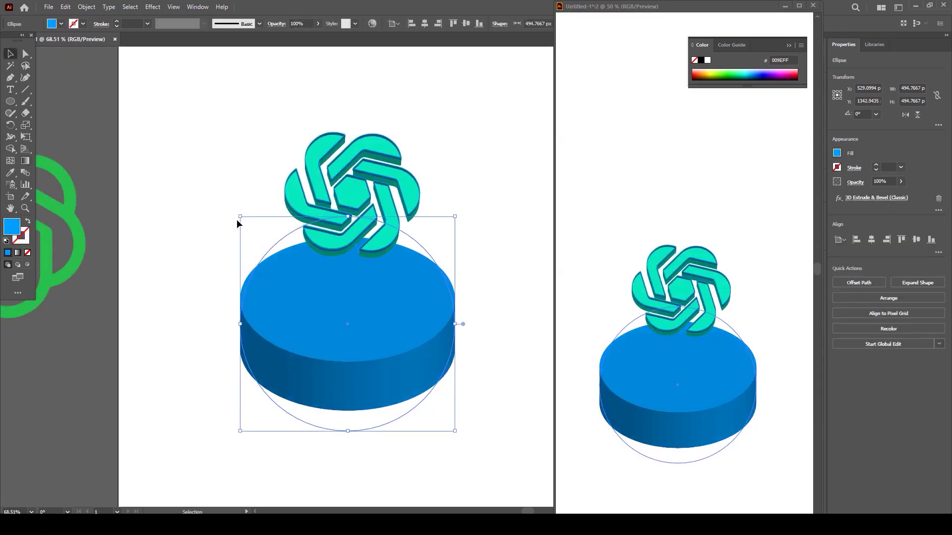
Expand the plastic-shaded cylinder's appearance and isolate its side wall's clip group down to the individual shading strips
click(86, 6)
click(119, 146)
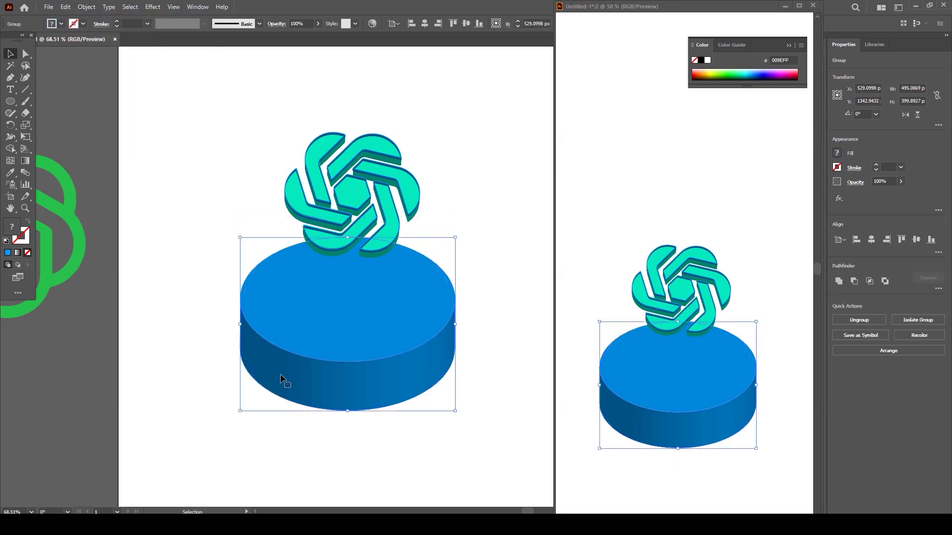
double_click(304, 378)
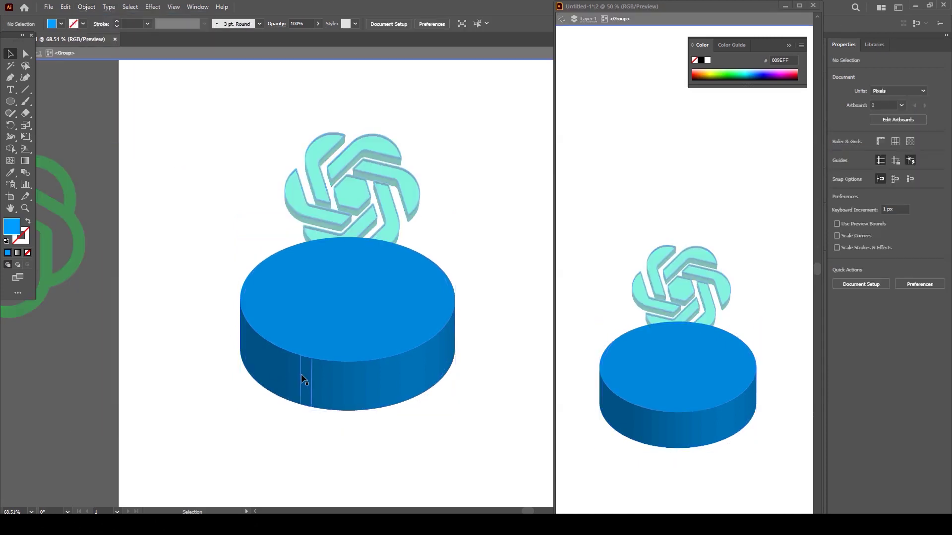
click(302, 377)
click(302, 377)
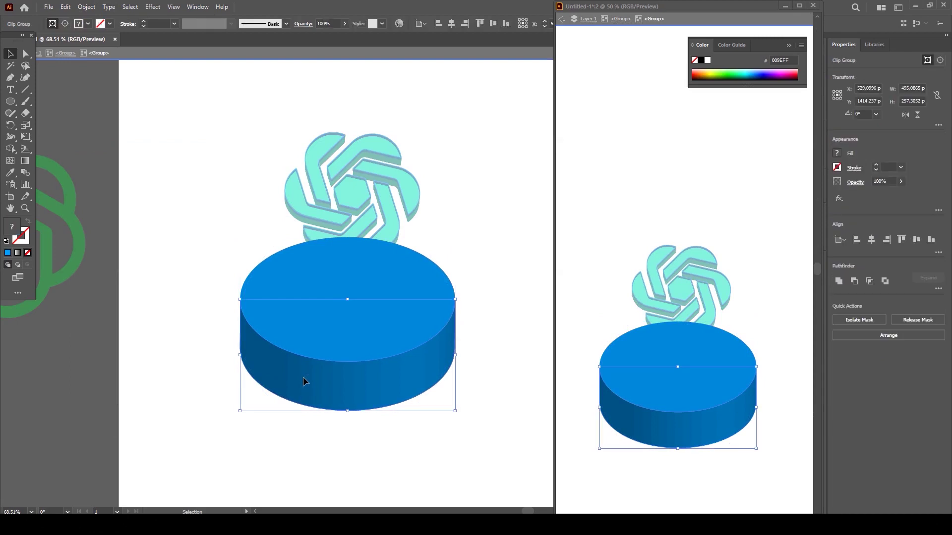
double_click(308, 379)
click(310, 381)
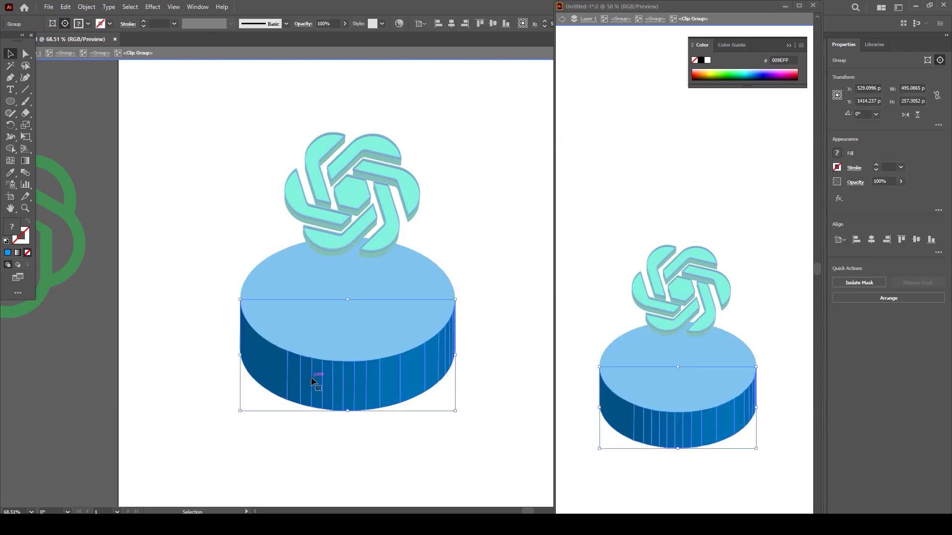
double_click(278, 371)
Select the strips of the side wall's left half and fill them all with the sampled dark blue #005285
click(280, 375)
shift+click(298, 379)
shift+click(311, 380)
shift+click(322, 385)
shift+click(333, 387)
shift+click(342, 388)
shift+click(352, 389)
shift+click(362, 390)
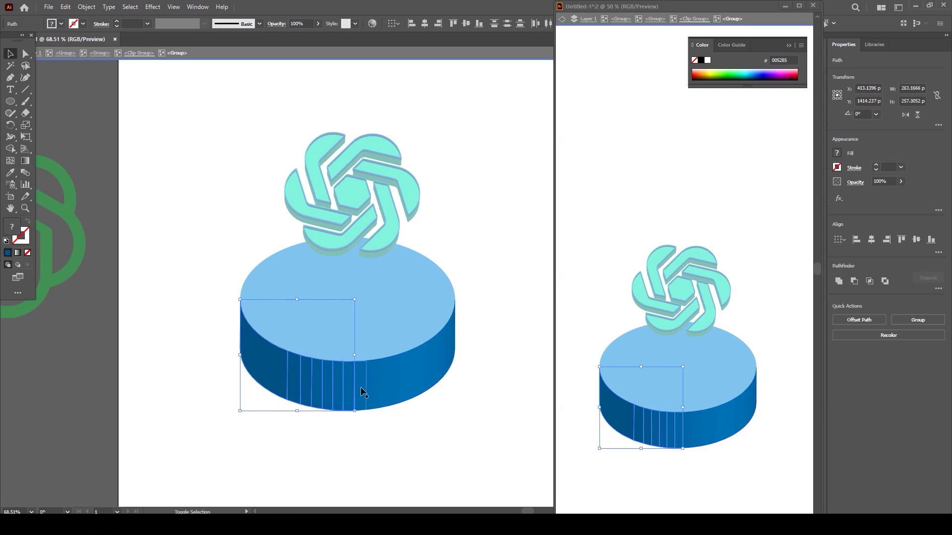
key(i)
click(278, 387)
key(v)
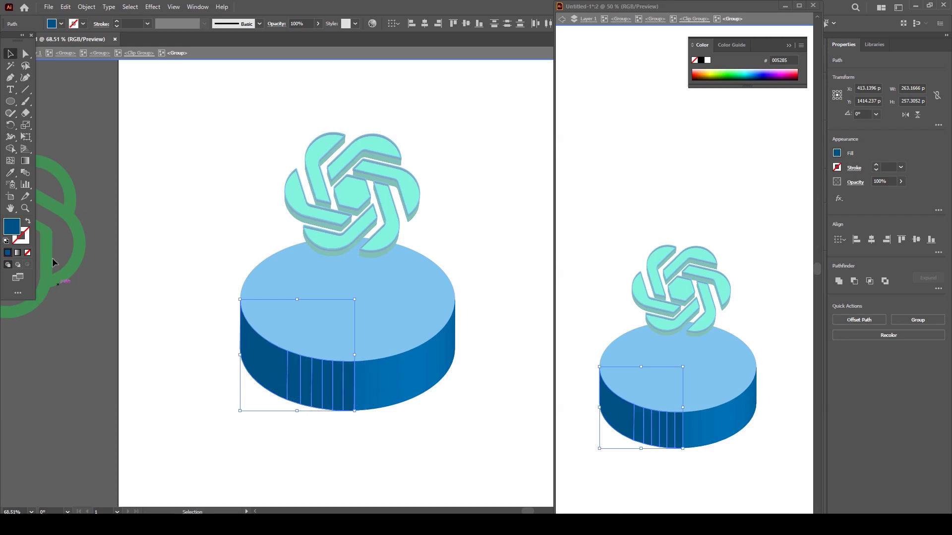
Set the fill color of the selected left-half strips to #003DC4
double_click(14, 228)
click(490, 245)
drag(463, 250, 472, 226)
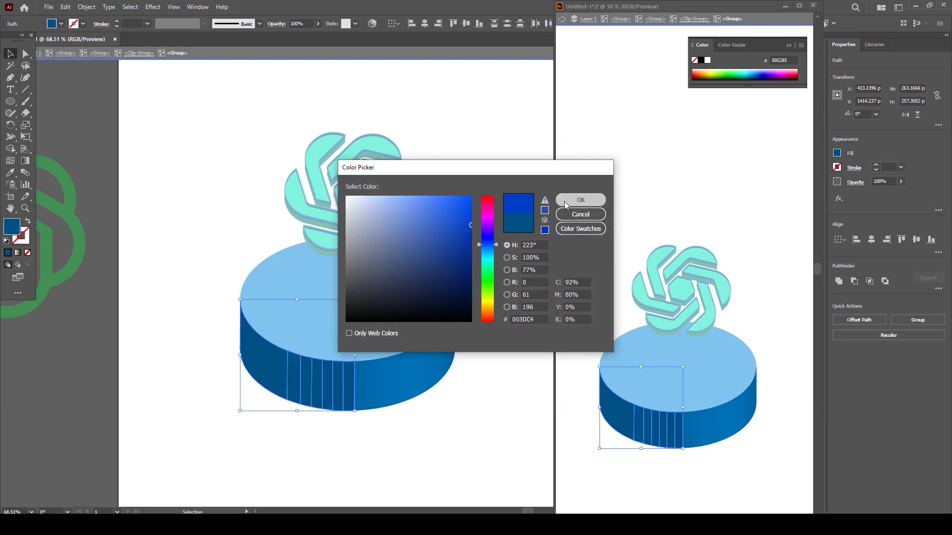
click(580, 200)
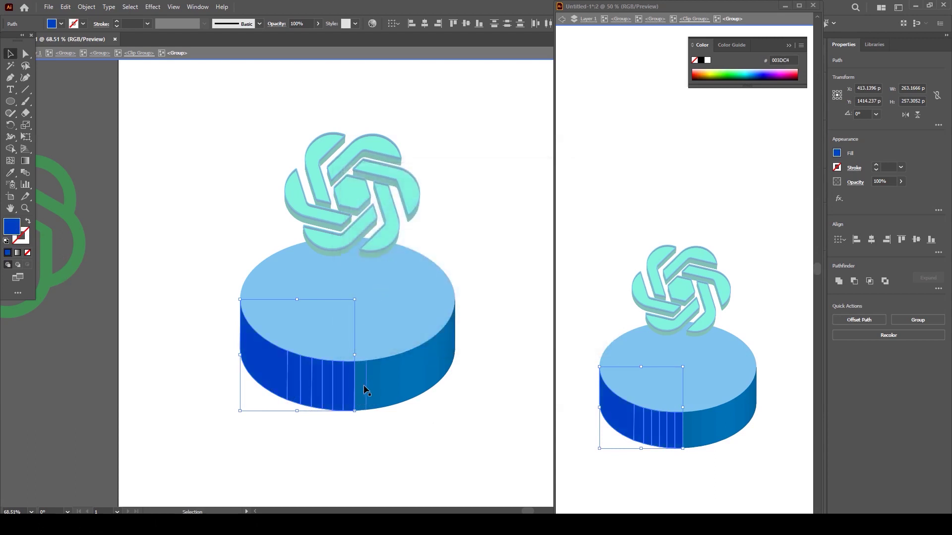
Select the shading strips at the right end of the side wall and fill them with the sampled dark blue #003DC4
click(453, 347)
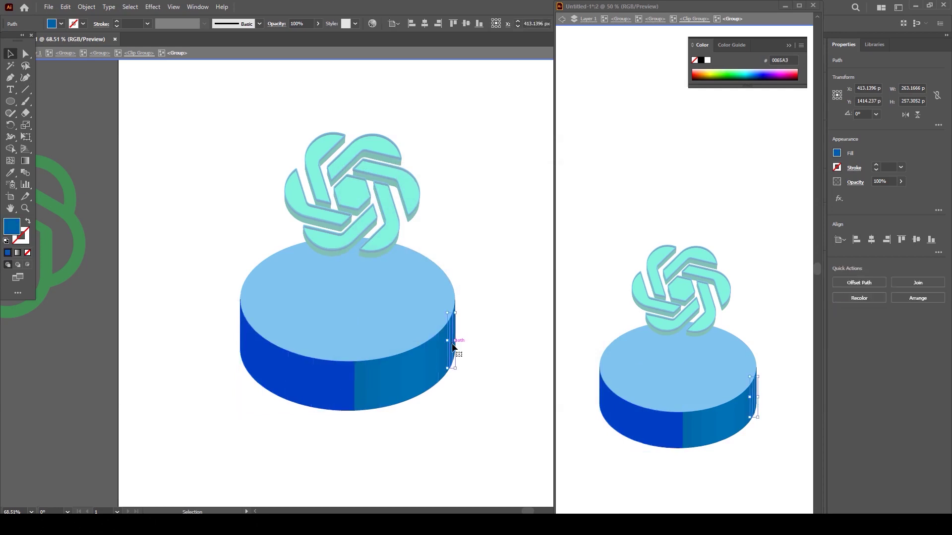
drag(461, 337, 438, 371)
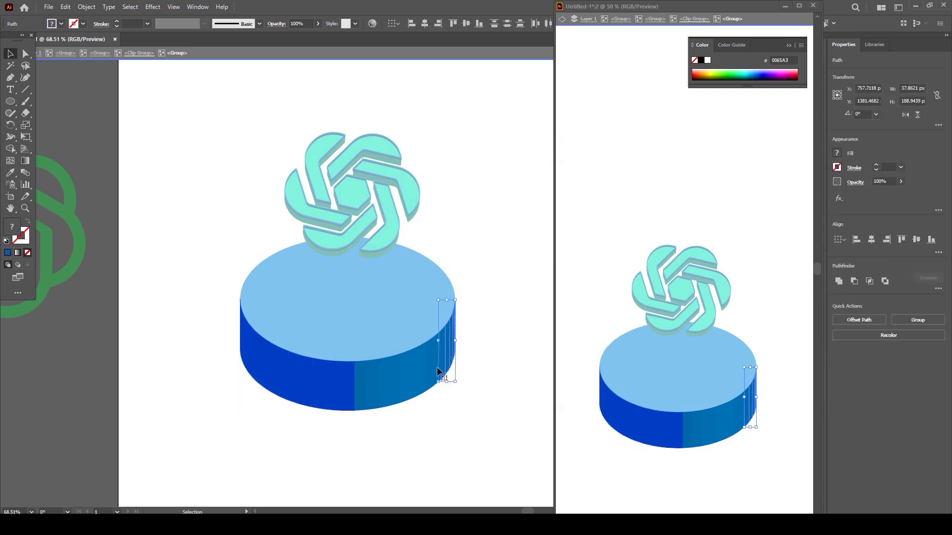
shift+click(431, 372)
key(i)
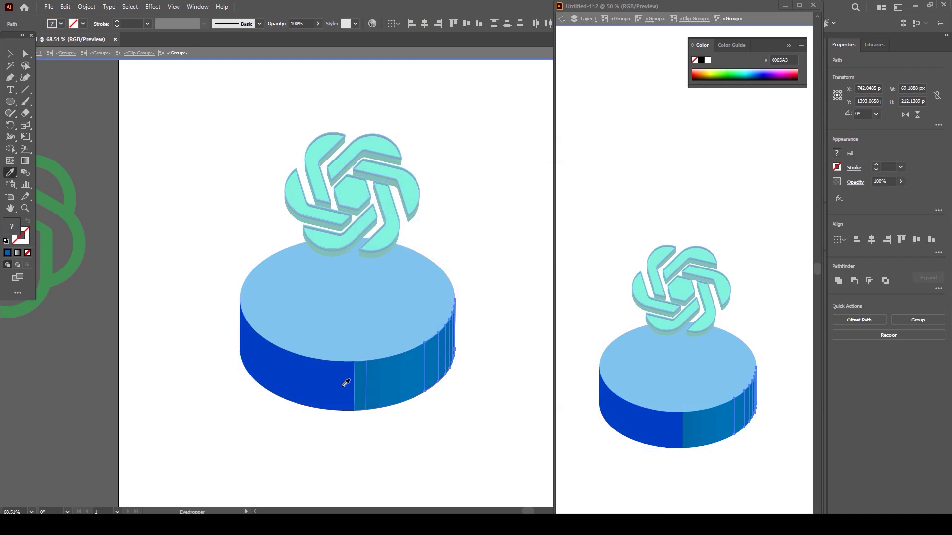
click(344, 385)
key(v)
Select the remaining strips right of the side wall's center and fill them with the blue sampled from the podium's top face
click(376, 432)
drag(375, 397, 396, 391)
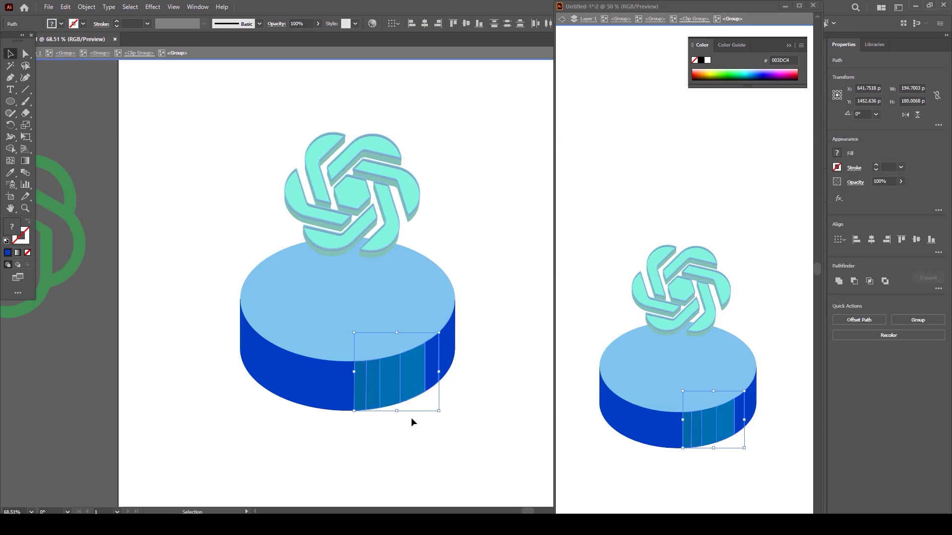
click(411, 417)
click(363, 403)
shift+click(373, 404)
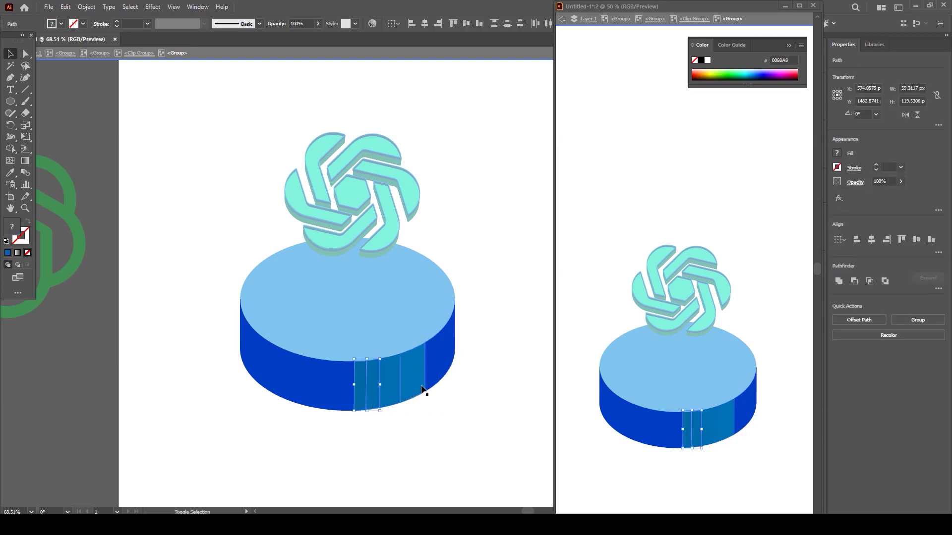
shift+click(420, 391)
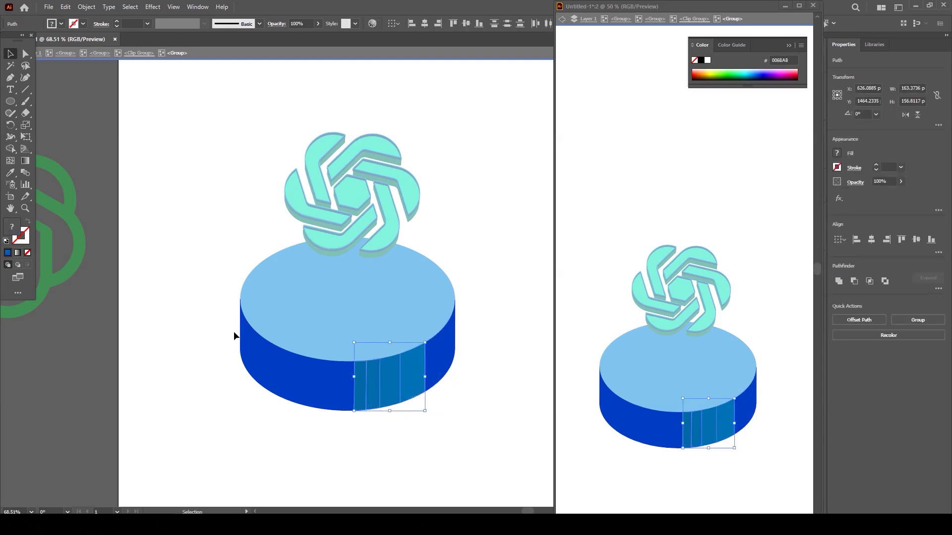
key(i)
click(319, 350)
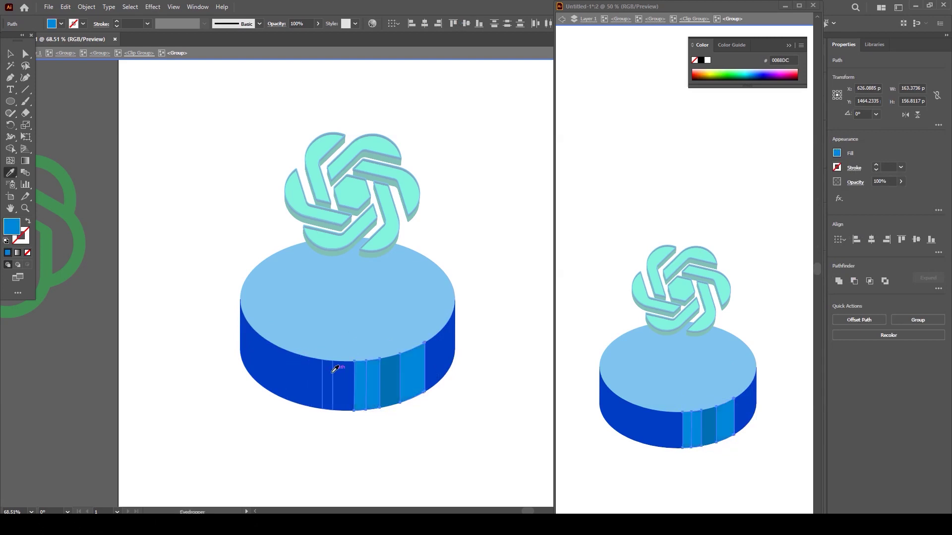
key(v)
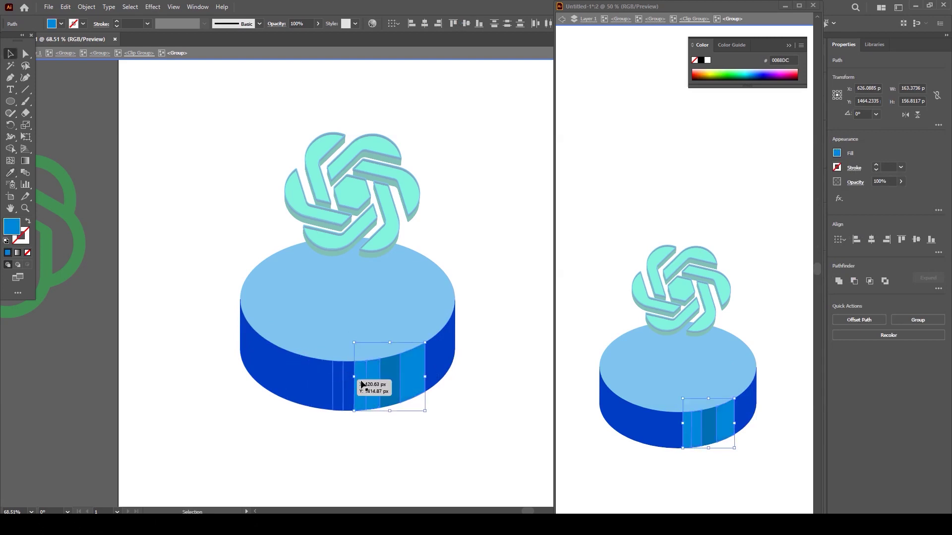
Select the middle strip of the lighter blue band and set its fill to bright cyan #00DBFF
click(391, 382)
key(i)
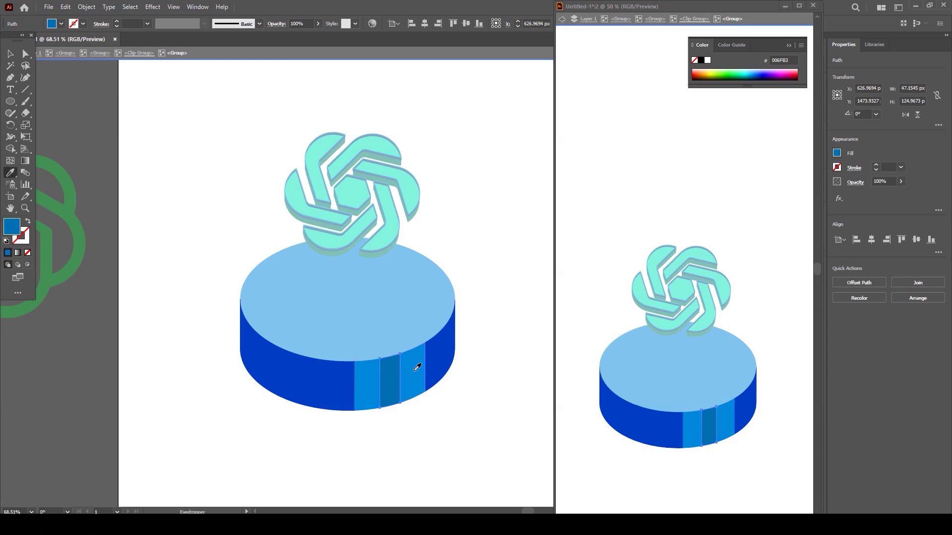
click(413, 372)
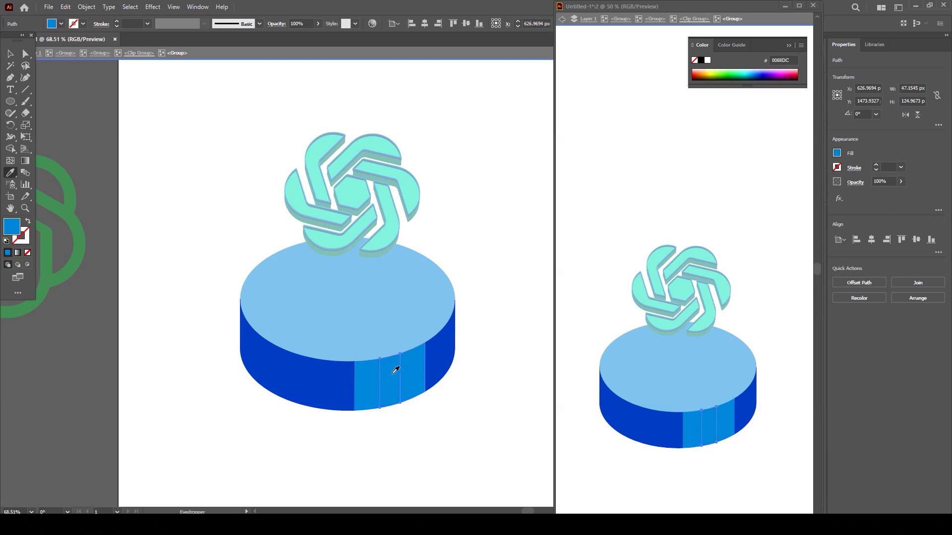
double_click(13, 232)
click(496, 255)
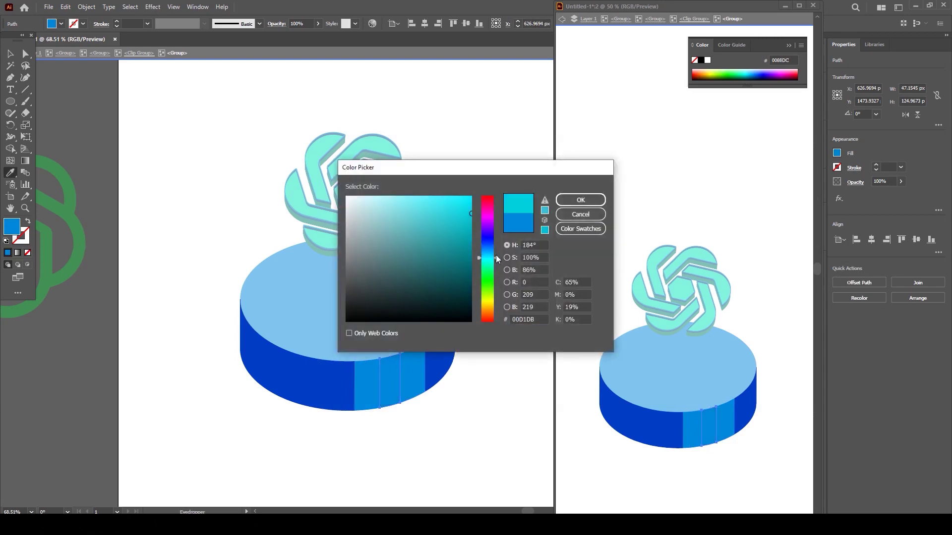
drag(496, 255, 496, 252)
click(580, 200)
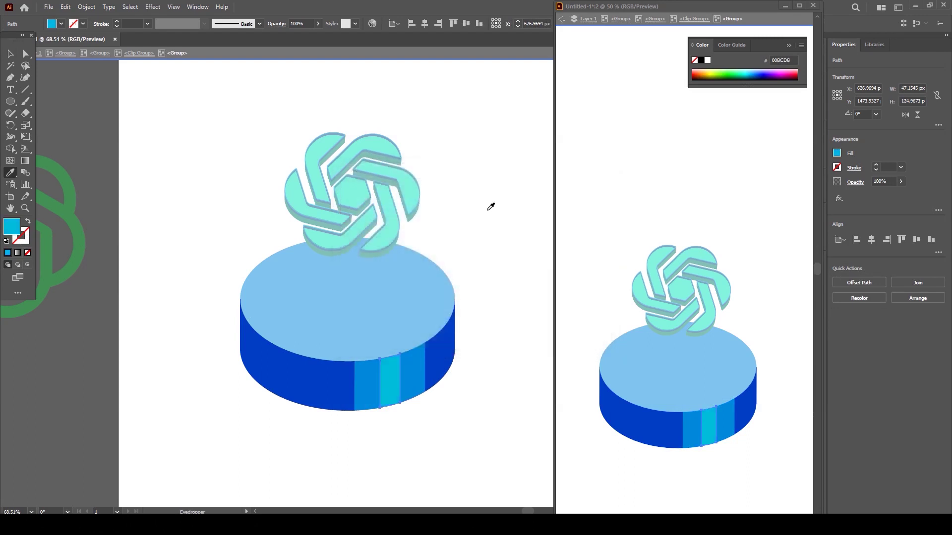
double_click(12, 232)
drag(498, 258, 497, 256)
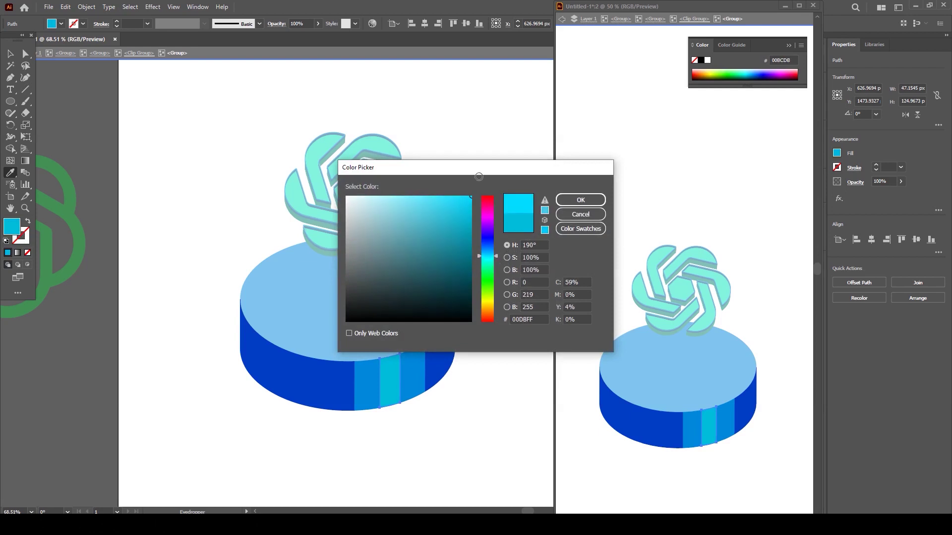
click(579, 200)
key(v)
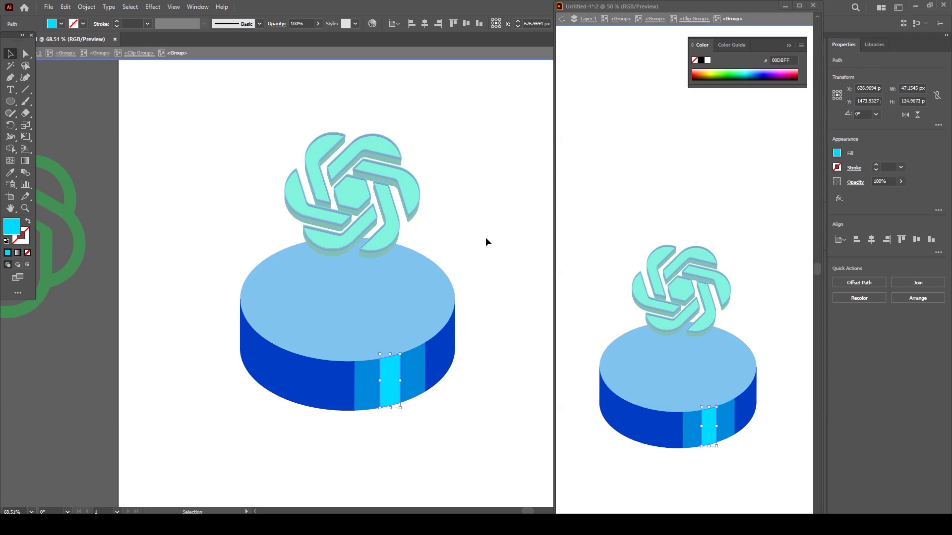
Leave isolation mode and fill the podium's top face with the cyan #00DBFF sampled from the highlight strip
double_click(486, 237)
key(a)
click(416, 298)
key(i)
click(393, 380)
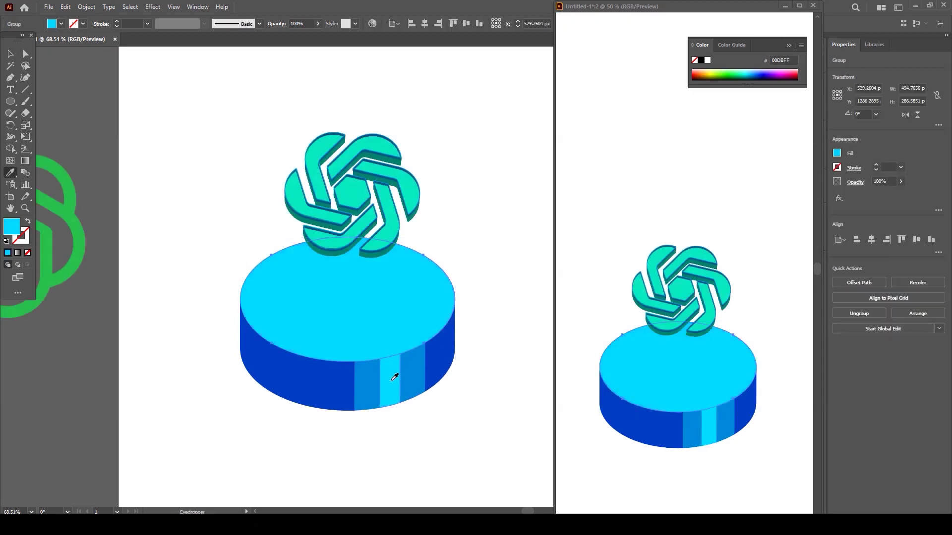
key(v)
click(397, 449)
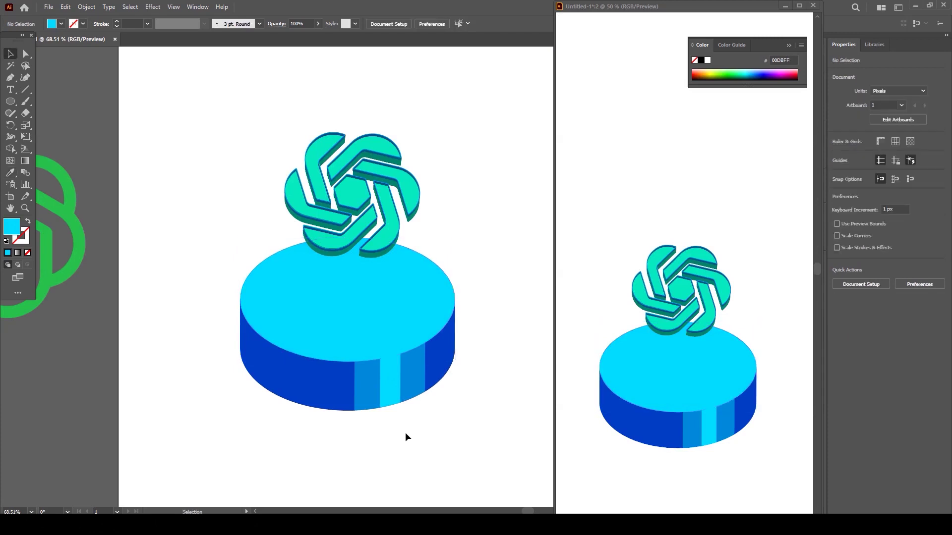
Try removing the stroke from the logo's outline copy, and reapply its blue stroke
click(407, 212)
click(408, 215)
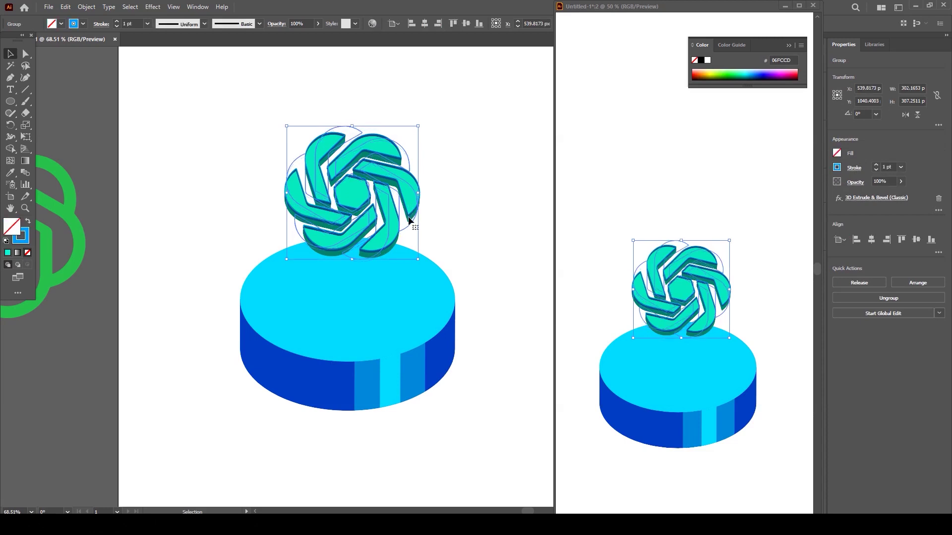
click(145, 242)
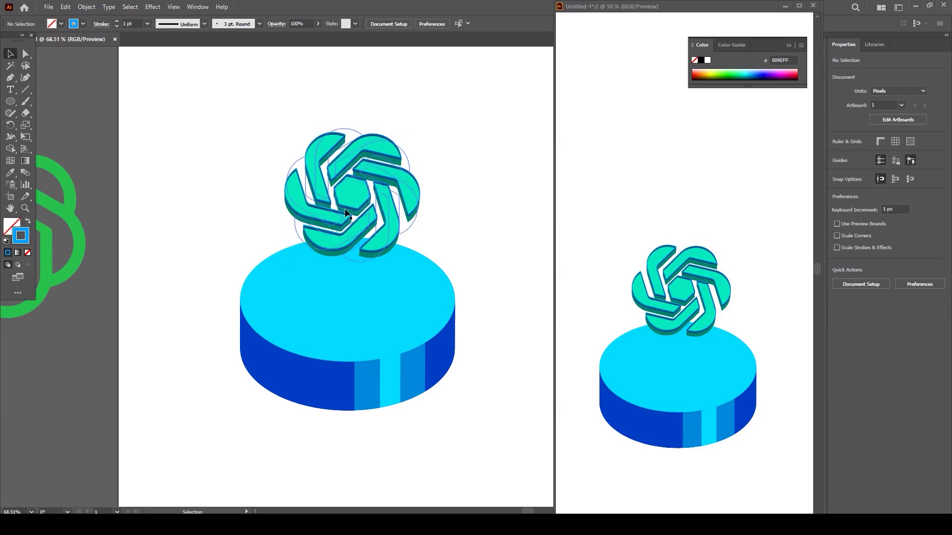
click(297, 198)
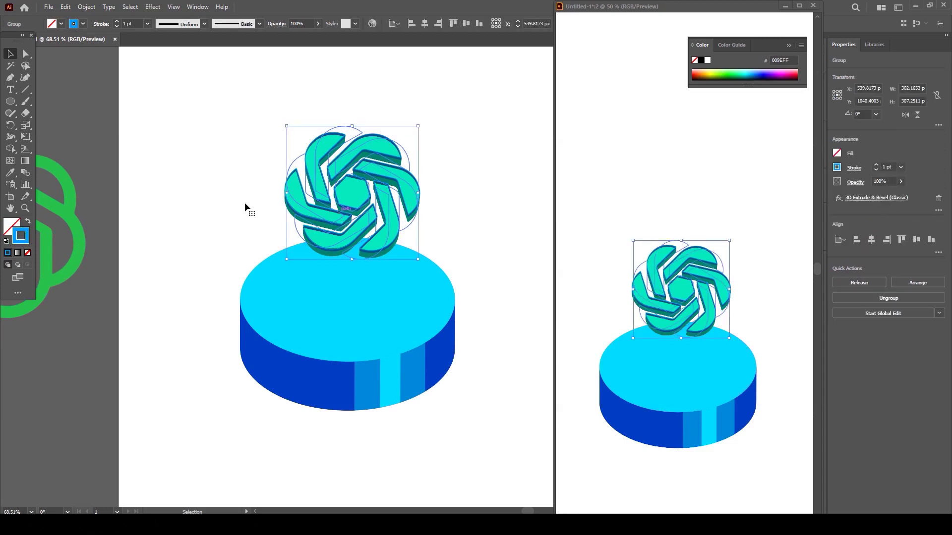
click(28, 254)
click(127, 234)
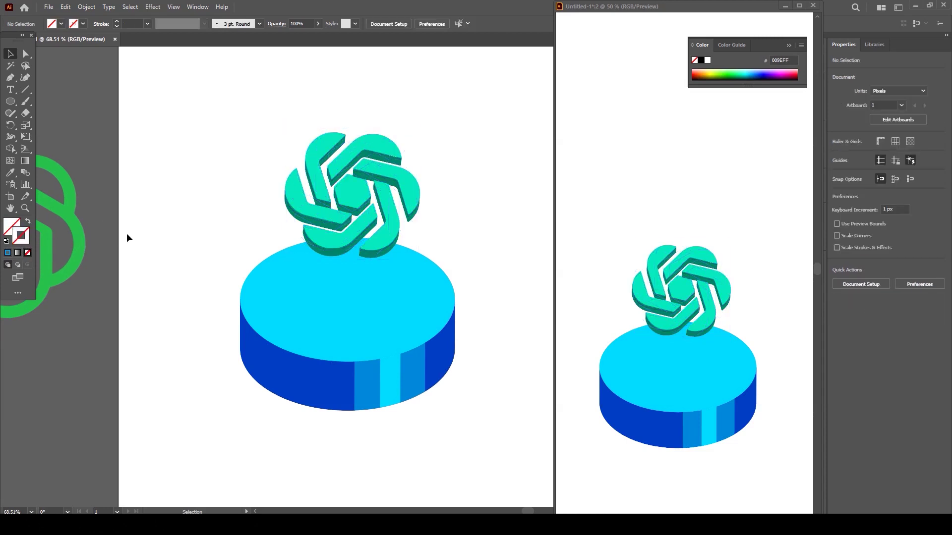
click(390, 223)
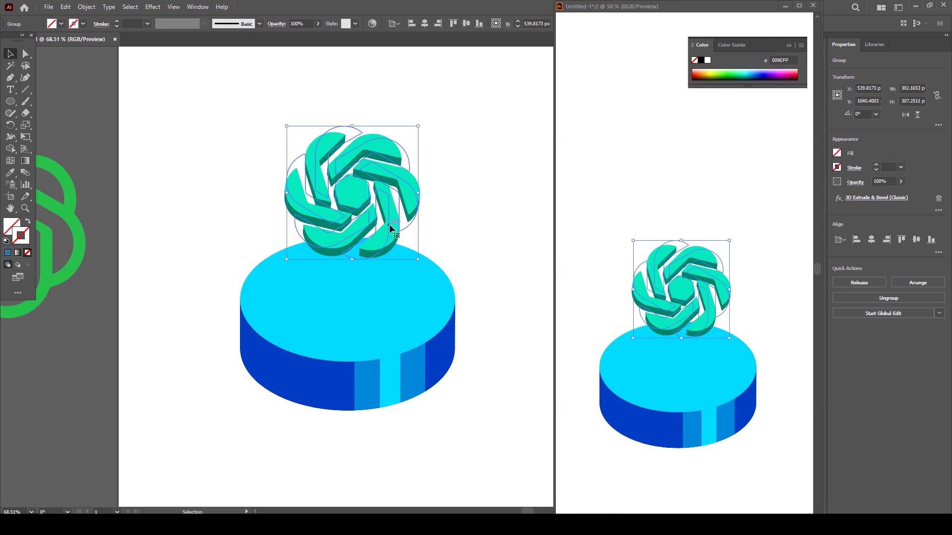
click(8, 254)
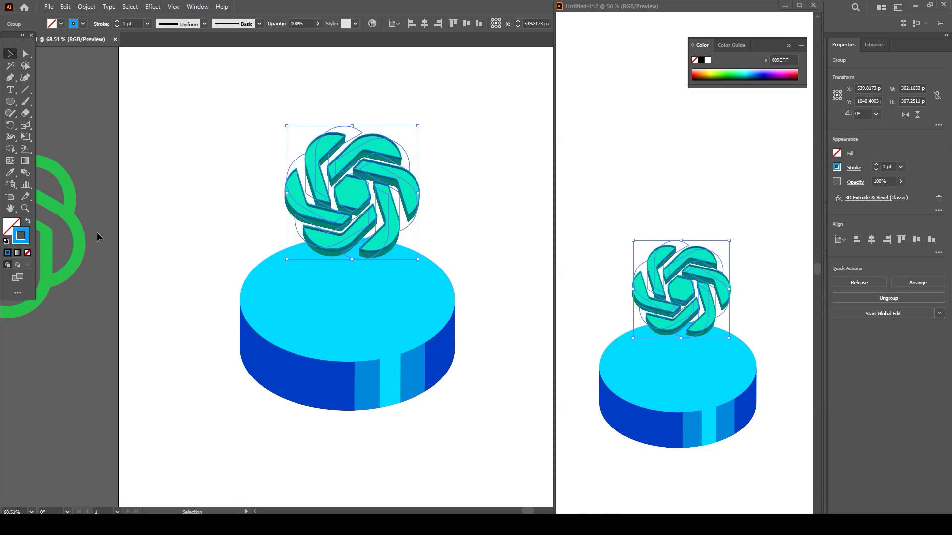
Undo a trial move of the filled logo and move the stroked outline copy off the artboard instead
drag(364, 180, 395, 151)
key(ctrl+z)
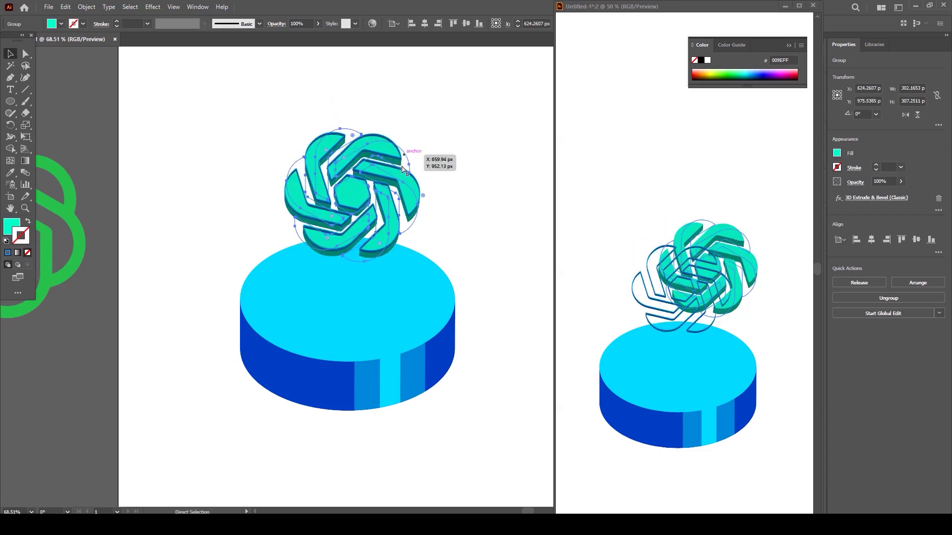
click(447, 197)
drag(419, 176, 75, 384)
Apply a 1 pt blue #009EFF stroke to the filled 3D logo above the podium
click(326, 187)
click(21, 241)
click(7, 253)
click(110, 224)
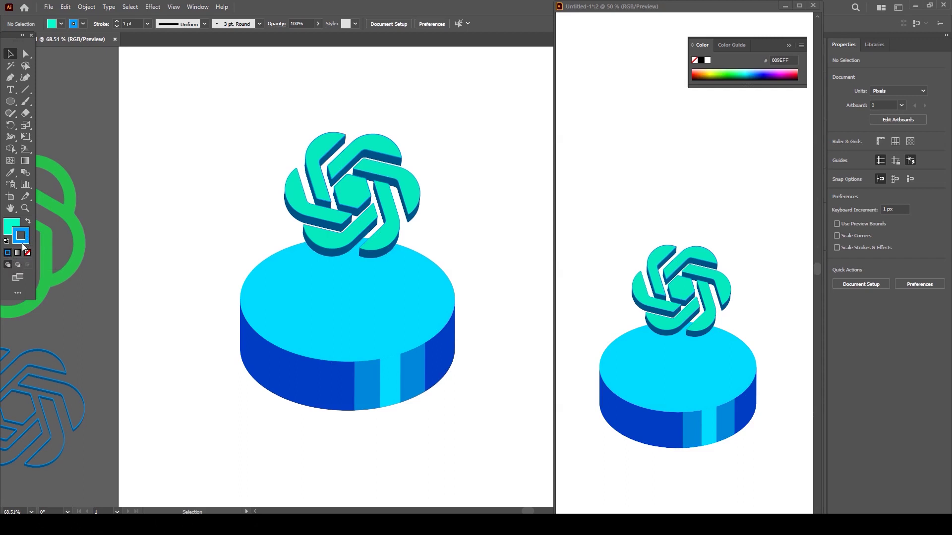
Set the filled 3D logo's stroke color to the deeper blue #0062FF
click(347, 226)
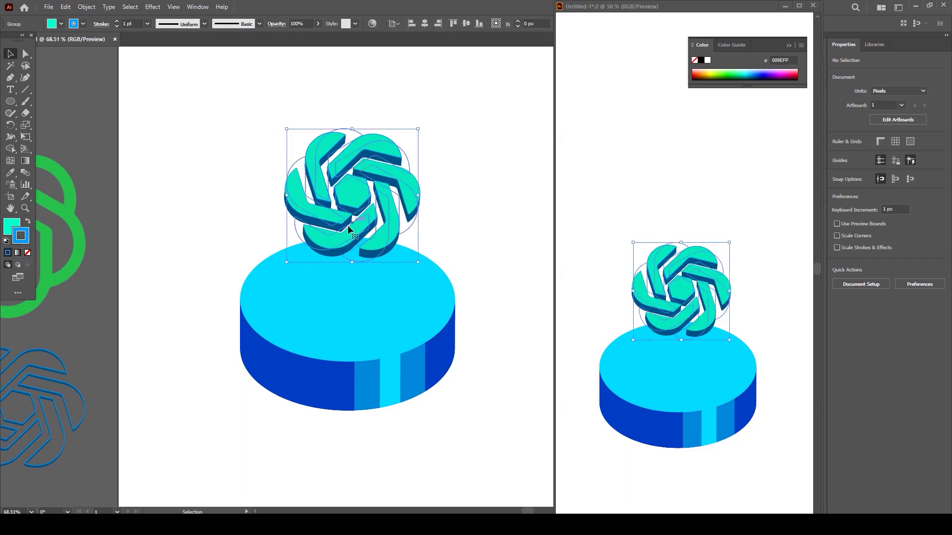
double_click(27, 242)
drag(494, 254, 497, 244)
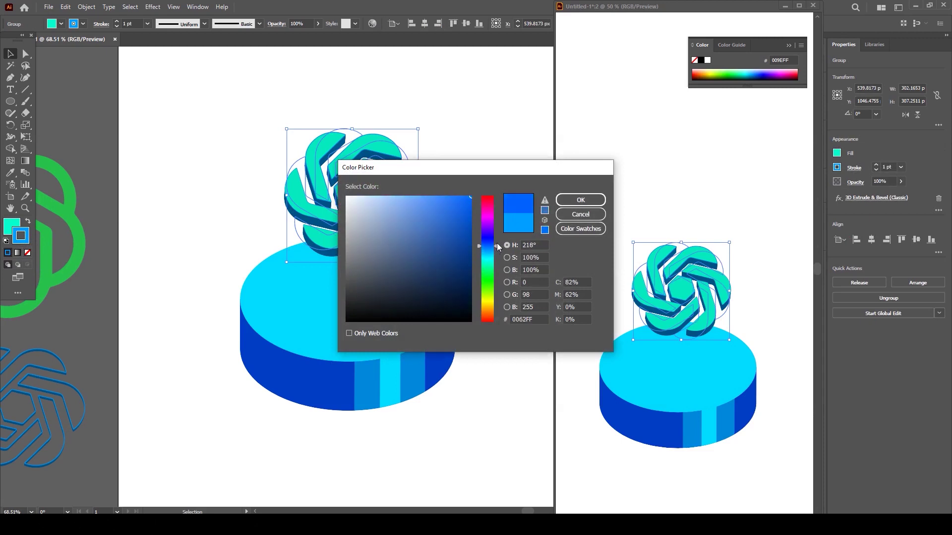
click(572, 202)
click(475, 195)
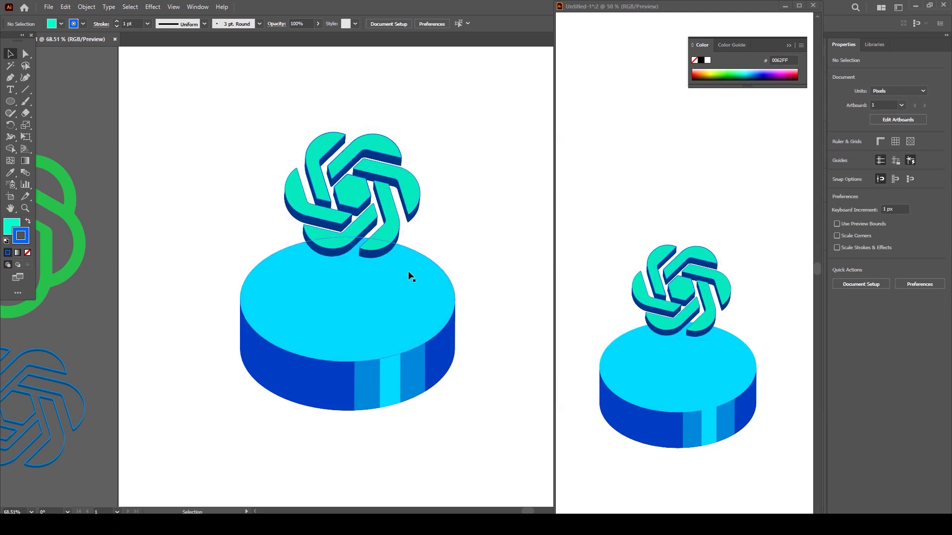
Isolate the podium's nested groups down to the top face and select its ellipse path
click(381, 287)
double_click(382, 285)
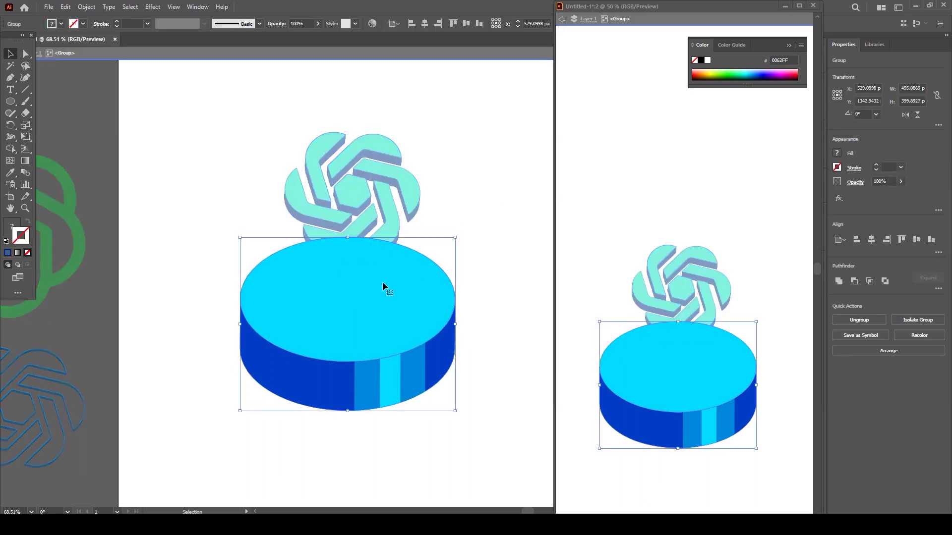
click(385, 281)
double_click(385, 281)
click(384, 281)
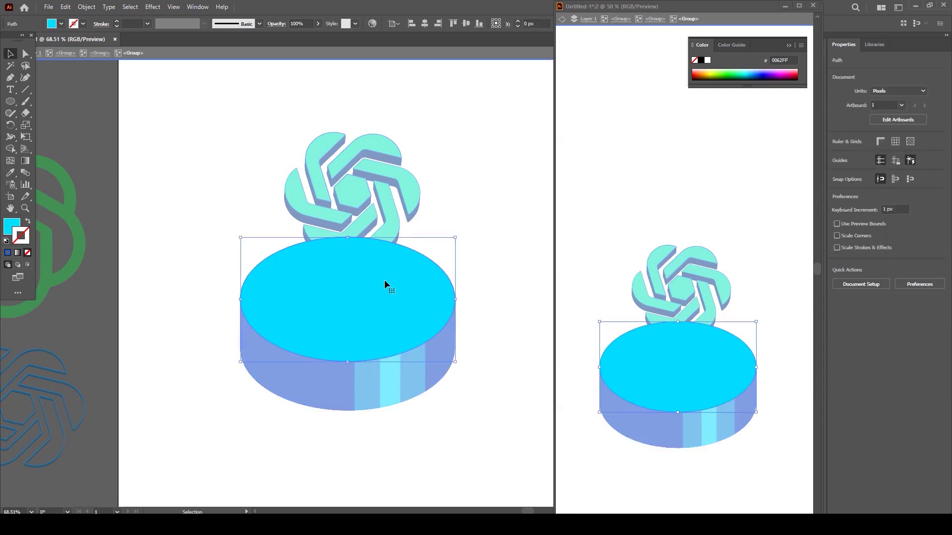
Offset the top face's path inward with a negative offset to create an inner ellipse about 387 by 179 px
click(87, 8)
mouse_move(129, 255)
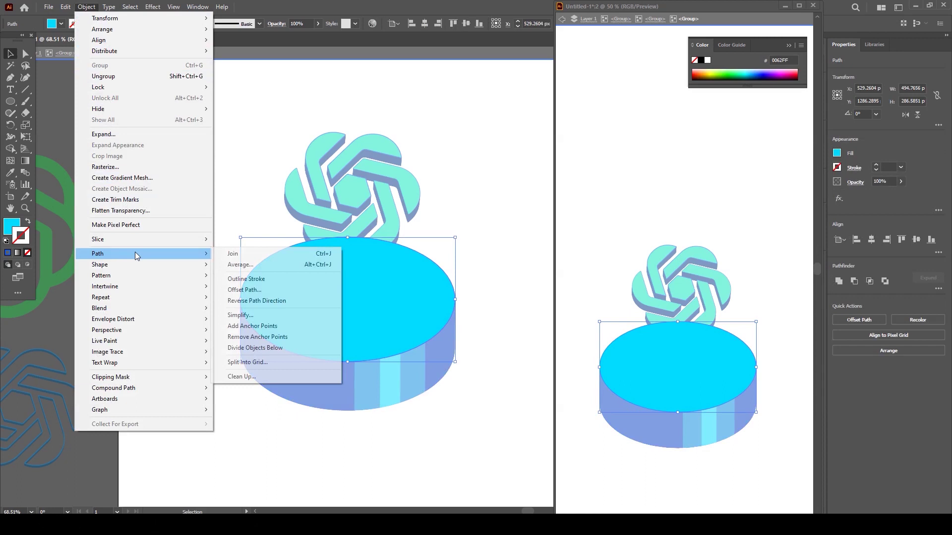
click(244, 290)
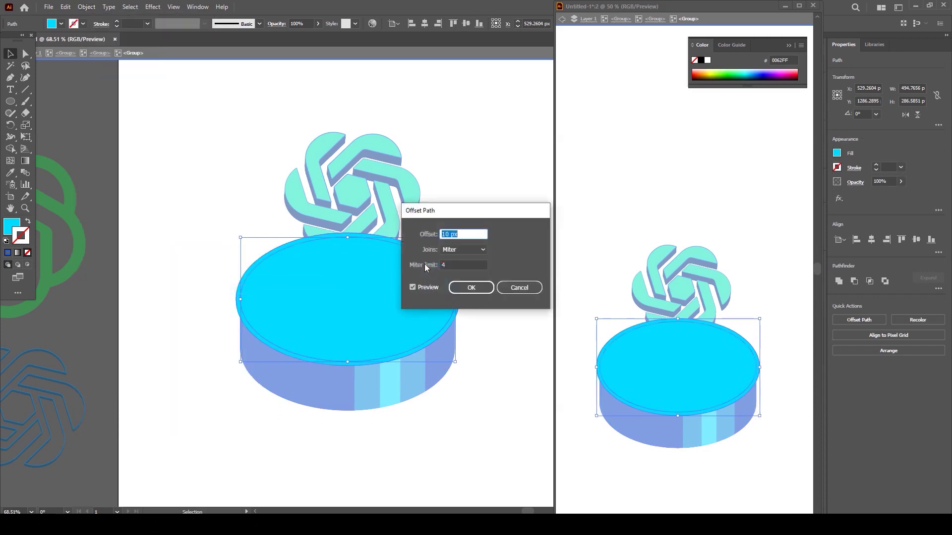
click(443, 234)
text(-)
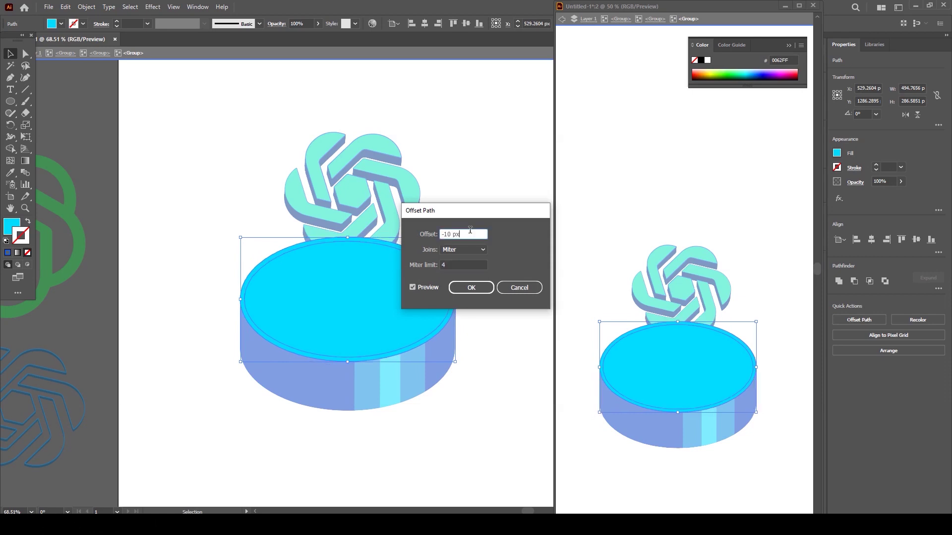
key(Down)
key(Down)
key(Down)
key(Down)
key(Down)
key(Down)
key(Down)
key(Down)
key(Down)
key(Down)
key(Down)
key(Down)
key(Down)
key(Down)
key(Down)
key(Down)
key(Down)
key(Down)
key(Down)
key(Down)
key(Down)
key(Down)
key(Down)
key(Down)
key(Down)
key(Down)
key(Down)
key(Down)
key(Down)
key(Down)
key(Down)
key(Down)
key(Down)
key(Up)
key(Up)
key(Up)
key(Up)
key(Up)
key(Up)
click(471, 288)
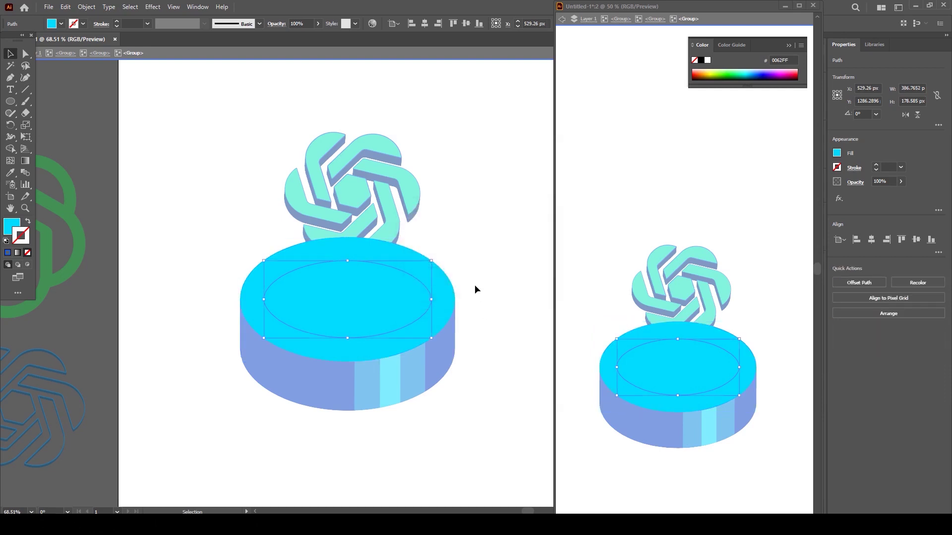
Fill the podium's inner ellipse with light cyan #8AFFFF and leave isolation mode
double_click(14, 227)
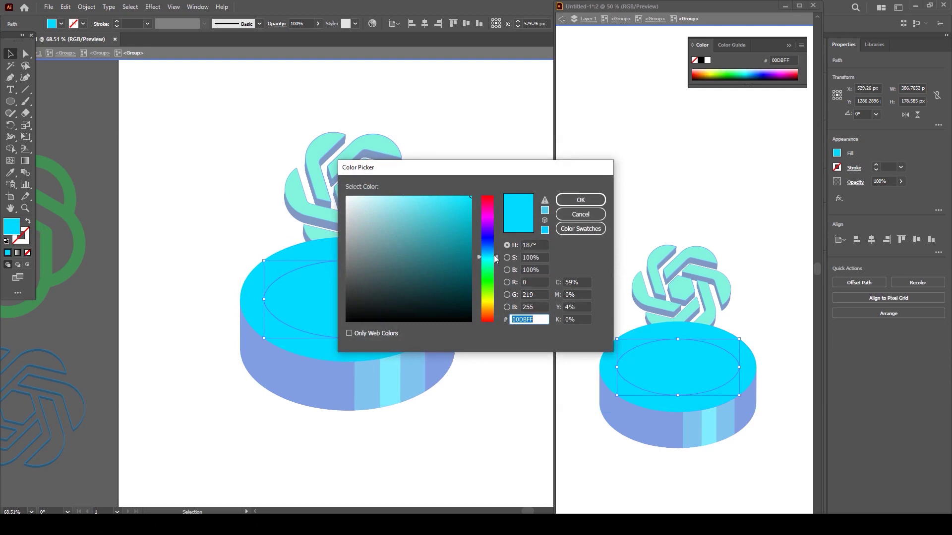
drag(494, 255, 495, 258)
drag(440, 206, 404, 188)
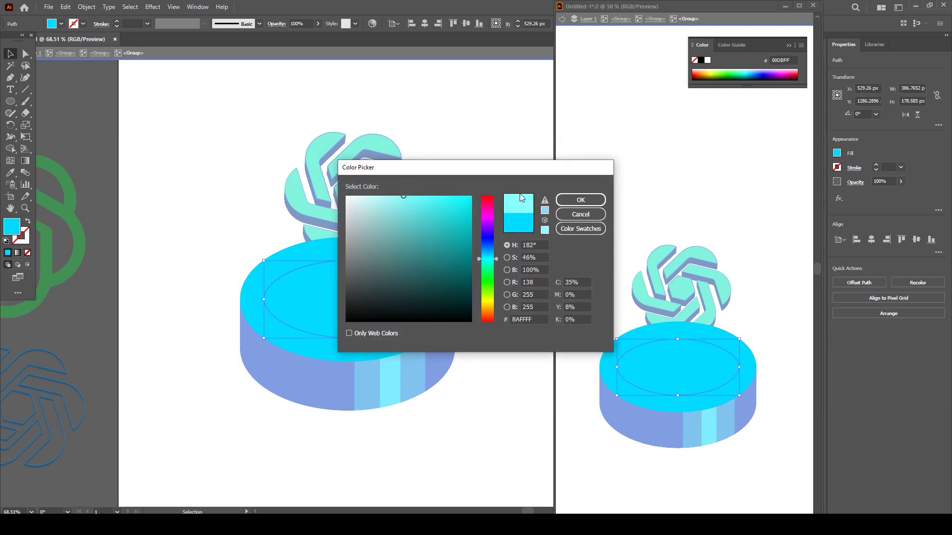
click(580, 200)
double_click(499, 214)
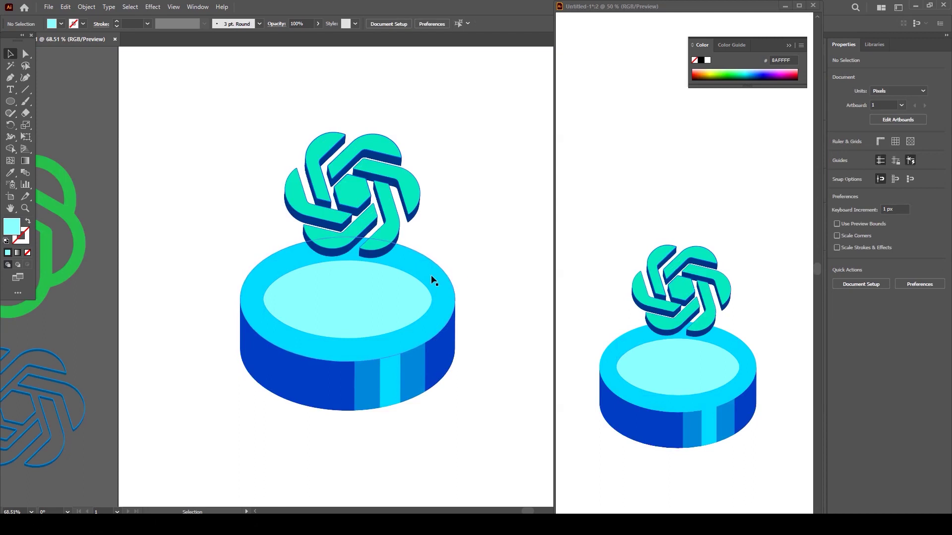
click(409, 291)
double_click(409, 292)
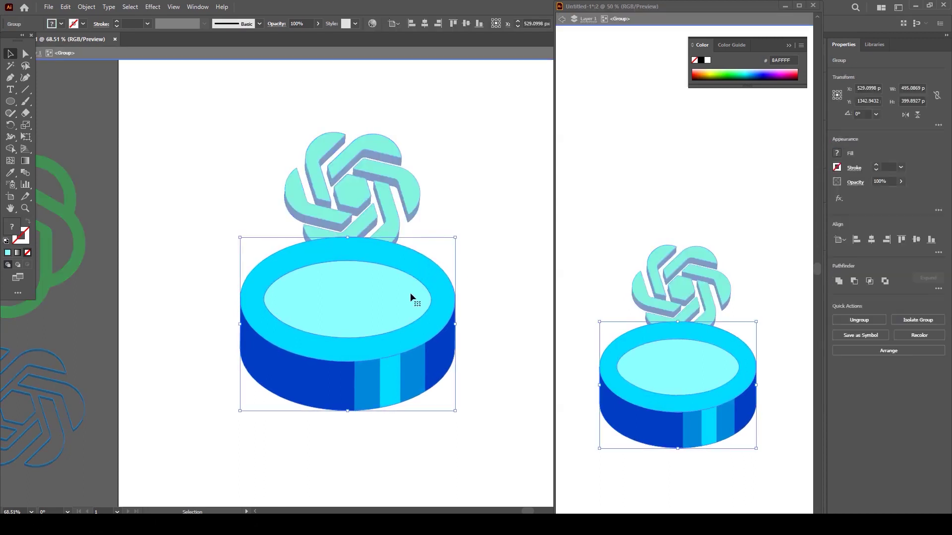
double_click(494, 266)
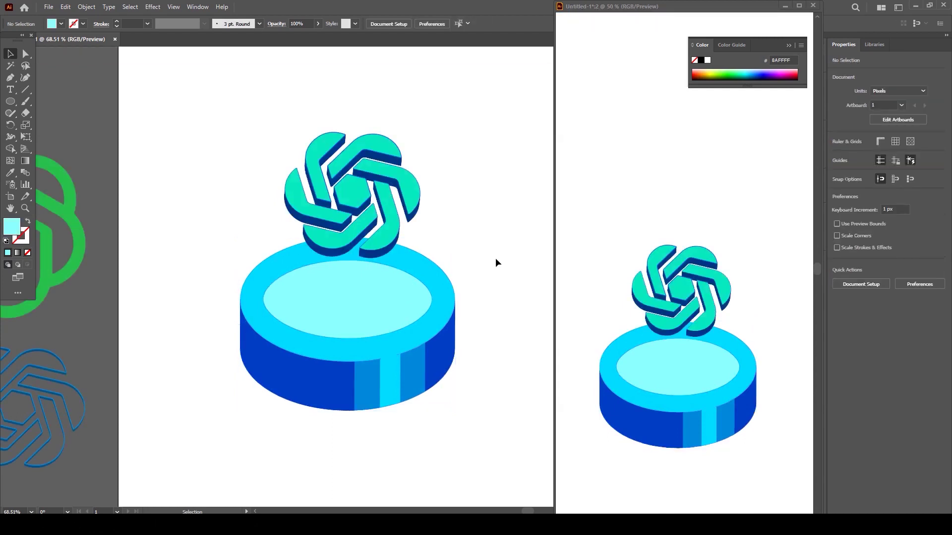
Move the 3D logo and podium together about 71 px up the artboard
key(space)
drag(484, 242, 387, 286)
drag(248, 277, 219, 208)
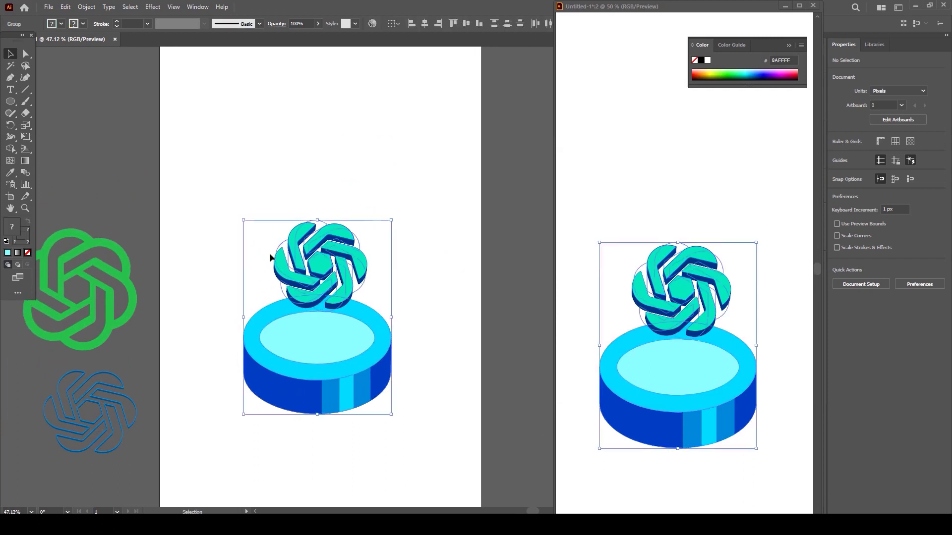
drag(287, 264, 288, 255)
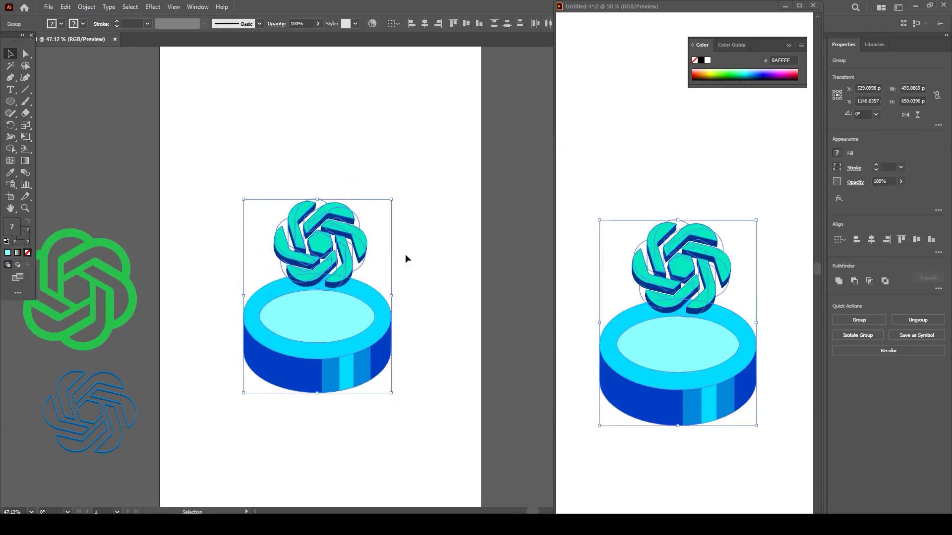
click(403, 254)
Move the green logo and the blue outlined logo farther away from the artboard's edge
drag(104, 479, 103, 479)
drag(106, 423, 27, 421)
click(141, 373)
key(space)
drag(192, 319, 169, 383)
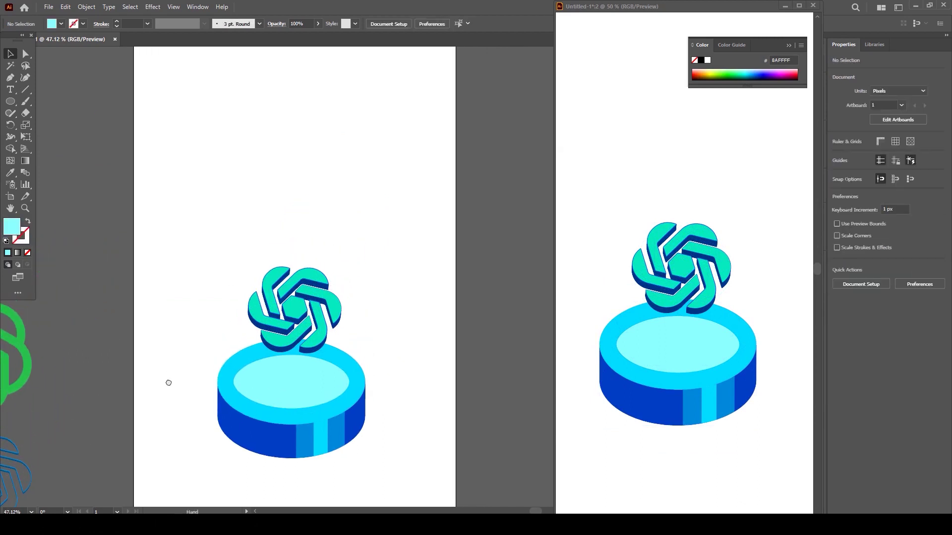
Thicken the 3D logo's stroke to 18 pt and align the stroke to the outside
click(268, 307)
click(130, 24)
text(6)
key(Return)
key(Up)
key(Up)
key(Up)
key(Up)
key(Up)
key(Up)
key(Up)
key(Up)
key(Up)
key(Up)
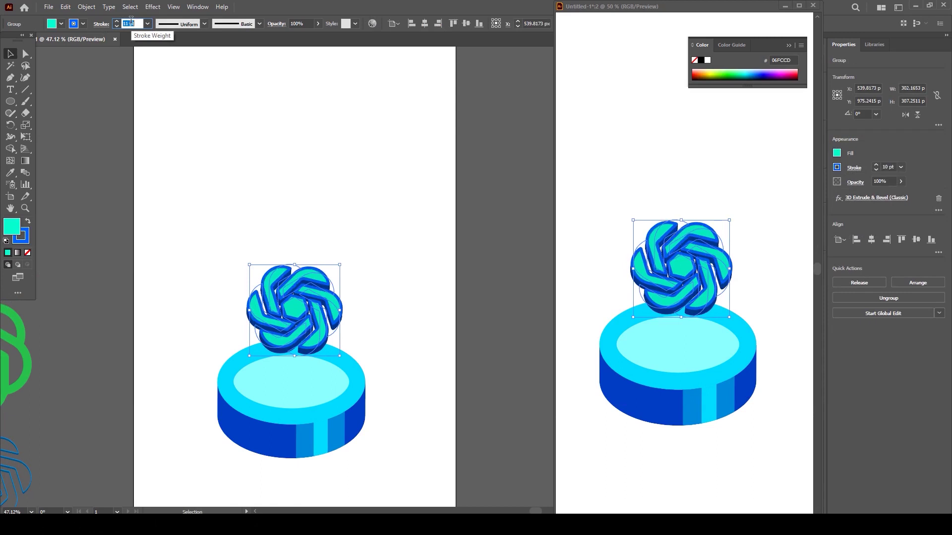
key(Up)
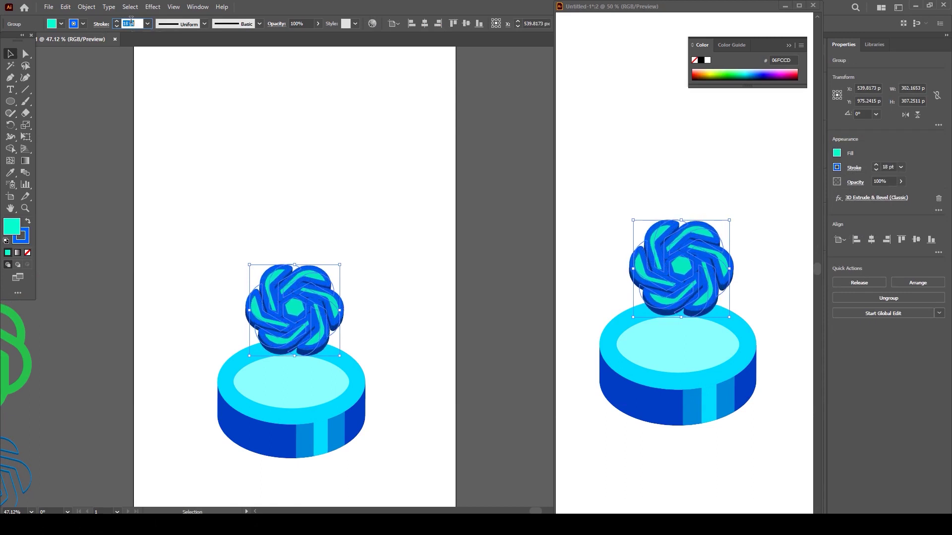
click(101, 24)
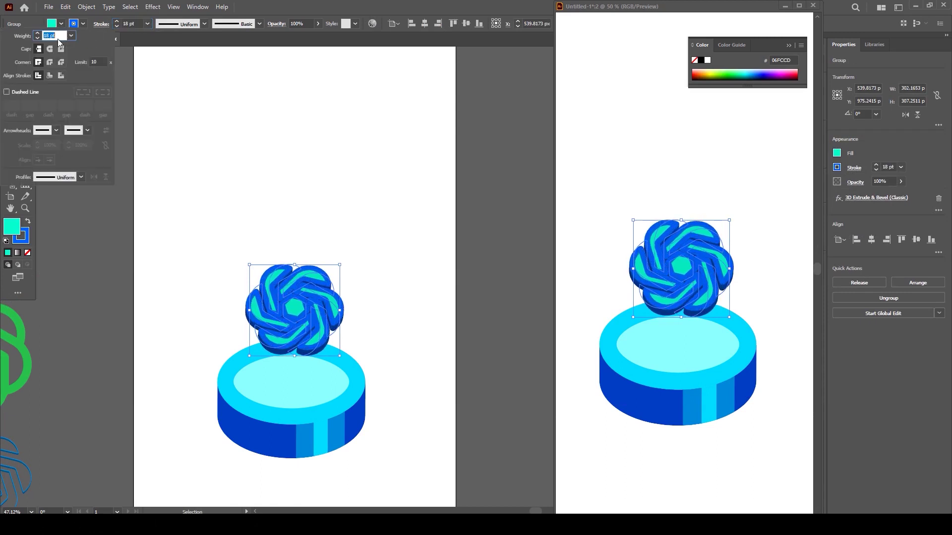
click(60, 75)
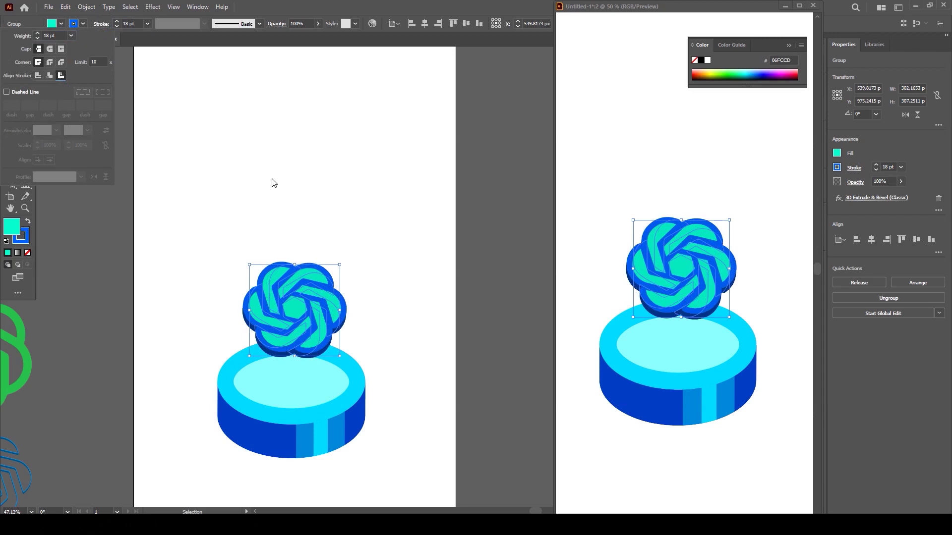
Set the 3D logo's outside stroke weight to 13 pt
click(135, 23)
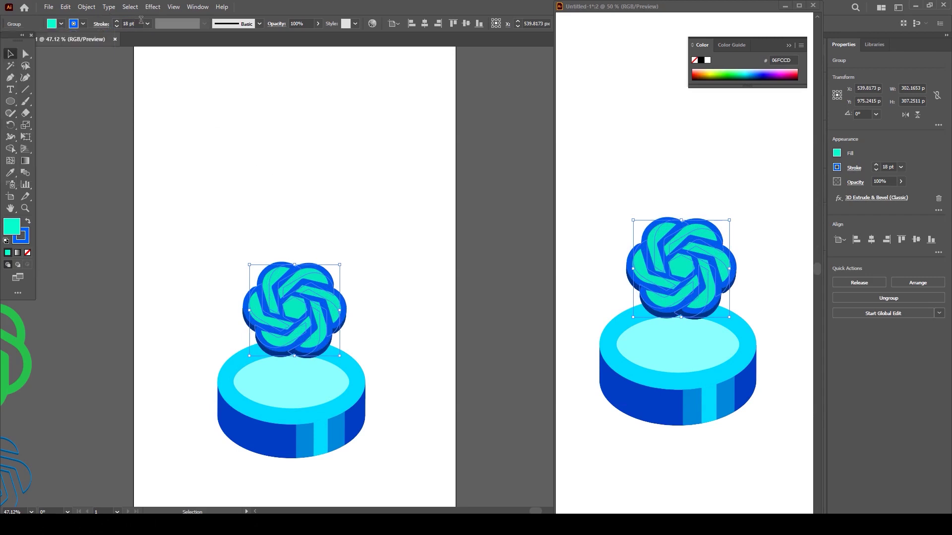
click(130, 24)
key(Down)
key(Down)
key(Down)
key(Down)
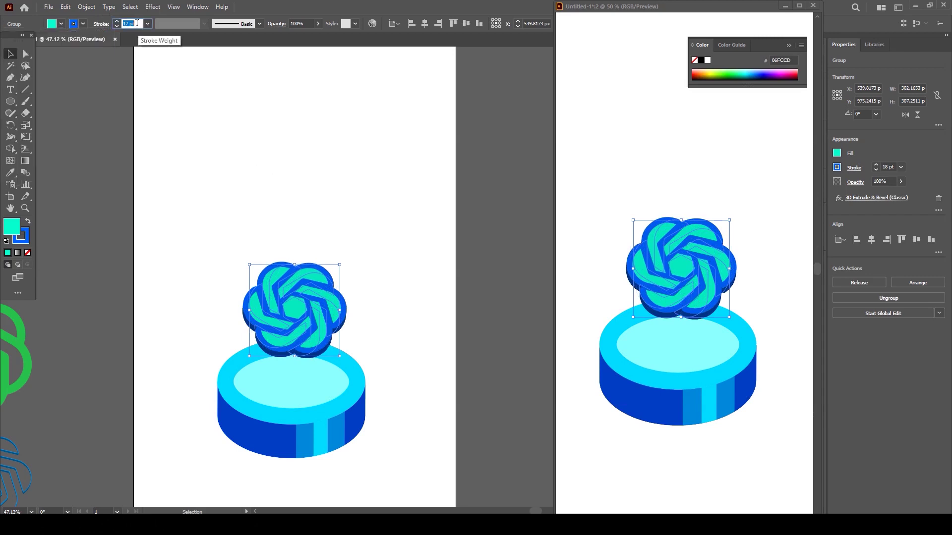
key(Down)
key(Down)
key(Down)
key(Down)
key(Down)
key(Down)
key(Down)
key(Down)
key(Down)
key(Down)
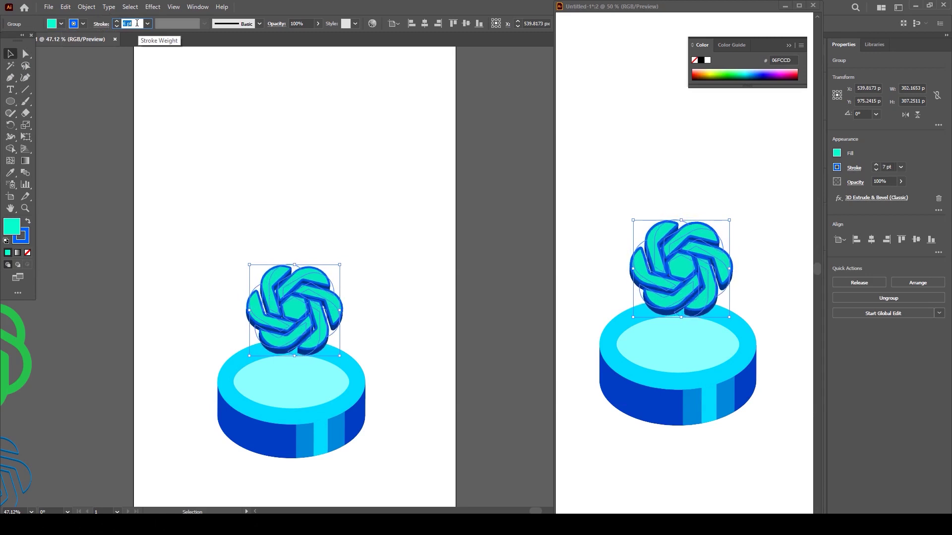
key(Up)
key(Up)
key(Up)
key(Up)
key(Up)
key(Up)
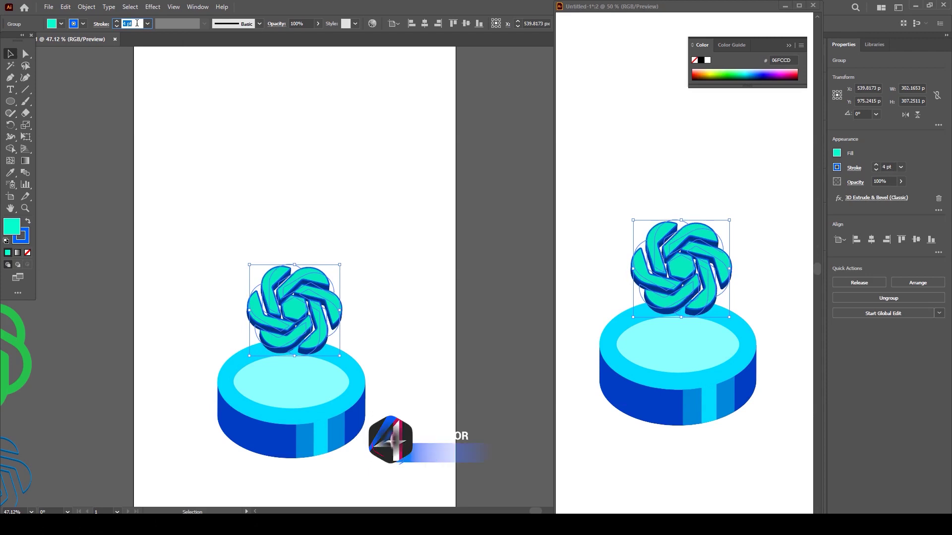
key(Up)
key(Up)
key(Up)
key(Up)
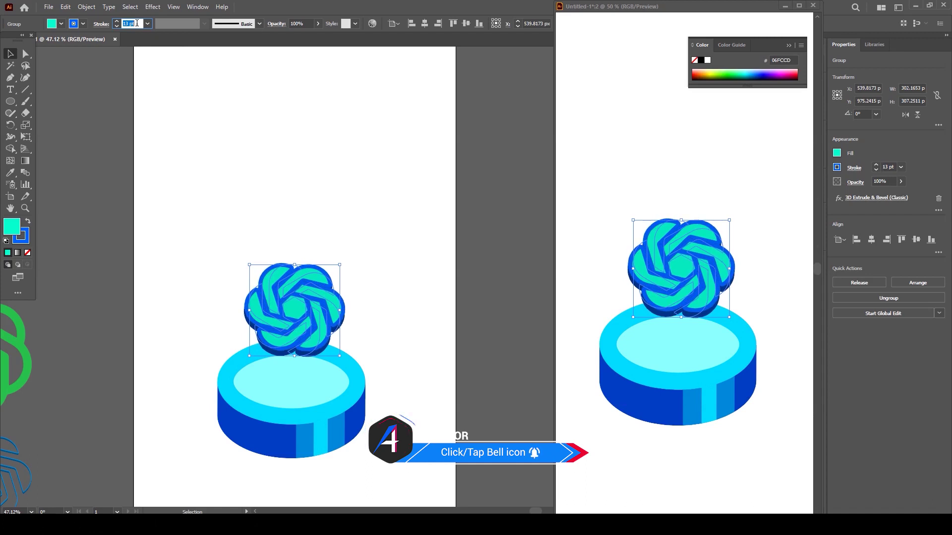
click(278, 160)
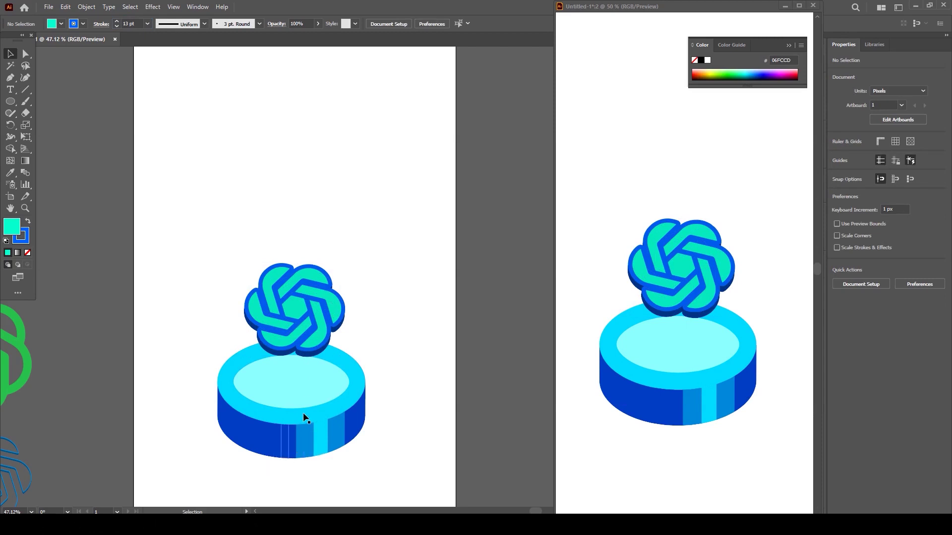
Copy the podium's inner ellipse path out of its nested groups and paste it in place above the podium
click(304, 396)
double_click(305, 392)
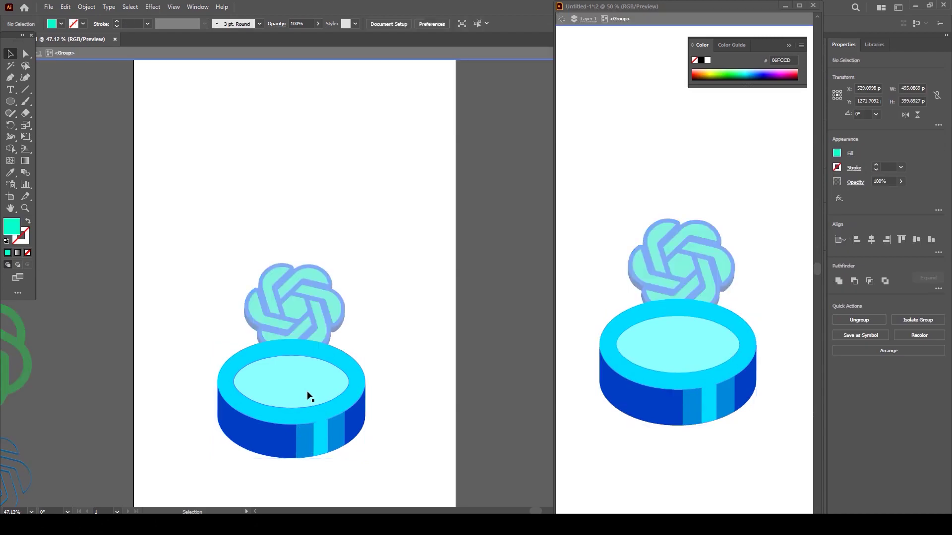
double_click(308, 390)
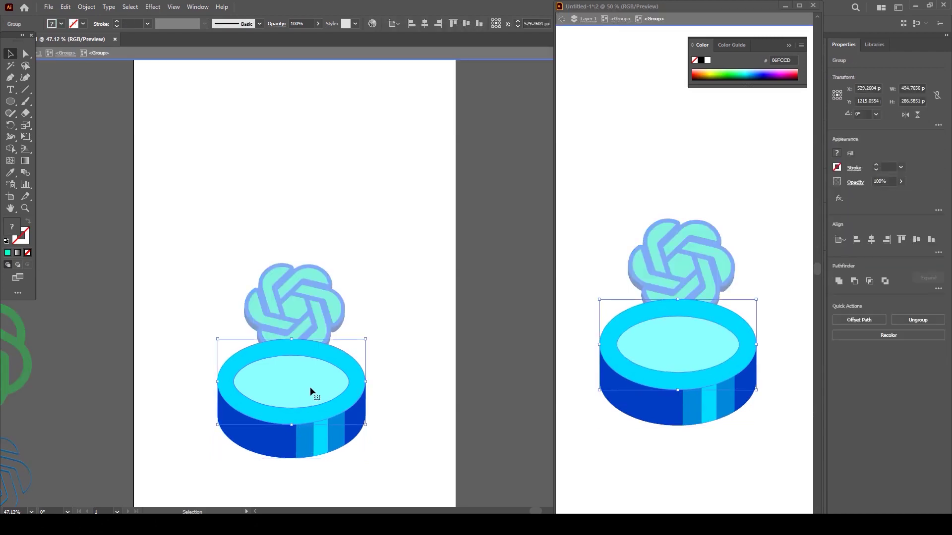
double_click(310, 387)
key(a)
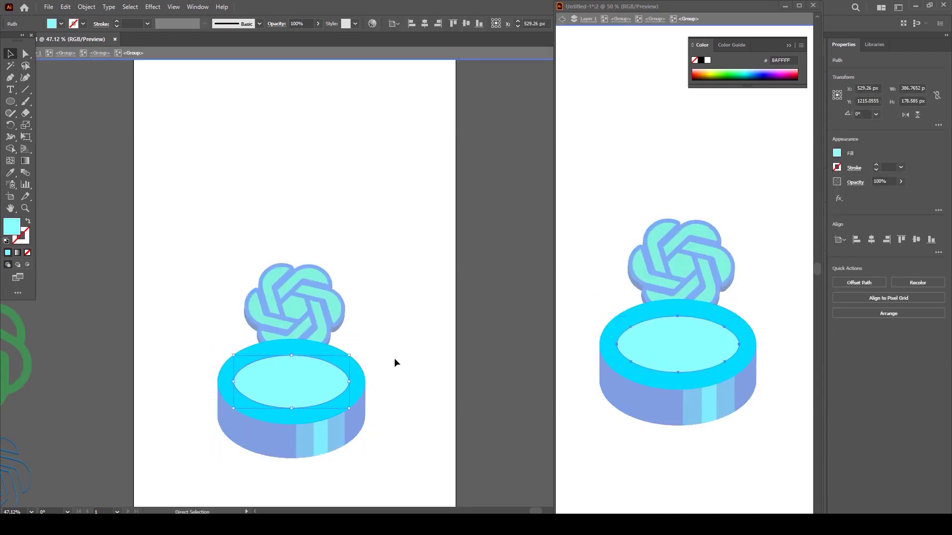
double_click(396, 358)
key(v)
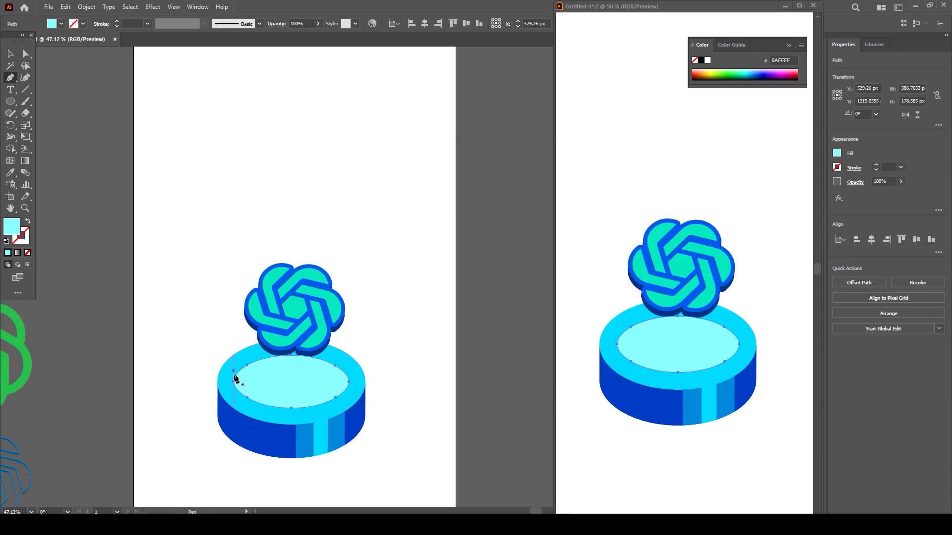
Draw a rectangle about 386 by 438 px rising from the copied ellipse's widest points and unite the two shapes
click(349, 377)
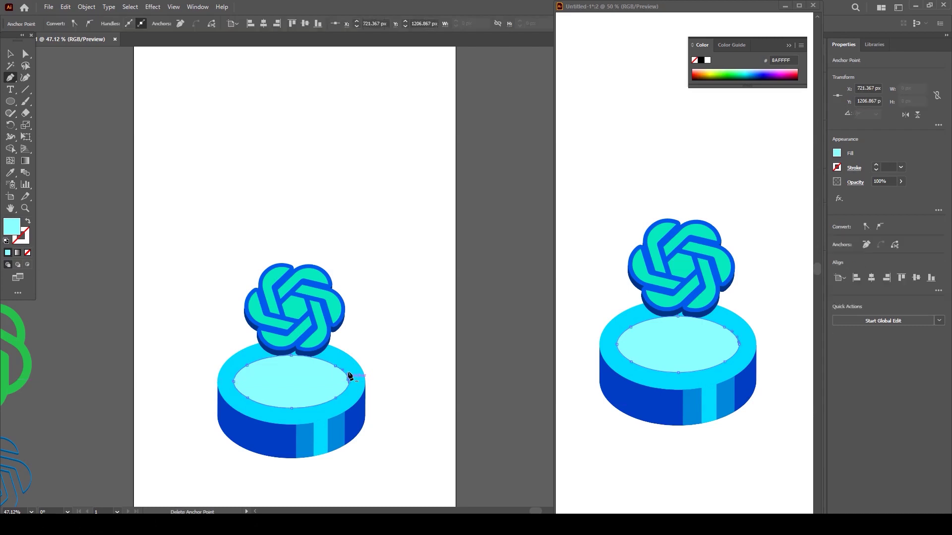
key(m)
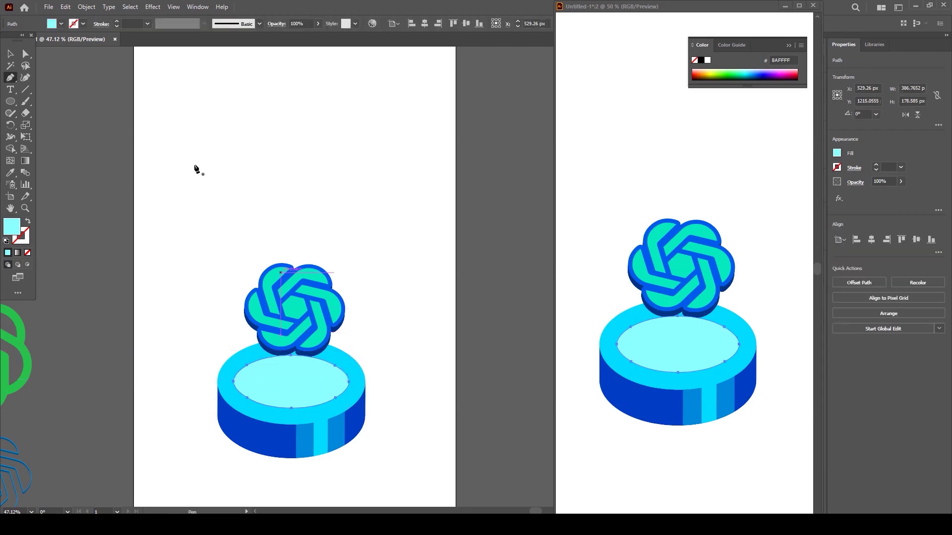
drag(234, 379, 350, 248)
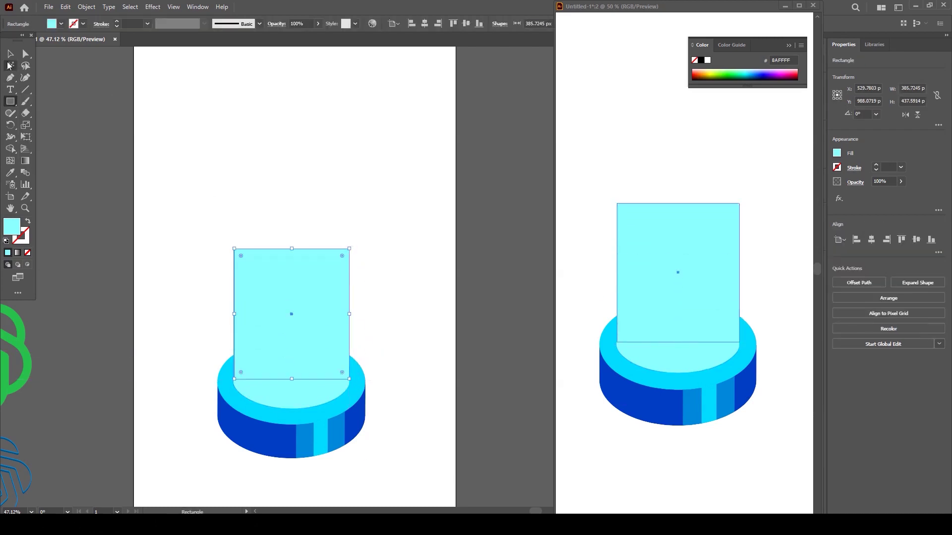
key(v)
shift+click(317, 394)
click(838, 281)
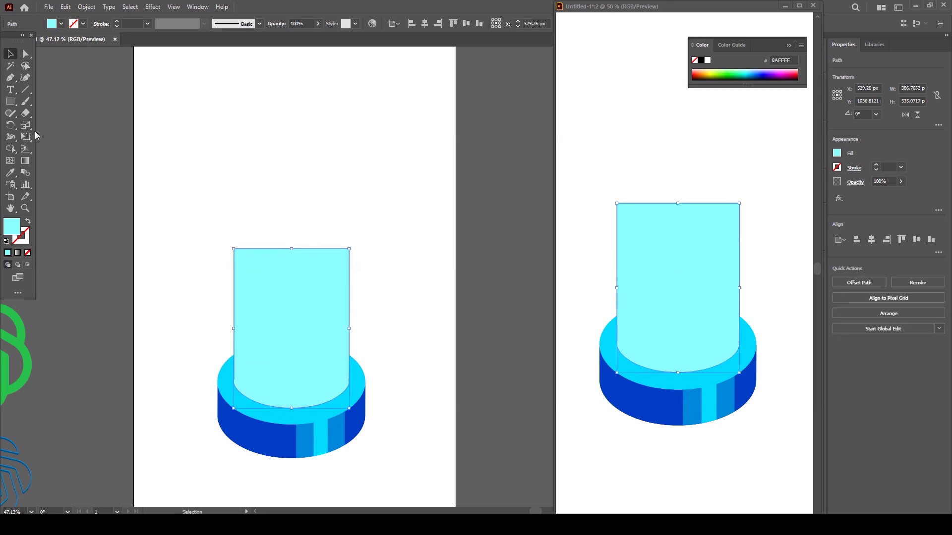
Fill the united shape with a linear gradient running from white at the top to black at the base
key(g)
click(263, 24)
mouse_move(293, 407)
mouse_down()
mouse_move(293, 242)
mouse_move(308, 411)
mouse_up()
key(v)
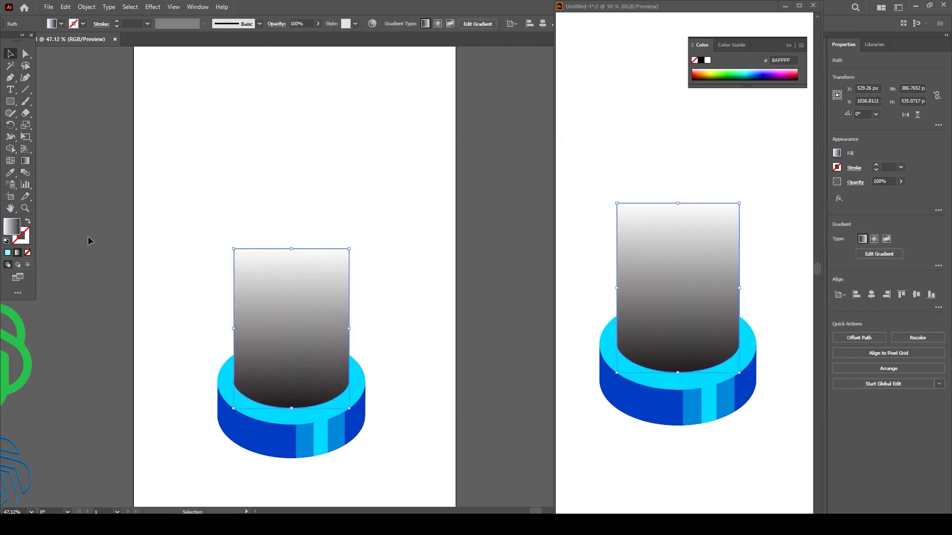
Copy the gradient shape, revert the original's fill, and overlay the pasted gradient copy on the original with both selected
key(ctrl+c)
key(ctrl+z)
key(ctrl+z)
key(ctrl+z)
key(ctrl+z)
key(ctrl+shift+z)
click(414, 243)
key(ctrl+v)
drag(385, 279, 277, 331)
drag(218, 235, 240, 255)
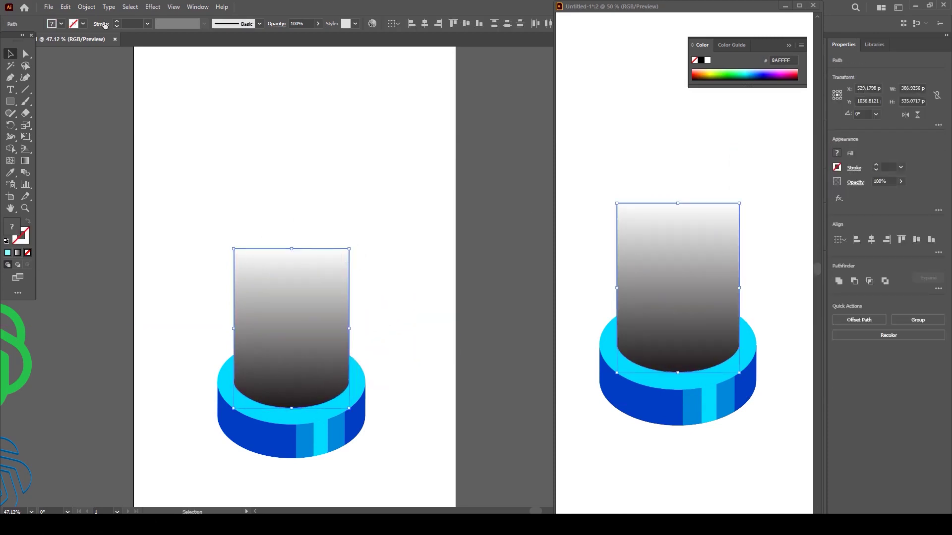
Adjust the overlaid shapes' transparency and blend mode to form a translucent cyan beam fading upward around the logo
click(276, 24)
click(197, 40)
click(200, 111)
click(197, 40)
click(199, 157)
click(197, 40)
click(194, 99)
click(314, 181)
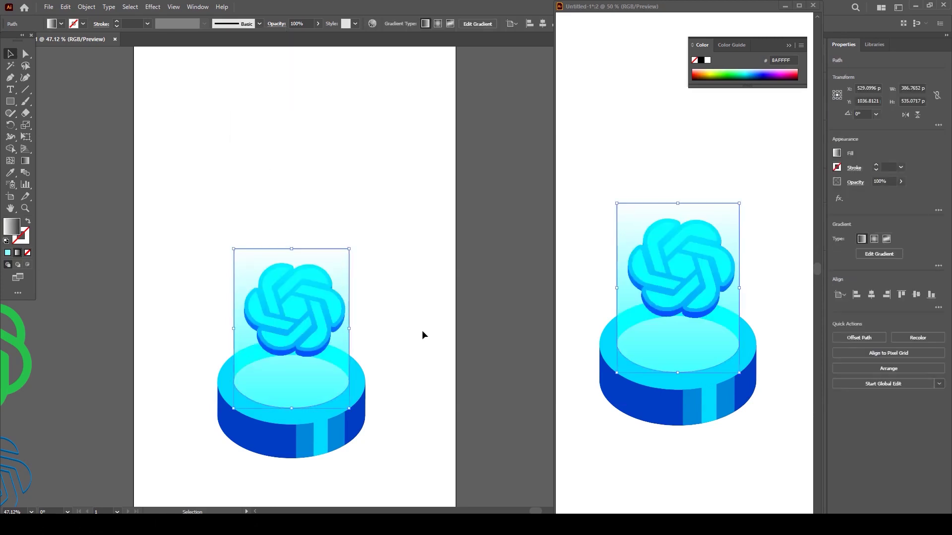
click(236, 272)
drag(233, 328, 234, 329)
click(363, 295)
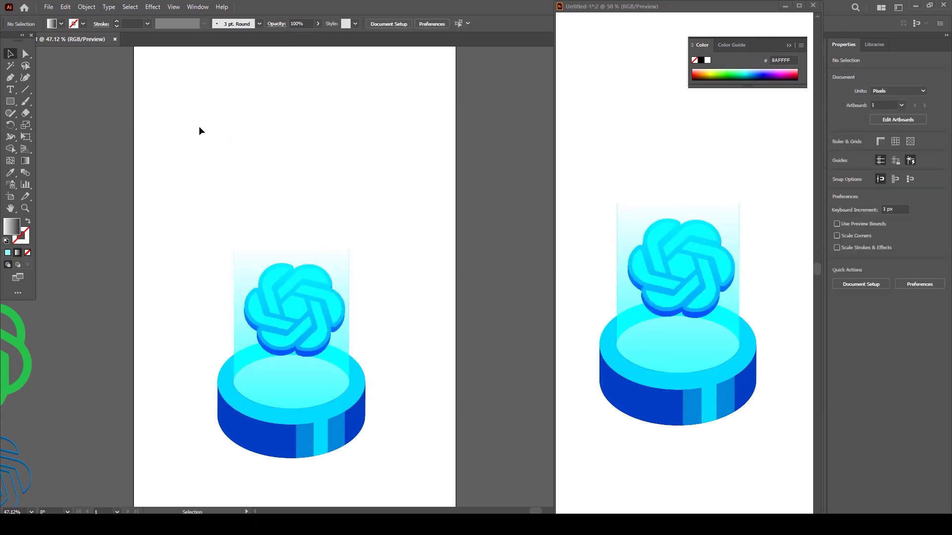
click(10, 101)
drag(232, 137, 250, 154)
key(Delete)
Draw a square about 40 px wide above the podium and fill it with the podium's dark blue #003DC4
click(9, 101)
drag(198, 171, 211, 184)
key(i)
click(257, 426)
key(v)
click(228, 182)
click(204, 178)
Apply 3D Extrude & Bevel to the square at 44°, 17°, -39°, 41 pt depth and 100% highlight intensity, and move it nearer the beam
click(151, 9)
click(411, 117)
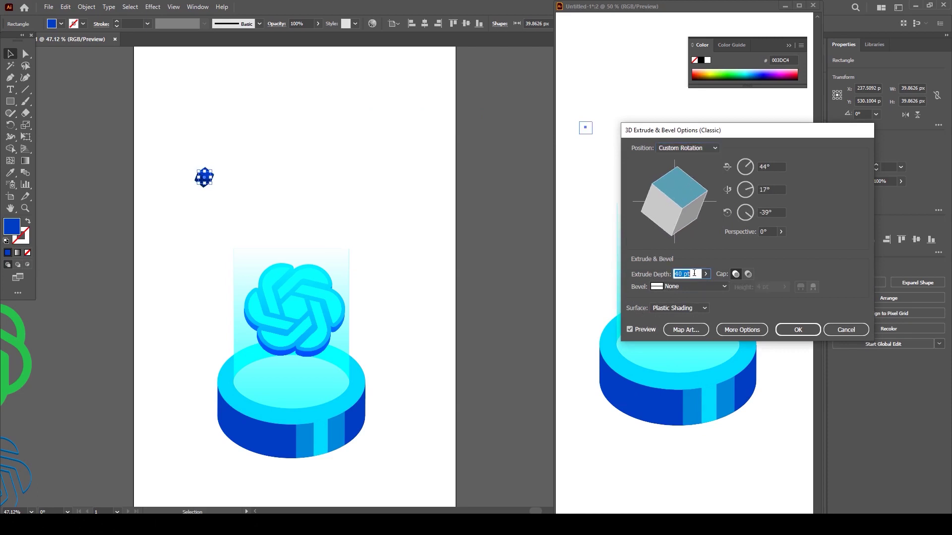
click(742, 330)
drag(748, 323, 620, 331)
text(100)
key(Return)
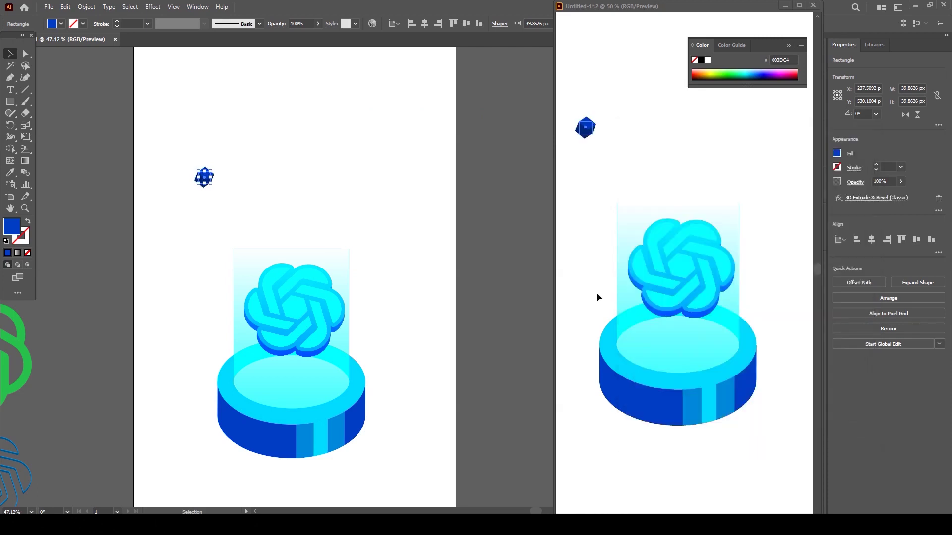
click(858, 198)
click(746, 386)
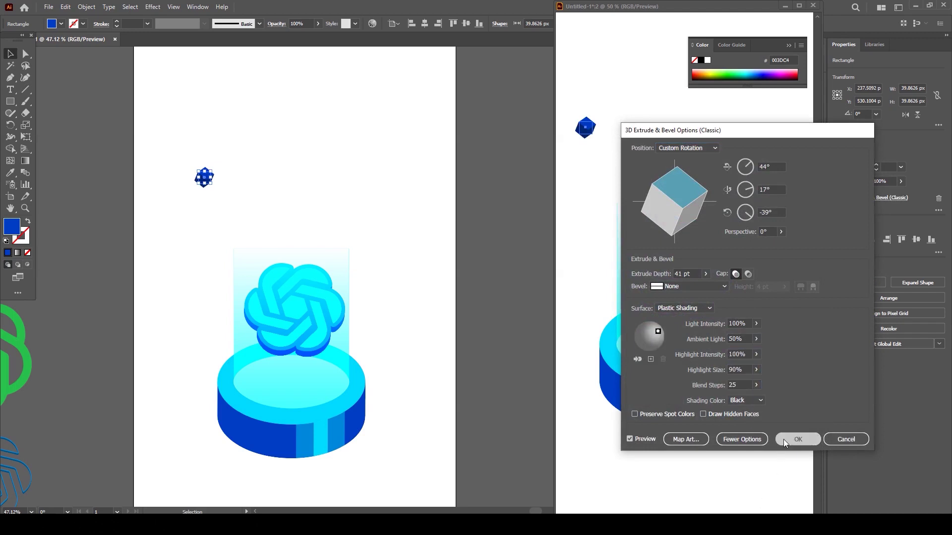
click(785, 444)
click(267, 184)
drag(205, 178, 247, 200)
Try a different fill color on the extruded cube and undo it
double_click(13, 230)
click(486, 256)
click(470, 200)
click(579, 200)
key(ctrl+z)
Expand the cube's 3D appearance into editable shapes
click(86, 7)
click(107, 146)
click(68, 74)
Recolor the cube's top face with the podium rim's bright cyan and its side face with the podium's mid blue #0088DC
click(25, 54)
click(245, 193)
key(i)
click(247, 408)
key(v)
click(242, 197)
key(a)
click(249, 199)
key(i)
click(335, 430)
key(v)
click(104, 72)
Place the cube on the podium at about 33 by 34 px and scatter copies of varied sizes inside the beam
drag(247, 200, 277, 386)
drag(284, 372, 283, 376)
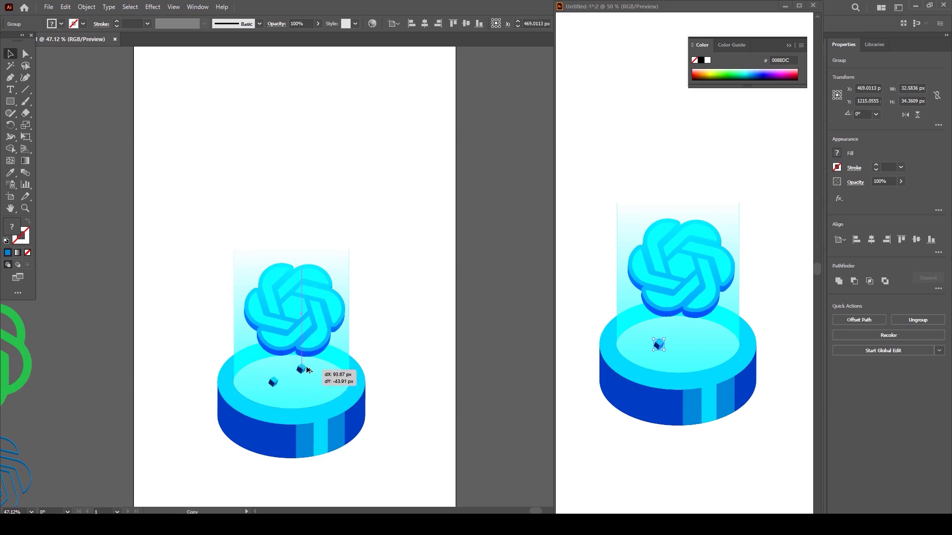
drag(260, 298, 251, 278)
drag(251, 278, 331, 272)
alt+drag(311, 348, 300, 386)
drag(258, 363, 282, 315)
Duplicate a small cube three times around the upper part of the logo
scroll(157, 200, up, 4)
alt+drag(235, 219, 280, 186)
alt+drag(280, 186, 170, 185)
alt+drag(170, 184, 255, 126)
Select all the smallest cubes scattered around the logo and over the podium
shift+click(235, 320)
shift+click(236, 219)
shift+click(203, 156)
shift+click(169, 183)
shift+click(253, 123)
shift+click(281, 185)
Try the Hard Light, Overlay, Screen and Color Burn blending modes on the selected small cubes
click(270, 22)
click(196, 41)
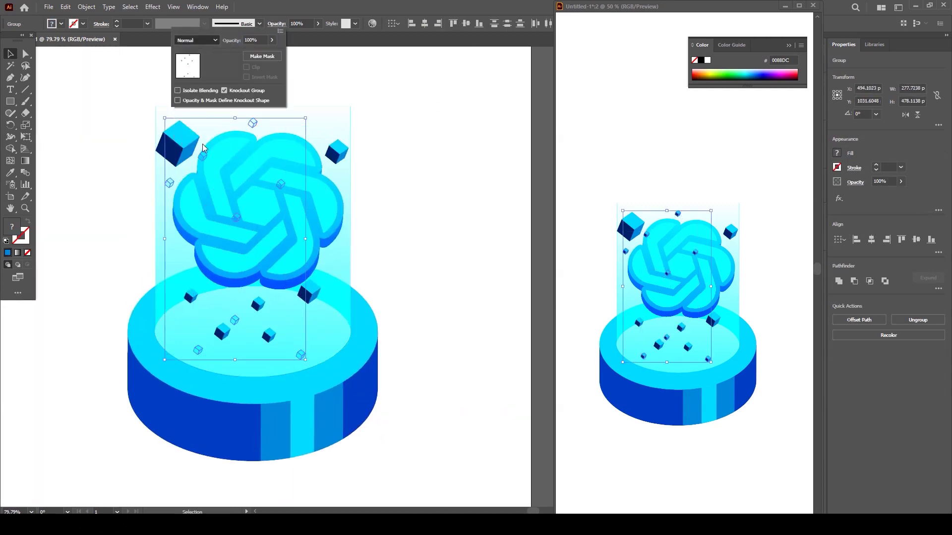
click(202, 156)
click(350, 110)
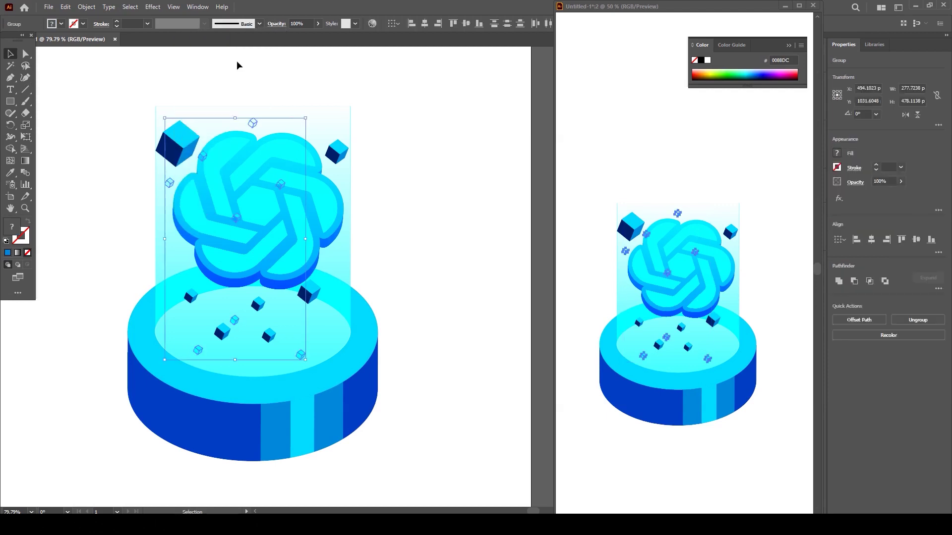
click(253, 123)
click(276, 23)
click(197, 40)
click(195, 135)
click(197, 40)
click(197, 112)
click(120, 158)
key(ctrl+z)
click(277, 24)
click(197, 40)
click(198, 87)
click(471, 133)
key(ctrl+z)
key(ctrl+z)
Set the smallest cubes' blending mode to Color Dodge and deselect them
click(280, 26)
click(196, 40)
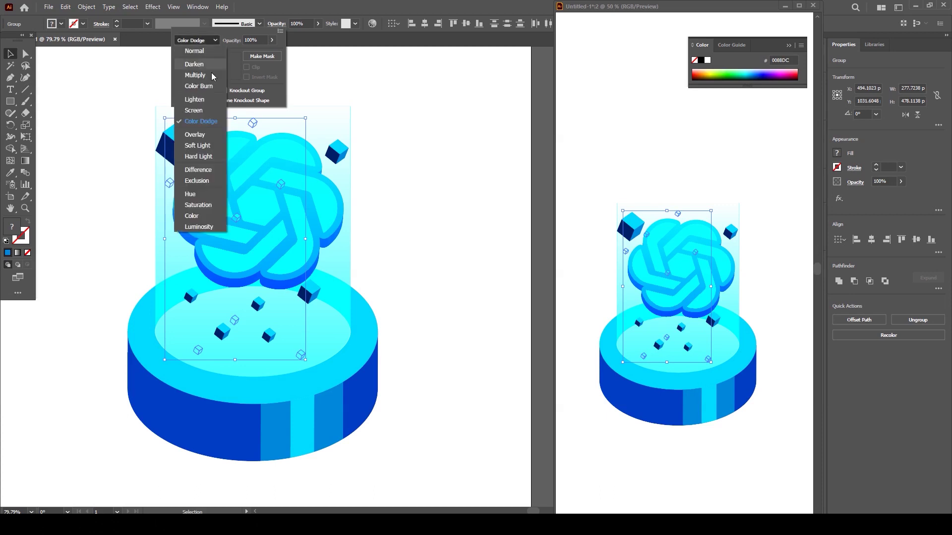
click(201, 121)
click(418, 125)
Try a gradient fill on the light beam behind the logo, editing its color stops
click(343, 120)
key(period)
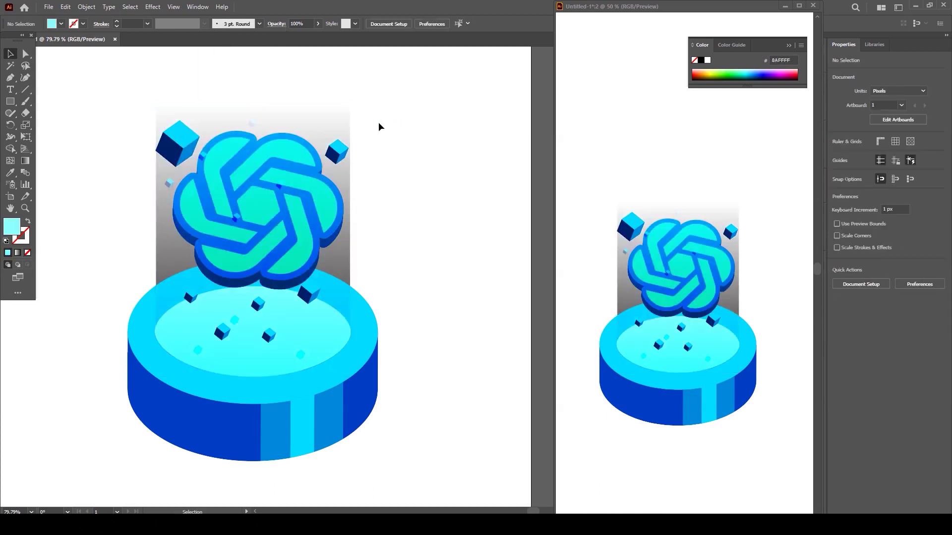
click(27, 162)
double_click(253, 370)
click(253, 380)
click(282, 394)
click(200, 469)
click(204, 470)
double_click(253, 105)
click(253, 114)
click(280, 126)
click(199, 203)
drag(208, 159, 224, 160)
drag(212, 175, 223, 175)
click(184, 123)
click(189, 132)
click(108, 91)
key(ctrl+z)
Try the Normal blending mode on the light beam, and undo the gradient and blending experiments
key(v)
click(216, 93)
click(276, 24)
click(191, 39)
click(191, 49)
click(397, 132)
click(395, 135)
key(ctrl+z)
key(ctrl+z)
key(ctrl+z)
key(ctrl+z)
key(ctrl+z)
key(ctrl+z)
key(ctrl+z)
key(ctrl+z)
key(ctrl+z)
key(ctrl+z)
Recolor the light beam with the soft light blue #9CE5FF
click(343, 124)
double_click(13, 227)
click(488, 251)
click(470, 198)
key(Return)
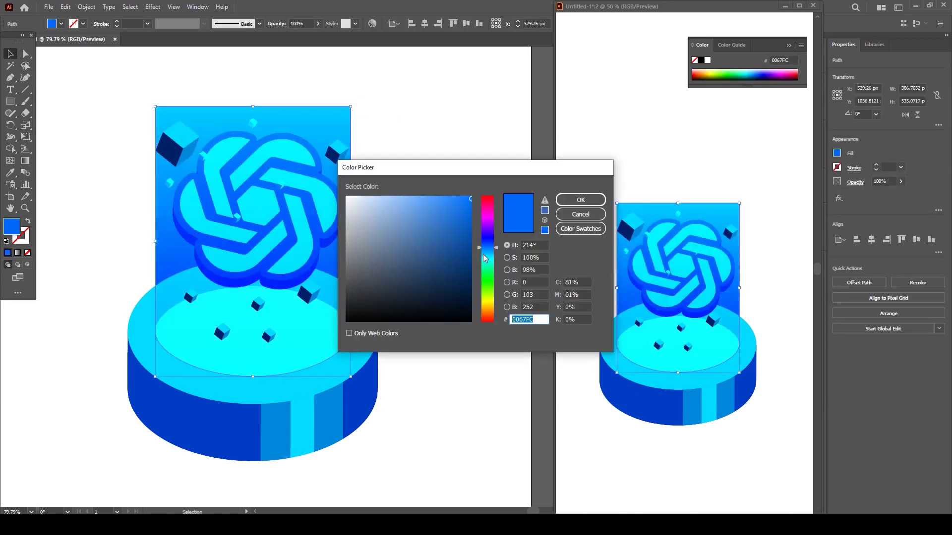
key(Return)
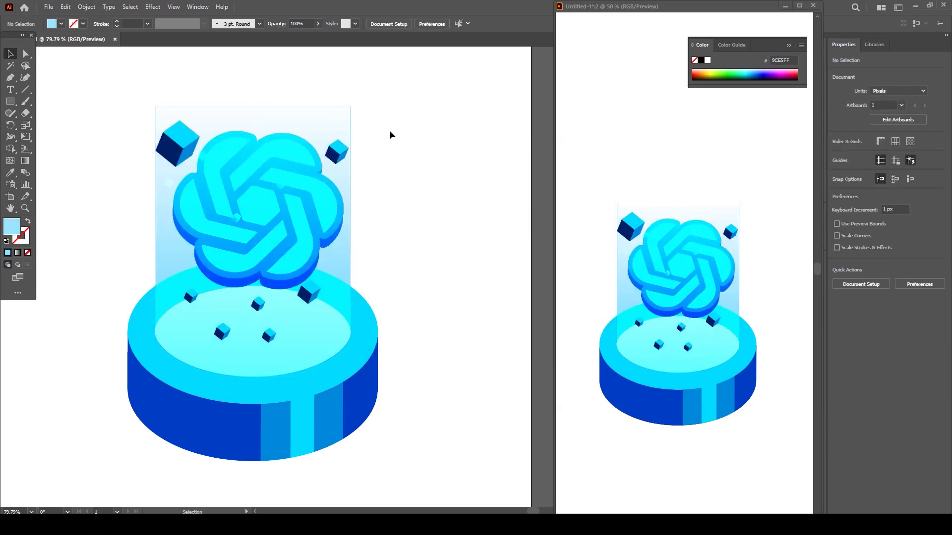
Try a background rectangle behind the whole illustration, and delete it
mouse_move(421, 153)
mouse_down()
mouse_move(293, 127)
mouse_move(275, 226)
mouse_up()
key(m)
drag(216, 63, 450, 480)
key(ctrl+shift+bracketleft)
key(Delete)
Widen the light beam's upper edge on both sides so the beam flares upward as a trapezoid
drag(346, 208, 441, 263)
drag(400, 277, 368, 222)
key(a)
drag(91, 117, 233, 192)
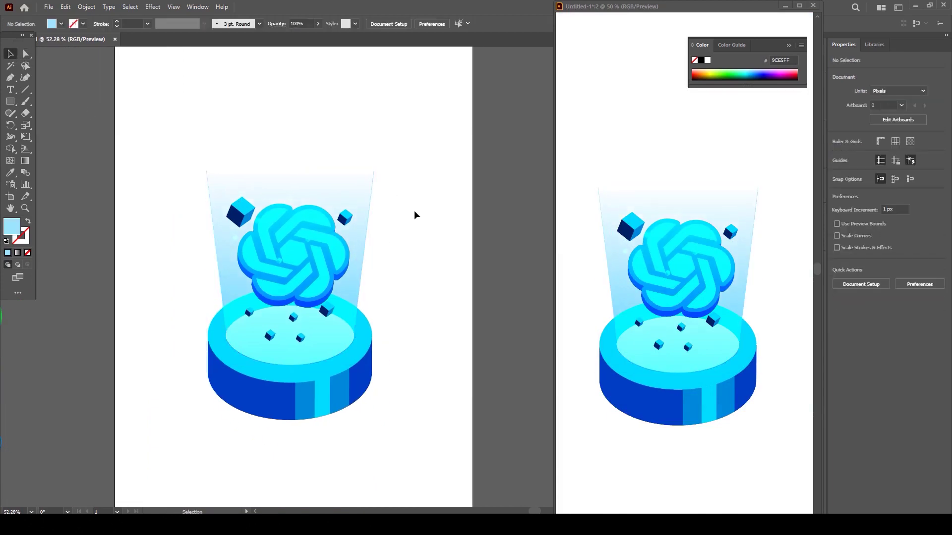
Open the podium's nested group and duplicate its inner ellipse slightly below the original
scroll(397, 280, down, 1)
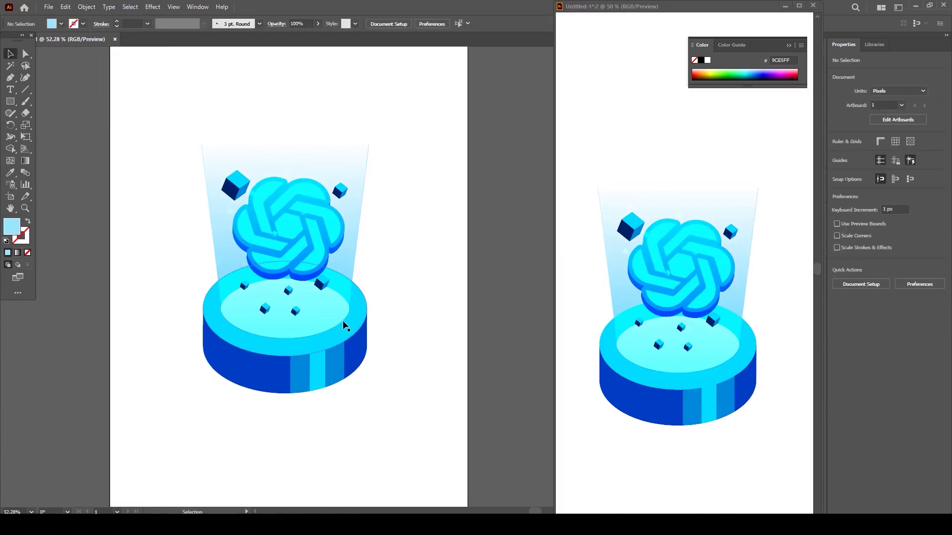
key(ctrl+y)
double_click(341, 297)
double_click(341, 296)
double_click(341, 297)
click(341, 297)
scroll(317, 307, up, 3)
drag(312, 311, 272, 293)
drag(266, 289, 264, 299)
click(246, 271)
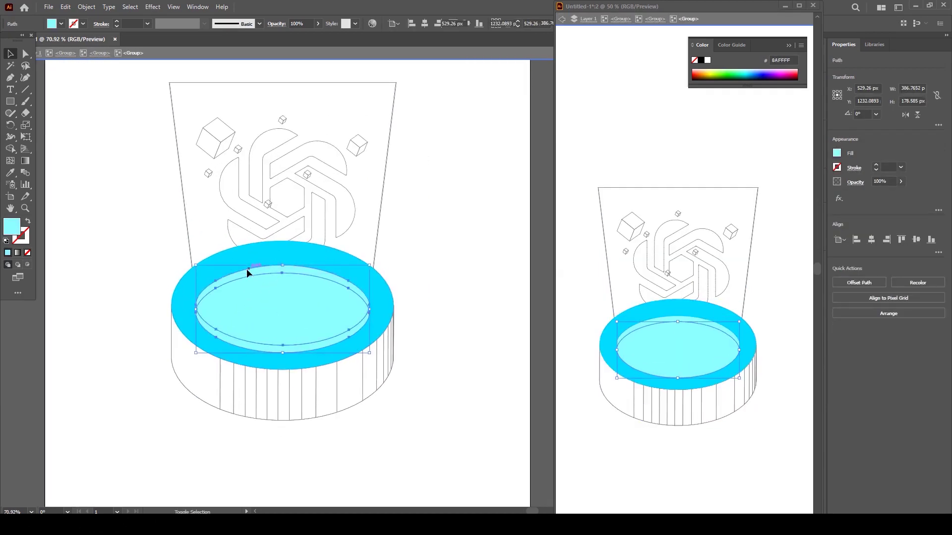
Select both inner ellipses and remove the lower sliver outside their overlap with the Shape Builder tool
shift+click(246, 297)
key(shift+m)
alt+click(212, 334)
click(10, 53)
Paste a copy of the inner ellipse behind it, nudge it up, and form a blue #003DC4 inner wall in the podium
click(256, 290)
key(ctrl+c)
key(ctrl+b)
key(Up)
key(Up)
key(Up)
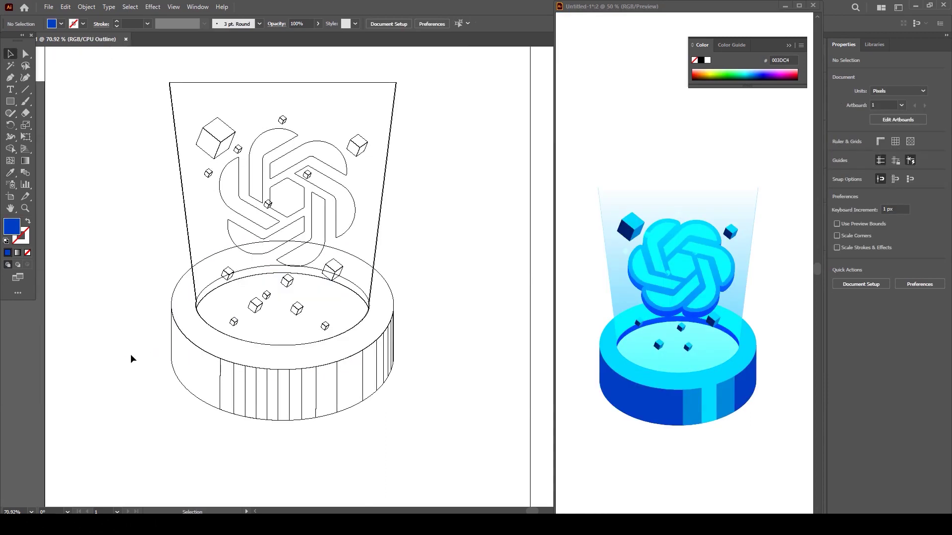
key(ctrl+y)
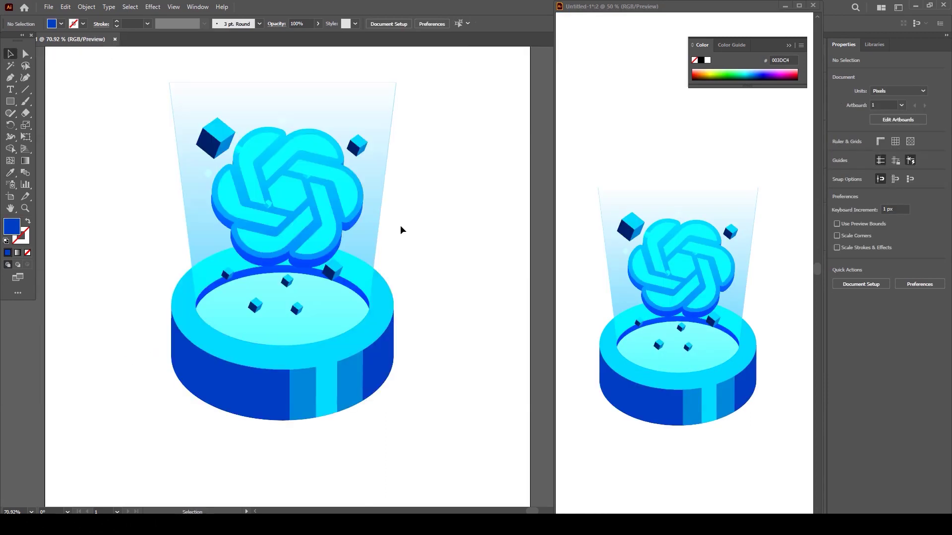
Raise the logo clear of the podium and move the two cubes beside its upper part upward with it
drag(406, 197, 322, 212)
key(ctrl+z)
key(ctrl+z)
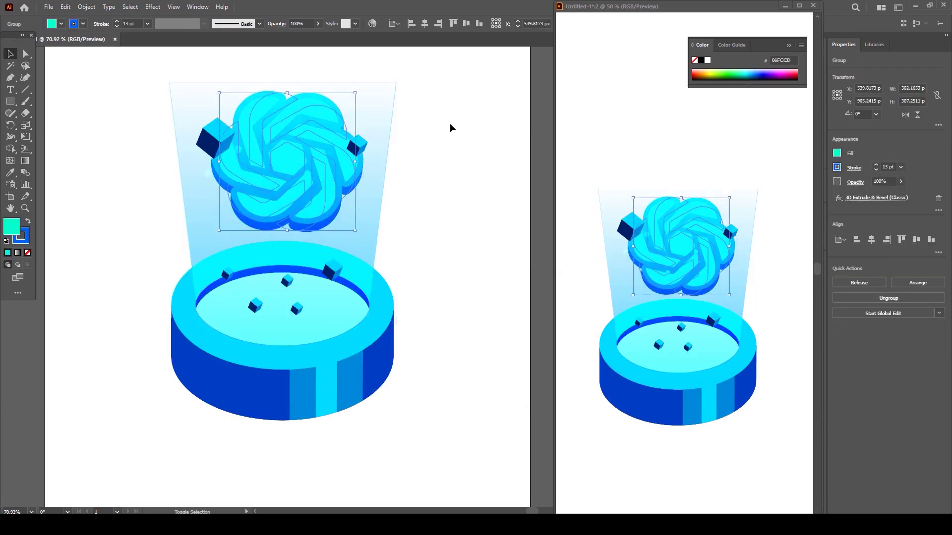
key(shift+Up)
key(shift+Up)
key(shift+Up)
key(shift+Up)
click(450, 124)
drag(215, 139, 215, 120)
drag(358, 147, 367, 134)
Move the five dark cubes from the podium up around the logo's lower edge, one beyond its right side
click(332, 271)
shift+click(287, 281)
click(261, 243)
key(ctrl+z)
key(ctrl+z)
key(ctrl+shift+z)
key(ctrl+shift+z)
click(228, 274)
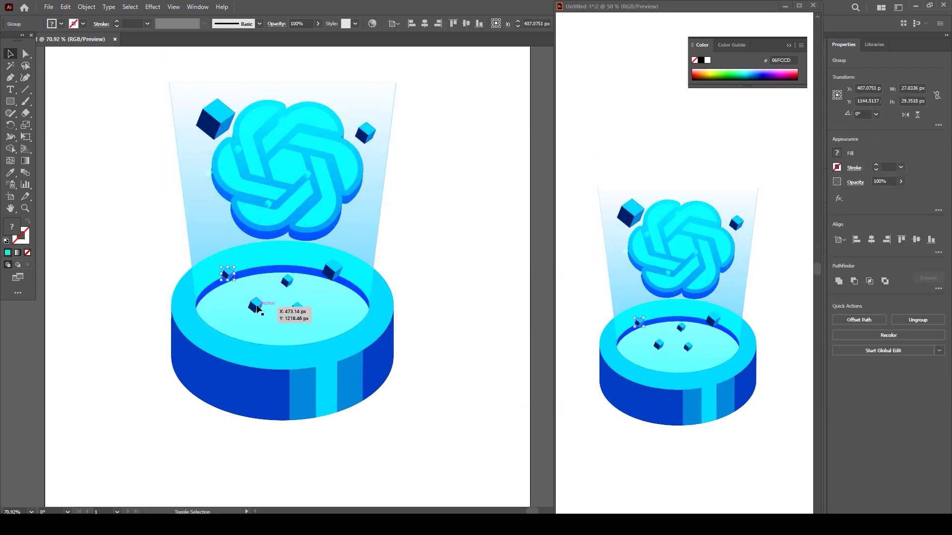
drag(332, 276, 268, 205)
drag(296, 310, 349, 218)
click(435, 256)
Select the cubes around the logo's lower part and duplicate them down into the podium's recess
click(286, 217)
shift+click(332, 207)
shift+click(255, 242)
shift+click(228, 210)
shift+click(208, 171)
drag(308, 175, 319, 258)
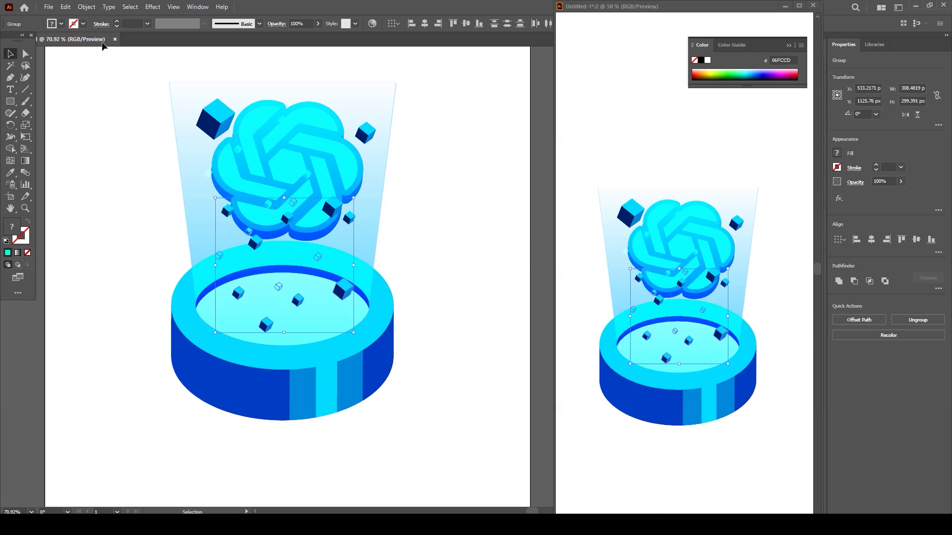
Try the Hue blending mode on the duplicated cubes in the podium, and switch them to Hard Light
click(276, 24)
click(197, 40)
click(199, 217)
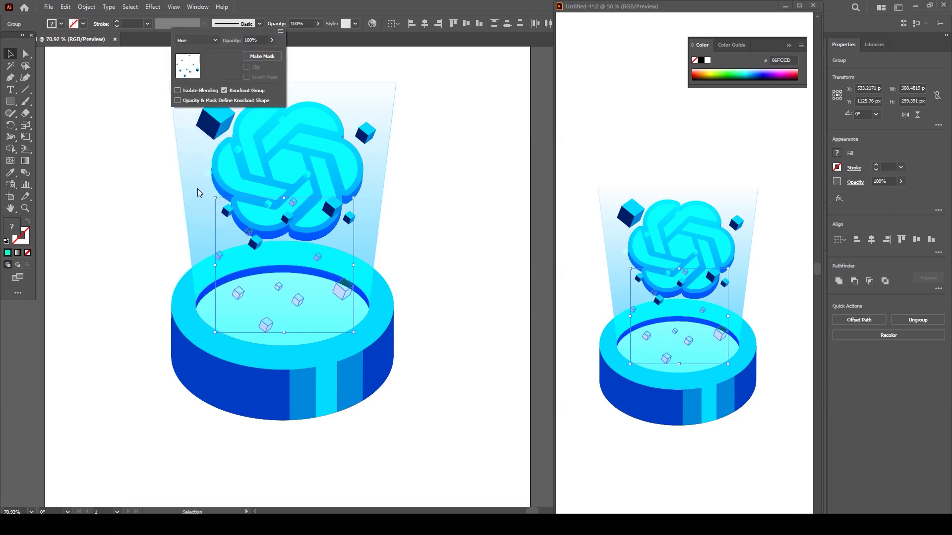
click(197, 40)
click(198, 205)
click(427, 203)
click(343, 290)
click(276, 25)
click(198, 40)
click(201, 158)
Try the Multiply and Color Dodge blending modes on the duplicated cubes in the podium
click(197, 40)
click(201, 76)
click(197, 40)
click(200, 121)
click(425, 248)
click(346, 288)
click(416, 286)
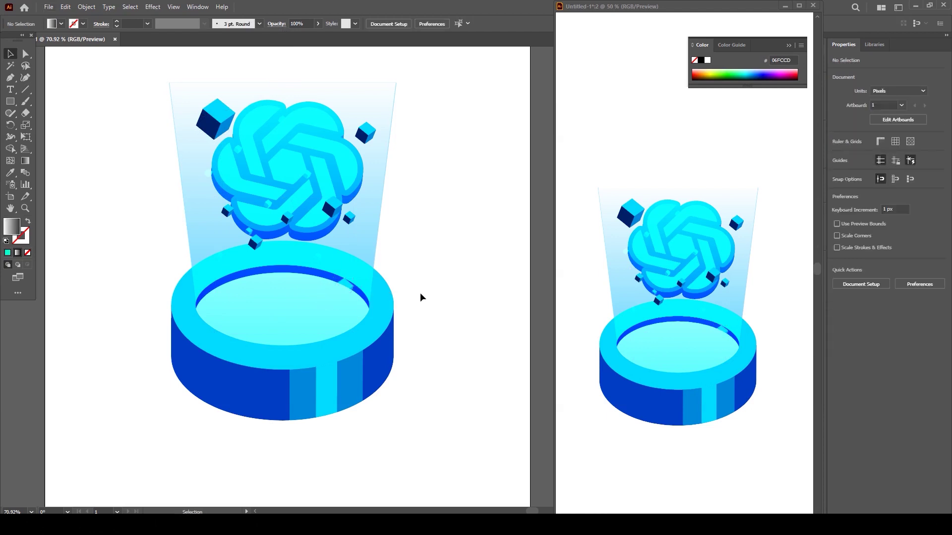
Try a white fill on the podium's inner ellipse, and undo it along with the last blending change
key(ctrl+y)
click(321, 280)
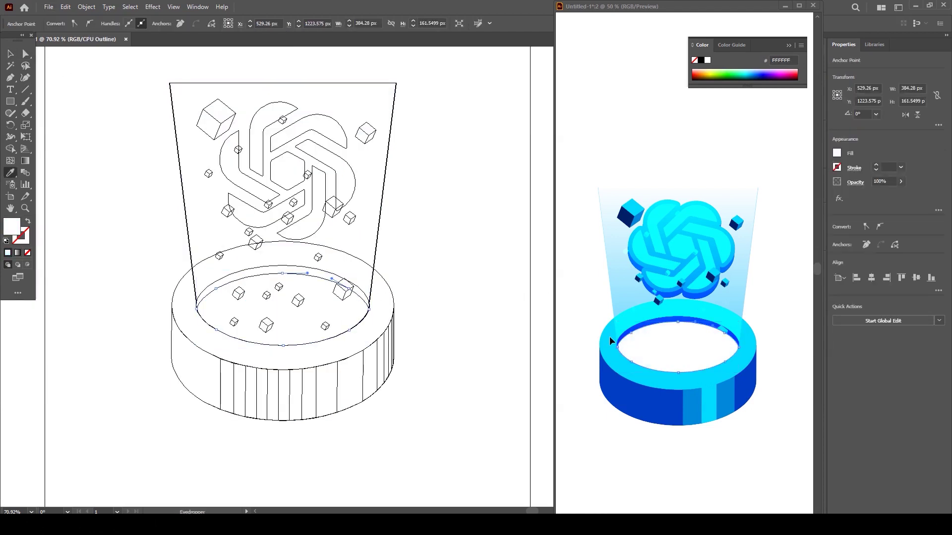
key(v)
click(448, 298)
key(ctrl+y)
key(ctrl+z)
key(ctrl+z)
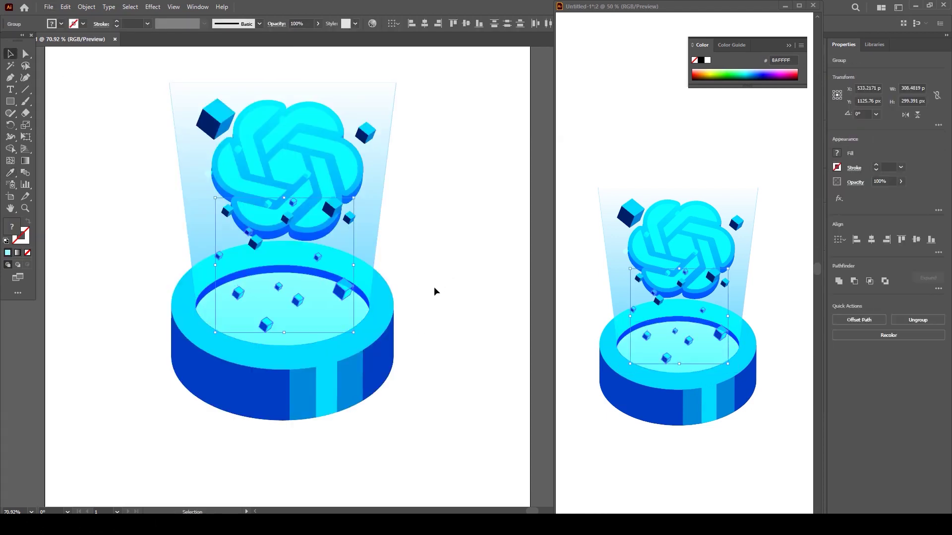
Try different opacity settings on the light beam behind the logo, and undo the changes
click(431, 285)
click(379, 218)
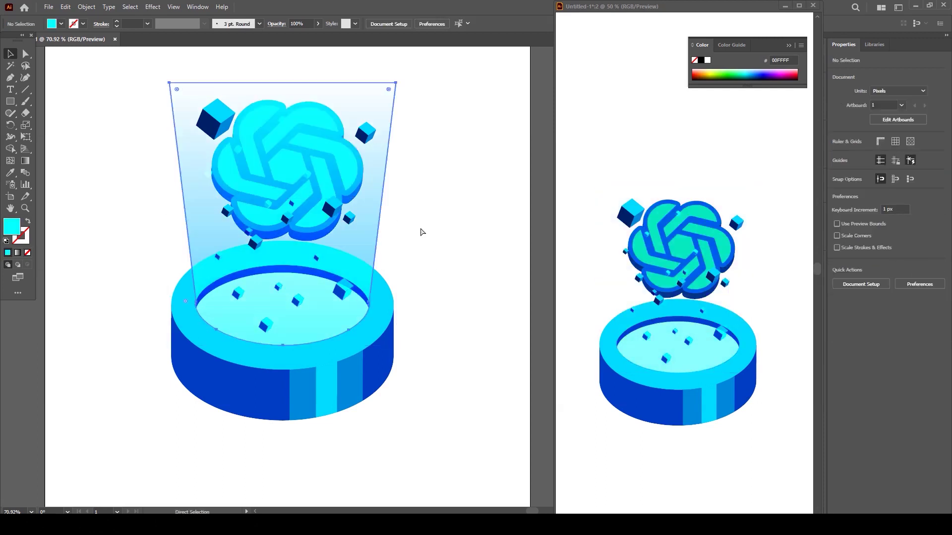
click(318, 24)
drag(316, 36, 289, 36)
key(ctrl+z)
click(381, 99)
click(318, 24)
click(386, 99)
click(318, 24)
click(437, 119)
key(ctrl+z)
key(ctrl+z)
key(ctrl+z)
key(ctrl+z)
click(459, 164)
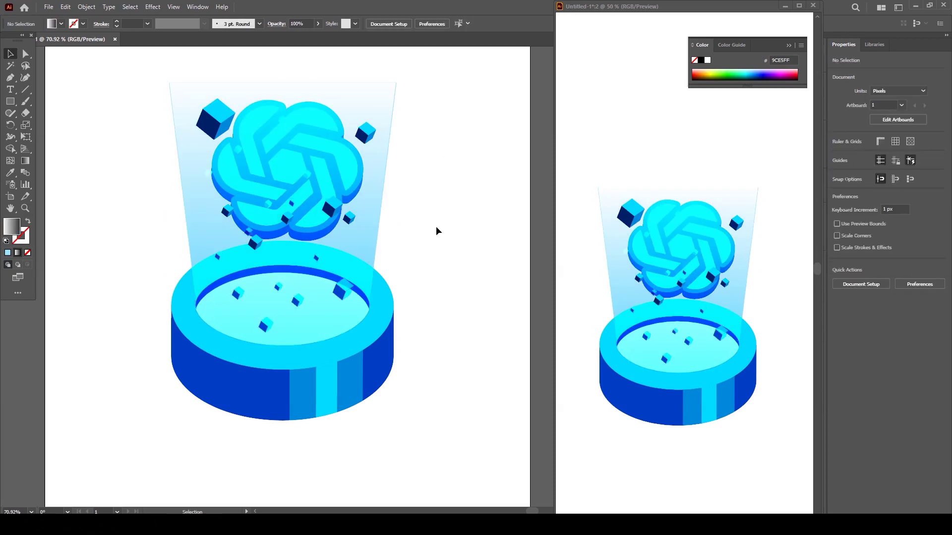
Draw a rectangle with rounded corners above the logo, about 798 px wide and 488 px high
scroll(417, 380, down, 3)
drag(333, 249, 333, 232)
drag(405, 193, 412, 183)
click(421, 230)
drag(227, 360, 214, 303)
drag(300, 316, 322, 371)
click(10, 103)
drag(224, 112, 405, 239)
key(v)
drag(289, 177, 289, 170)
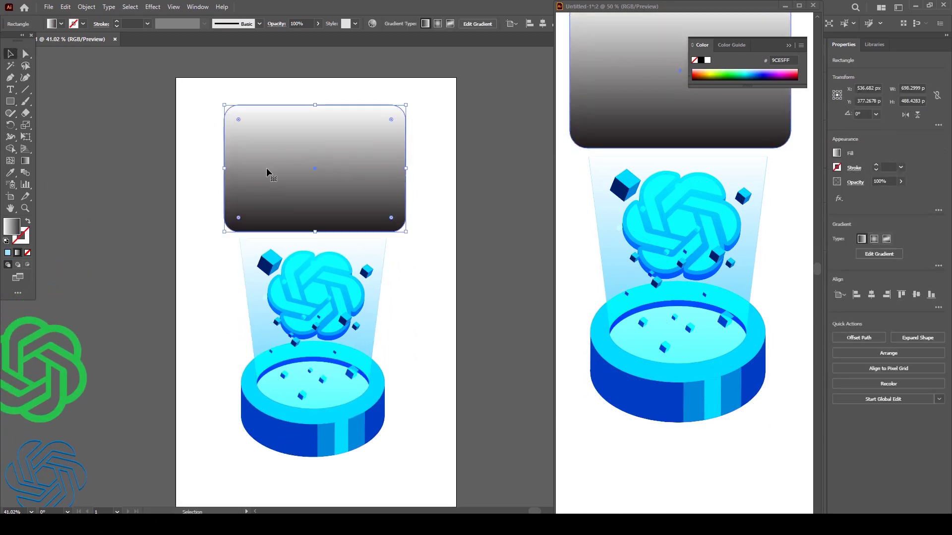
drag(229, 172, 233, 172)
key(ctrl+z)
mouse_move(406, 169)
mouse_down()
mouse_move(390, 172)
mouse_move(418, 169)
mouse_up()
Try sampling the podium's colour for the rounded rectangle, and undo it
key(i)
click(379, 375)
key(v)
key(ctrl+z)
key(ctrl+shift+z)
Run the rounded rectangle's linear gradient vertically from its top edge to its bottom edge
click(25, 160)
click(268, 55)
drag(286, 93, 300, 172)
key(ctrl+z)
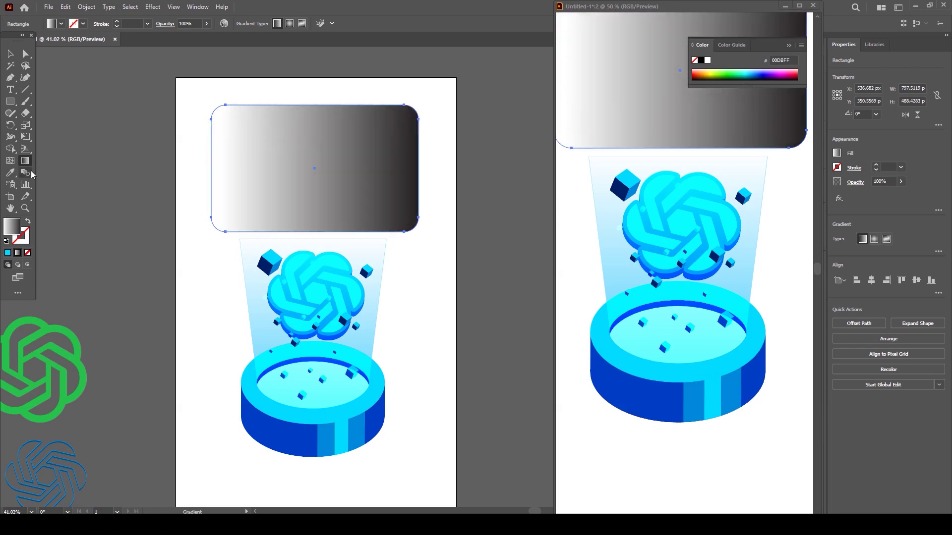
drag(313, 105, 314, 231)
scroll(298, 196, up, 4)
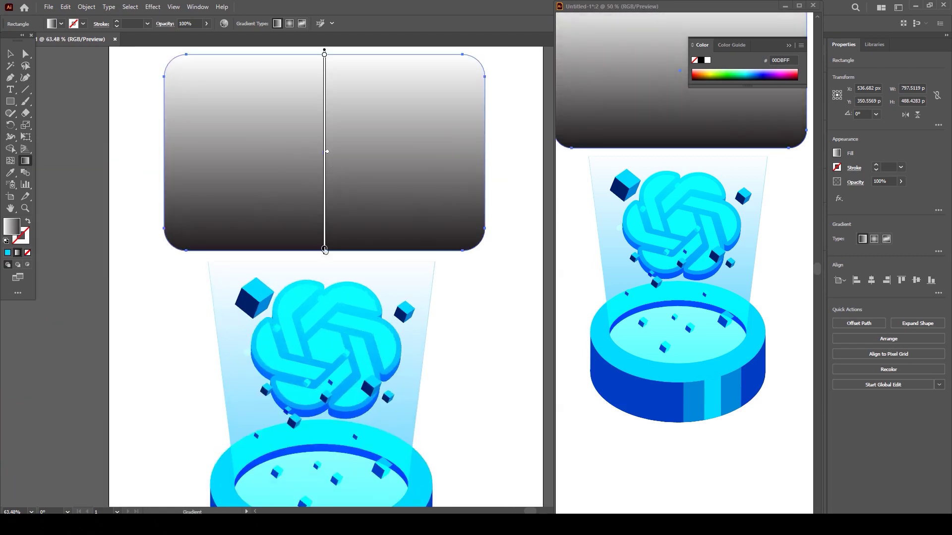
Switch the panel gradient's lower colour stop to RGB and set it to a bright blue
double_click(324, 249)
click(326, 261)
click(353, 271)
click(773, 48)
double_click(324, 248)
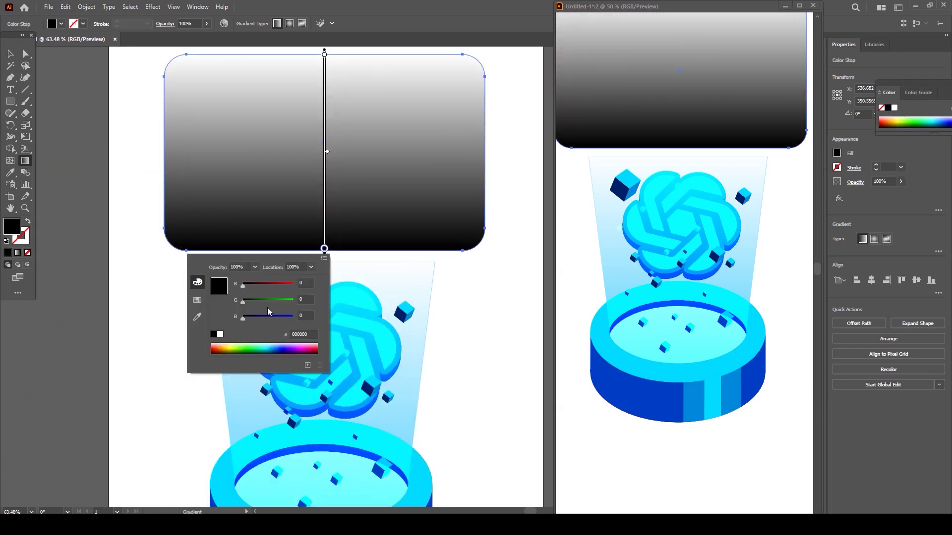
click(276, 344)
drag(289, 319, 295, 319)
Set the panel gradient's upper stop to cyan in RGB, and give the panel a 19% opacity fill with a blue outline
double_click(324, 55)
click(325, 65)
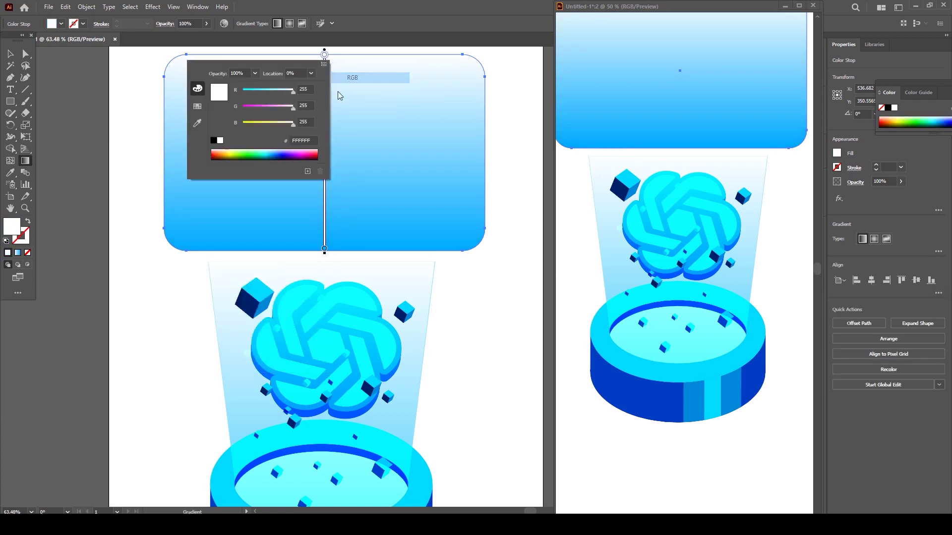
click(354, 77)
click(267, 152)
click(21, 57)
click(10, 53)
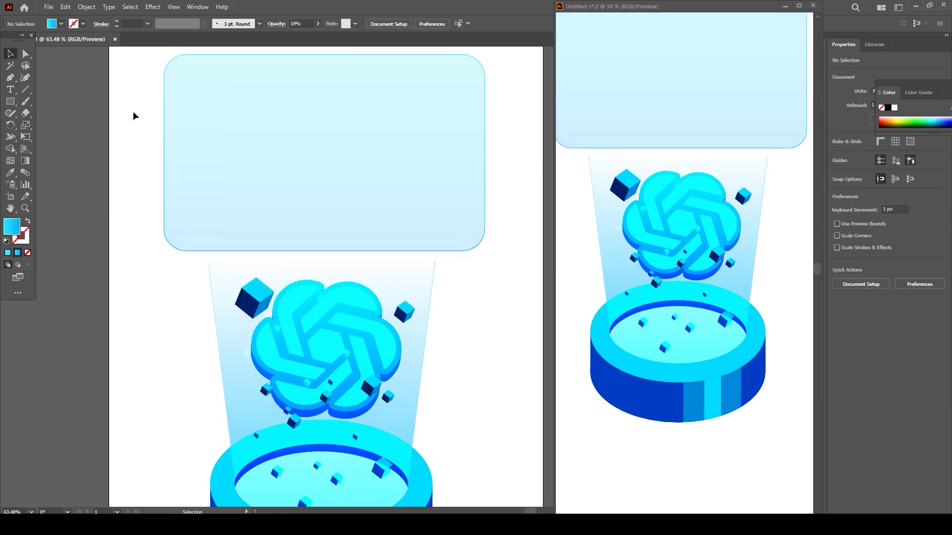
Draw a wide text box with fully rounded ends along the panel's lower edge, with a thicker gradient outline and no fill
click(11, 101)
mouse_move(184, 239)
mouse_down()
mouse_move(465, 215)
mouse_move(474, 206)
mouse_up()
click(25, 53)
drag(193, 214, 235, 235)
click(11, 54)
click(28, 221)
click(116, 21)
click(116, 22)
click(109, 179)
Draw a short thin bar with rounded ends and a gradient fill in the panel's upper-left corner
click(10, 102)
mouse_move(190, 71)
mouse_down()
mouse_move(275, 77)
mouse_move(198, 75)
mouse_move(205, 87)
mouse_up()
click(25, 54)
click(11, 54)
click(27, 221)
click(94, 163)
Add a longer version of the bar below it and duplicate it downward at even spacing as three text lines
drag(280, 85, 440, 87)
key(ctrl+z)
drag(250, 88, 250, 101)
key(ctrl+d)
key(ctrl+d)
Add three medium-length text lines below the long ones, and two right-aligned lines just above the text box
drag(441, 126, 358, 126)
alt+drag(323, 125, 323, 143)
key(ctrl+d)
key(ctrl+d)
drag(433, 182, 433, 182)
click(510, 196)
alt+drag(433, 181, 408, 195)
Select the panel's text lines and text box without the background, and change their blending mode
scroll(510, 196, down, 3)
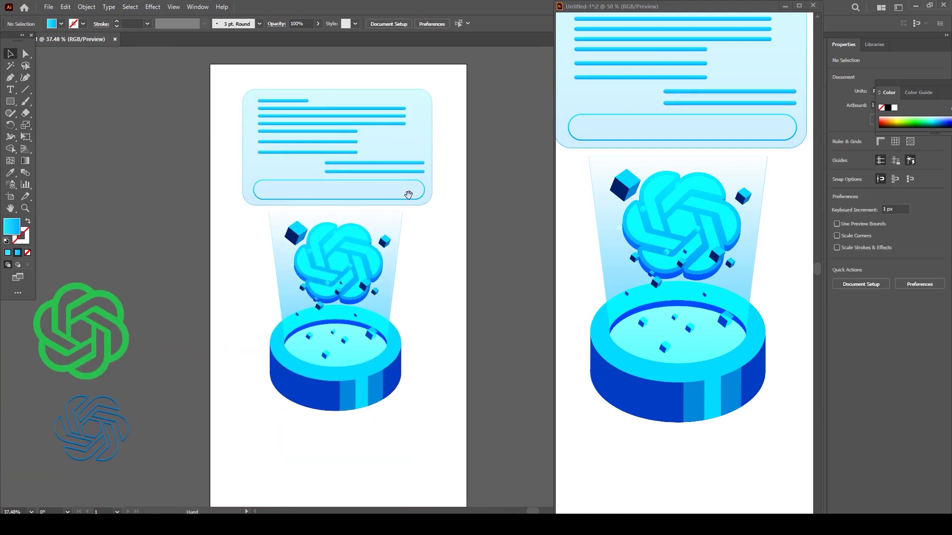
drag(331, 209, 300, 76)
shift+click(248, 100)
click(276, 24)
click(215, 42)
click(196, 136)
click(206, 163)
Group the whole chat panel and move it straight down behind the logo and light beam
drag(440, 201, 306, 98)
shift+drag(308, 121, 307, 194)
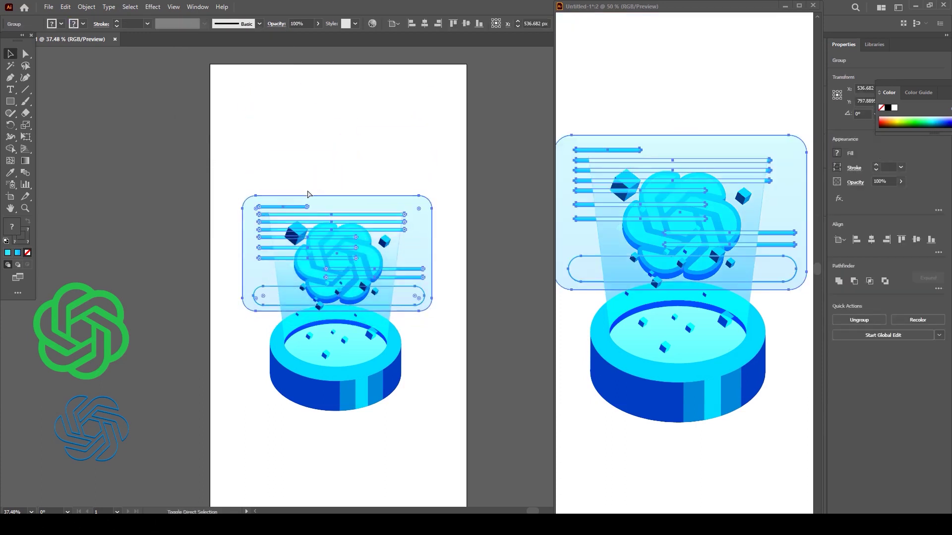
click(411, 150)
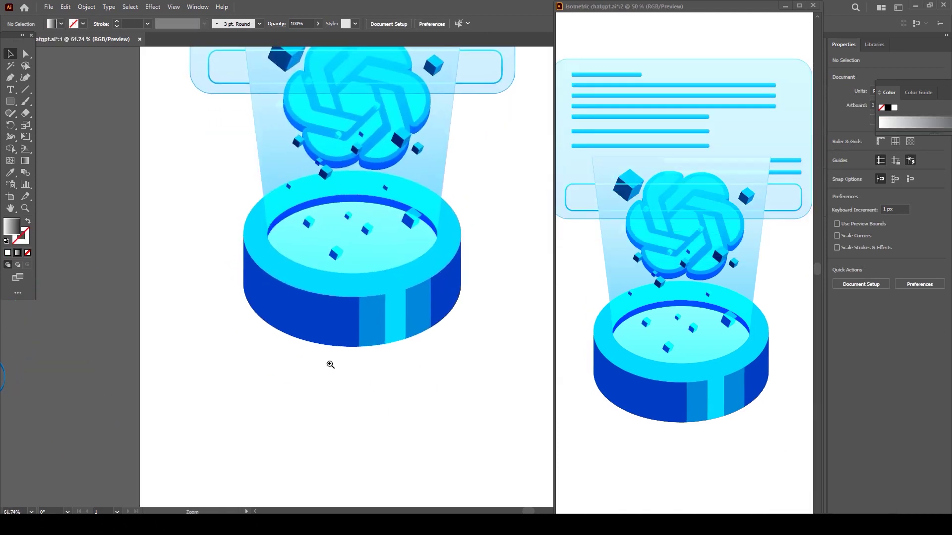
Draw a narrow upright ellipse about 23 px wide and 48 px high on the left of the podium's side wall
drag(329, 365, 384, 356)
click(14, 103)
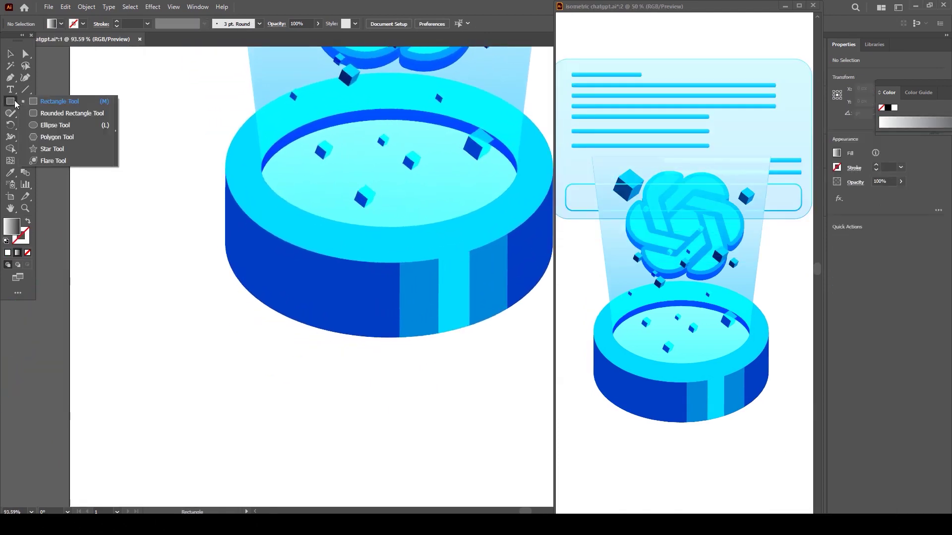
click(51, 125)
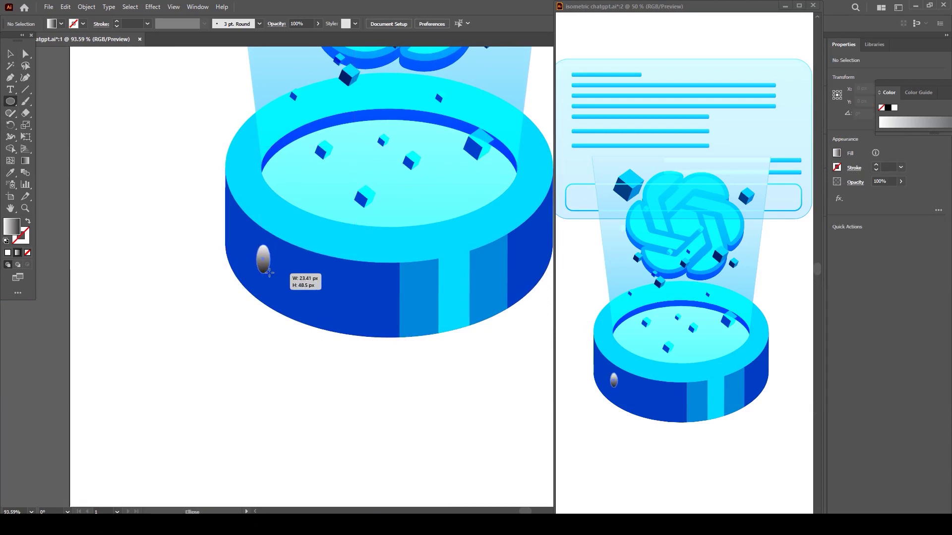
drag(267, 270, 267, 271)
click(12, 54)
drag(262, 262, 260, 268)
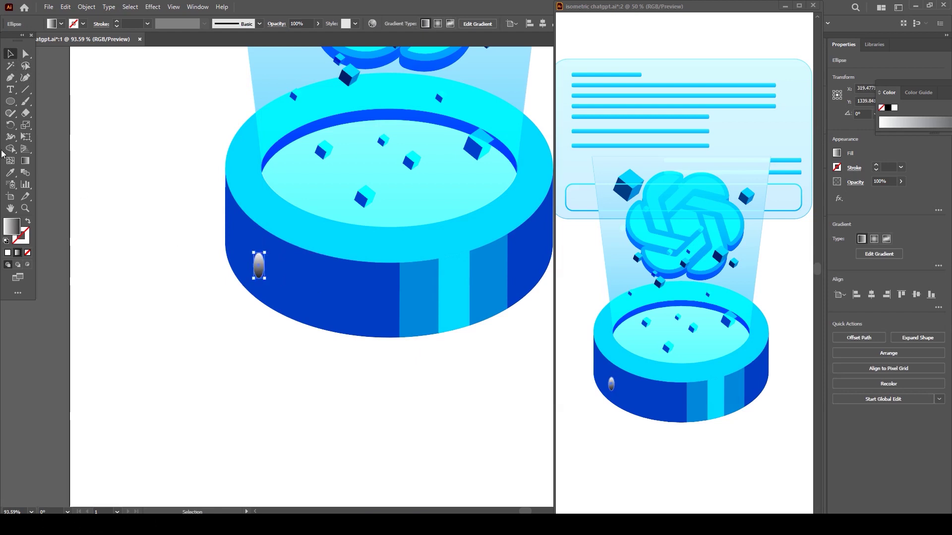
Adjust the direction of the small ellipse's linear gradient and shrink the ellipse slightly
click(24, 162)
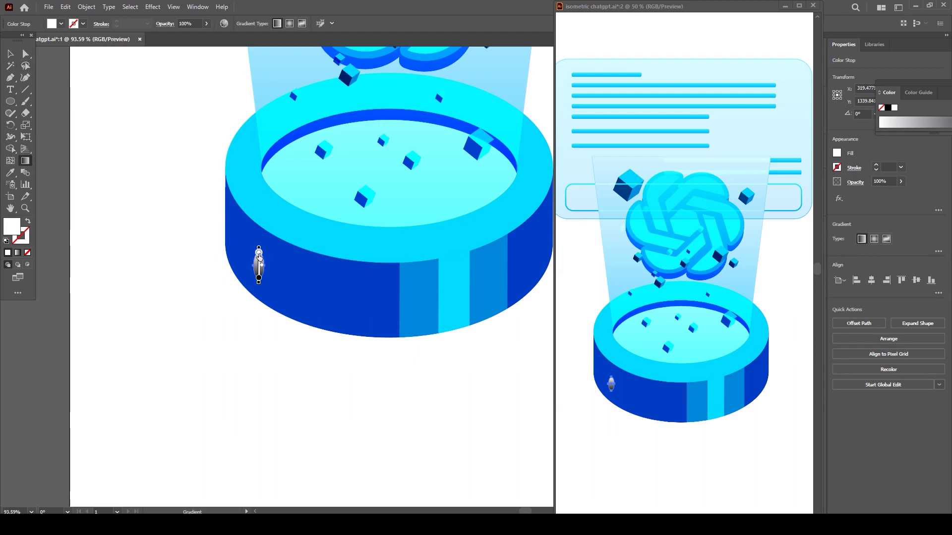
drag(259, 263, 253, 266)
mouse_move(218, 233)
mouse_down()
mouse_move(338, 357)
mouse_move(345, 336)
mouse_move(300, 283)
mouse_move(297, 294)
mouse_move(378, 350)
mouse_move(330, 319)
mouse_up()
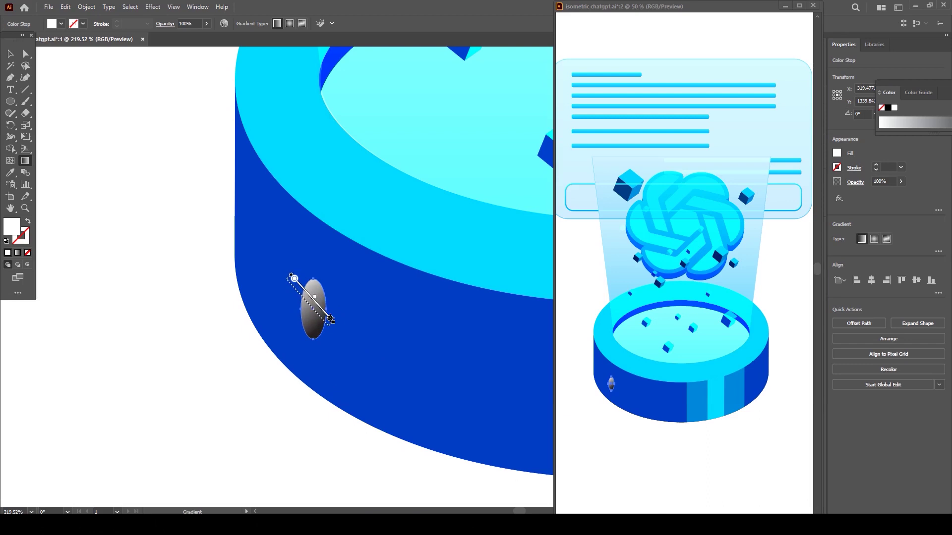
drag(329, 318, 322, 324)
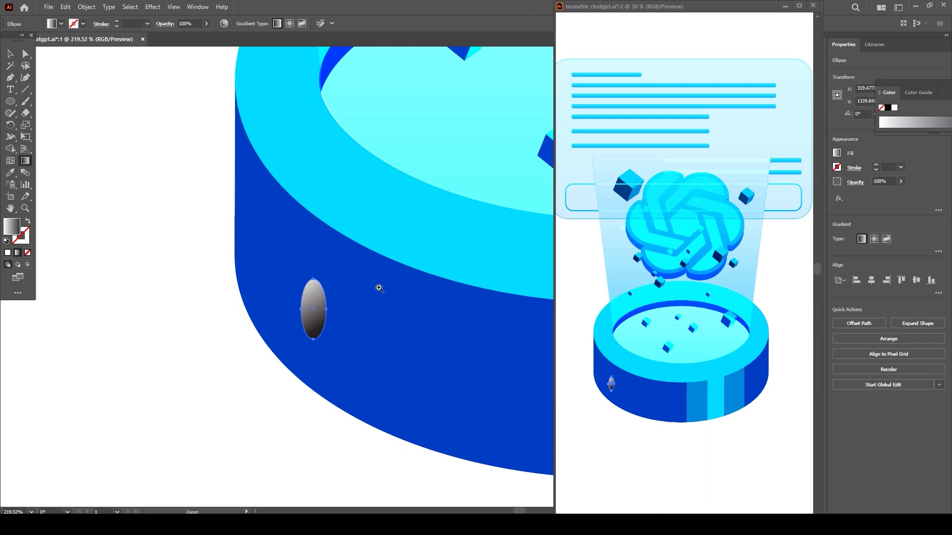
drag(391, 289, 335, 253)
drag(239, 228, 238, 190)
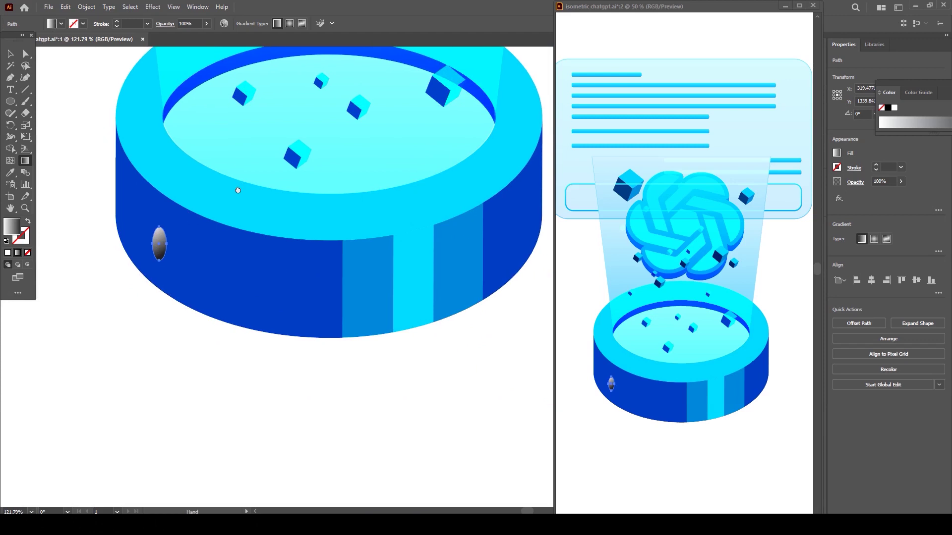
click(149, 226)
click(12, 57)
mouse_move(170, 228)
mouse_down()
mouse_move(154, 237)
mouse_move(161, 222)
mouse_up()
Try the Multiply, Overlay and Screen blending modes on the small ellipse
click(276, 24)
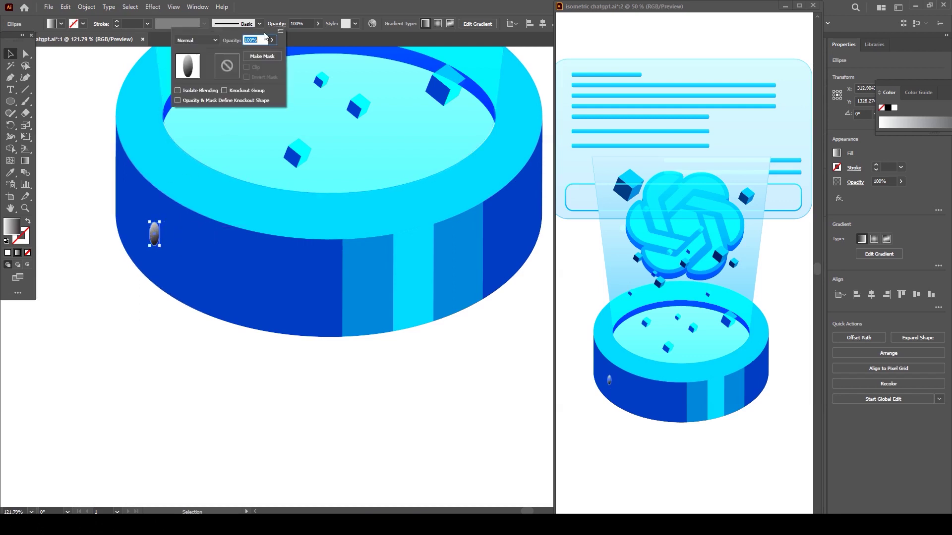
click(206, 40)
click(199, 78)
click(205, 45)
click(200, 133)
click(203, 41)
click(195, 111)
Set the small ellipse's blending mode to Hard Light
click(205, 40)
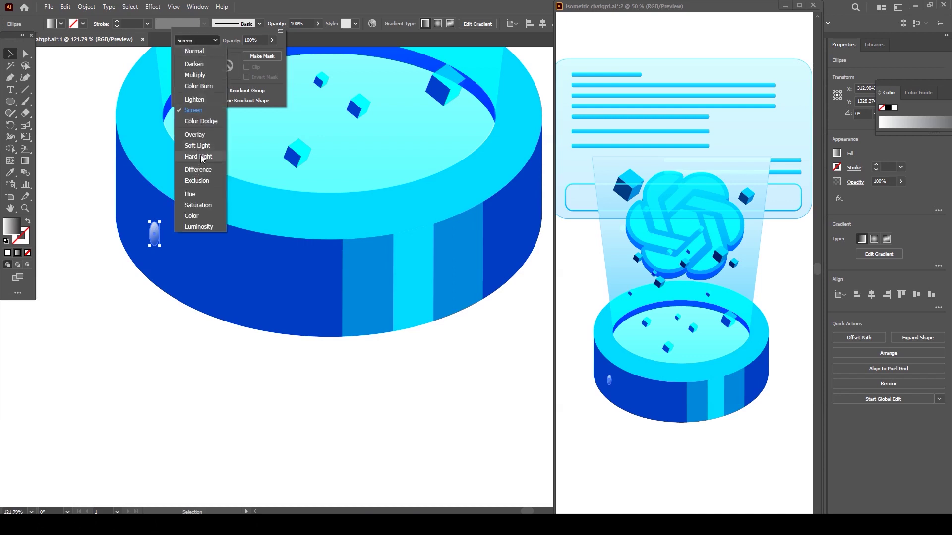
click(200, 156)
click(87, 203)
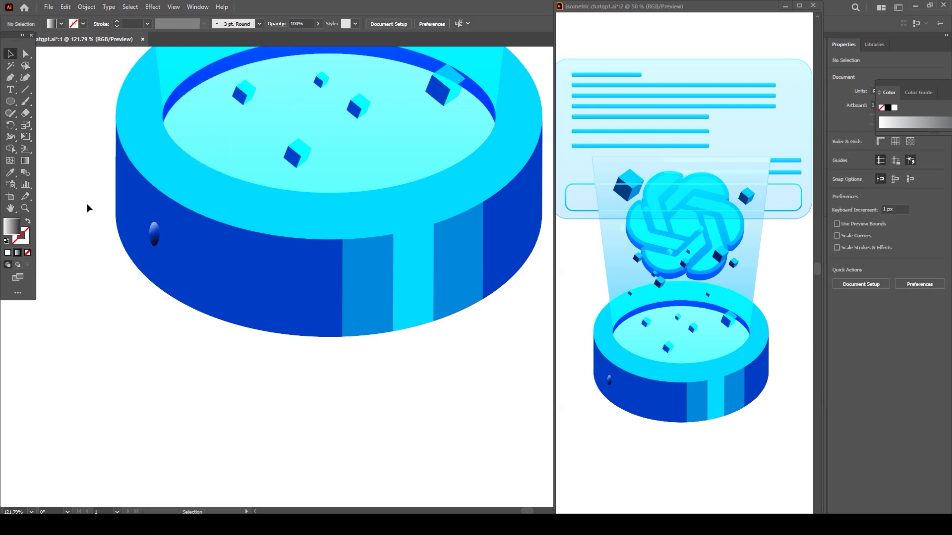
Duplicate the small ellipse twice at even spacing along the podium's curved side wall to form three holes
click(157, 242)
drag(155, 229, 186, 257)
key(ctrl+d)
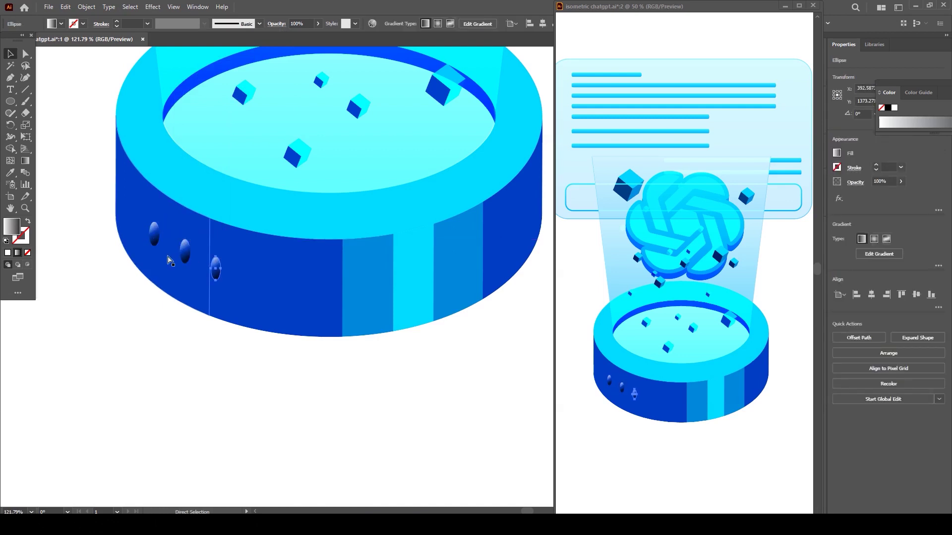
drag(206, 284, 42, 240)
drag(115, 254, 170, 216)
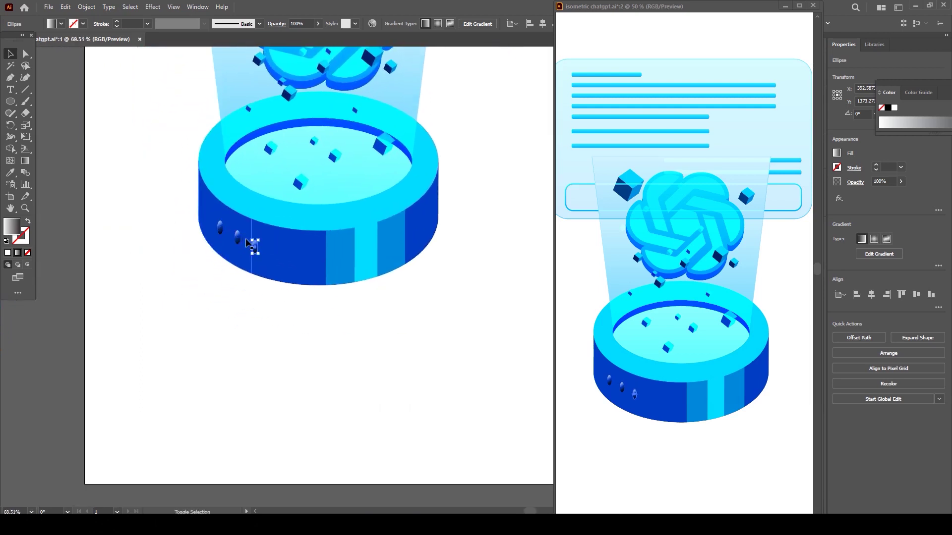
click(94, 87)
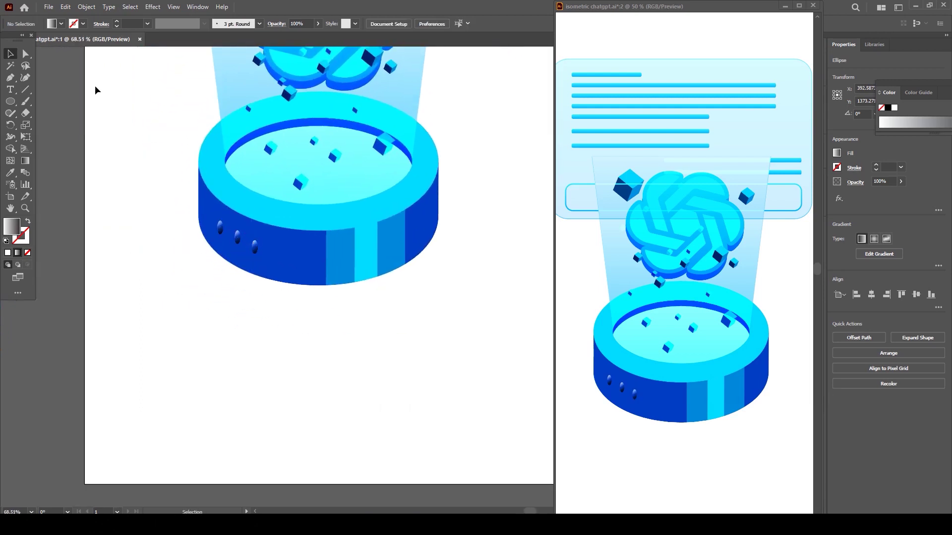
Draw an open cable path with the Pen tool from the first hole, down beside the podium and diagonally out to the lower left
click(11, 79)
mouse_move(219, 230)
mouse_down()
mouse_move(138, 253)
mouse_move(208, 234)
mouse_up()
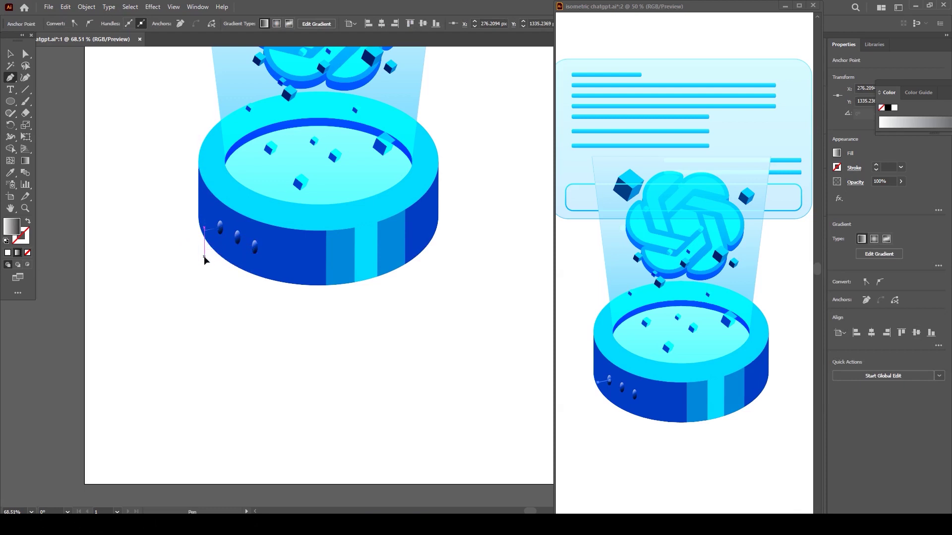
click(204, 257)
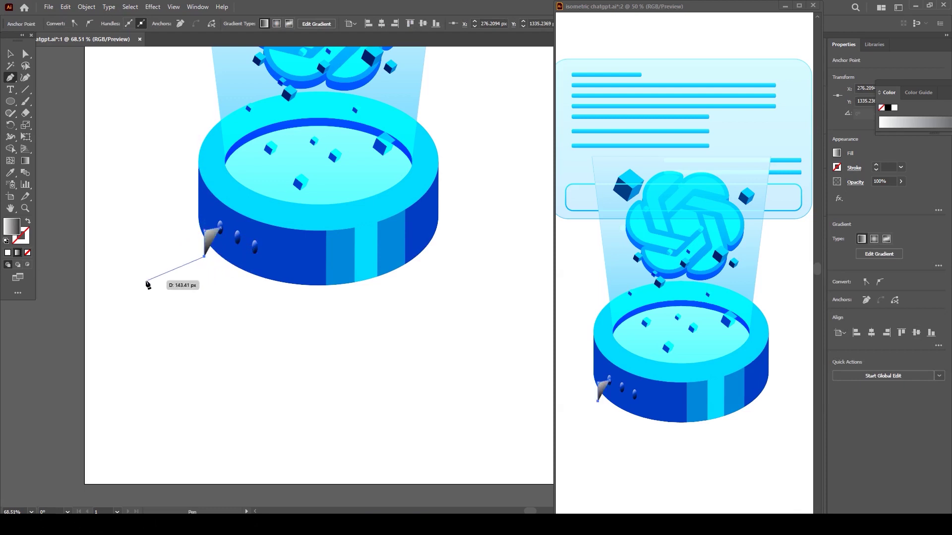
click(121, 297)
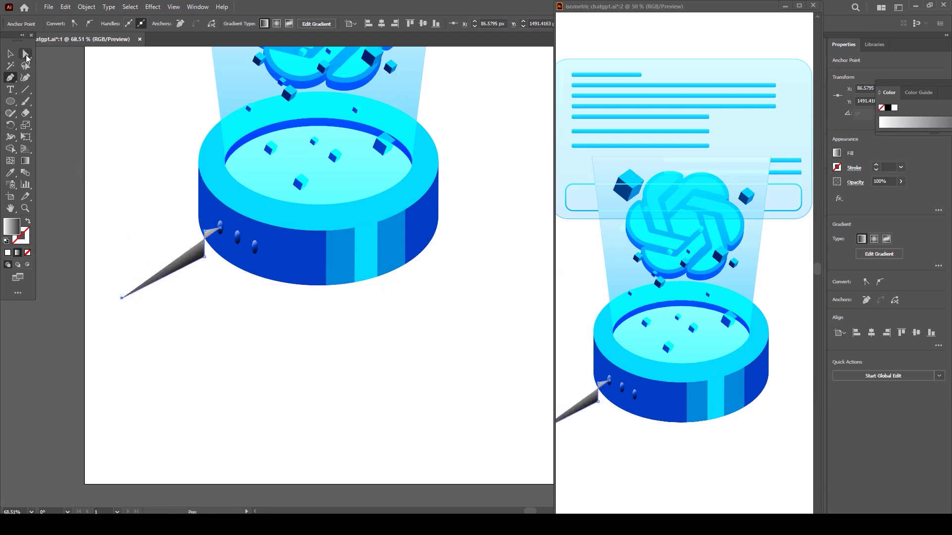
click(25, 54)
drag(204, 232, 203, 233)
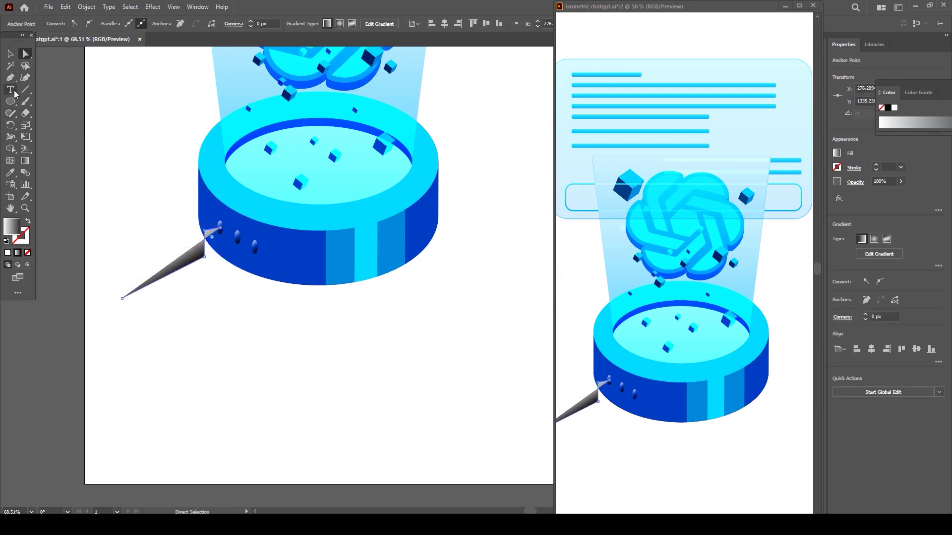
Remove the cable path's fill and set its stroke colour to 00A4FF
click(10, 53)
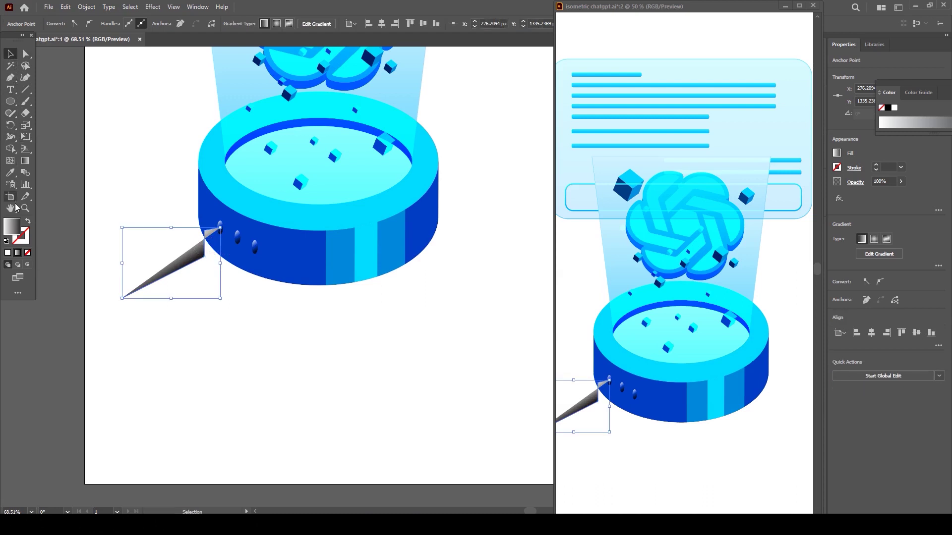
click(27, 253)
double_click(24, 243)
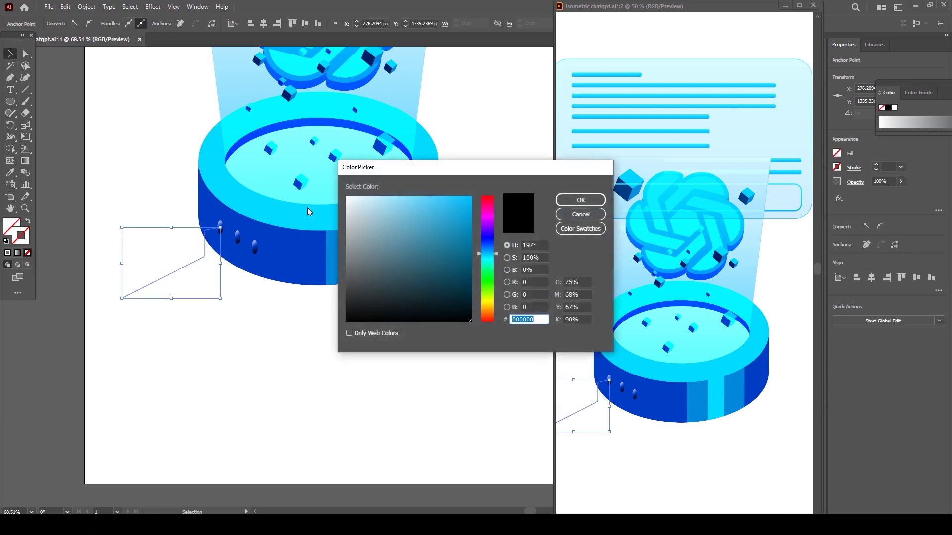
drag(449, 217, 491, 200)
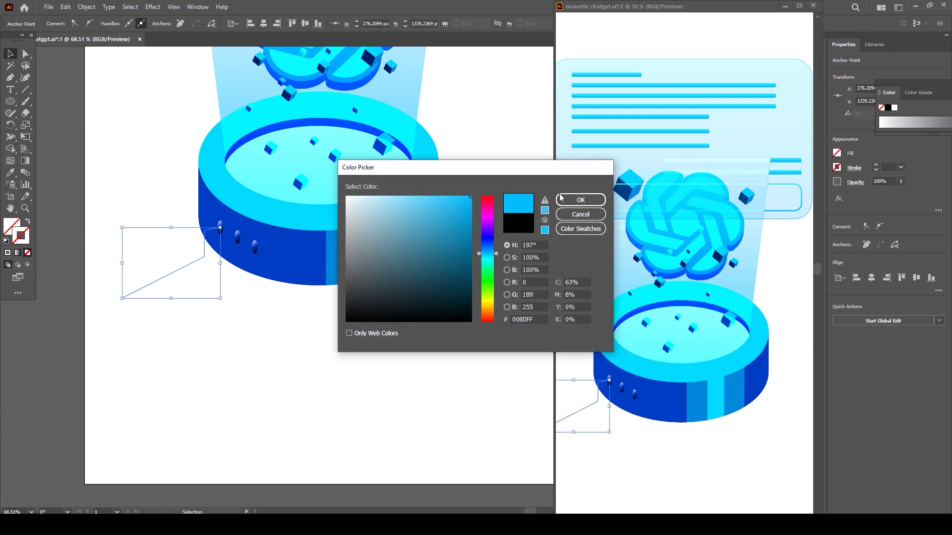
drag(494, 264, 492, 252)
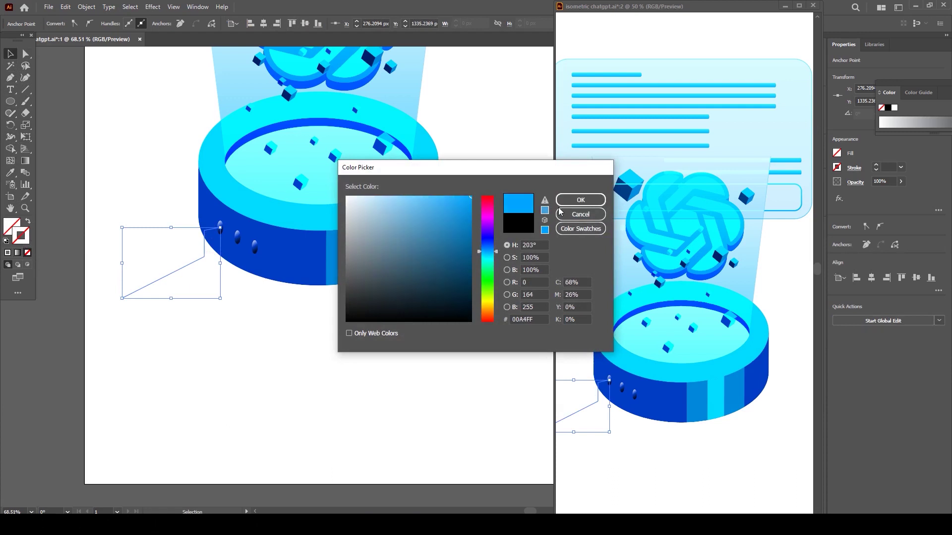
click(575, 200)
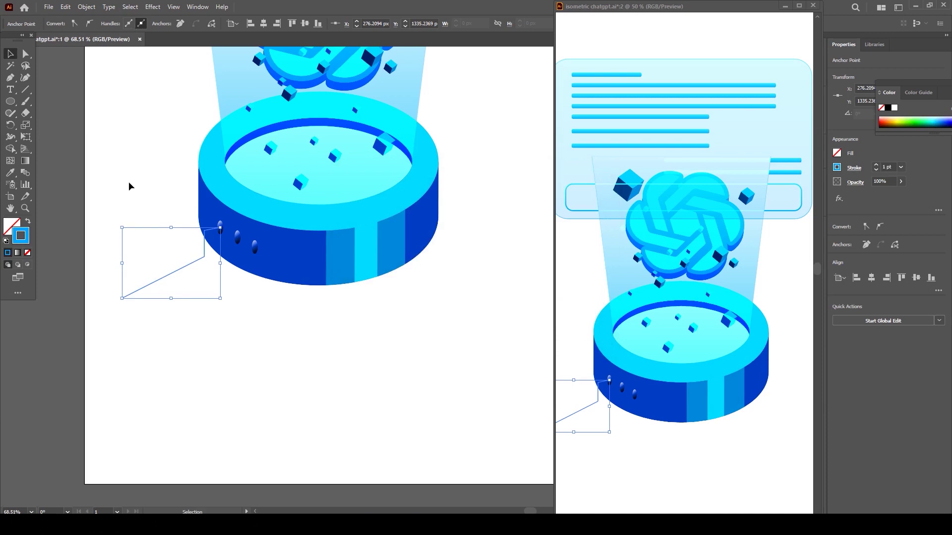
Set the cable path's stroke weight to 16 pt with round caps
click(173, 279)
click(171, 273)
click(133, 24)
key(Up)
key(Up)
key(Up)
key(Up)
key(Up)
key(Up)
key(Up)
key(Up)
key(Up)
key(Up)
key(Up)
key(Up)
key(Up)
key(Up)
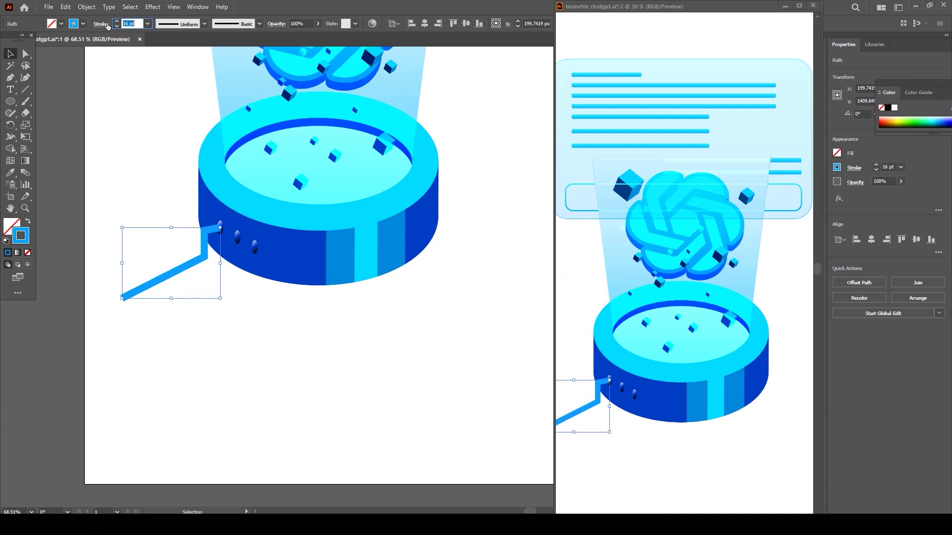
click(101, 24)
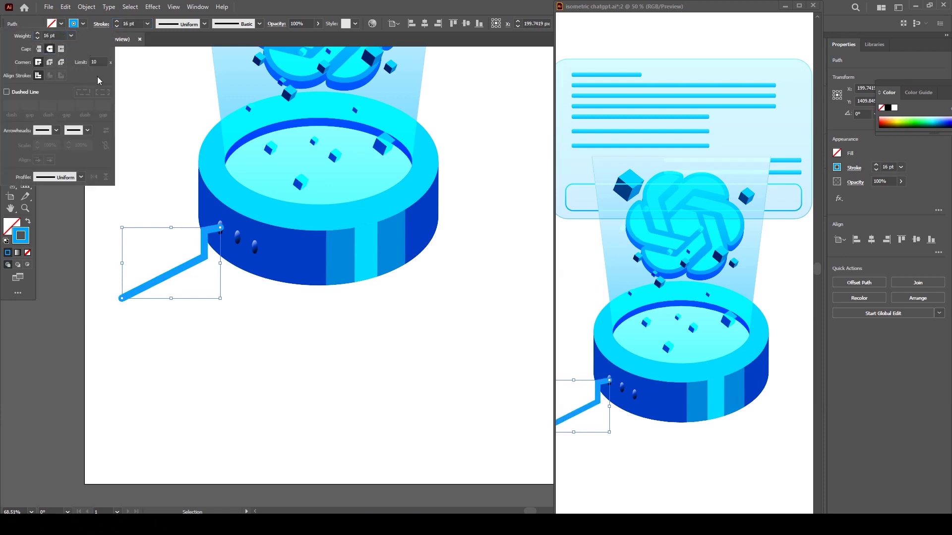
click(83, 24)
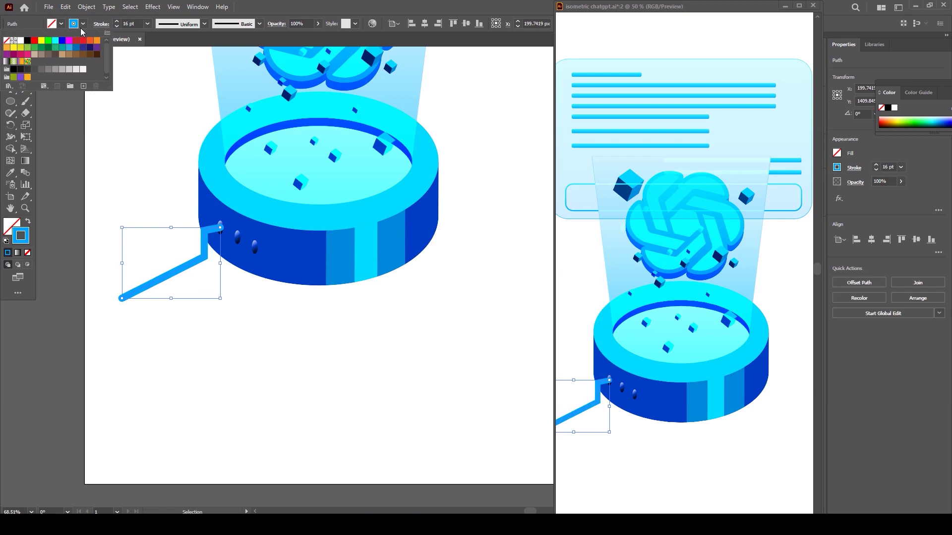
click(102, 24)
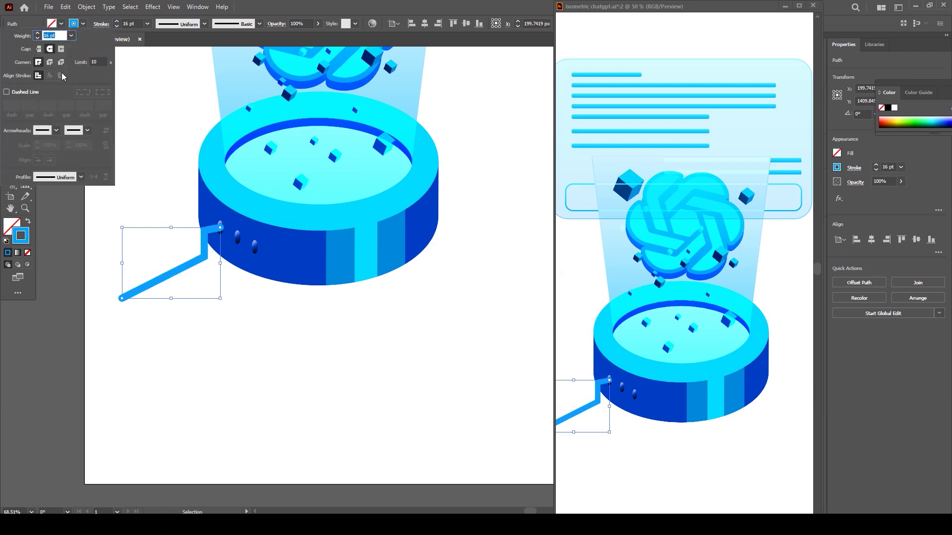
click(143, 164)
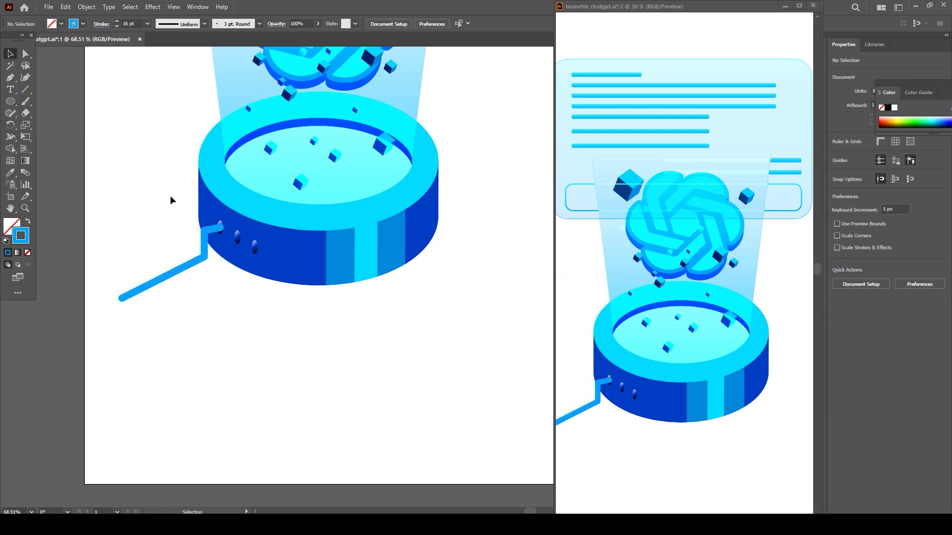
Move the cable path's upper end anchor point slightly so it sits in the middle of the first hole
key(a)
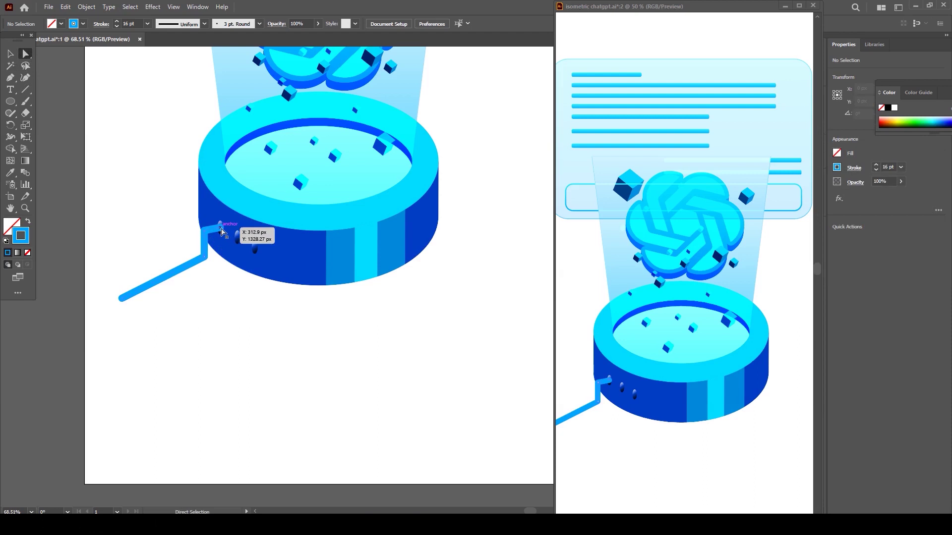
click(221, 230)
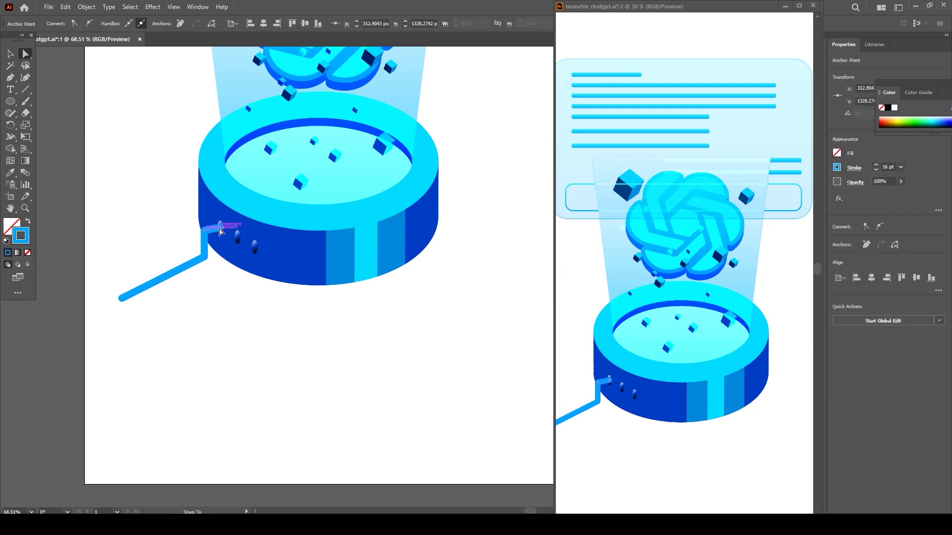
drag(112, 227, 231, 289)
drag(265, 263, 106, 219)
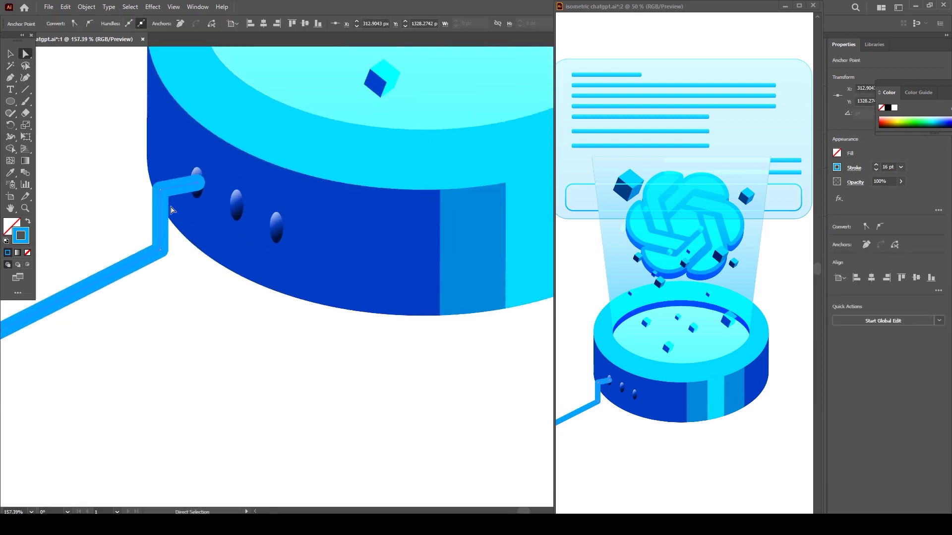
drag(159, 190, 195, 180)
scroll(187, 284, down, 3)
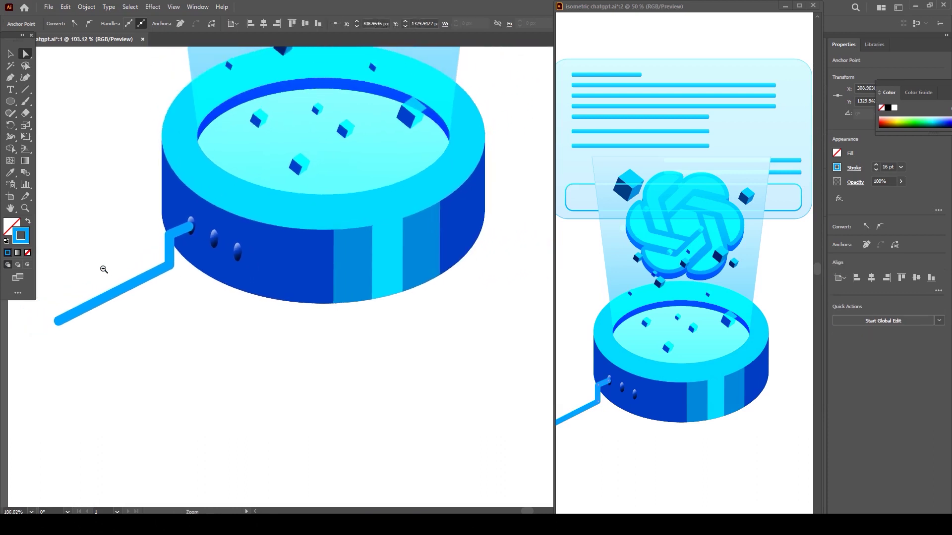
Reduce the cable path's stroke weight to 11 pt
key(v)
click(153, 323)
click(150, 283)
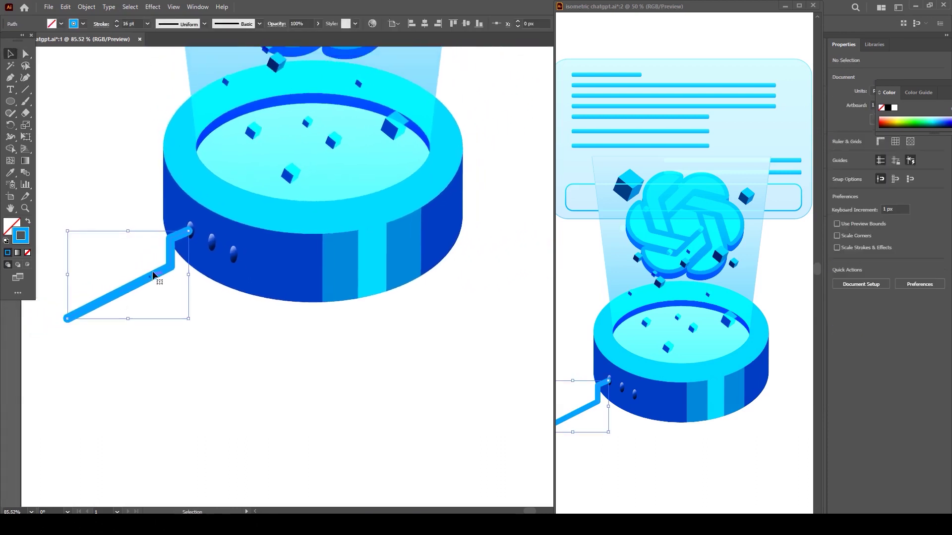
click(131, 24)
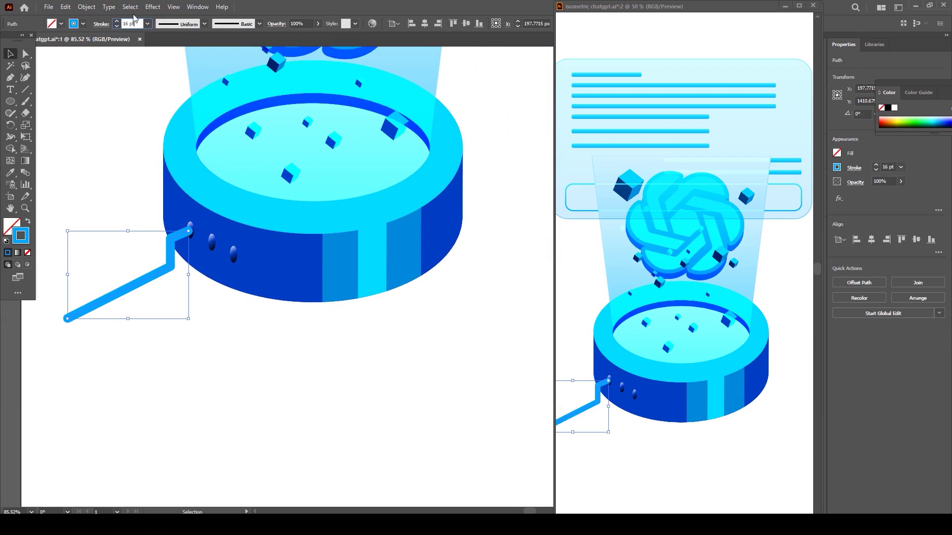
key(Down)
key(Down)
key(Down)
key(Down)
key(Down)
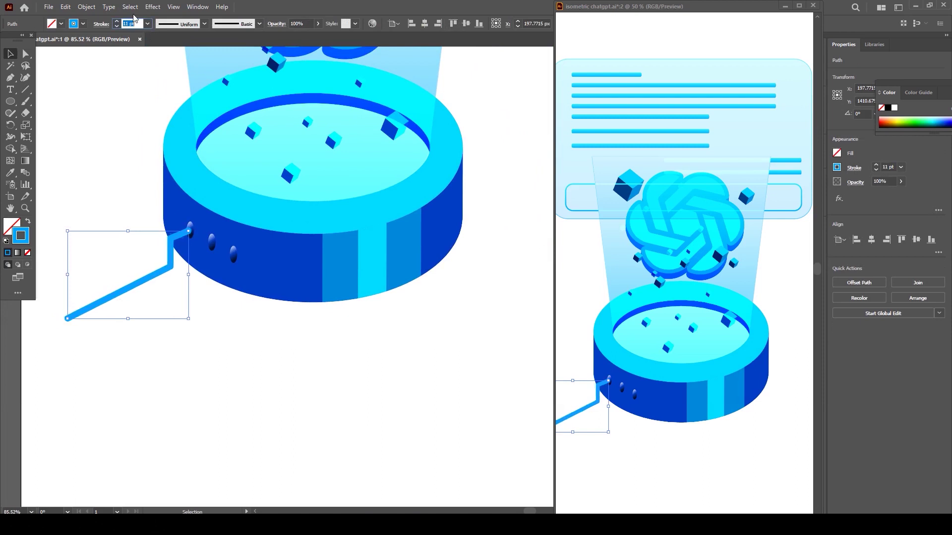
Duplicate the cable twice at even diagonal spacing so one cable runs out of each of the three podium holes
drag(147, 283, 171, 294)
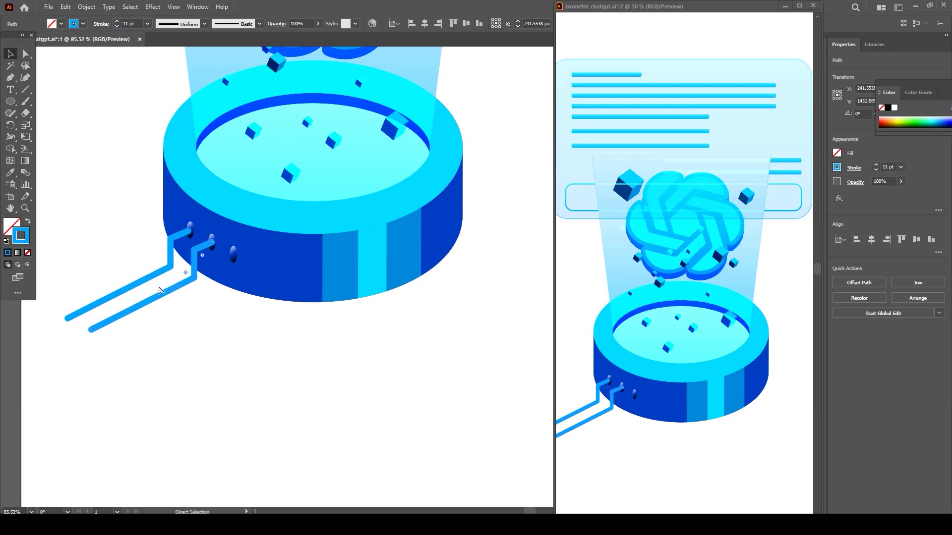
key(ctrl+d)
Nudge the third cable 5 px left and 4 px down to line its end up with the third hole
key(Left)
key(Left)
key(Left)
key(Left)
key(Left)
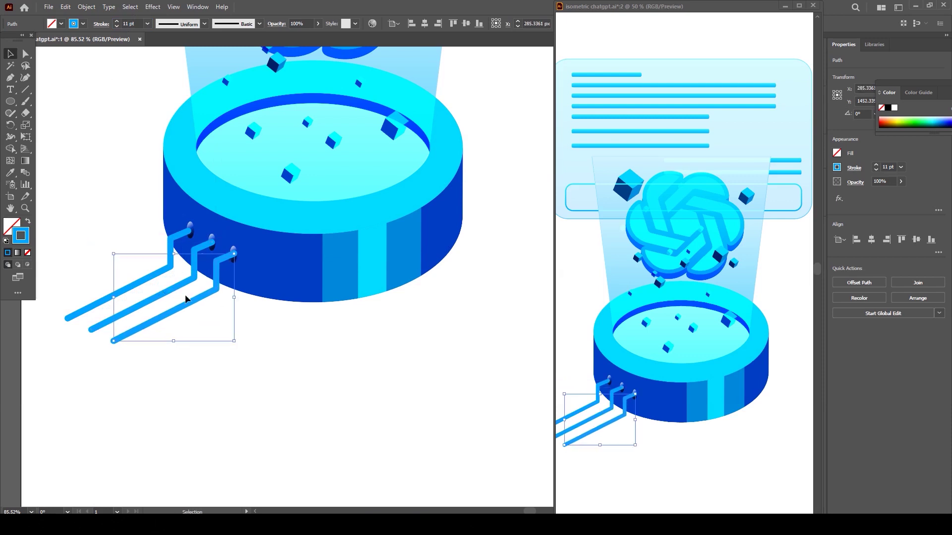
key(Down)
key(Down)
key(Down)
key(Down)
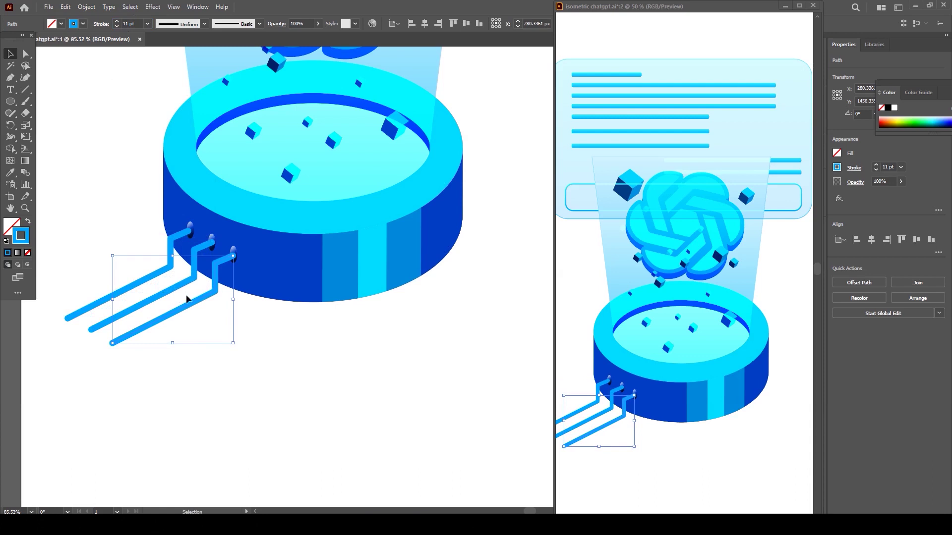
click(327, 353)
Group the three cables together with their holes, leaving the podium out of the selection
scroll(318, 342, down, 5)
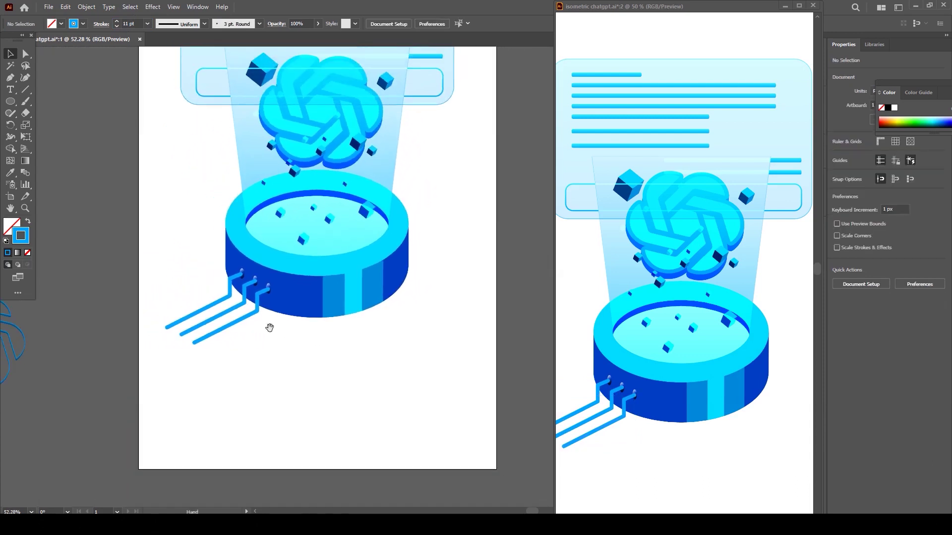
drag(262, 337, 180, 273)
shift+click(273, 298)
key(ctrl+g)
key(a)
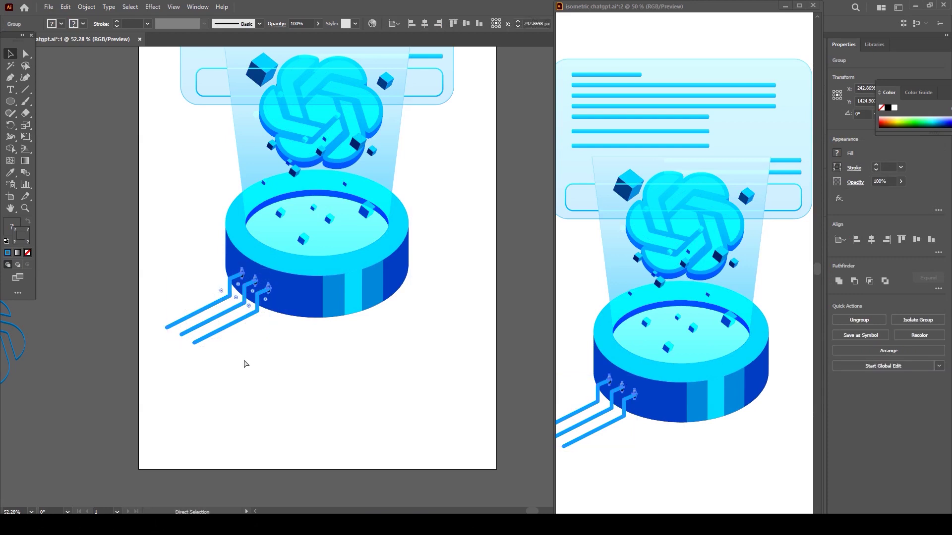
Copy the three circuit lines to the opposite side of the round base and reflect the copy across the vertical axis
key(v)
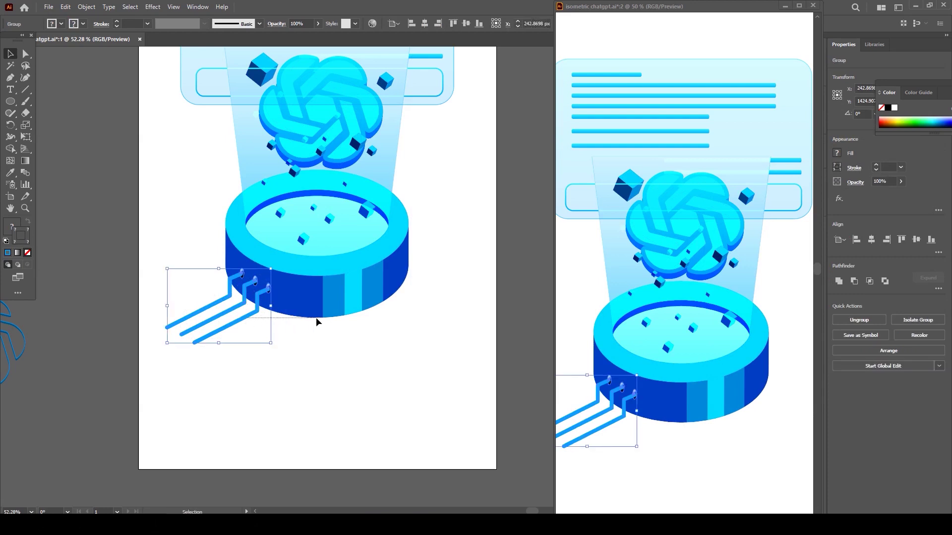
drag(247, 320, 376, 318)
right_click(366, 324)
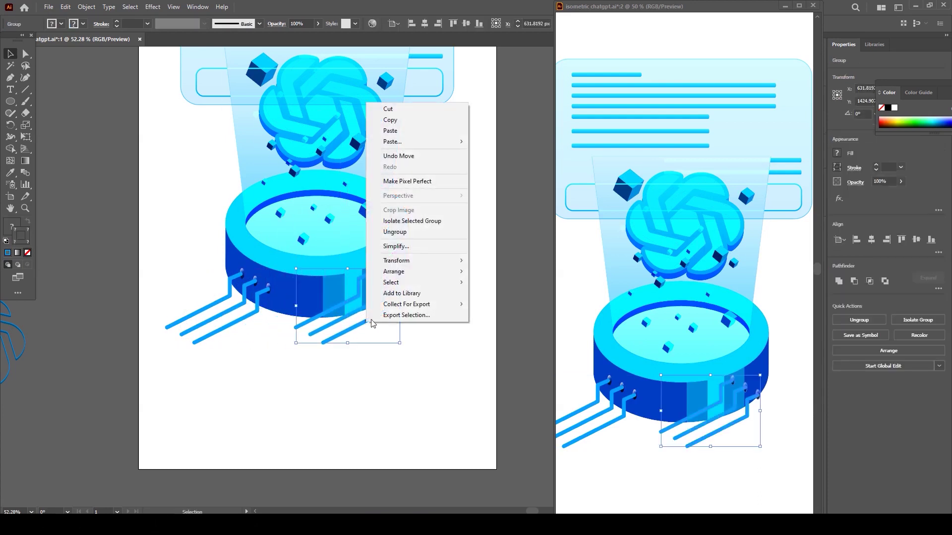
mouse_move(415, 261)
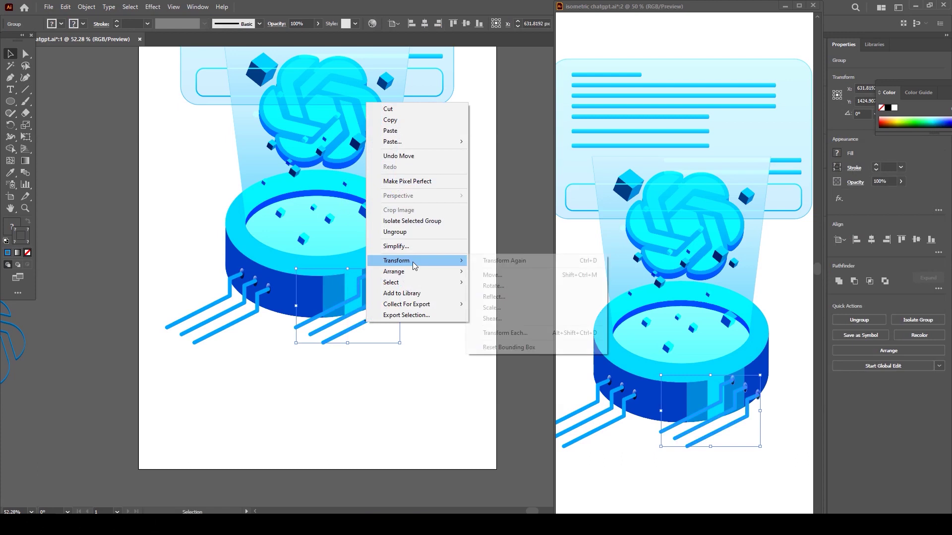
click(503, 296)
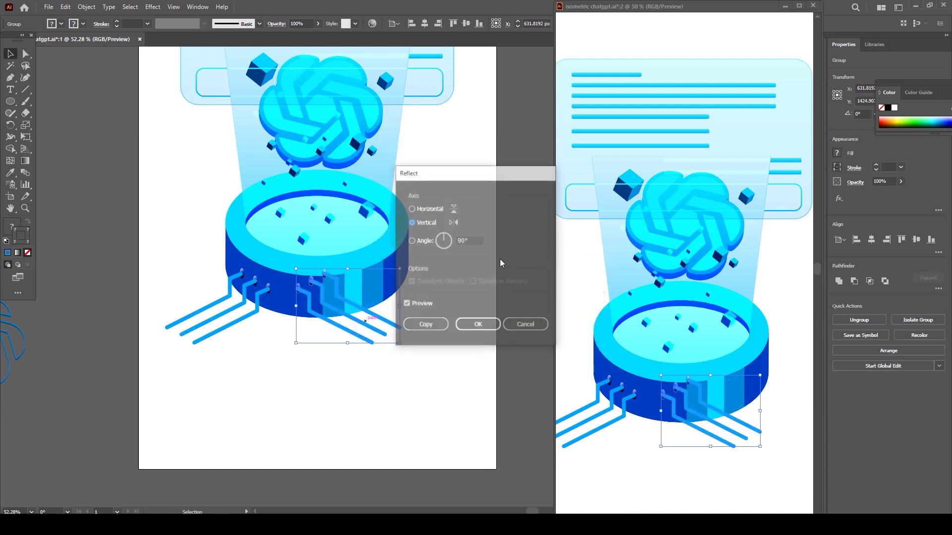
click(478, 326)
drag(374, 309, 438, 304)
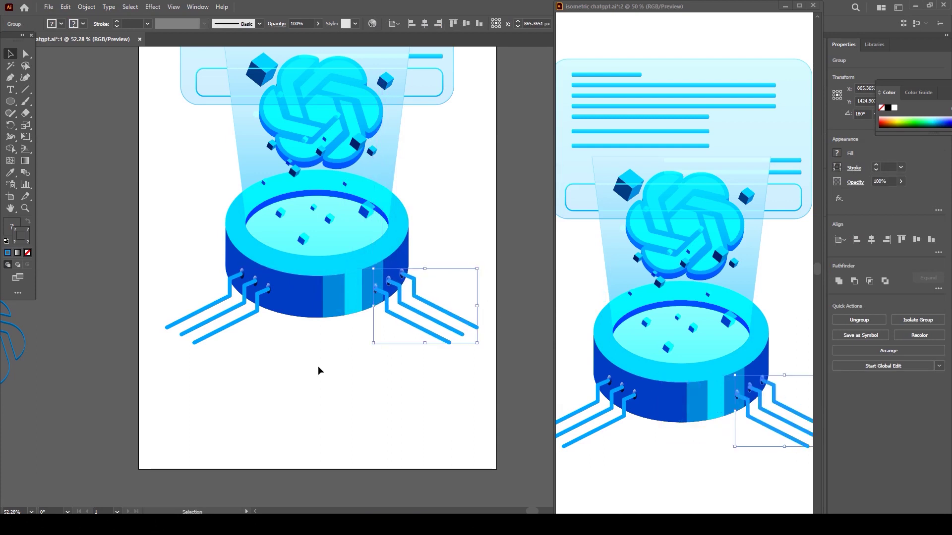
click(317, 351)
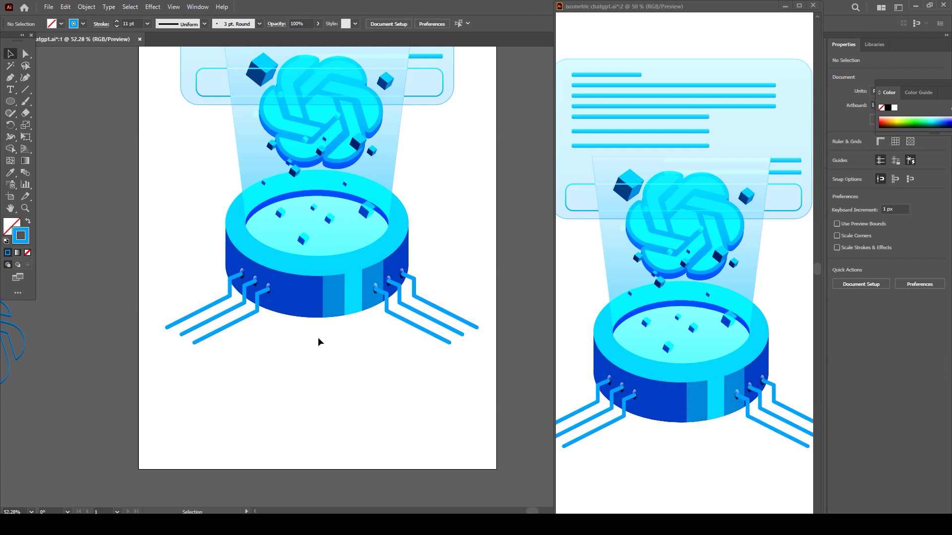
Move the chat card up above the light beam and scale it down, centred over the logo
scroll(314, 339, down, 3)
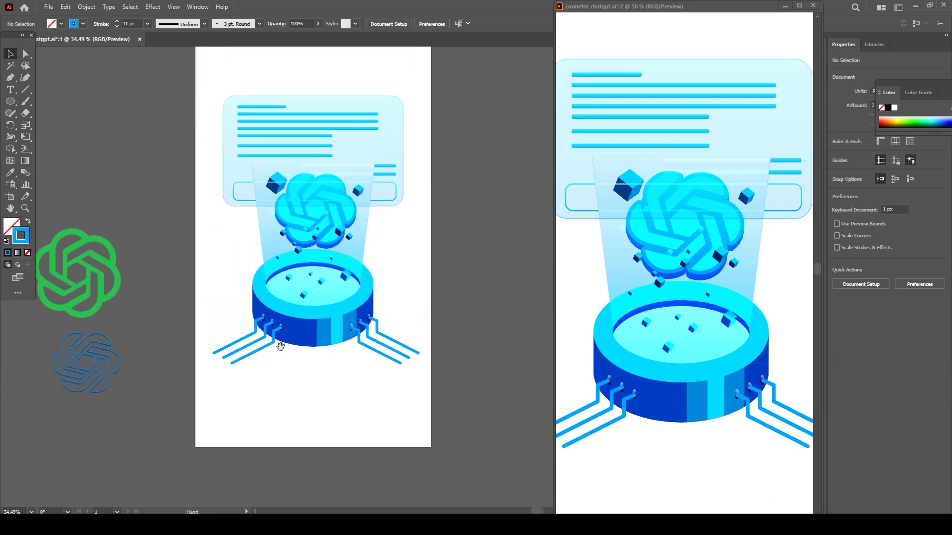
scroll(289, 350, up, 2)
scroll(294, 358, down, 2)
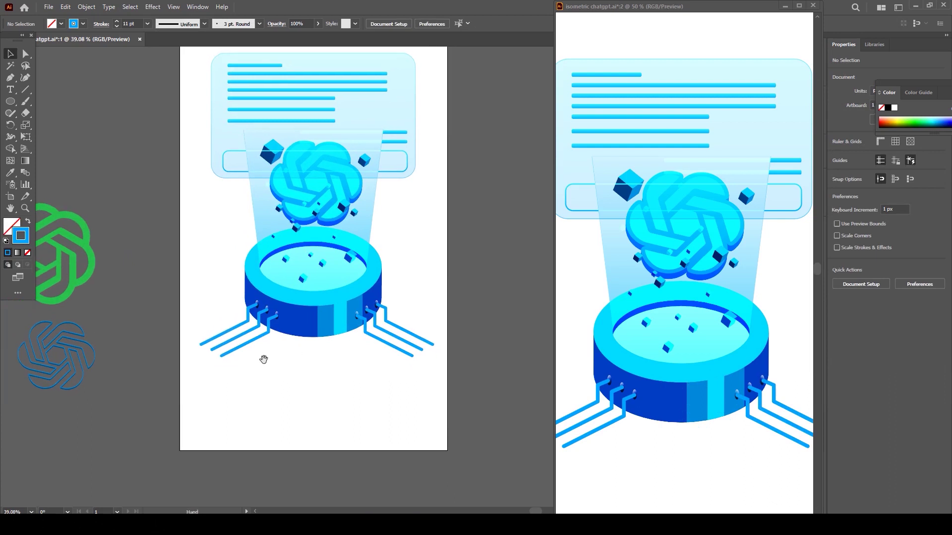
scroll(281, 352, up, 4)
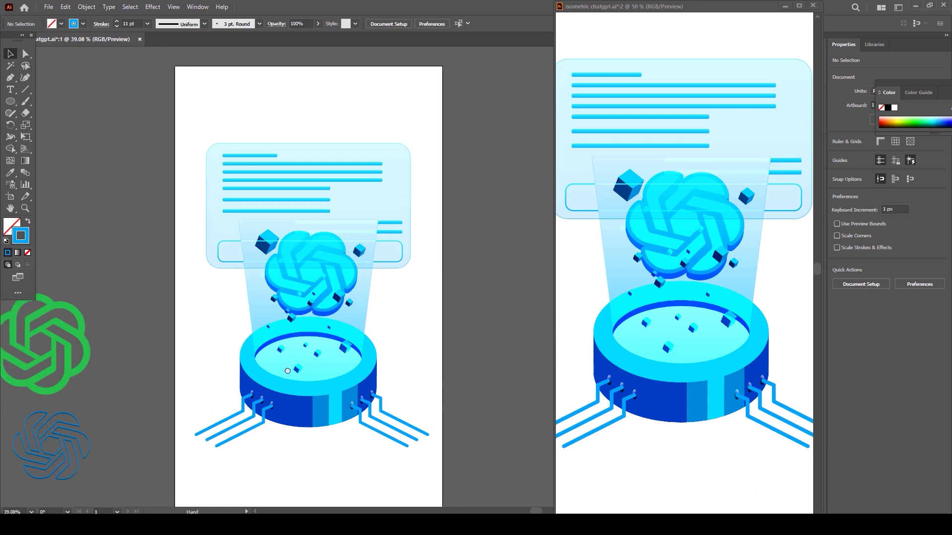
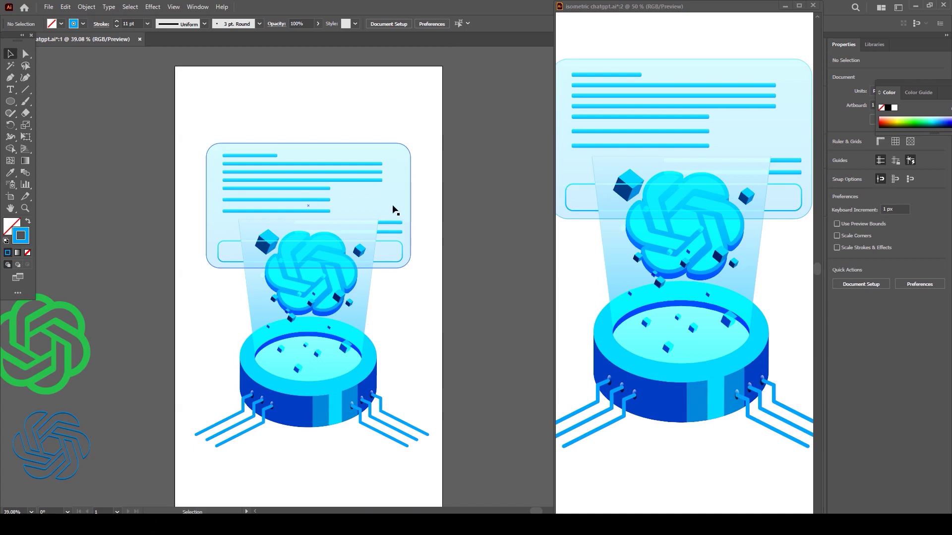
drag(401, 199, 386, 145)
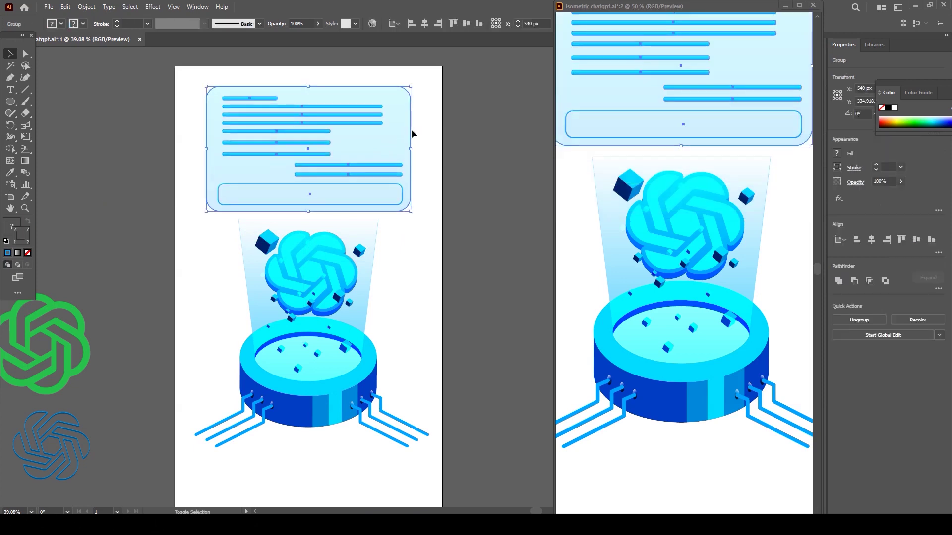
drag(411, 87, 349, 172)
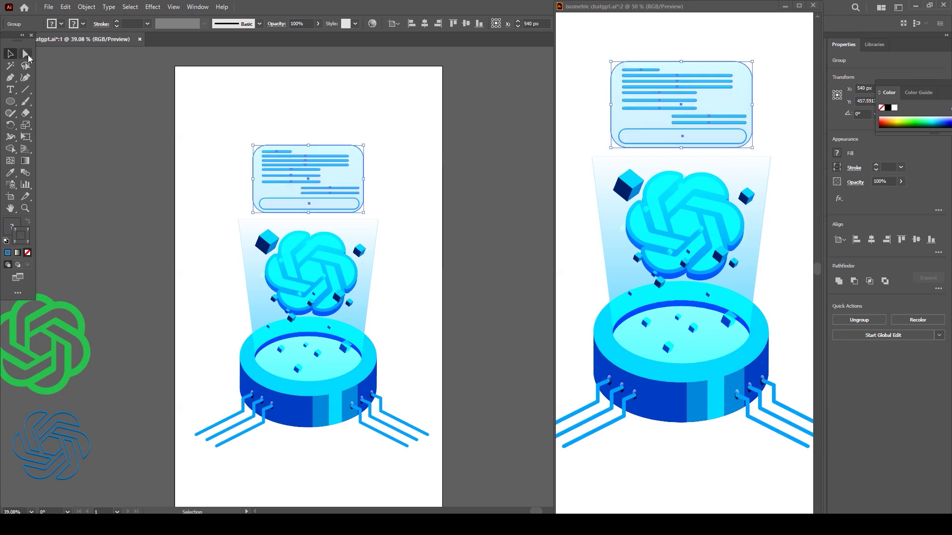
Reduce the corner rounding of the chat card's background rectangle
click(25, 54)
drag(263, 153, 260, 148)
key(ctrl+z)
click(436, 145)
click(355, 161)
drag(350, 159, 359, 149)
click(360, 150)
click(372, 174)
click(363, 174)
click(11, 54)
double_click(253, 168)
click(254, 167)
drag(266, 159, 260, 152)
double_click(401, 205)
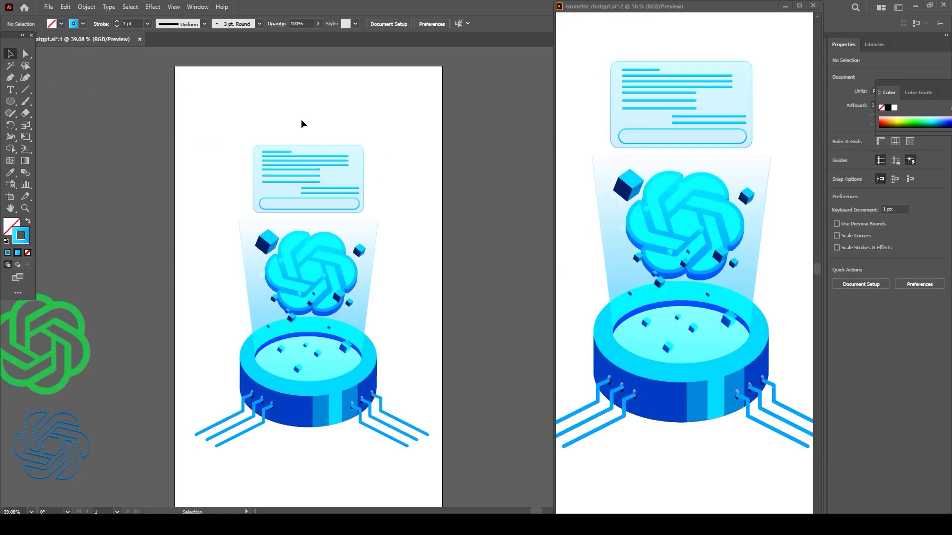
Delete the existing text lines inside the chat card group
scroll(308, 213, up, 4)
double_click(278, 158)
click(278, 158)
shift+click(285, 148)
shift+click(293, 137)
shift+click(291, 130)
shift+click(287, 123)
key(Delete)
Reshape the filled rounded rectangle into a wide input bar centred near the lower edge of the chat card
click(334, 166)
drag(309, 106, 309, 176)
drag(327, 186, 326, 186)
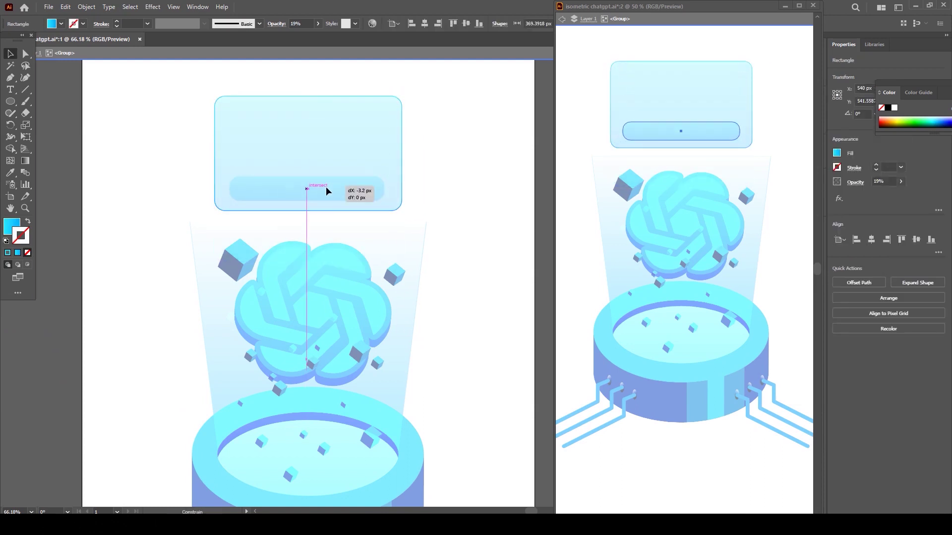
drag(386, 188, 390, 188)
double_click(419, 182)
double_click(367, 188)
Try different blending modes on the input bar inside the chat card
click(276, 24)
click(197, 41)
click(209, 89)
click(197, 40)
click(194, 108)
click(197, 40)
click(197, 135)
double_click(180, 113)
Try the card overlapping the logo, move it back above the beam, and test another blending mode
drag(243, 100, 242, 157)
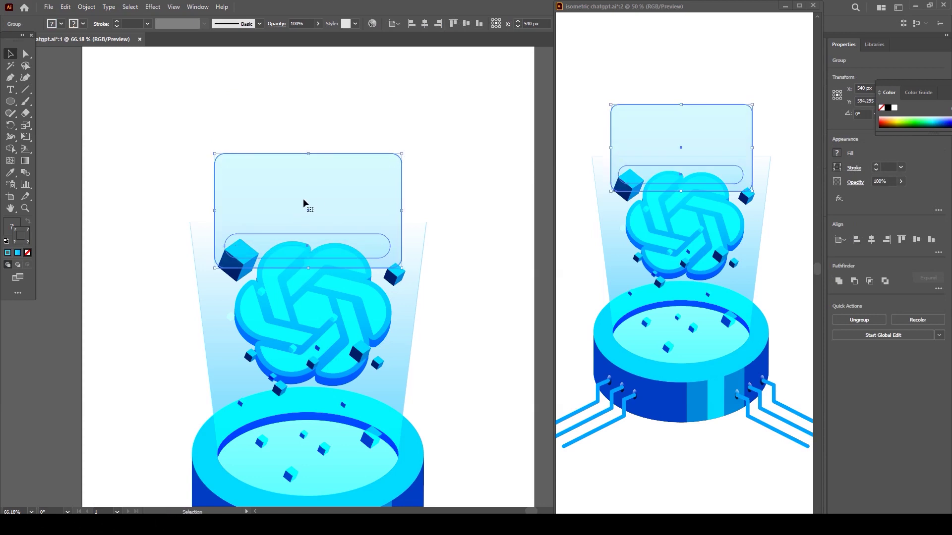
drag(311, 193, 318, 130)
click(276, 24)
click(197, 40)
click(196, 108)
click(288, 166)
key(ctrl+z)
Draw a short horizontal line near the card's upper edge with the Pen tool and give it a 3 pt blue gradient stroke
click(185, 138)
key(p)
click(226, 110)
shift+click(277, 110)
key(v)
click(276, 111)
key(shift+x)
click(263, 111)
scroll(138, 23, up, 1)
scroll(139, 22, up, 1)
click(187, 132)
Duplicate the line down the card to make four full-width text lines and two shorter right-aligned lines
mouse_move(246, 110)
alt+mouse_down()
mouse_move(246, 119)
mouse_move(387, 123)
mouse_move(361, 137)
alt+mouse_up()
key(ctrl+d)
shift+click(253, 119)
key(ctrl+d)
drag(226, 159, 308, 159)
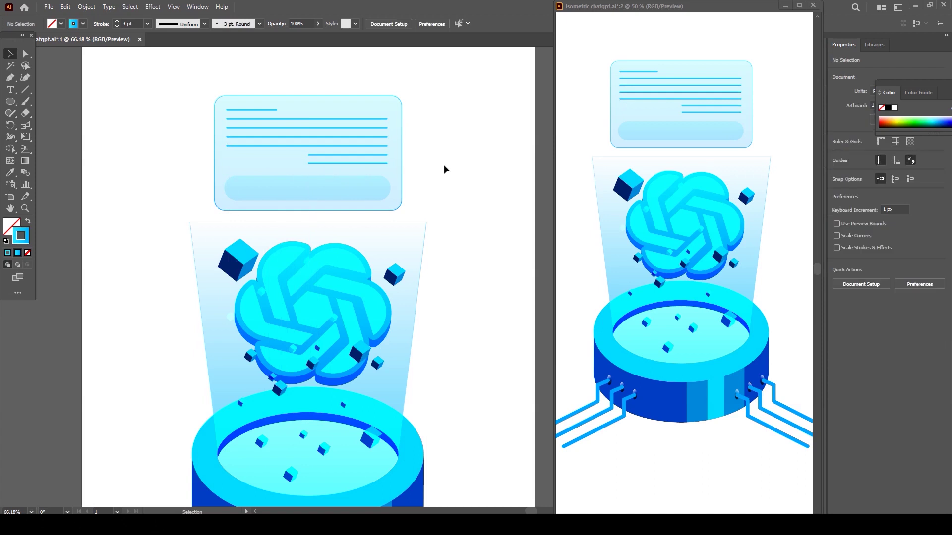
click(446, 174)
key(ctrl+minus)
key(ctrl+minus)
key(ctrl+minus)
drag(408, 191, 320, 193)
key(ctrl+plus)
drag(335, 204, 379, 234)
drag(345, 183, 321, 153)
key(ctrl+z)
key(ctrl+z)
Group the card with its text lines and scale it to the width of the light beam, centred above it
drag(234, 139, 338, 198)
key(ctrl+g)
shift+drag(335, 145, 356, 132)
drag(307, 169, 295, 169)
drag(343, 132, 348, 132)
drag(229, 132, 229, 132)
click(215, 164)
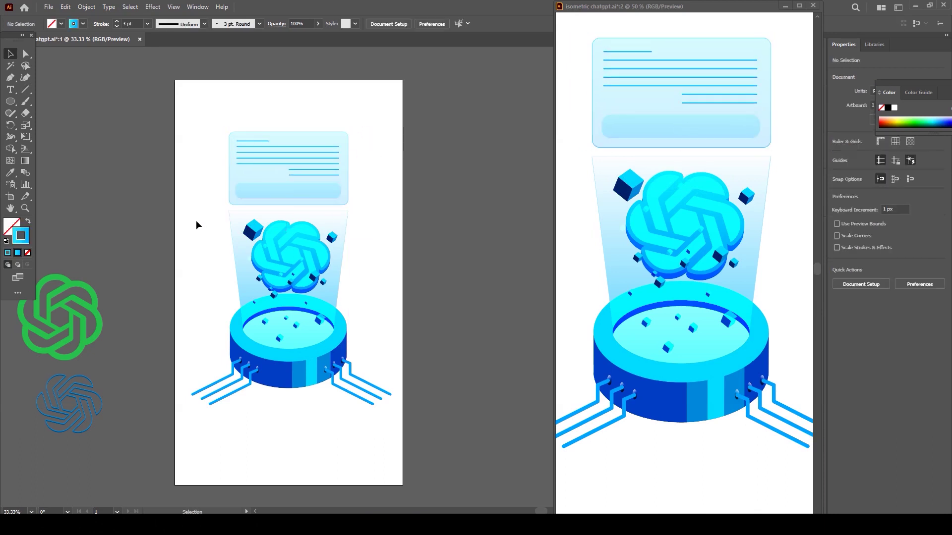
Tilt the card group into an isometric view with 3D Rotate (Classic) and move it to the upper right of the beam
drag(189, 209, 365, 189)
click(152, 6)
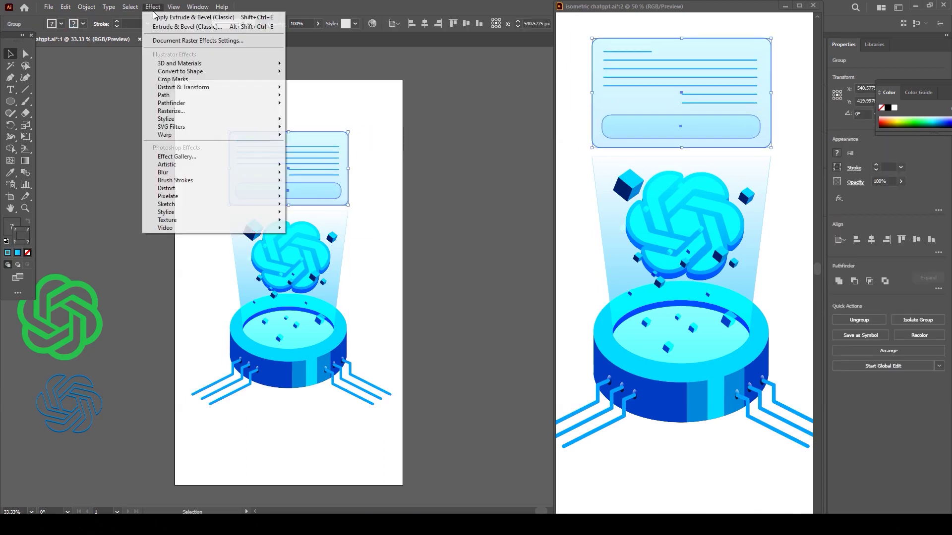
click(425, 134)
click(798, 328)
drag(288, 169, 335, 152)
drag(394, 188, 424, 208)
key(ctrl+z)
click(439, 181)
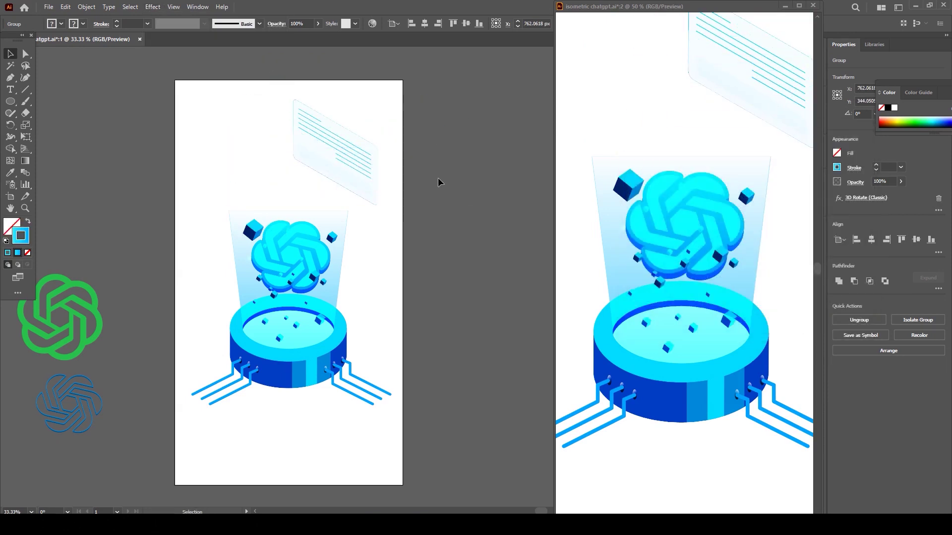
Set the opacity of the input bar inside the tilted card to 54%
scroll(444, 188, up, 2)
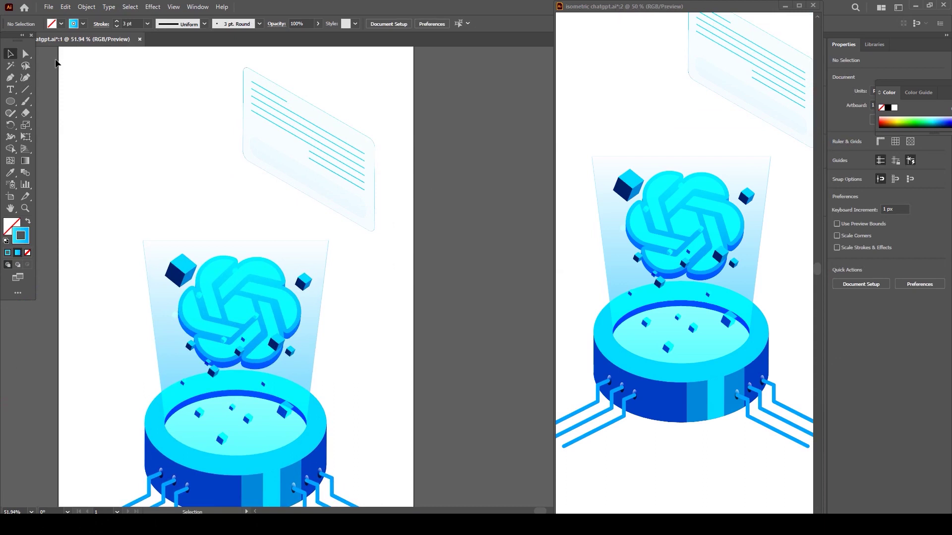
click(26, 56)
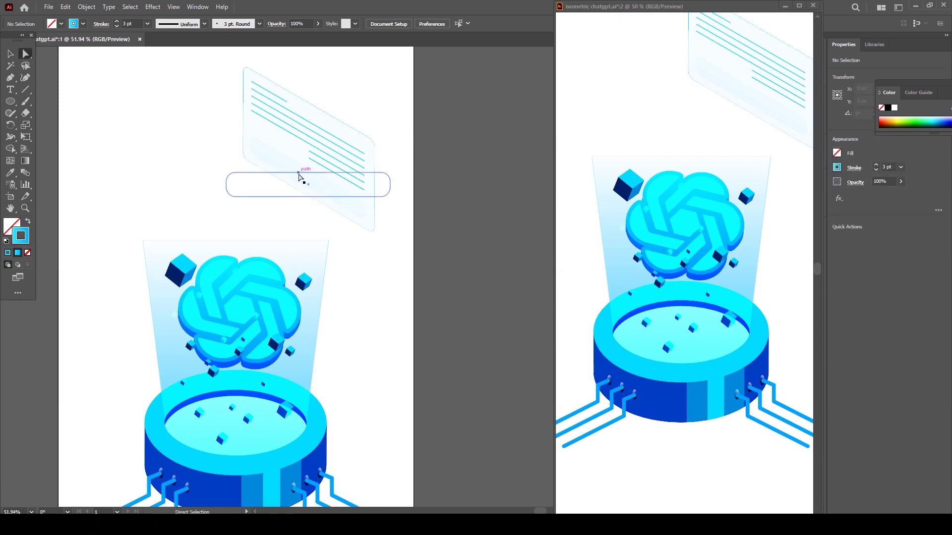
click(302, 180)
click(28, 222)
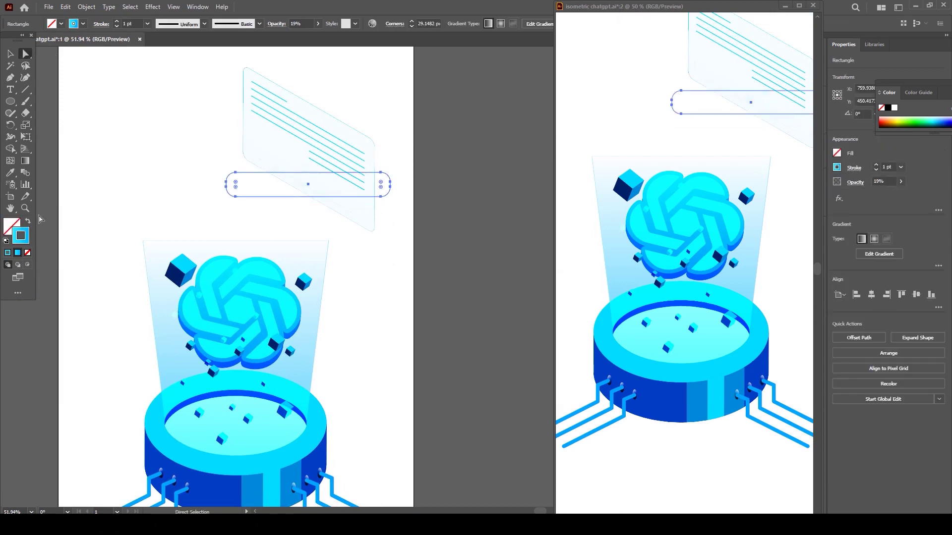
click(28, 222)
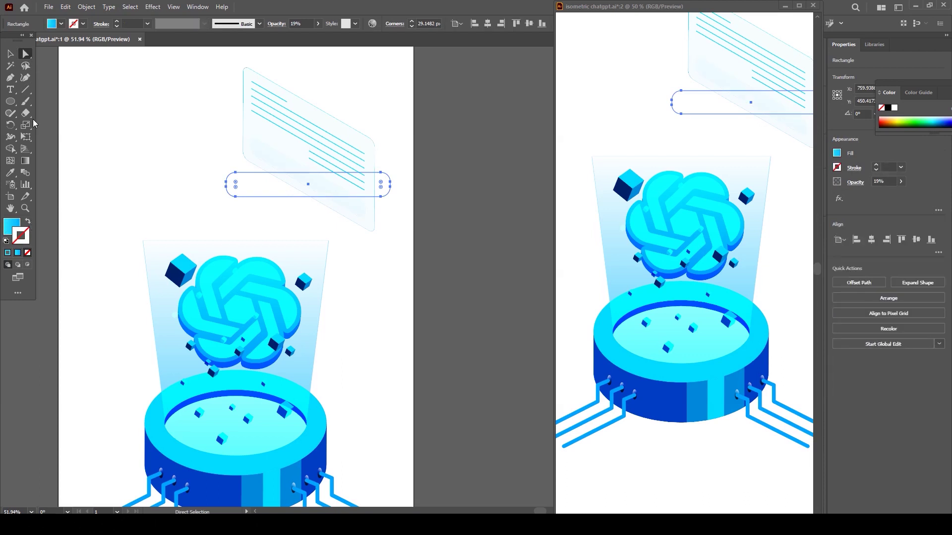
click(9, 54)
click(318, 24)
drag(306, 38, 300, 39)
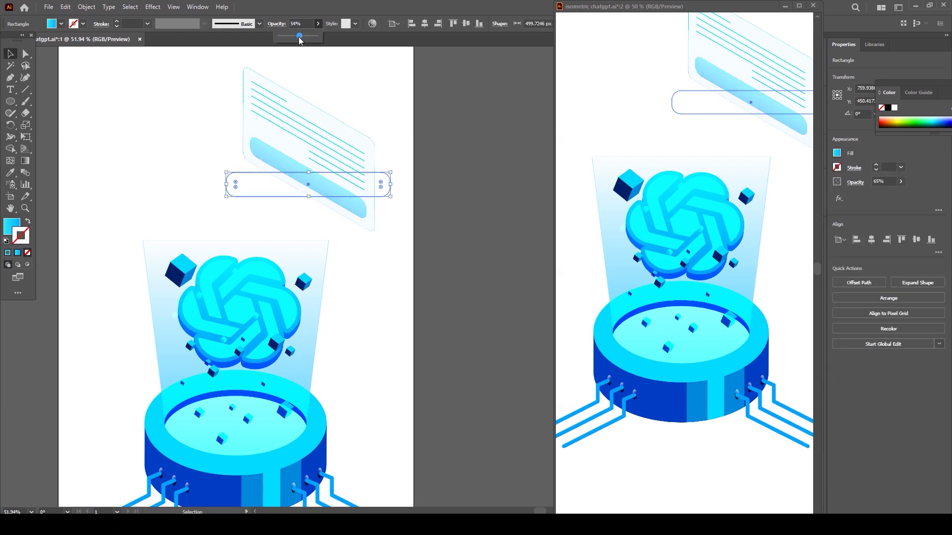
click(327, 74)
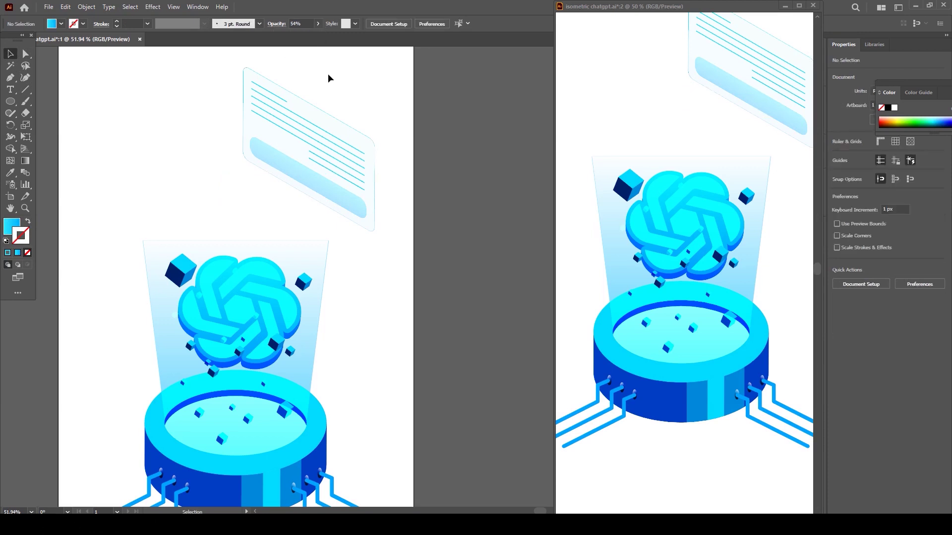
Hide the 3D Rotate (Classic) effect on the card group so the card is shown flat
click(307, 98)
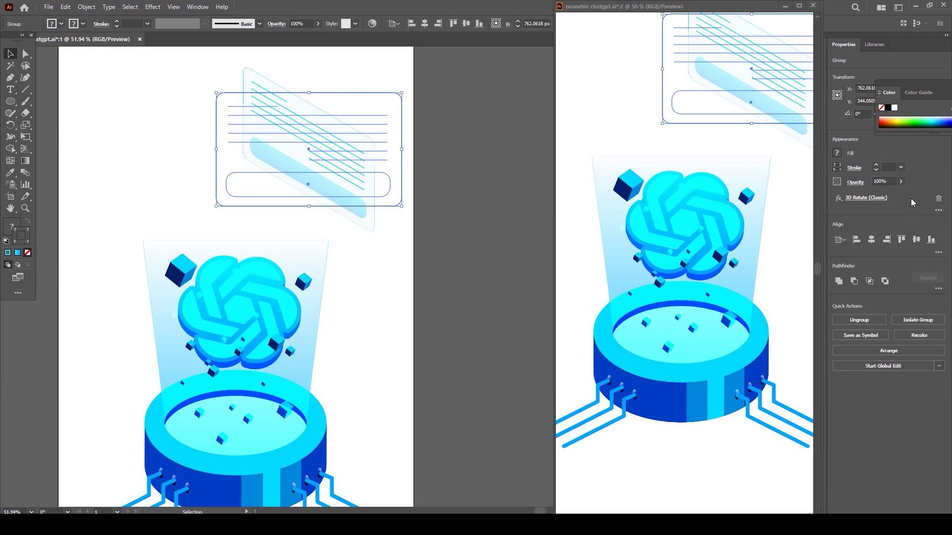
click(839, 200)
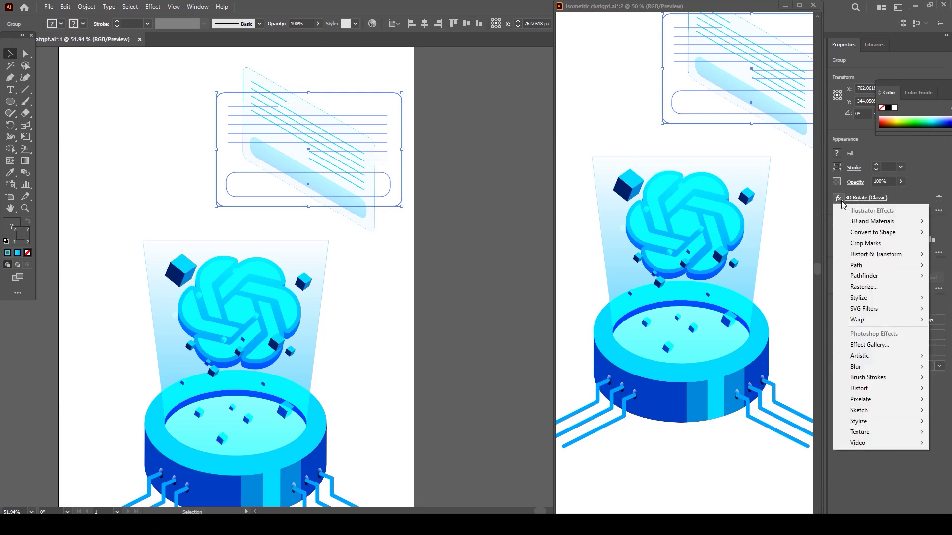
click(939, 212)
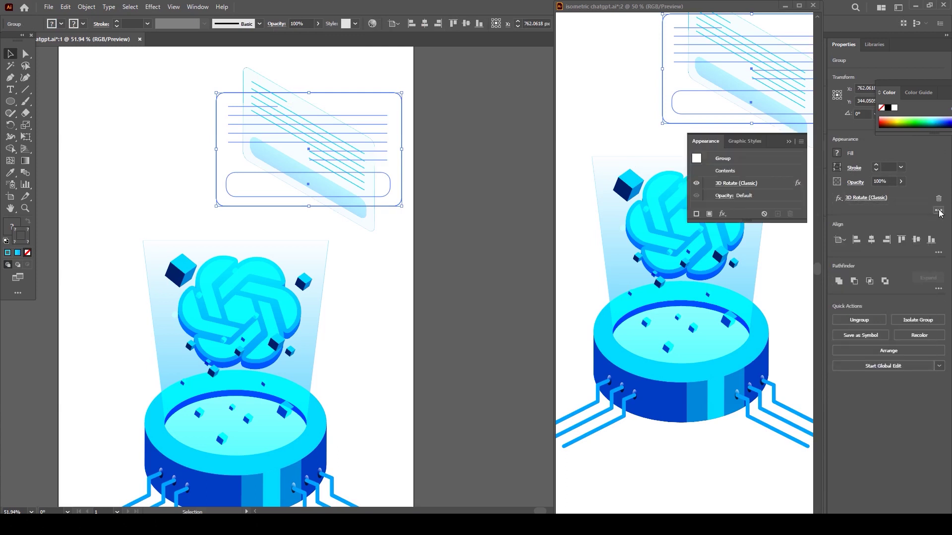
click(702, 182)
click(696, 183)
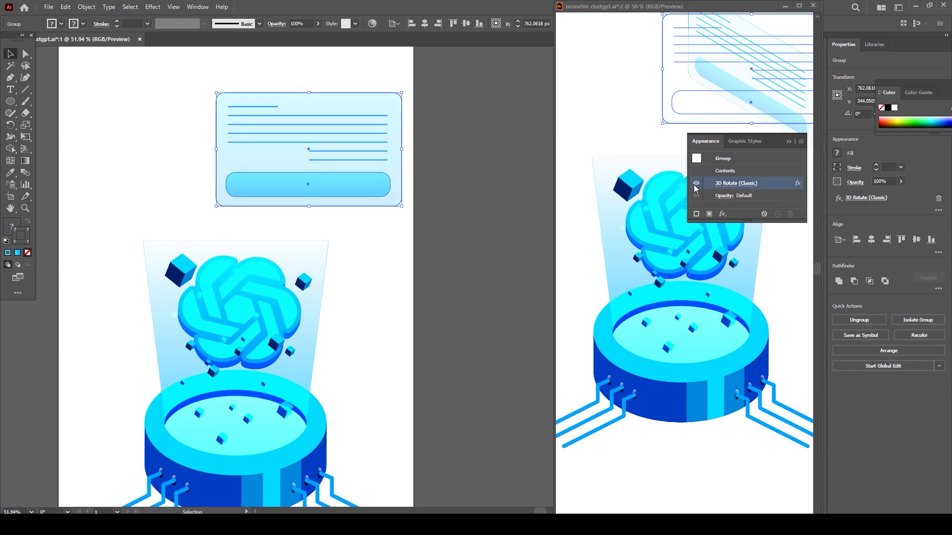
click(454, 161)
Draw a tall vertical rectangle about 58 px wide across the left part of the card
drag(318, 115, 341, 112)
click(322, 104)
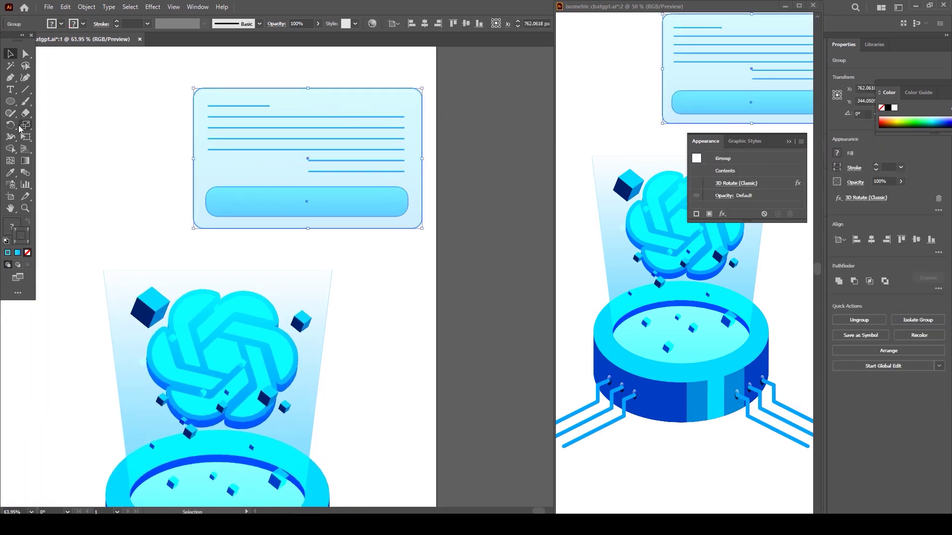
drag(14, 104, 37, 100)
drag(244, 78, 267, 240)
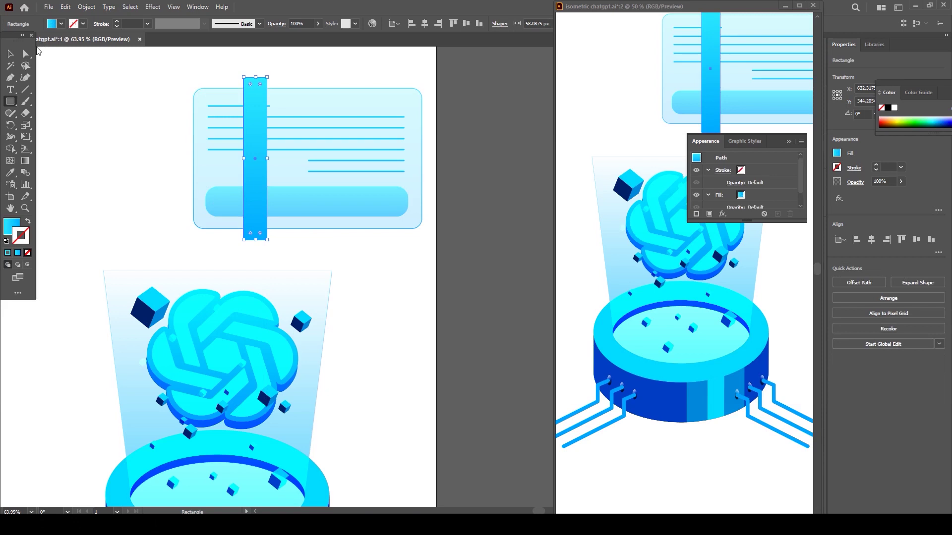
key(v)
Slant the rectangle to about 336° and add two parallel copies, one about 165 × 545 px and one about 19 px wide
drag(271, 73, 337, 119)
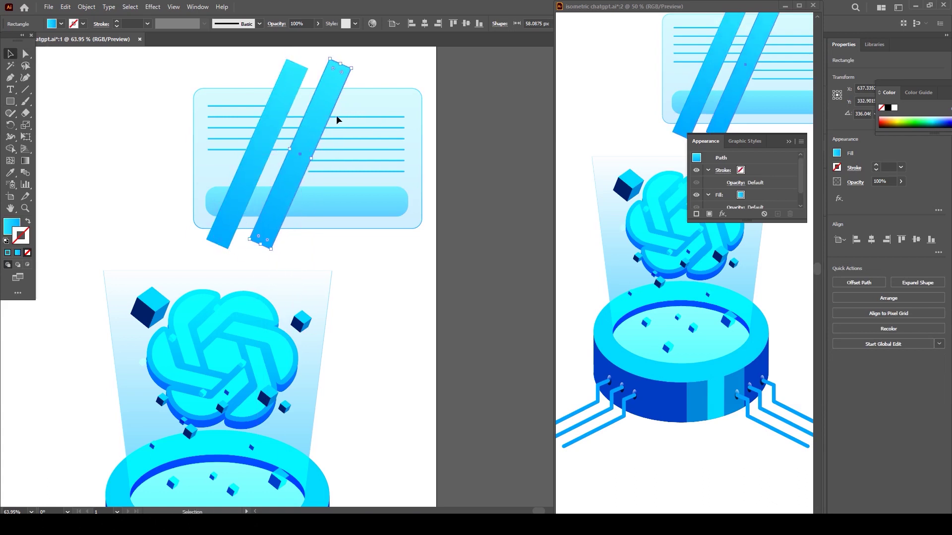
drag(311, 159, 352, 164)
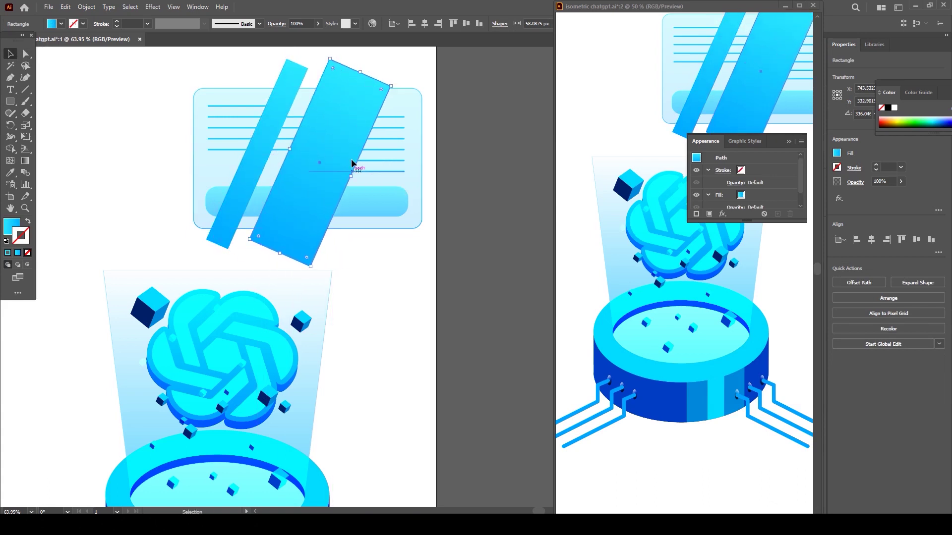
drag(363, 70, 368, 60)
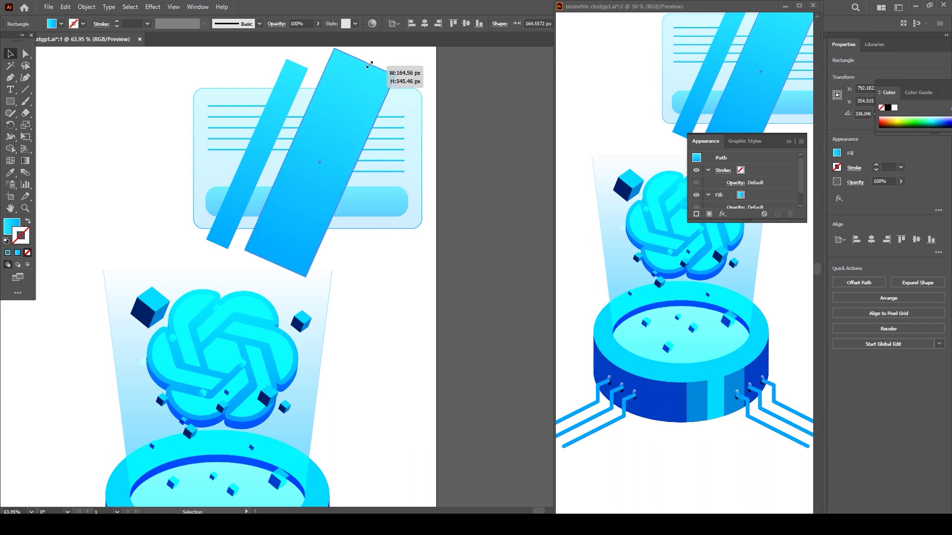
drag(281, 112, 380, 151)
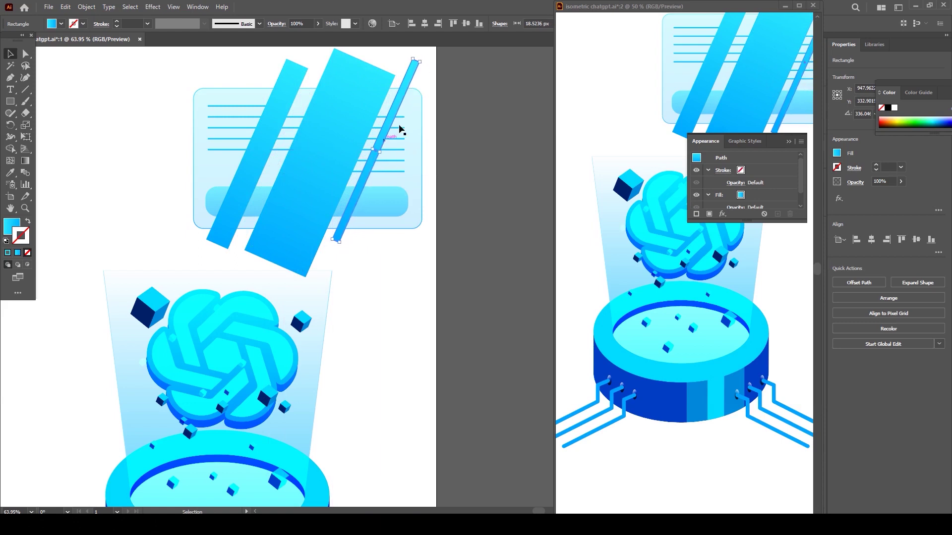
Trim the three slanted stripes to the card's outline with the Shape Builder, removing the parts outside the card
shift+click(377, 90)
shift+click(291, 83)
shift+click(422, 114)
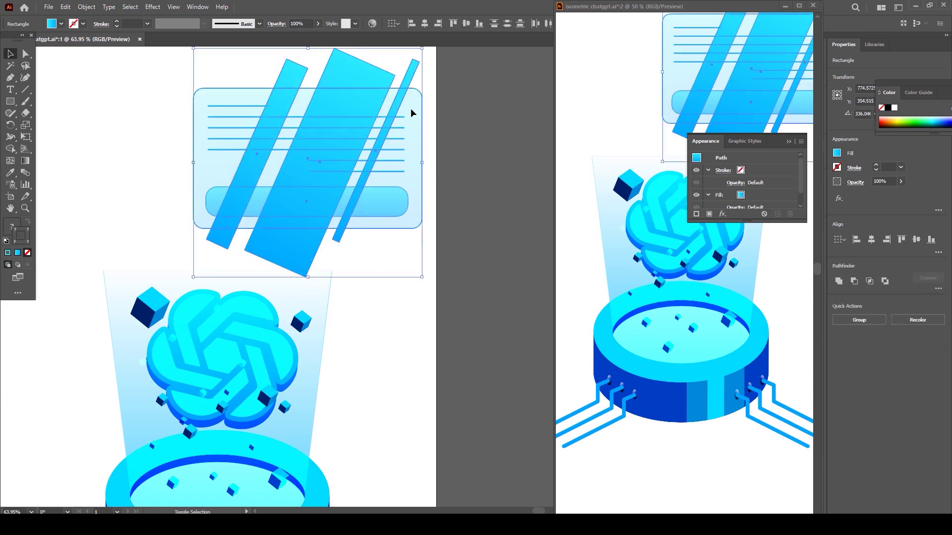
click(11, 148)
drag(287, 65, 483, 100)
key(ctrl+z)
drag(422, 77, 279, 75)
mouse_move(212, 245)
mouse_down()
mouse_move(353, 246)
mouse_move(343, 240)
mouse_up()
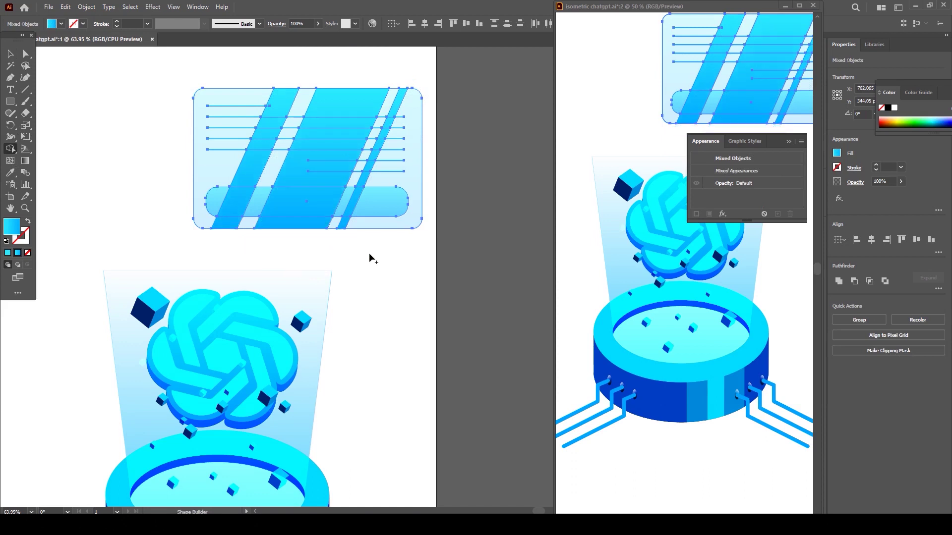
key(v)
click(370, 254)
Set the blending mode of the three shine stripes to Overlay, trying Screen and Soft Light along the way
click(312, 188)
shift+click(245, 172)
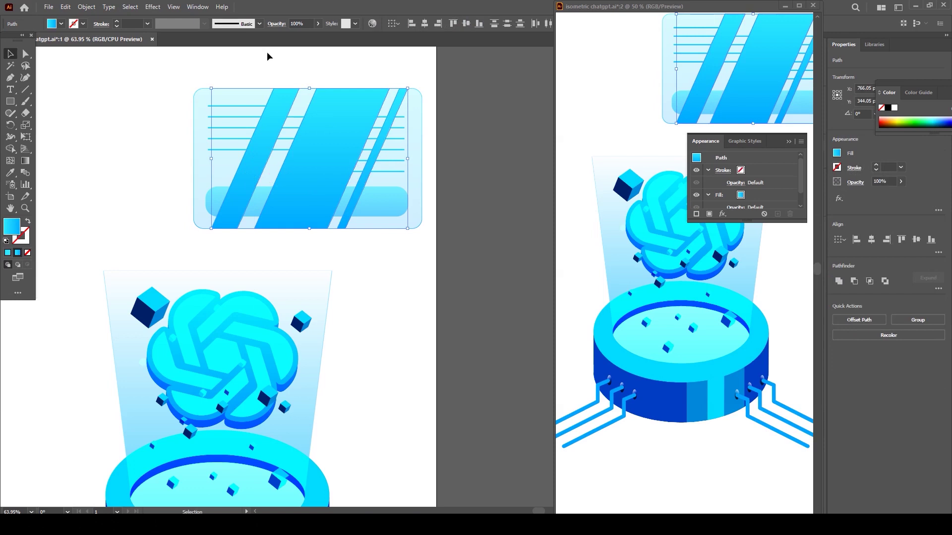
click(318, 24)
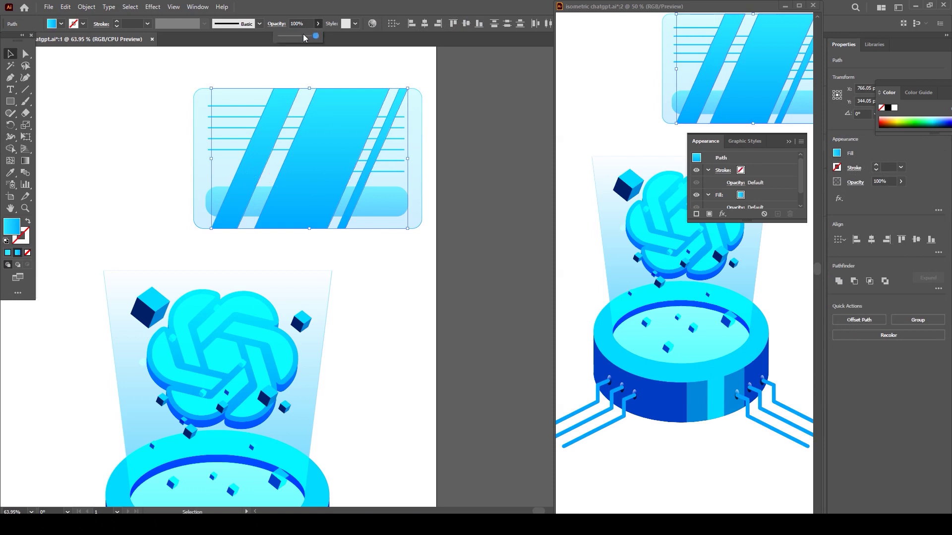
click(277, 25)
click(195, 40)
click(195, 134)
click(208, 40)
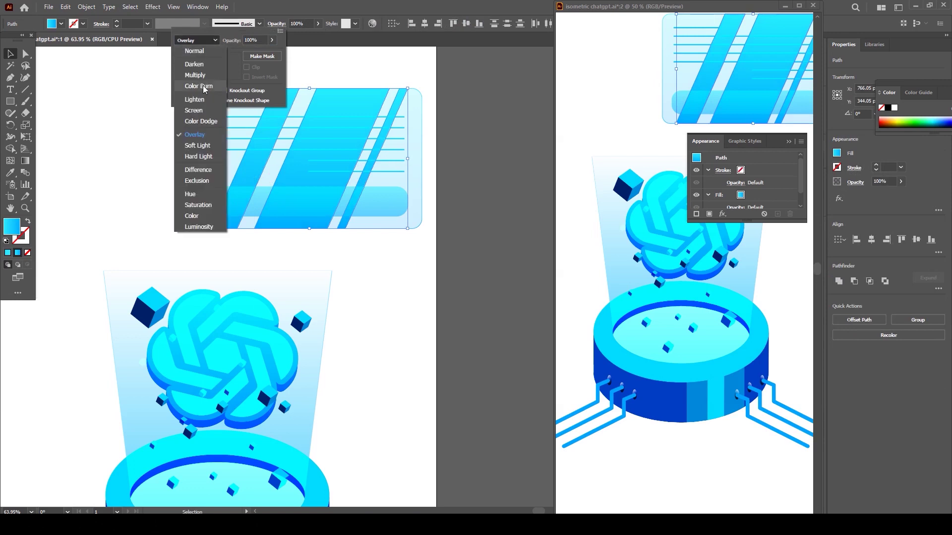
click(199, 109)
click(214, 41)
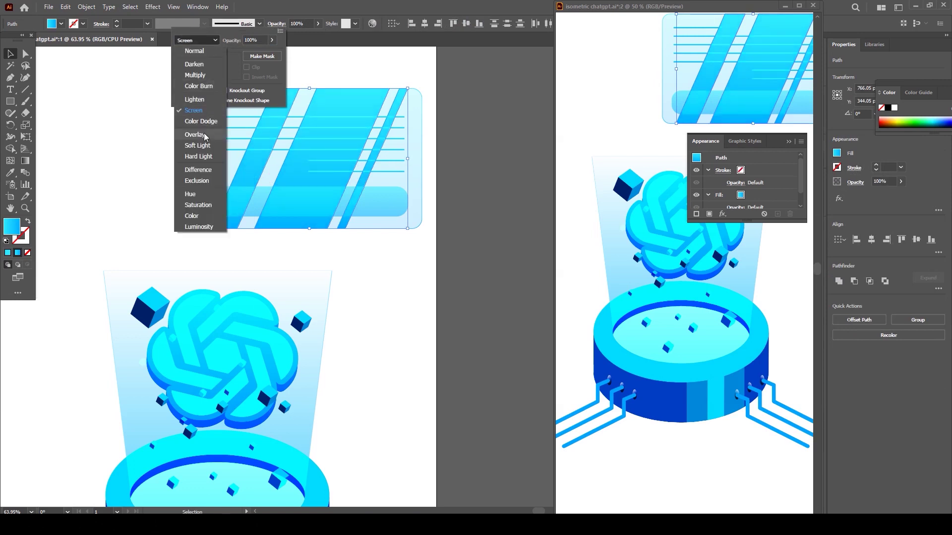
click(201, 138)
click(218, 41)
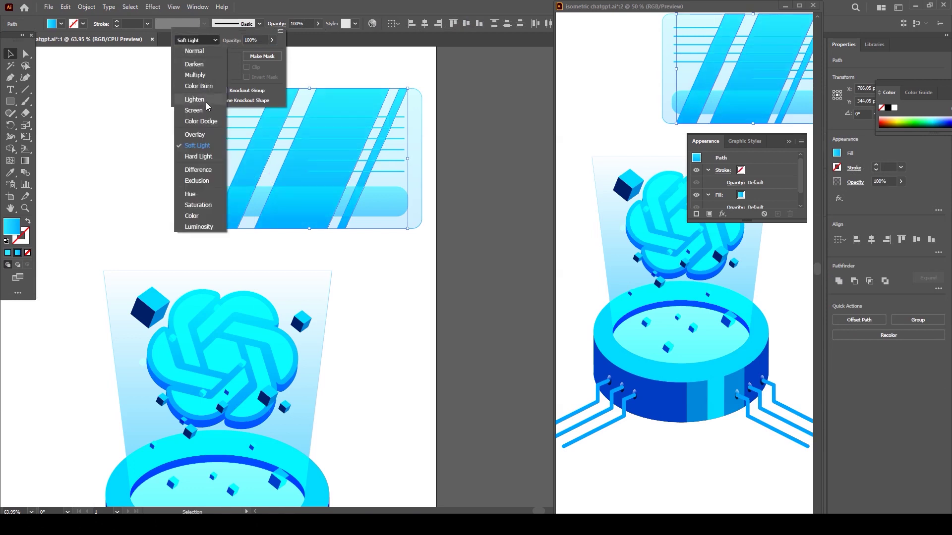
click(200, 135)
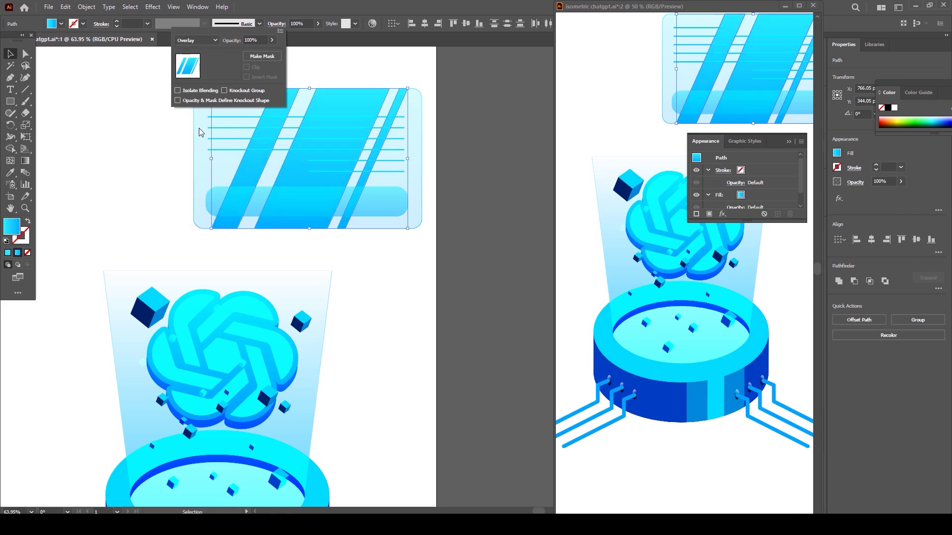
click(335, 80)
Replace the gradient fill of all three shine stripes with solid white
click(330, 103)
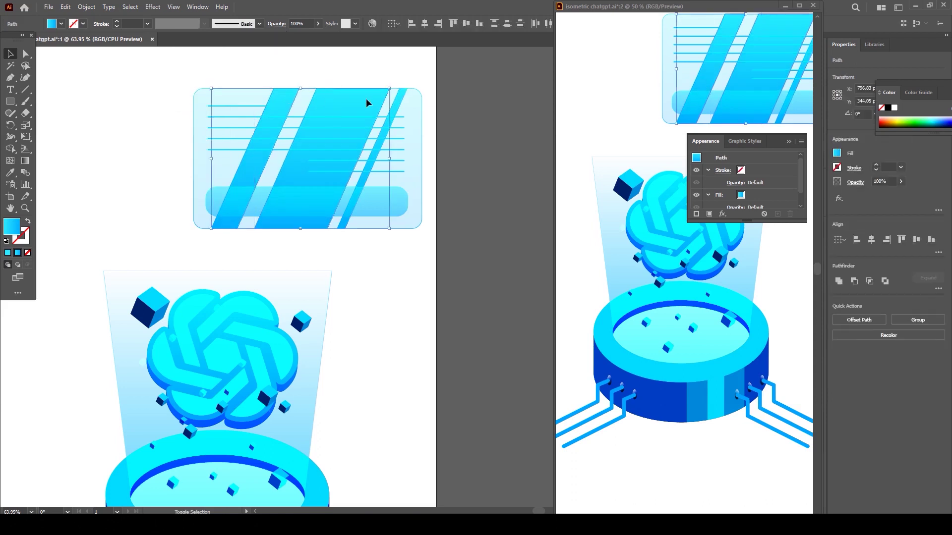
drag(397, 106, 415, 106)
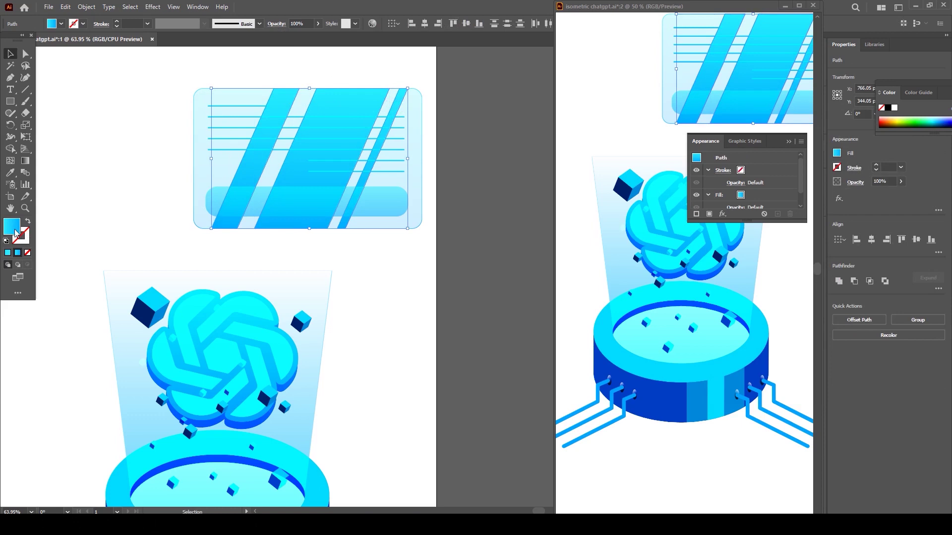
click(8, 252)
double_click(13, 233)
drag(389, 198, 343, 194)
click(580, 200)
click(502, 199)
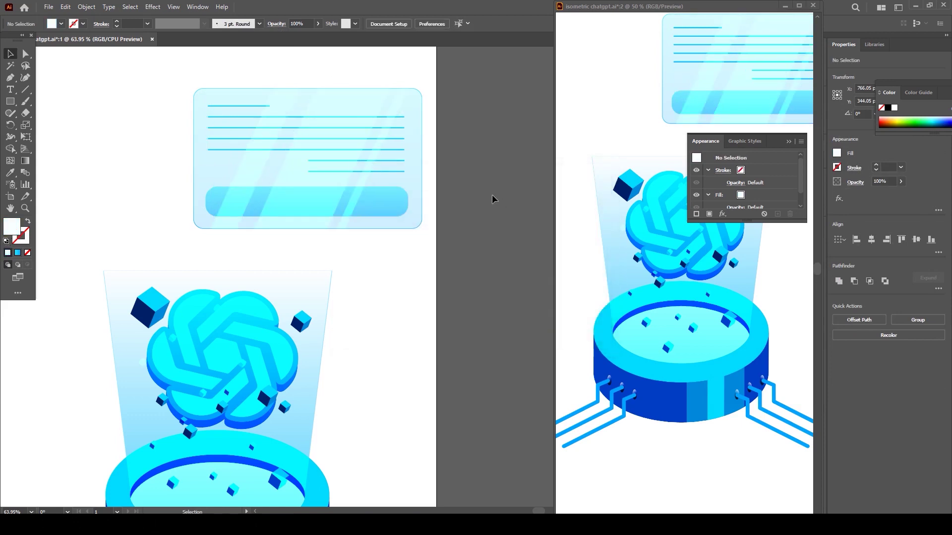
click(409, 200)
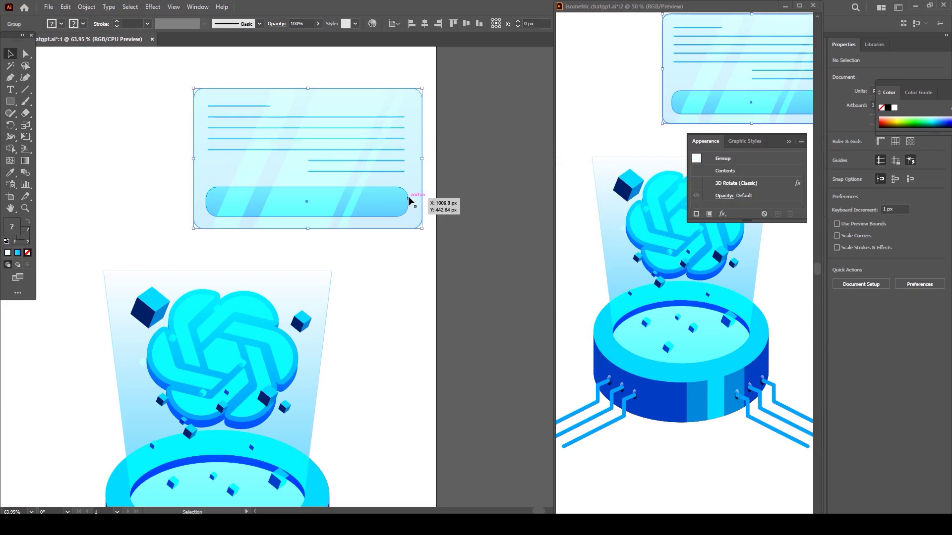
drag(404, 191, 367, 187)
key(ctrl+z)
Cut the three shine stripes off the card and paste them back into the artwork
click(397, 113)
shift+click(358, 110)
shift+click(275, 125)
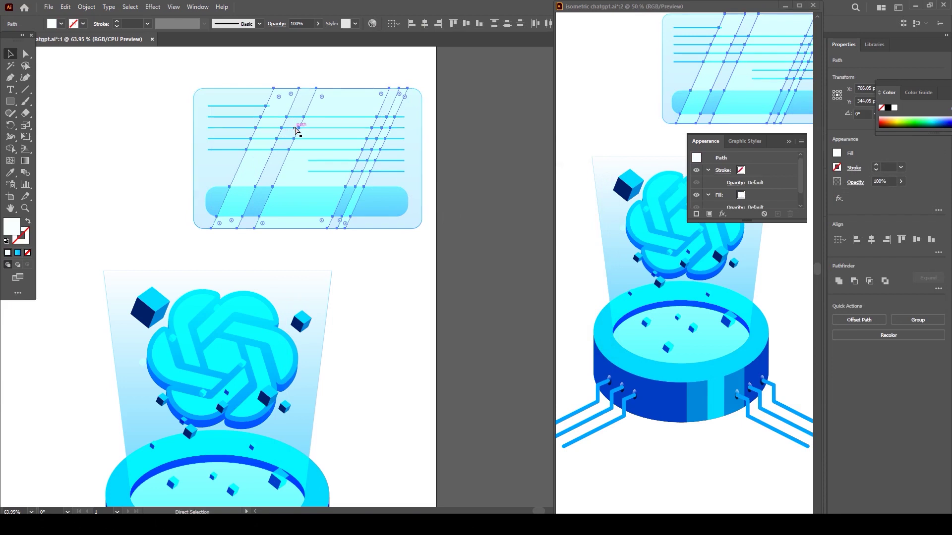
key(ctrl+x)
click(335, 121)
key(ctrl+v)
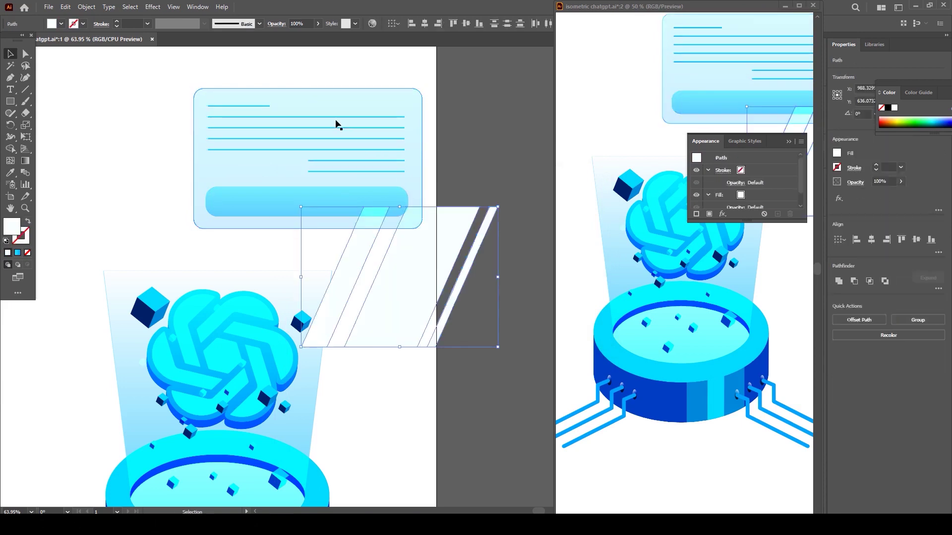
Move the pasted stripes up and across onto the card, flush with its upper and lower edges
key(shift+Up)
key(shift+Up)
key(shift+Up)
key(shift+Up)
key(shift+Up)
key(shift+Up)
key(shift+Up)
key(shift+Up)
key(shift+Up)
key(shift+Up)
key(shift+Up)
key(shift+Up)
key(shift+Up)
key(shift+Up)
key(shift+Up)
key(shift+Up)
key(shift+Up)
key(shift+Up)
key(shift+Up)
key(shift+Up)
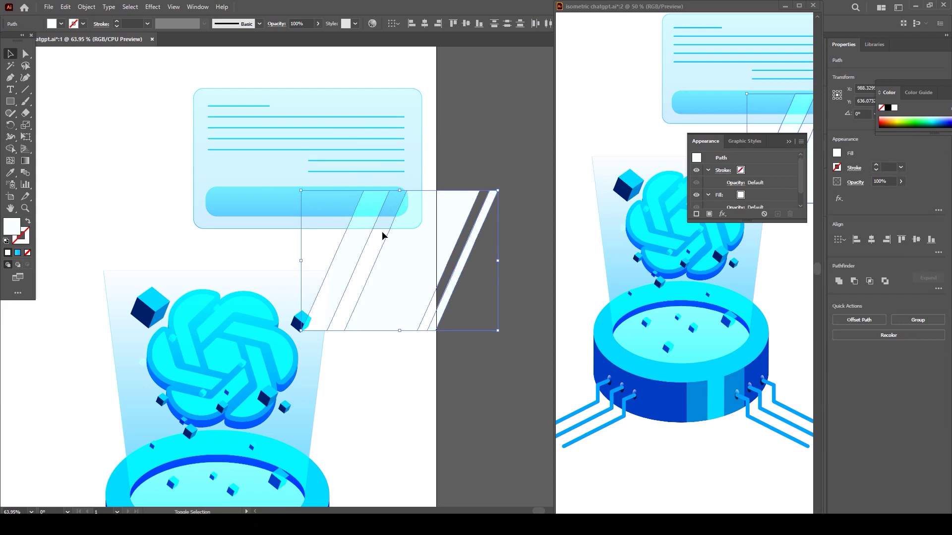
key(shift+Up)
key(shift+Up)
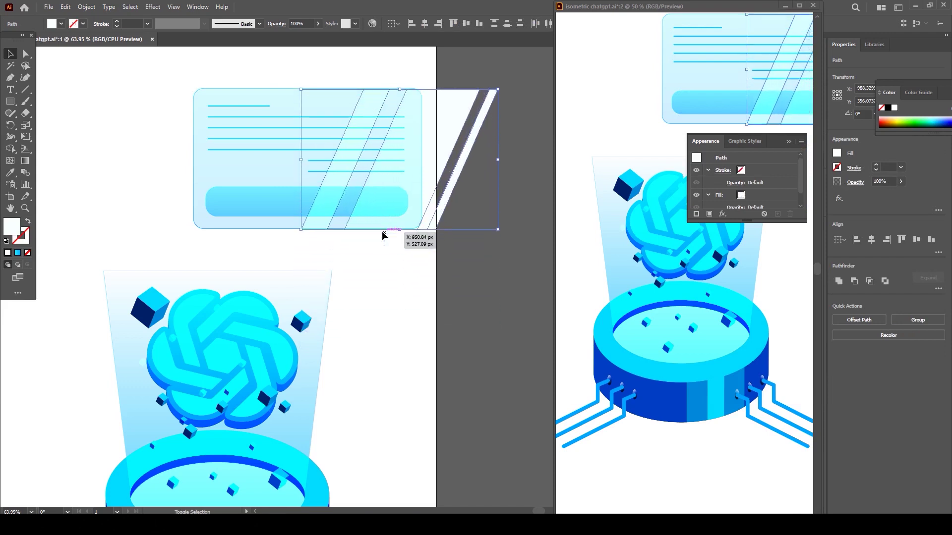
key(Up)
key(Up)
key(Up)
key(shift+Left)
key(shift+Left)
key(shift+Left)
key(shift+Left)
key(shift+Left)
key(shift+Left)
key(shift+Left)
key(shift+Left)
key(shift+Left)
key(shift+Left)
key(shift+Left)
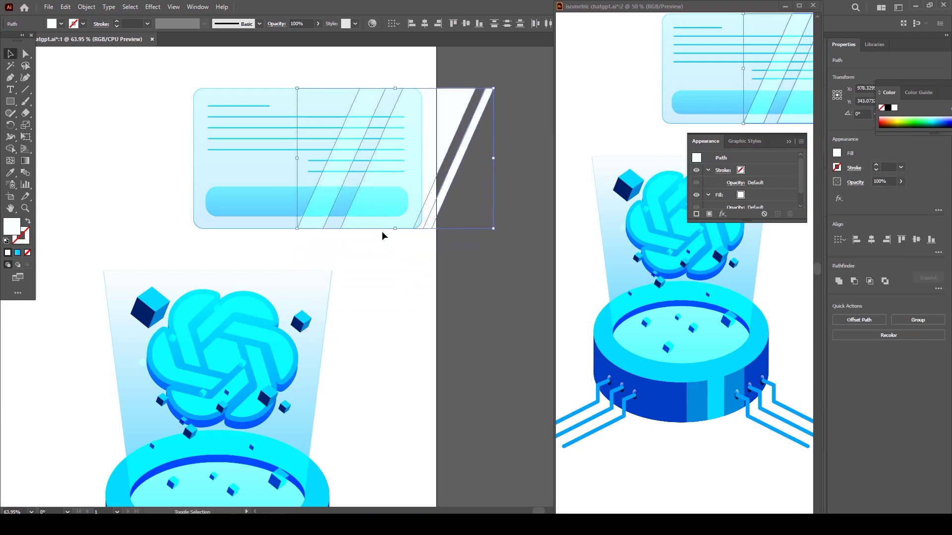
key(shift+Left)
key(shift+Left)
key(shift+Left)
key(shift+Left)
key(shift+Left)
key(shift+Left)
key(shift+Left)
key(shift+Left)
key(shift+Left)
key(shift+Left)
key(shift+Left)
key(shift+Left)
key(shift+Left)
key(shift+Left)
key(shift+Left)
key(shift+Left)
key(shift+Left)
key(shift+Left)
key(shift+Left)
key(shift+Left)
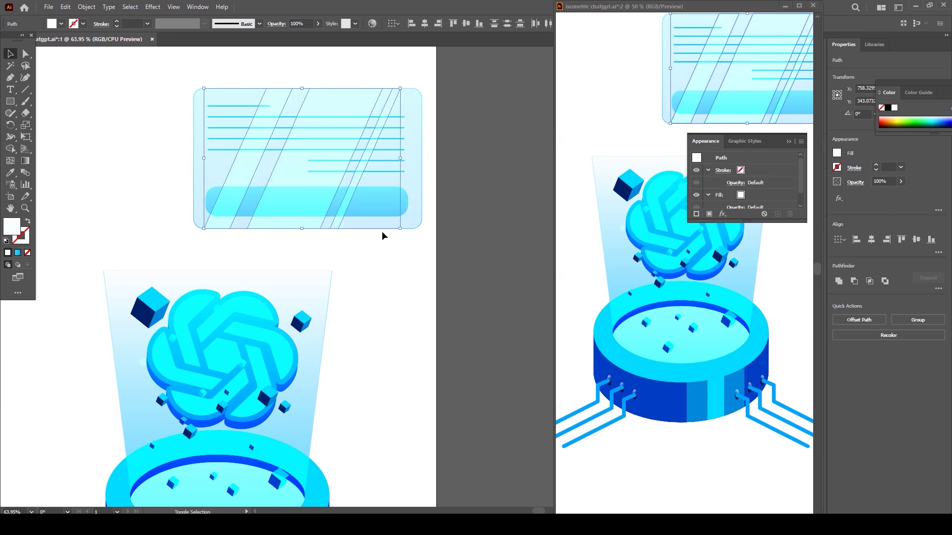
Group the three shine stripes together with the card
click(788, 142)
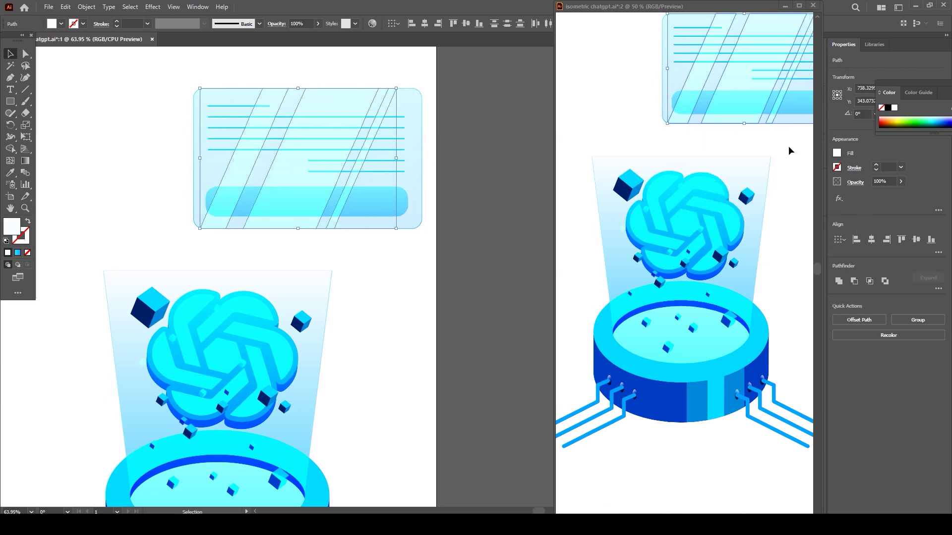
click(424, 124)
drag(420, 130, 393, 139)
key(ctrl+z)
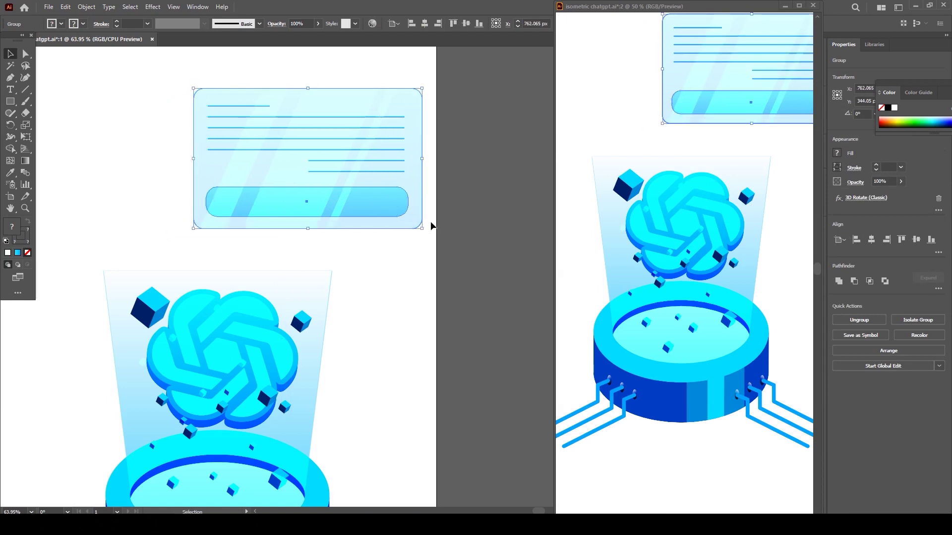
key(ctrl+z)
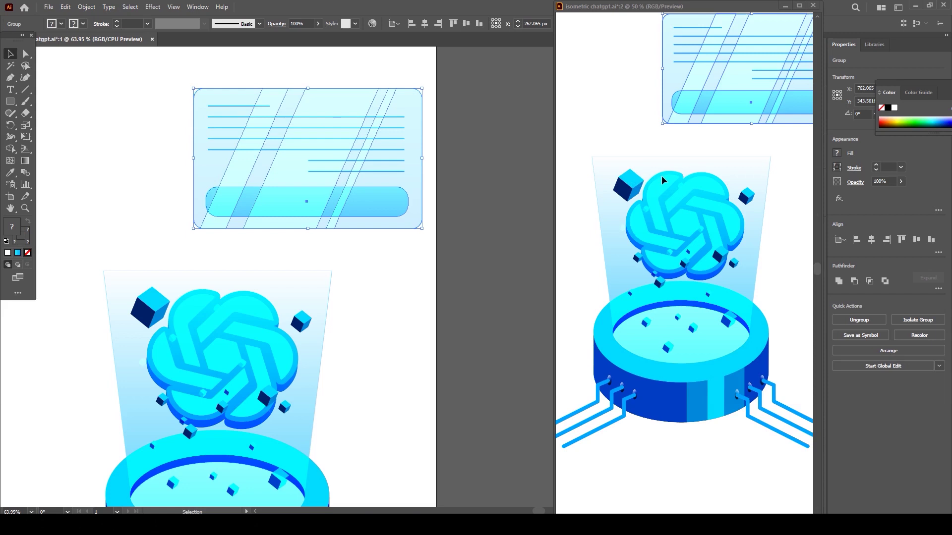
click(839, 199)
mouse_move(863, 224)
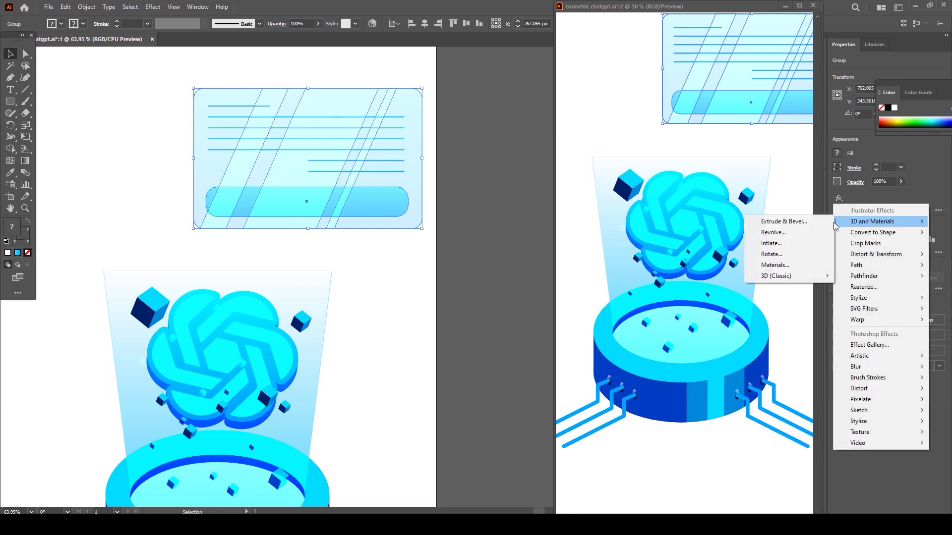
mouse_move(791, 280)
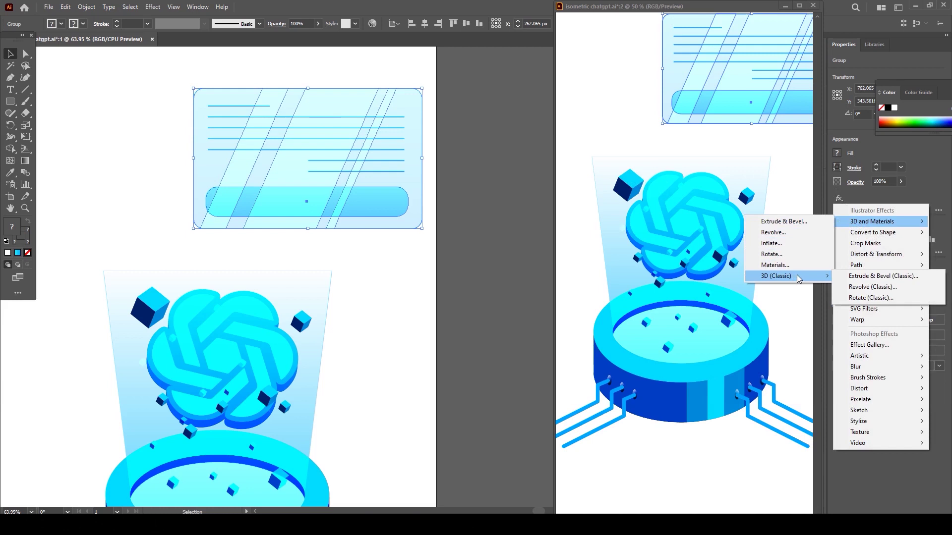
click(868, 297)
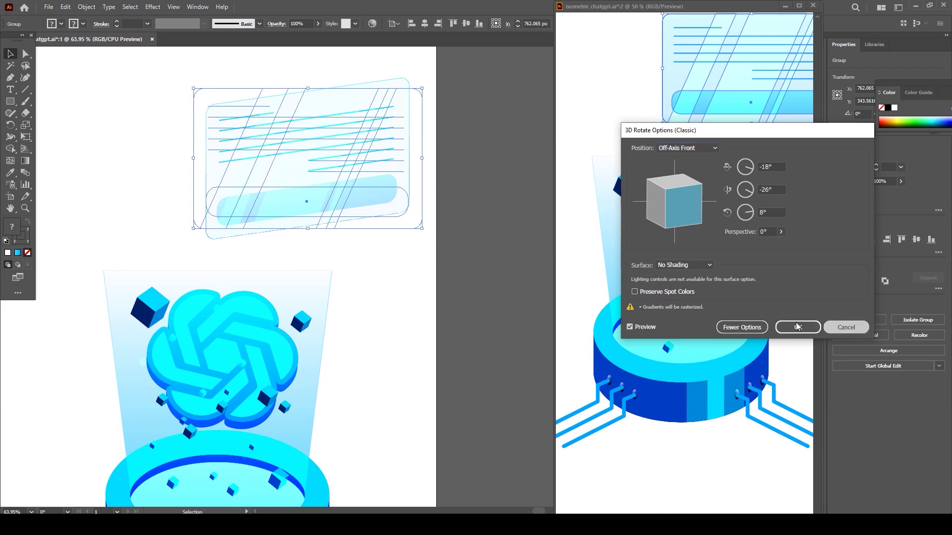
click(845, 327)
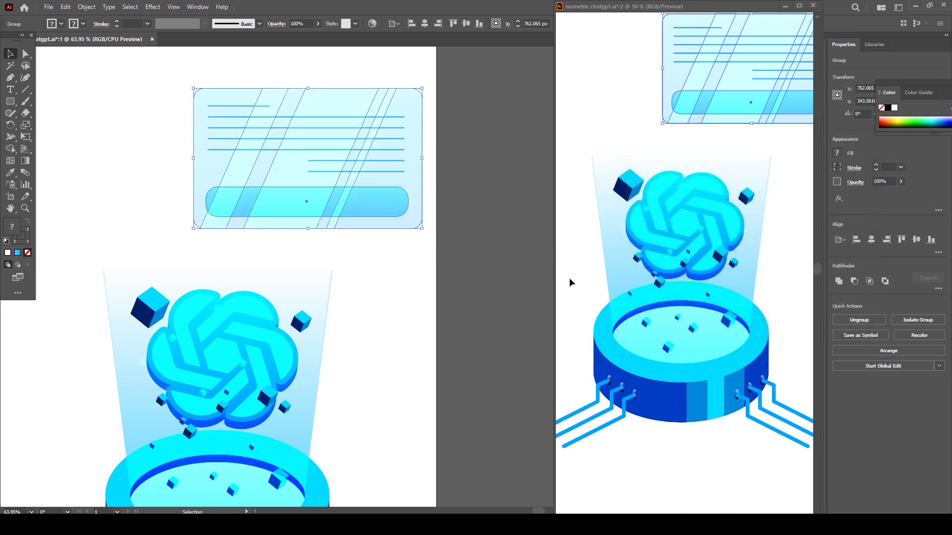
Replace the gradient fill of the card's input bar with a solid light cyan
click(485, 216)
click(26, 54)
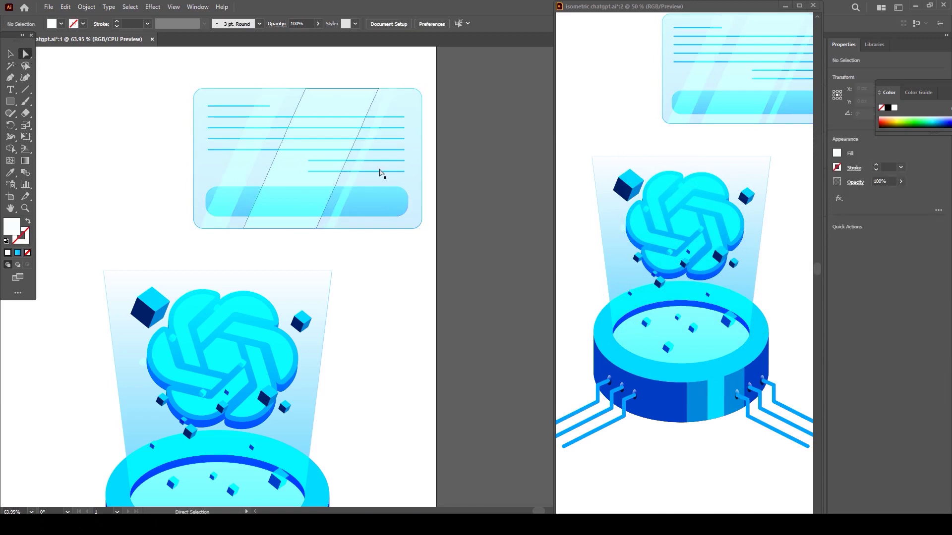
click(374, 212)
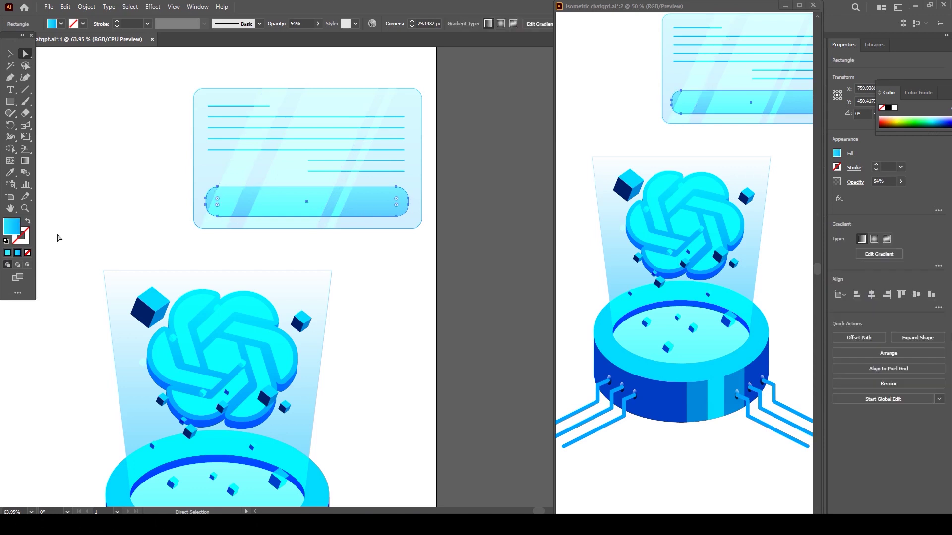
click(8, 252)
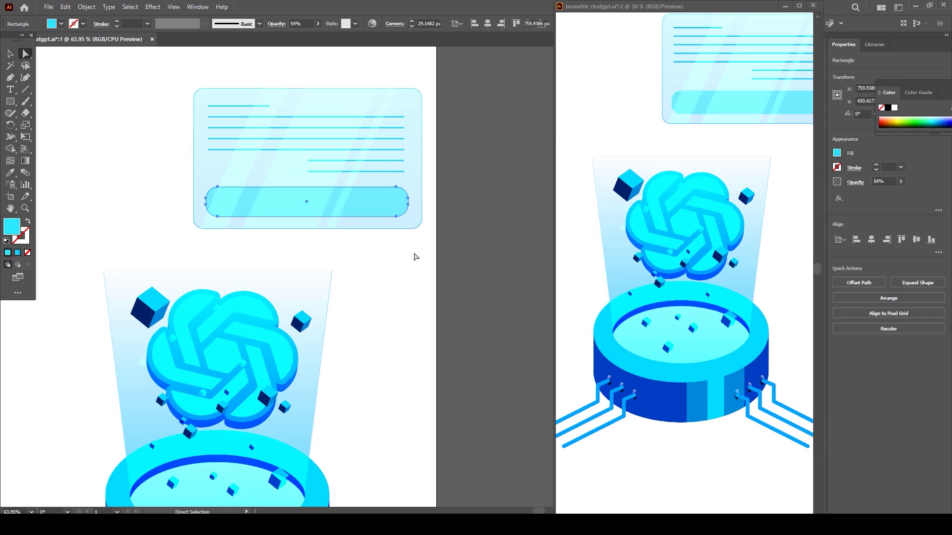
click(414, 255)
Replace the gradient strokes of all the card's text lines, including the short top line, with solid light cyan
click(393, 171)
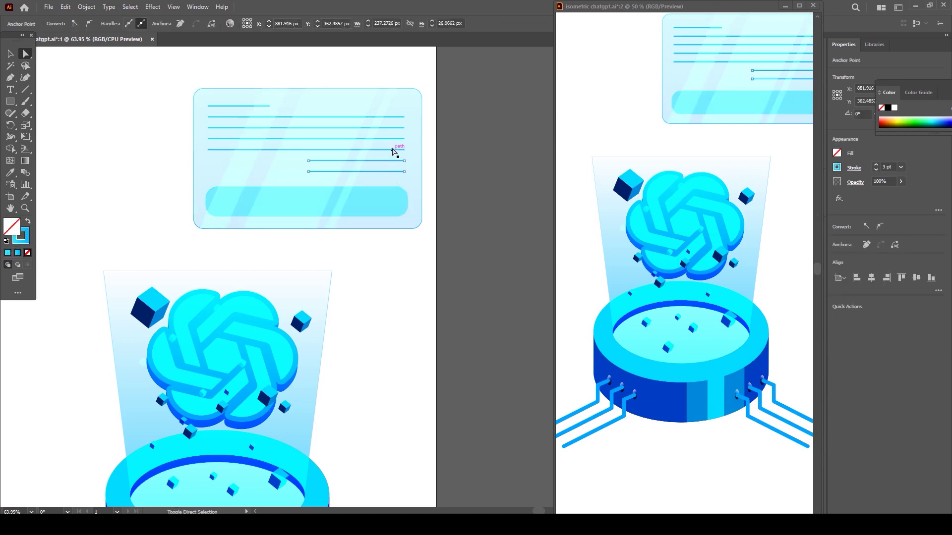
shift+click(396, 141)
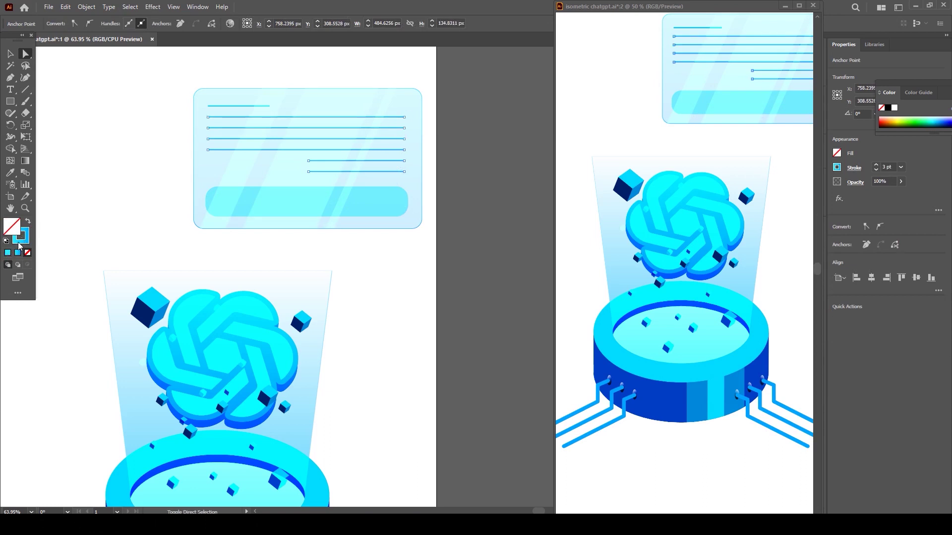
click(89, 228)
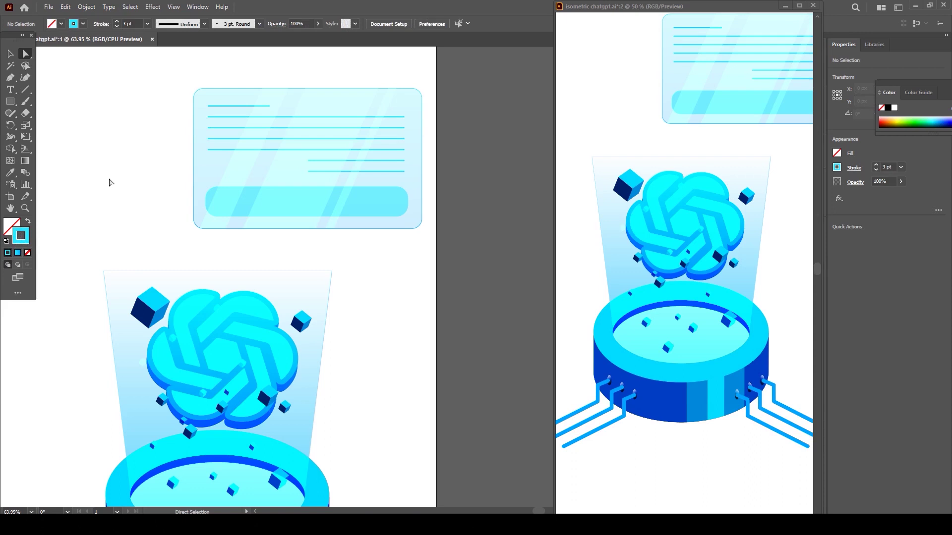
click(221, 106)
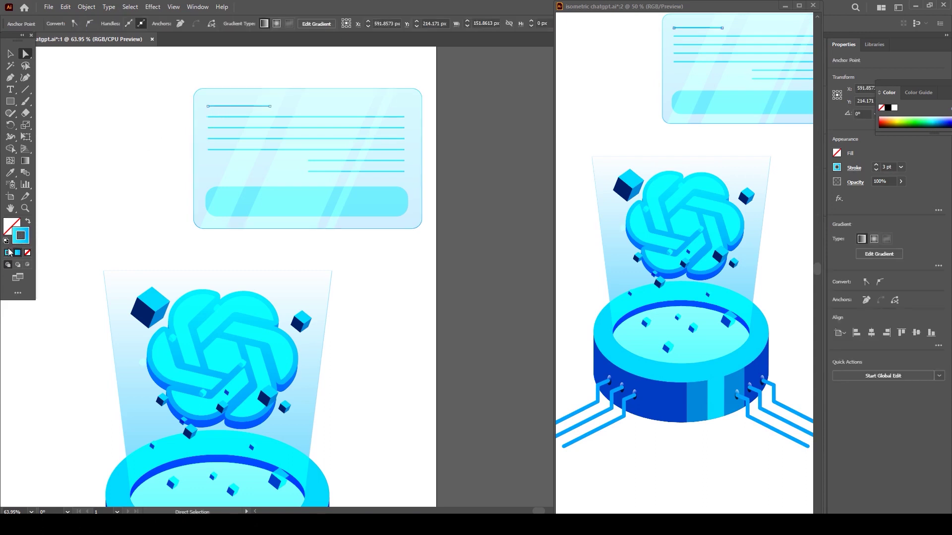
click(124, 191)
Apply a 3D Rotate (Classic) effect with the Isometric Left position to the grouped chat card
key(v)
click(248, 179)
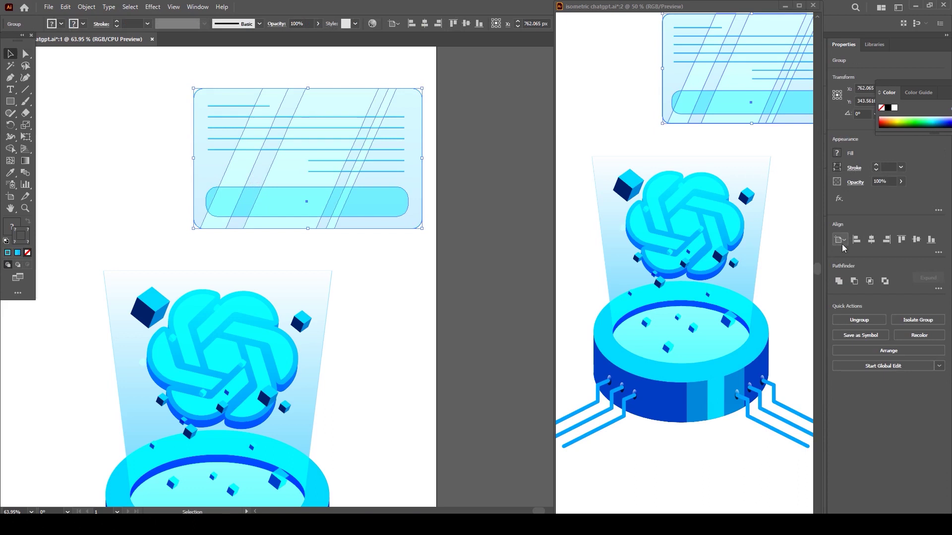
click(839, 199)
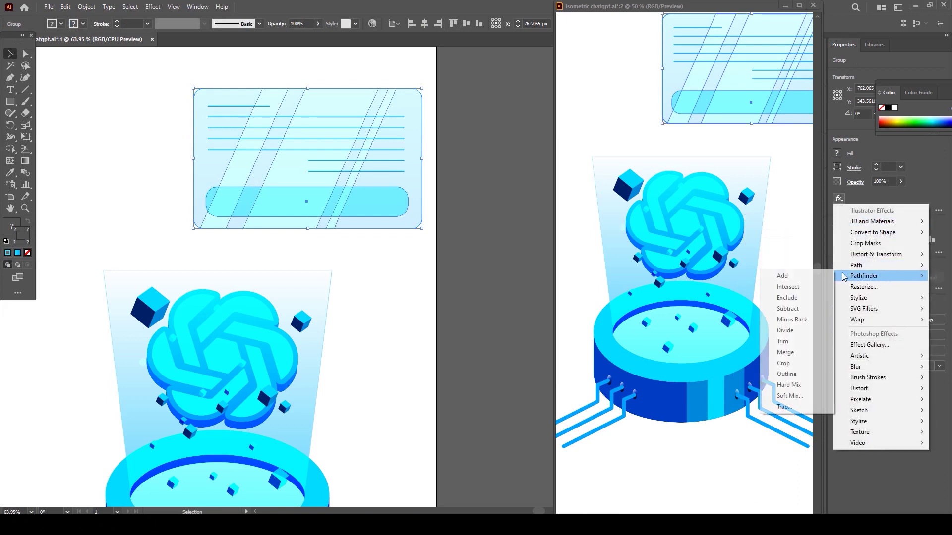
mouse_move(814, 277)
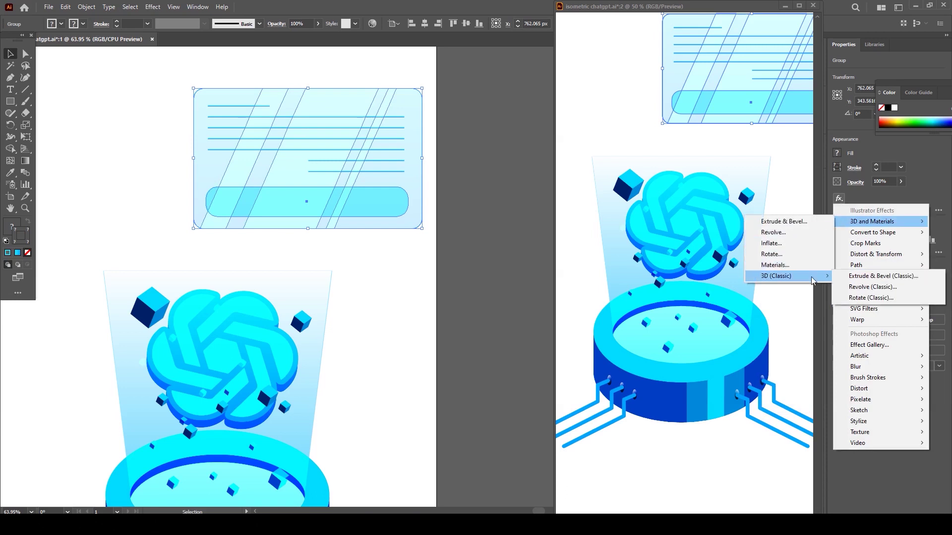
click(858, 298)
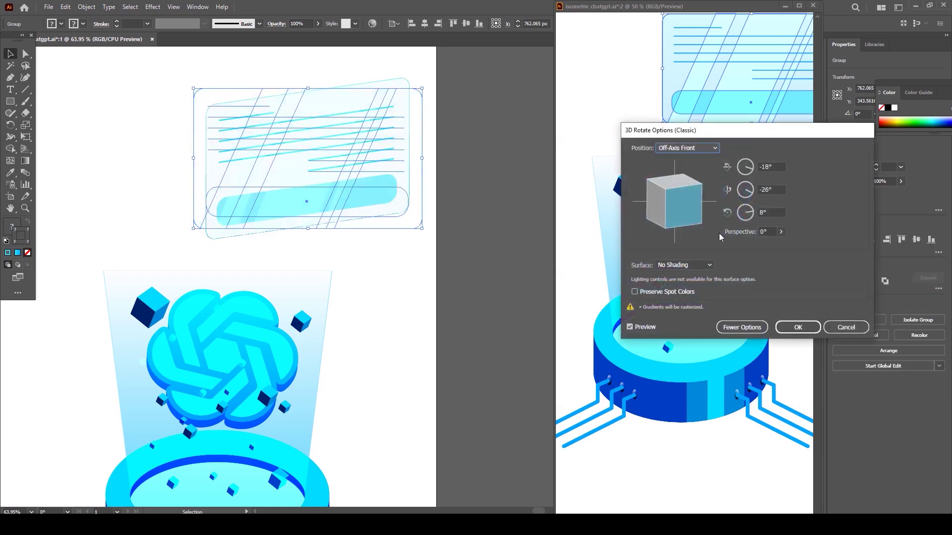
click(712, 149)
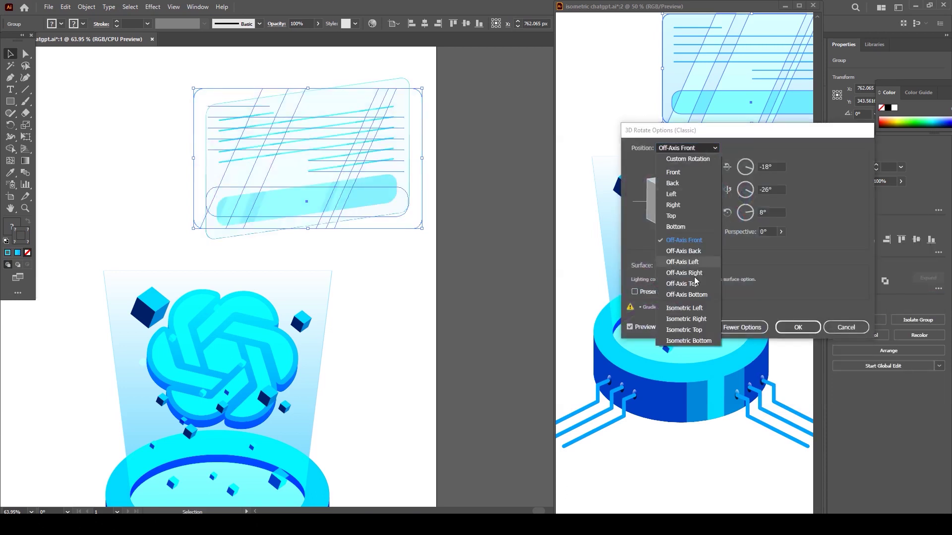
click(699, 308)
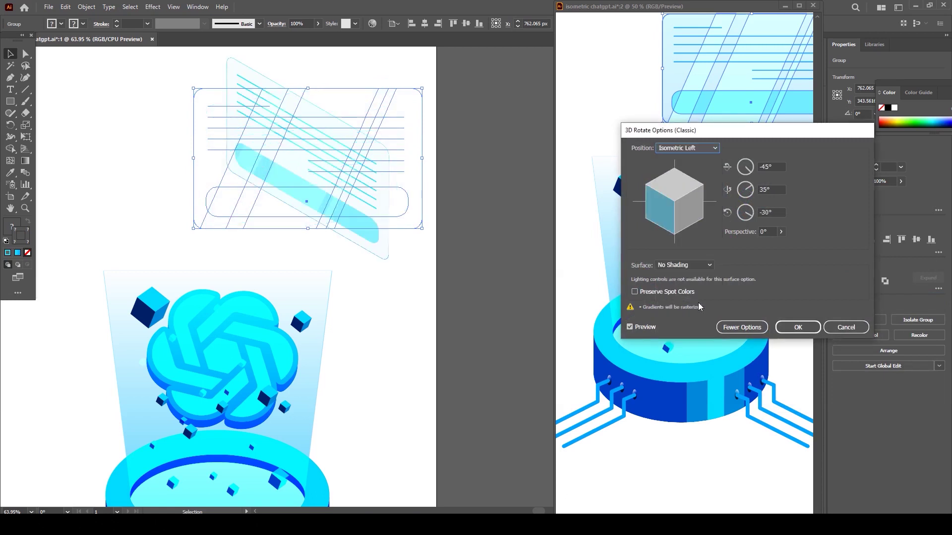
click(797, 328)
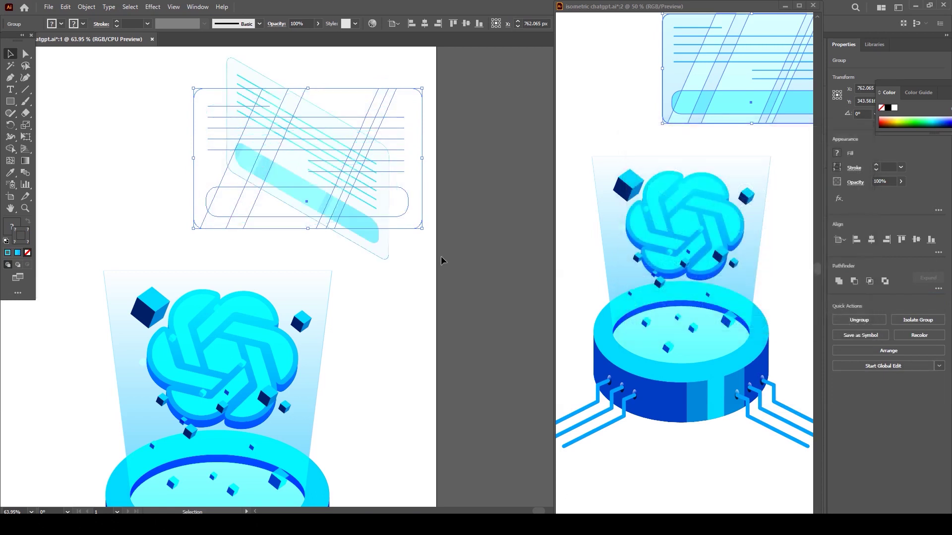
click(492, 243)
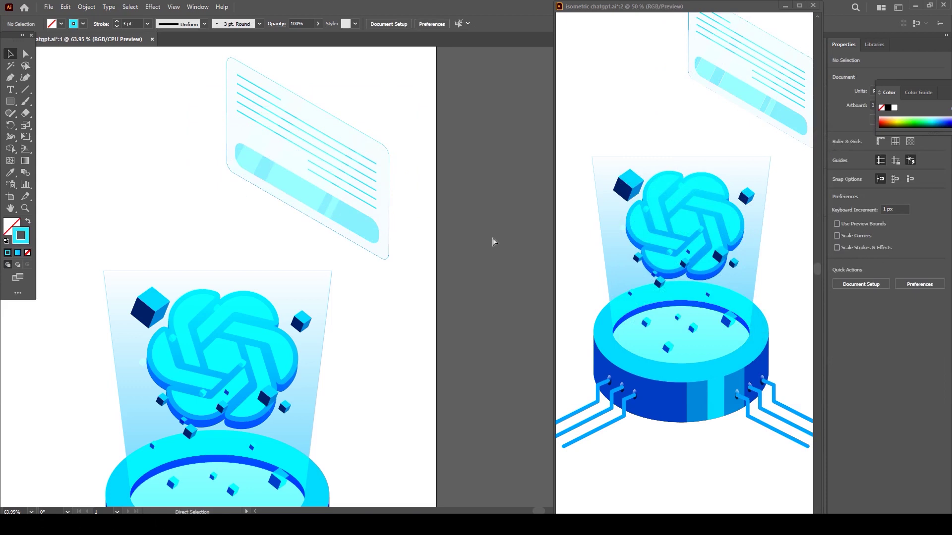
Isolate the base group, delete the translucent light beam around the logo, and leave isolation
key(ctrl+minus)
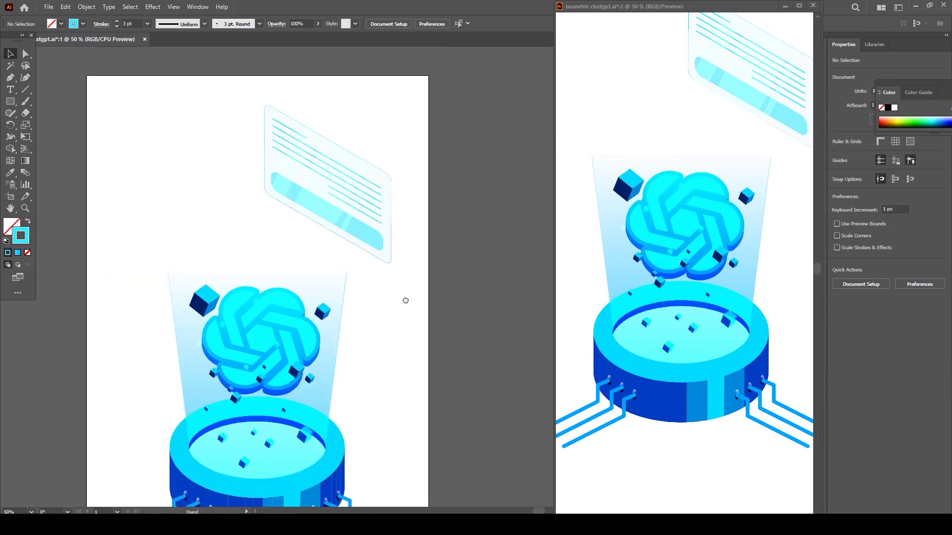
drag(404, 299, 422, 237)
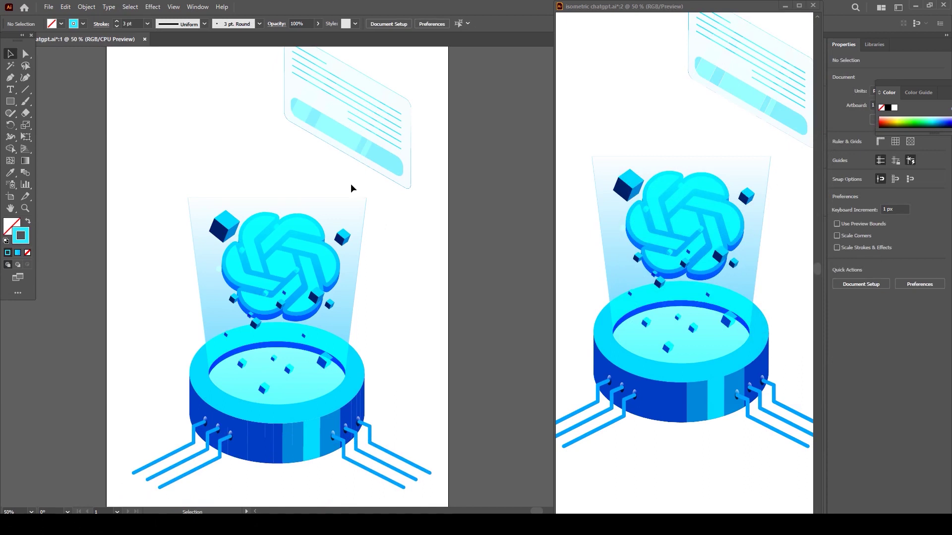
click(364, 221)
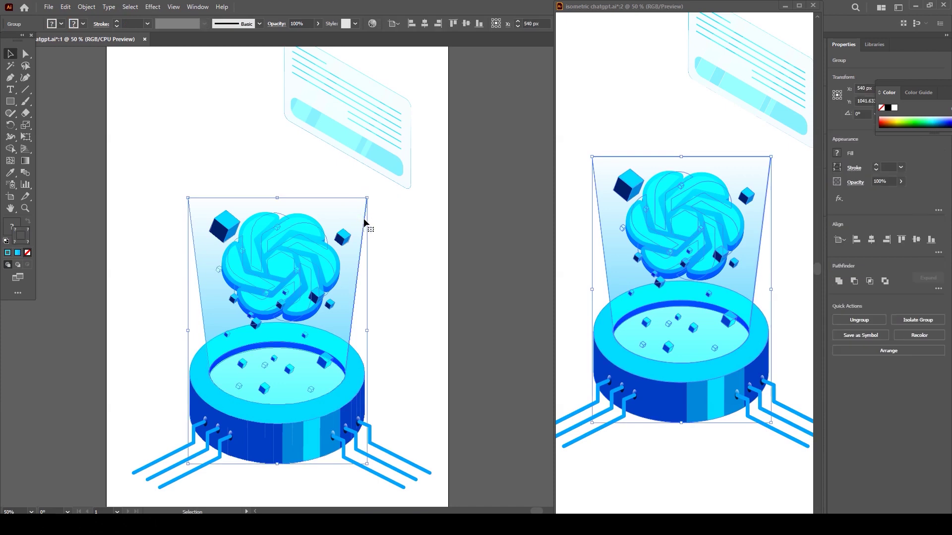
double_click(360, 215)
drag(360, 215, 385, 216)
key(ctrl+z)
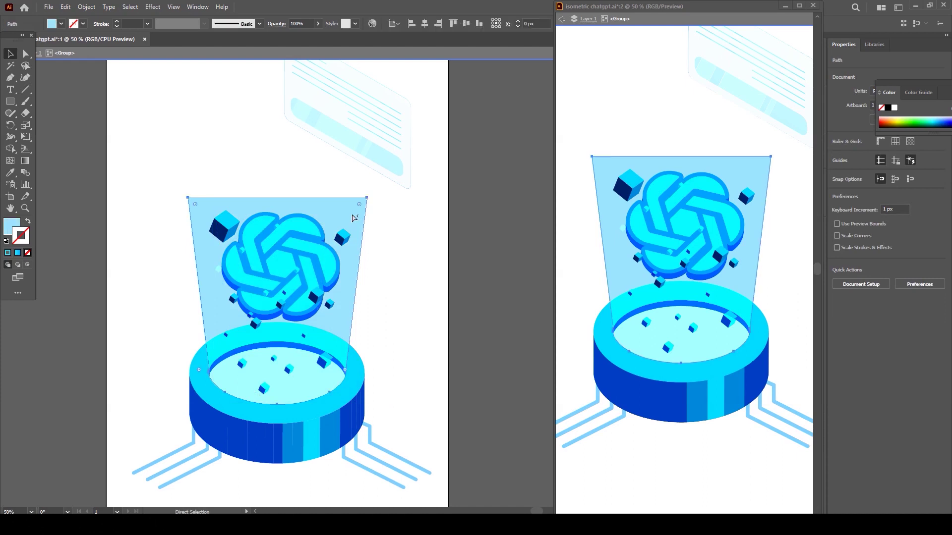
key(Delete)
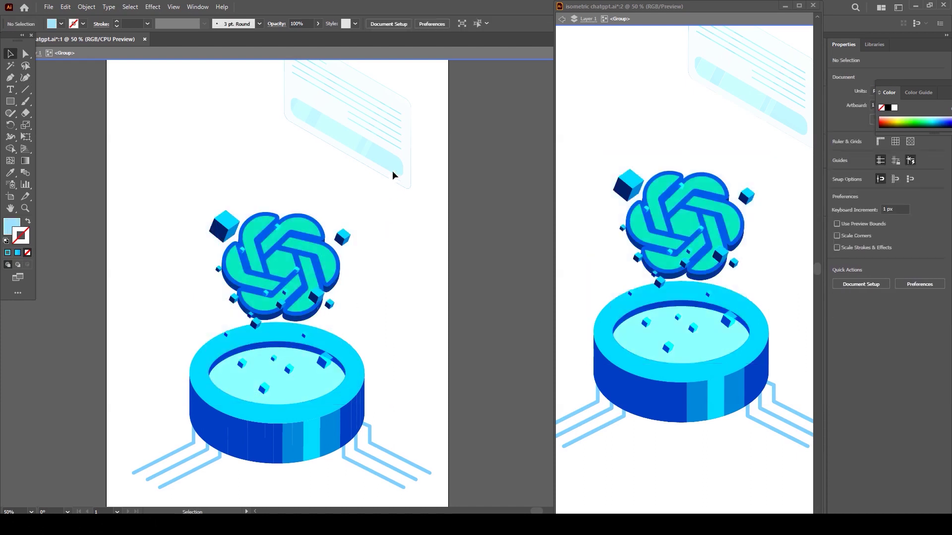
double_click(391, 208)
Place the isometric card near the artboard's upper right and duplicate it across to the left
drag(388, 169, 395, 221)
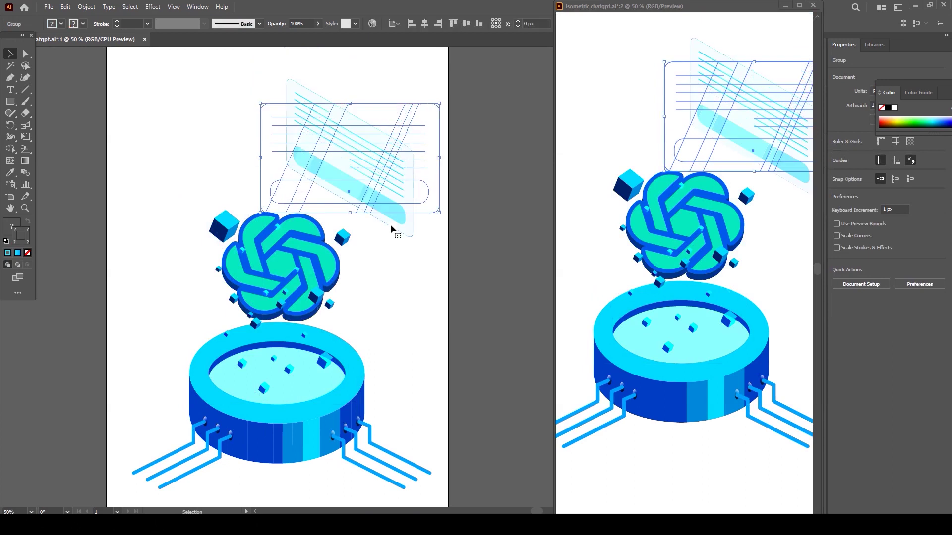
key(ctrl+z)
click(400, 284)
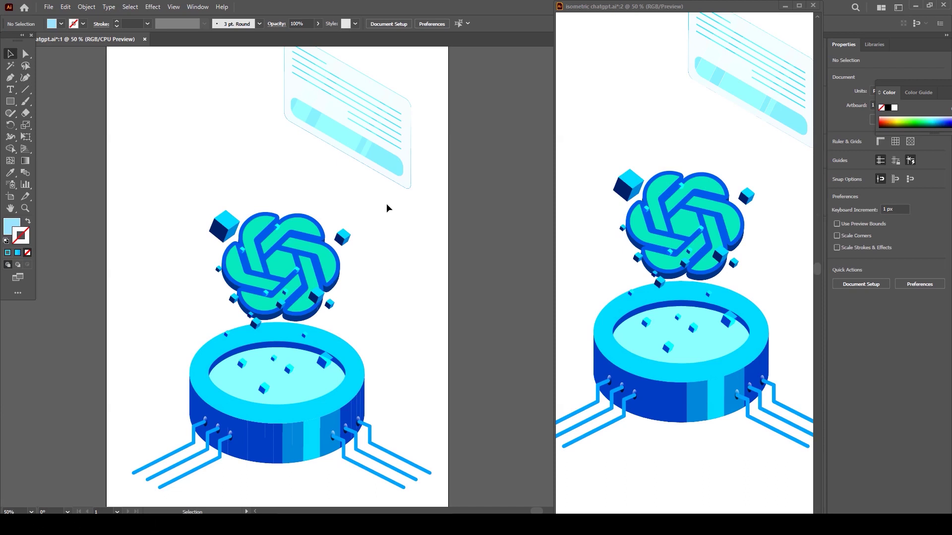
drag(392, 168, 257, 182)
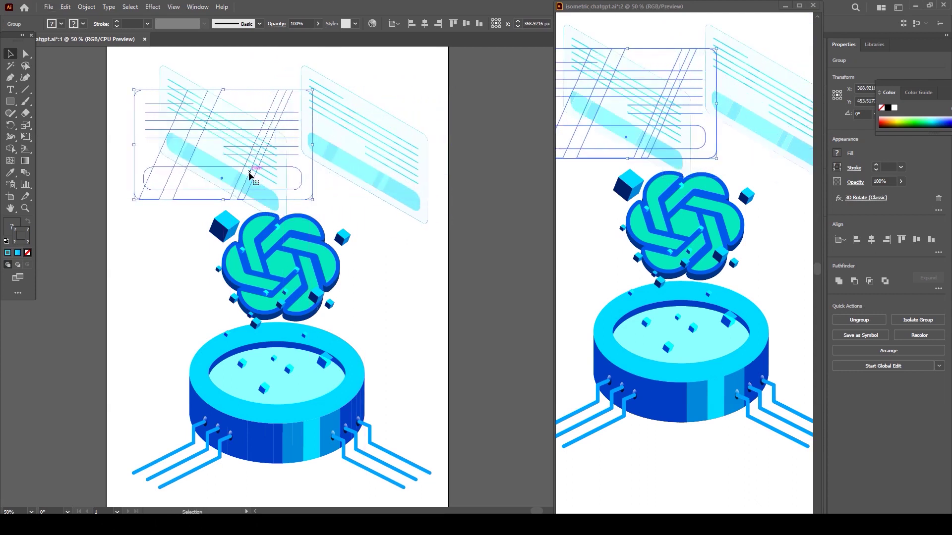
Try to reflect the duplicated card across the vertical axis
right_click(249, 176)
mouse_move(281, 333)
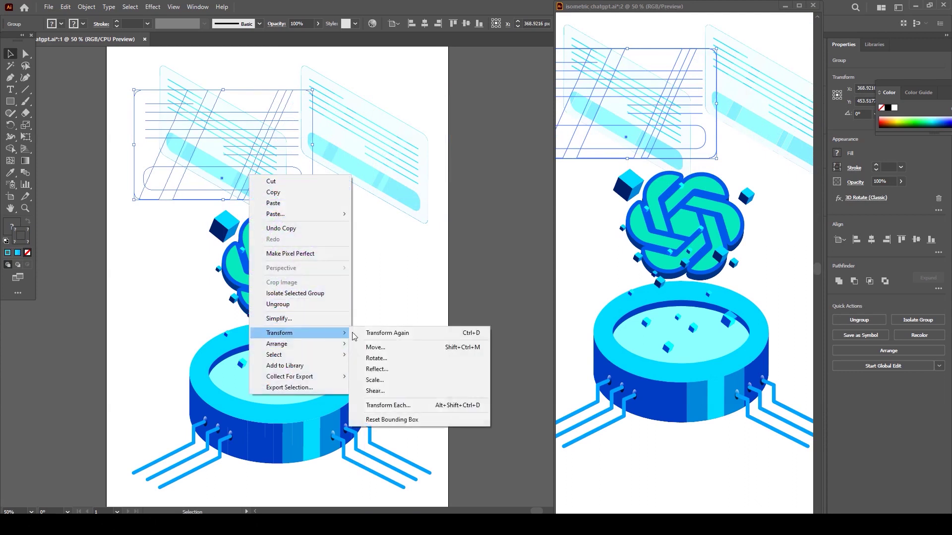
click(383, 372)
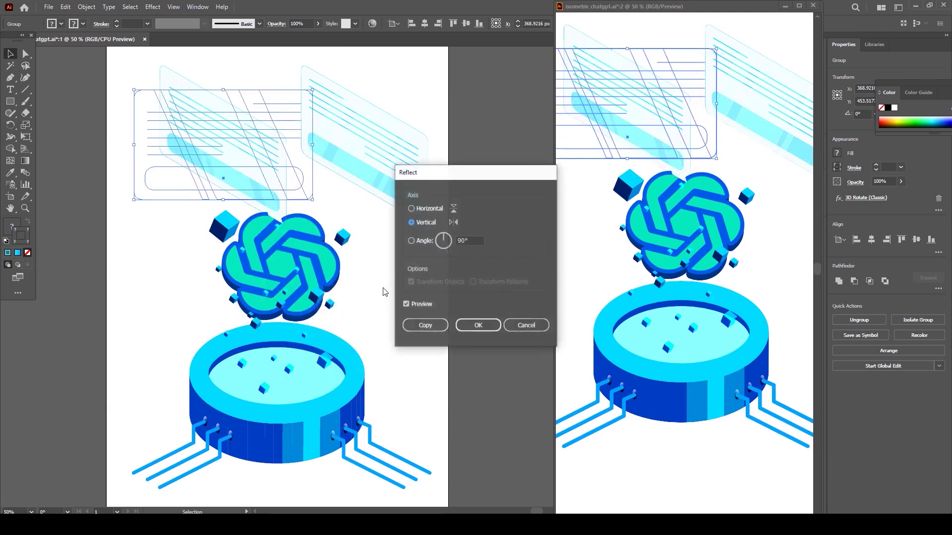
click(478, 327)
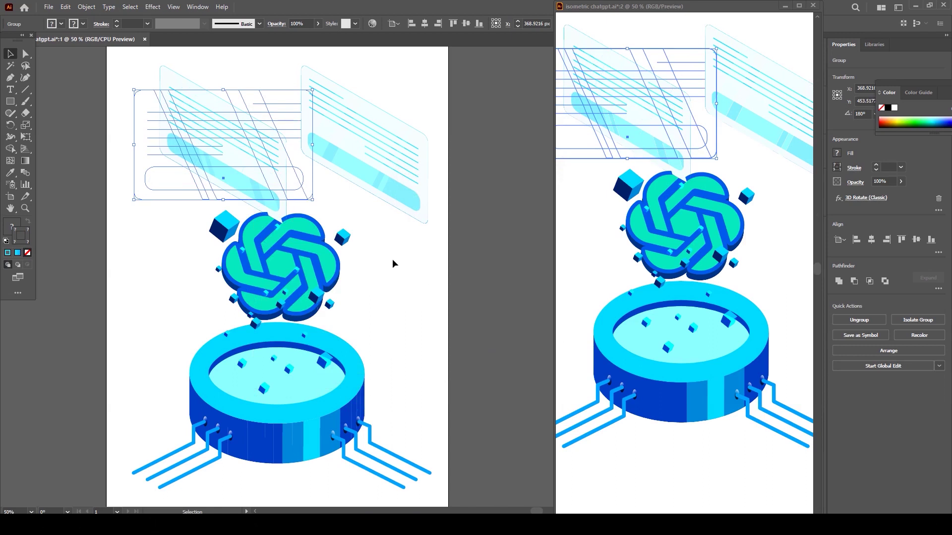
key(ctrl+z)
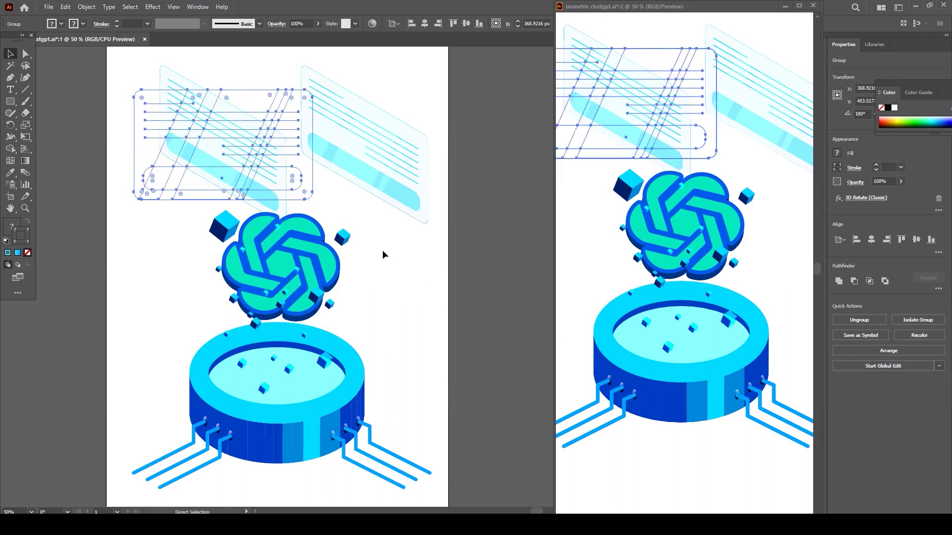
click(385, 249)
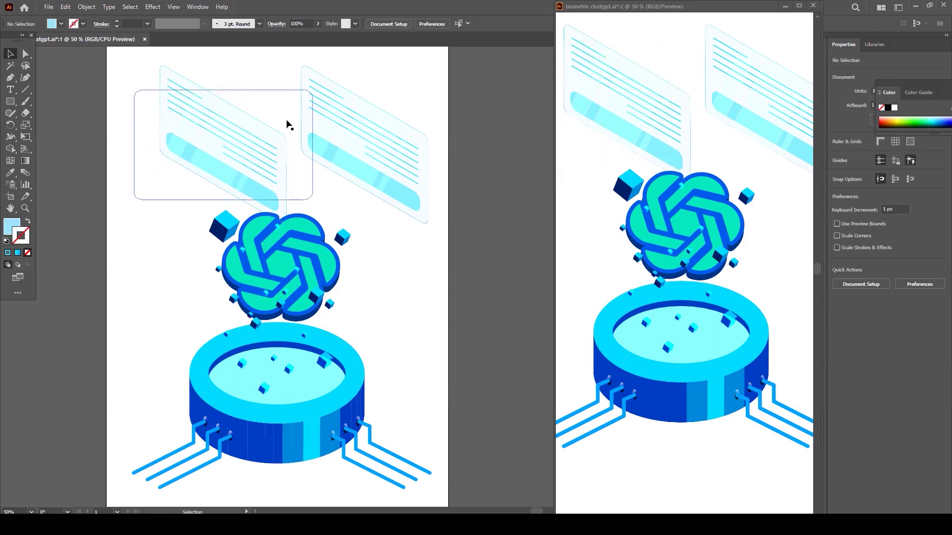
Change the duplicated card's 3D Rotate (Classic) position to Isometric Right
click(274, 90)
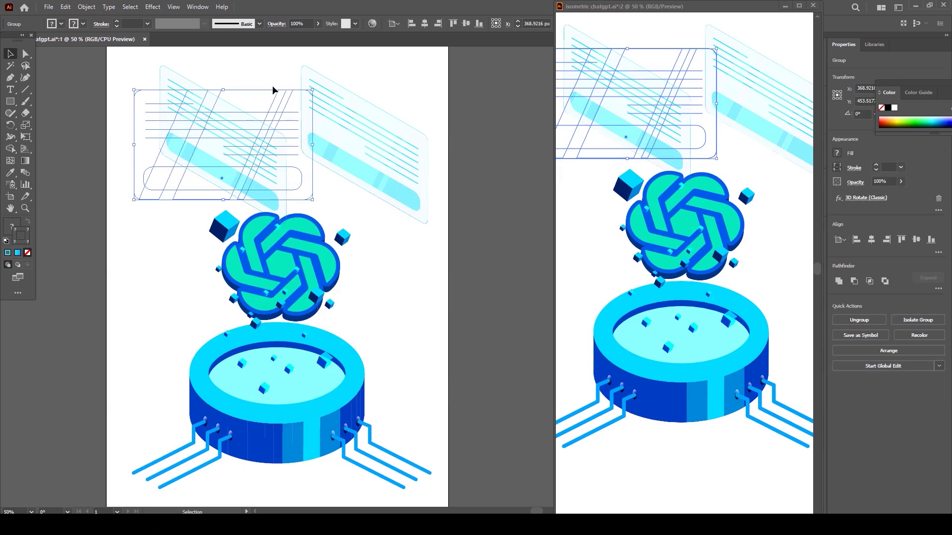
click(857, 198)
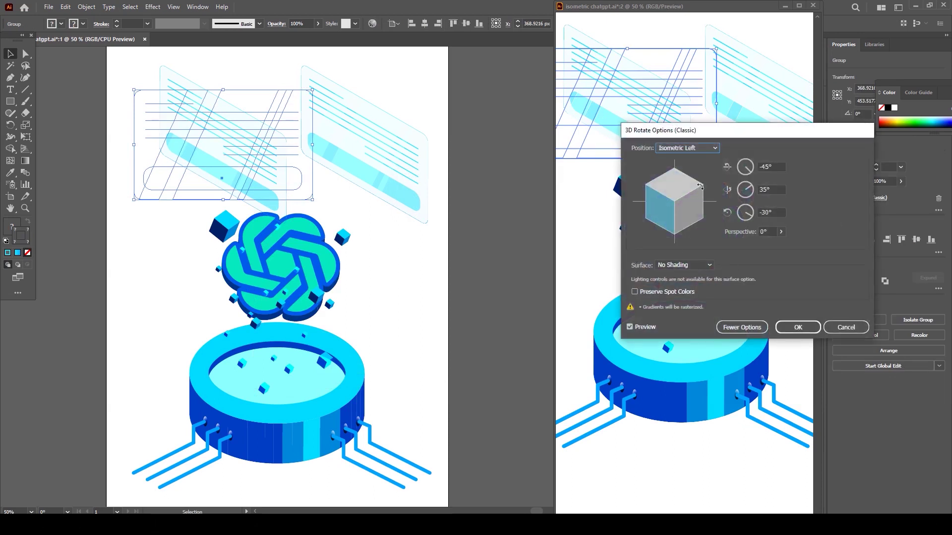
click(708, 148)
click(686, 315)
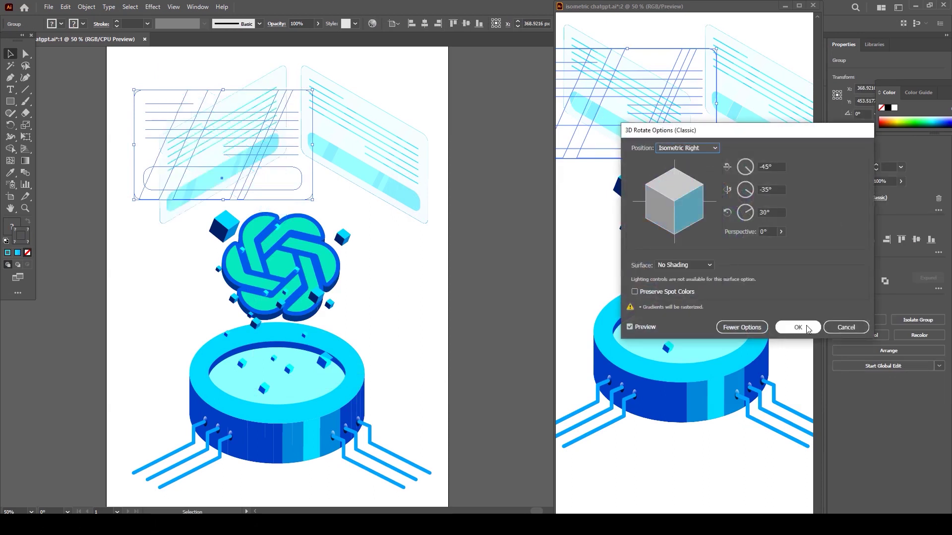
click(798, 327)
Move the duplicated card outward and adjust both cards so they sit symmetrically above either side of the logo
drag(183, 179, 146, 176)
click(341, 149)
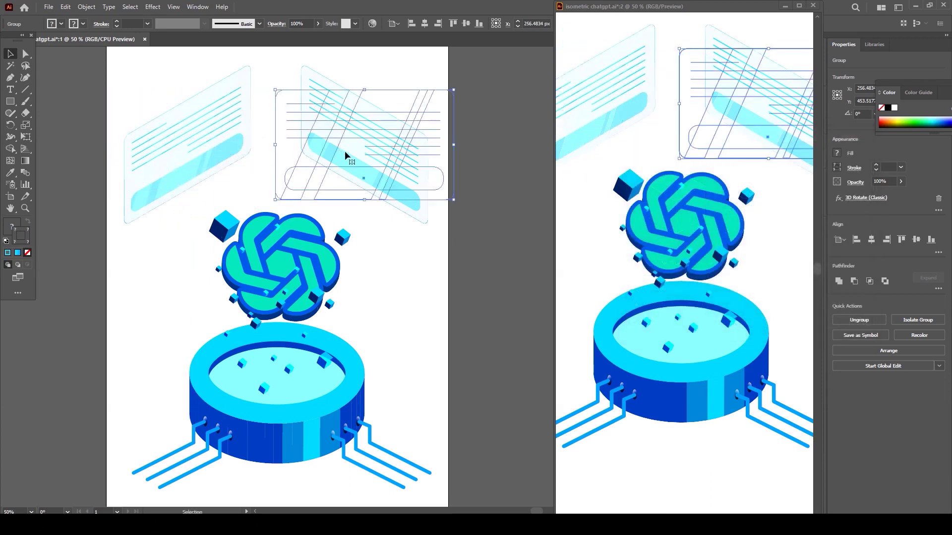
shift+click(228, 161)
drag(242, 154, 266, 162)
drag(328, 185, 327, 176)
click(396, 255)
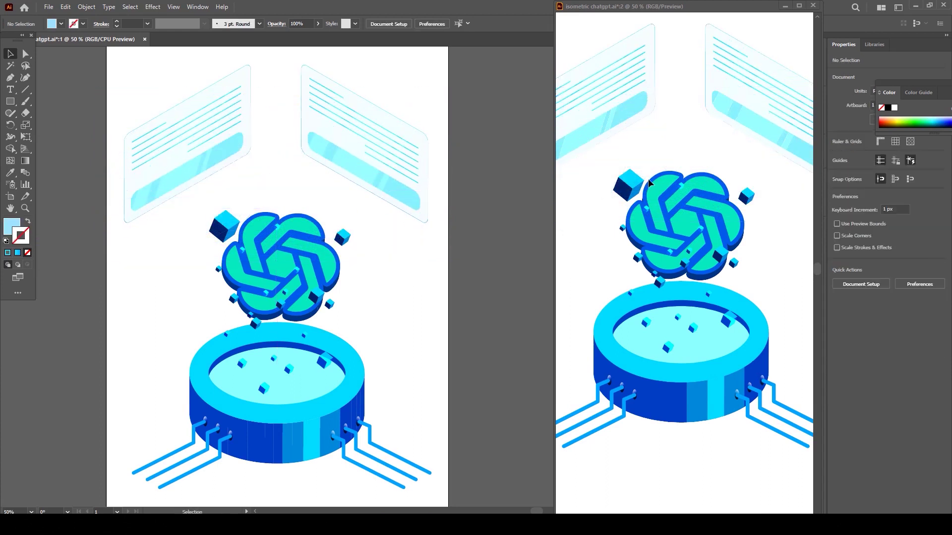
Examine the whole composition with both cards, keeping the full illustration in view in the second document window
key(ctrl+minus)
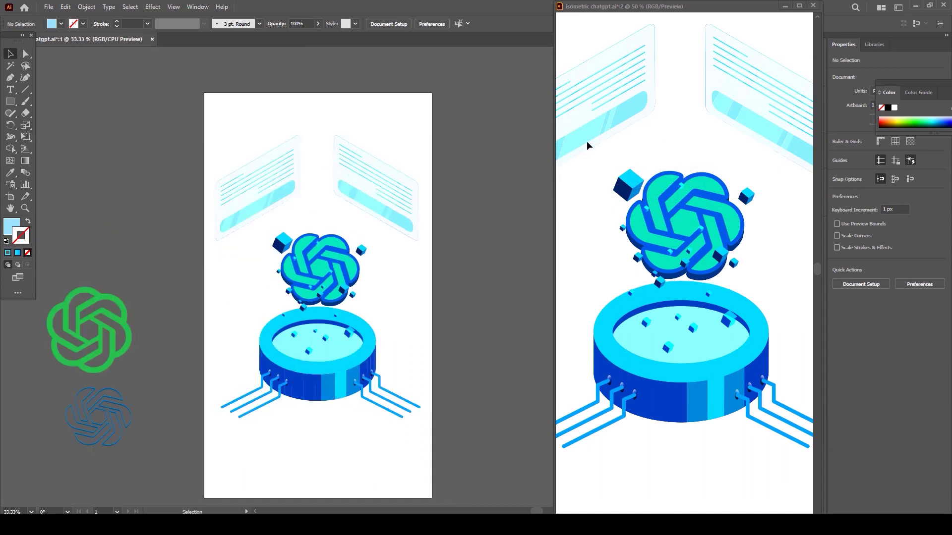
click(578, 160)
key(ctrl+minus)
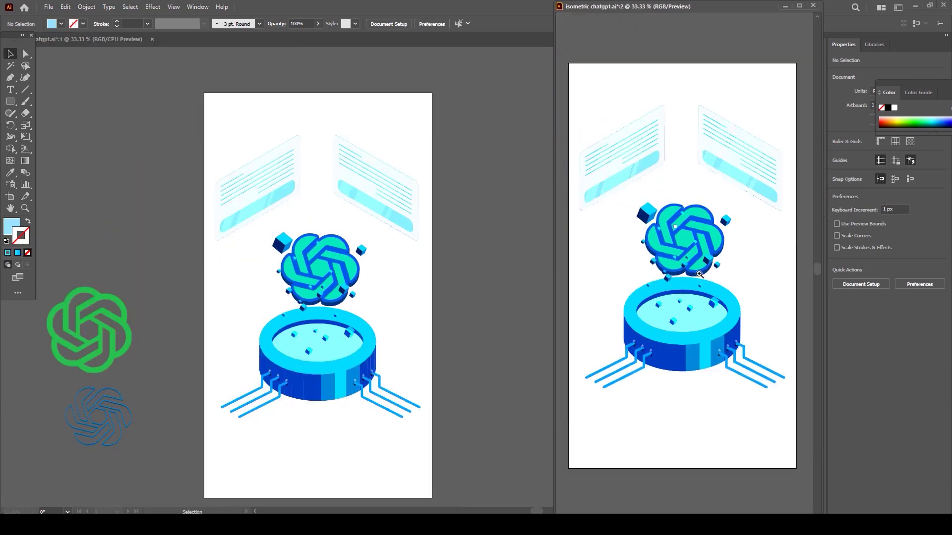
ctrl+click(688, 281)
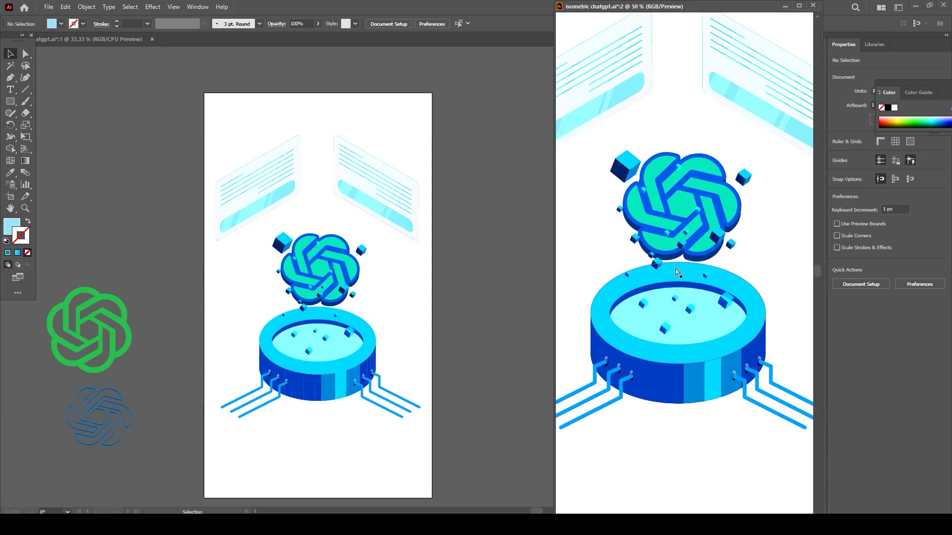
key(ctrl+minus)
drag(571, 61, 571, 122)
drag(640, 132, 640, 106)
click(441, 205)
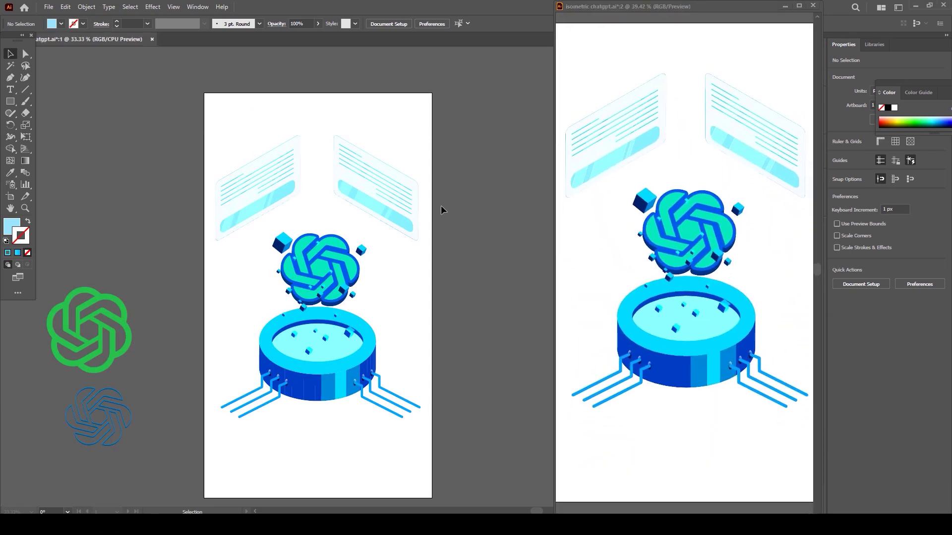
Duplicate the base's light inner ellipse together with its dark inner rim and place the copy beside the logo
key(z)
drag(229, 309, 466, 422)
key(a)
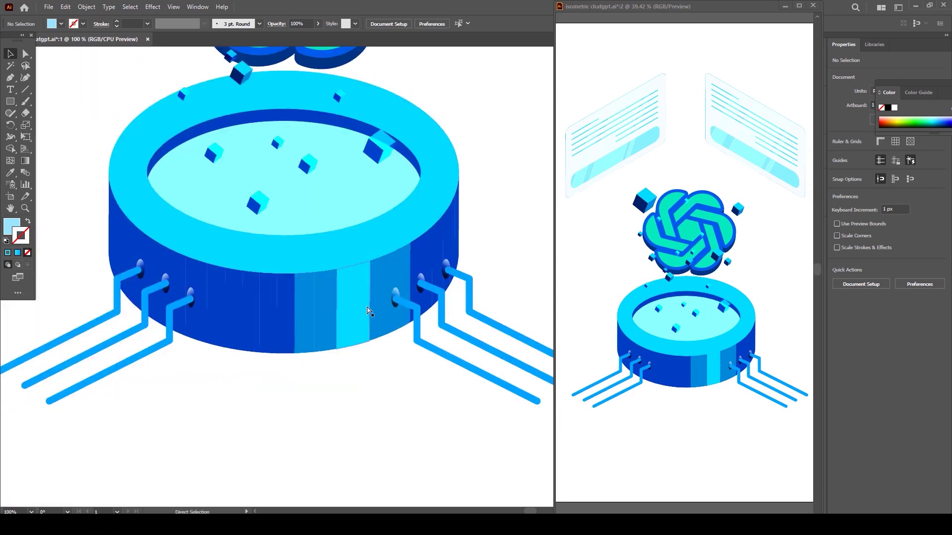
key(ctrl+minus)
key(ctrl+minus)
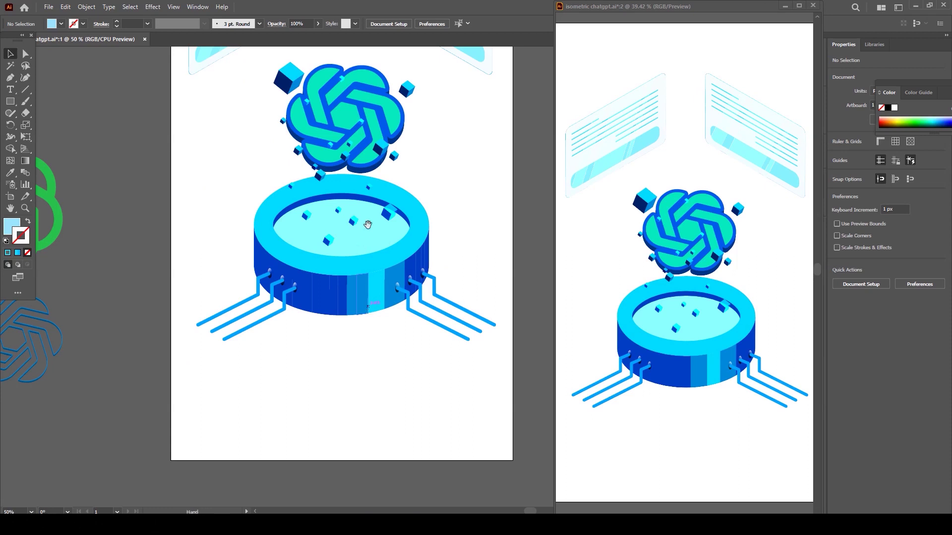
drag(367, 224, 362, 302)
click(348, 319)
shift+click(351, 275)
shift+click(351, 277)
click(10, 54)
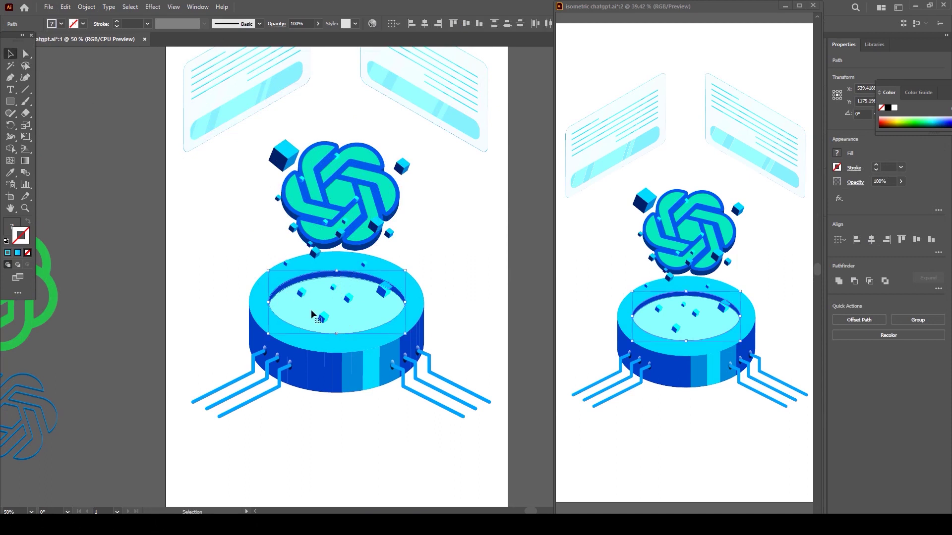
drag(319, 295, 240, 230)
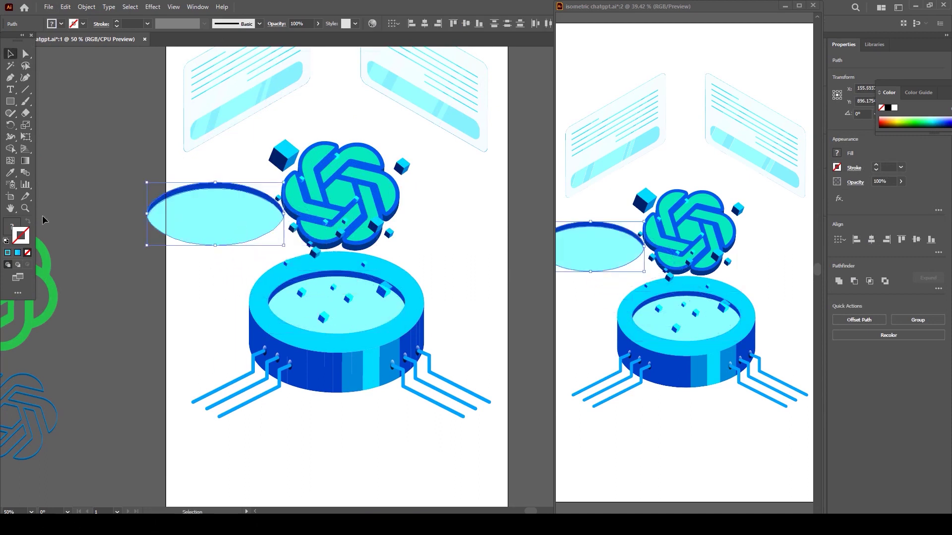
Unite the copied shapes into one light cyan ellipse, enlarge it, and centre it above the base behind the logo
click(839, 281)
drag(258, 222, 427, 196)
key(a)
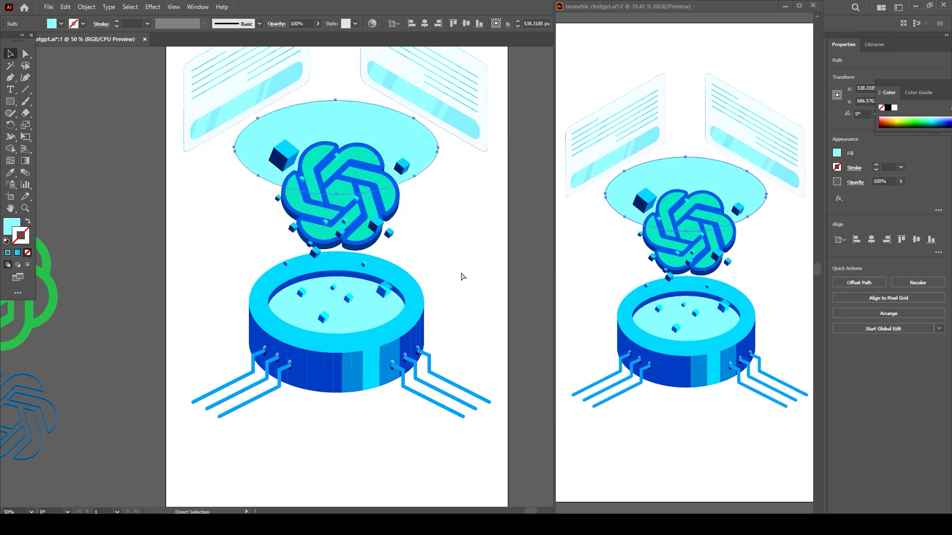
Replace the light cyan ellipse behind the logo with a pasted copy in front, placed higher over the logo's upper part
key(Delete)
key(ctrl+v)
drag(433, 264, 367, 127)
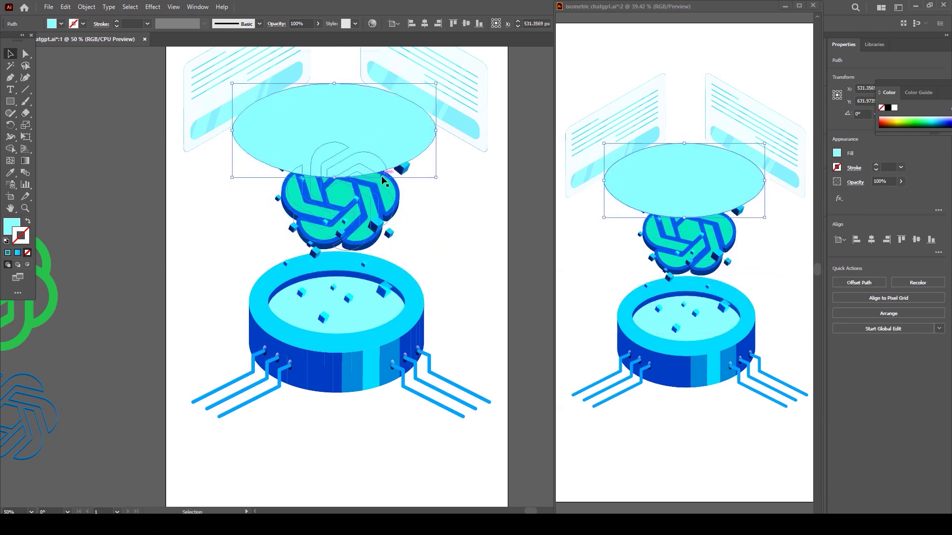
click(374, 314)
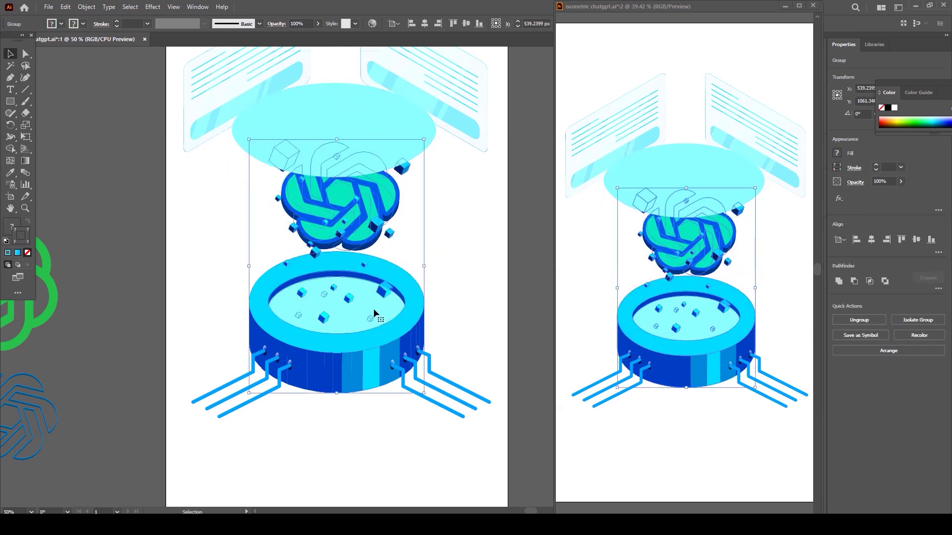
double_click(374, 308)
double_click(445, 237)
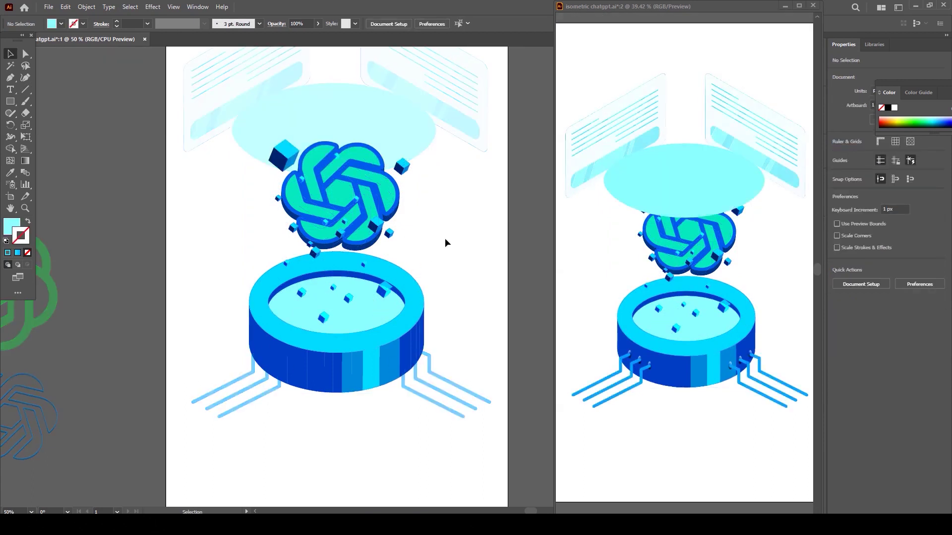
Duplicate the cyan ellipse straight down onto the base and scale the copy to fit the base's round inner opening
drag(382, 144, 382, 304)
drag(437, 240, 412, 256)
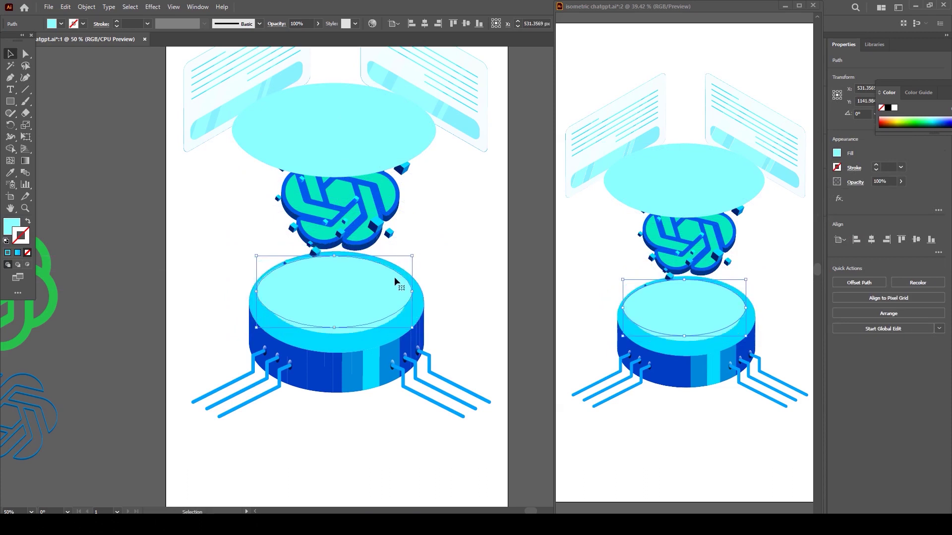
drag(378, 291, 381, 293)
key(ctrl+z)
mouse_move(412, 257)
mouse_down()
mouse_move(364, 293)
mouse_move(405, 266)
mouse_up()
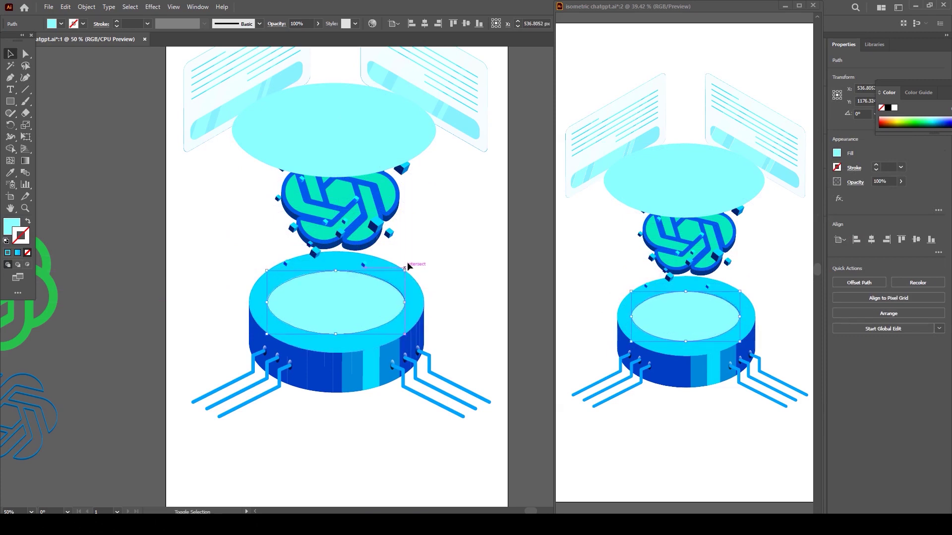
click(435, 253)
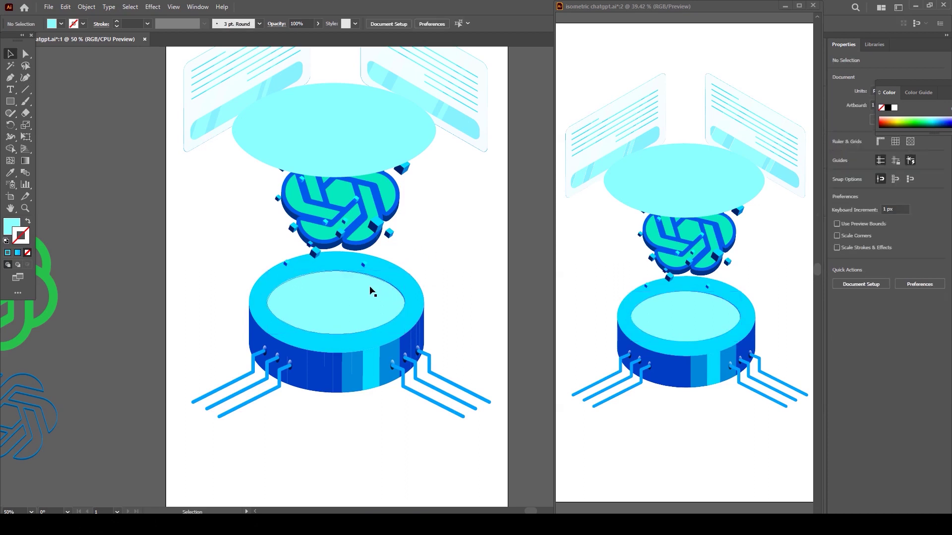
Fine-tune the lower ellipse so its edge lines up precisely with the rim of the base's opening
click(337, 278)
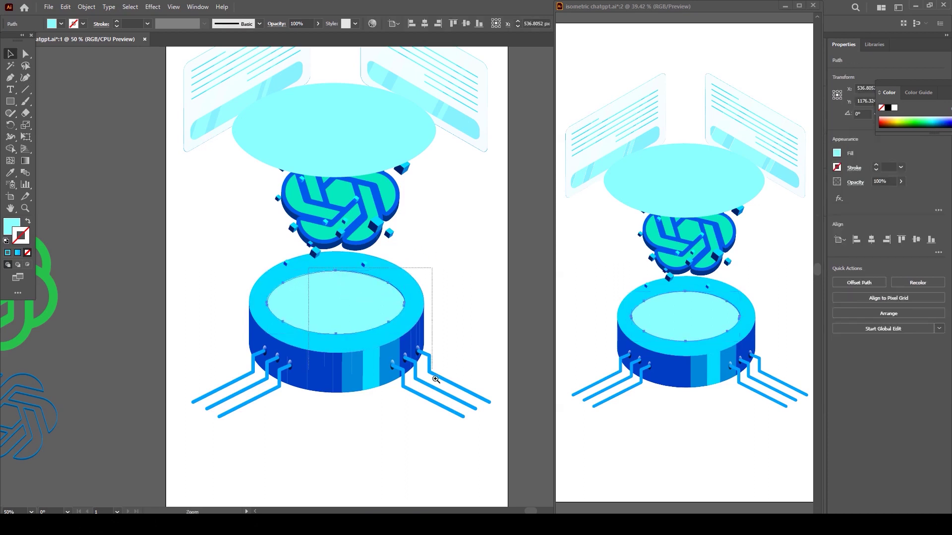
scroll(364, 340, up, 4)
drag(529, 60, 530, 59)
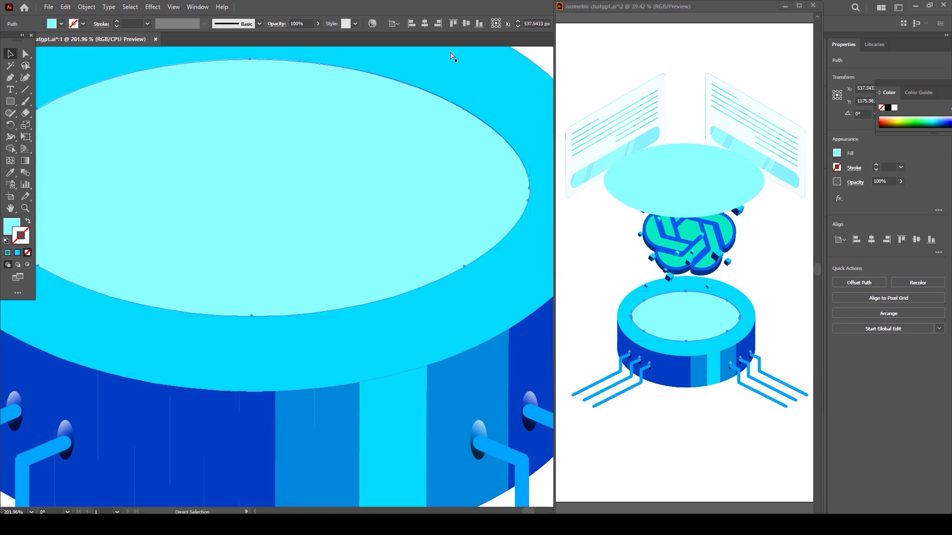
scroll(452, 58, down, 4)
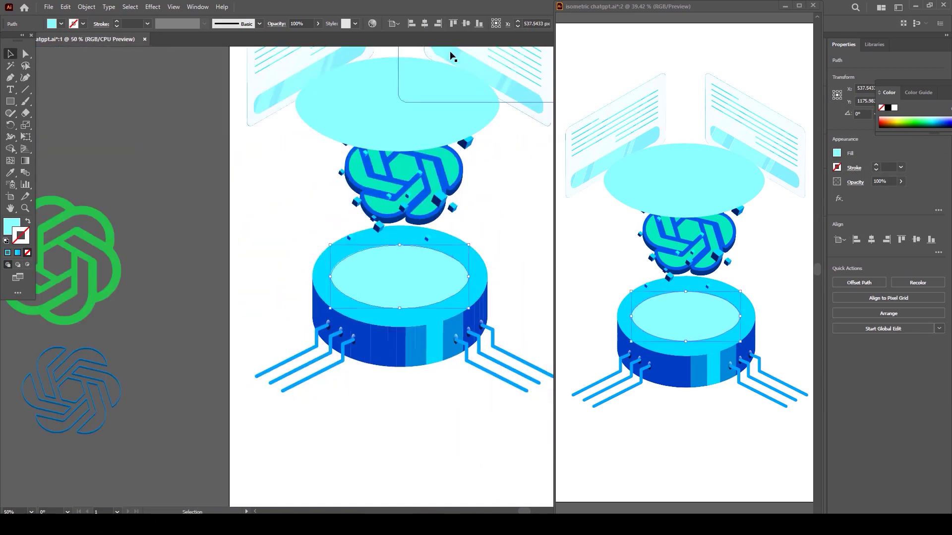
click(493, 240)
scroll(447, 233, right, 3)
Draw a closed four-point Pen shape joining the side points of the lower ellipse to those of the upper ellipse
click(10, 78)
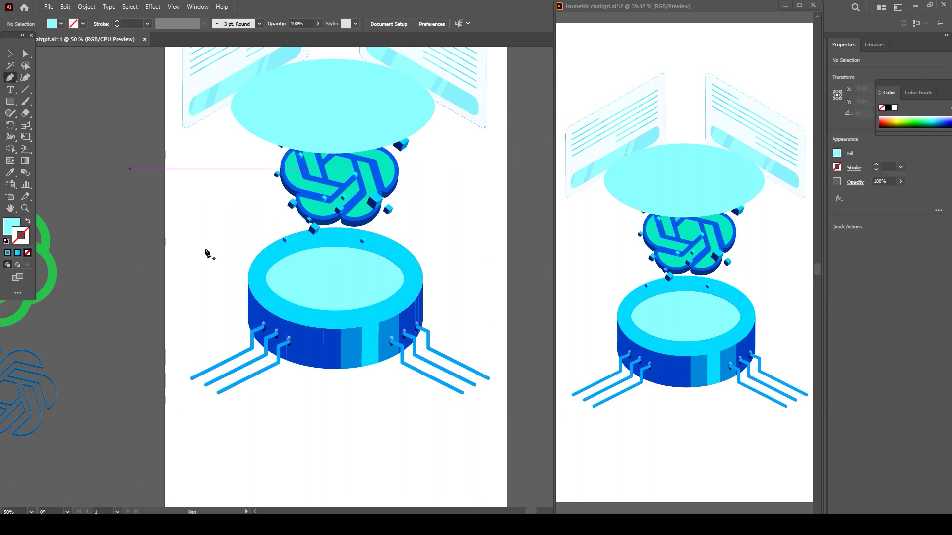
click(266, 279)
click(404, 279)
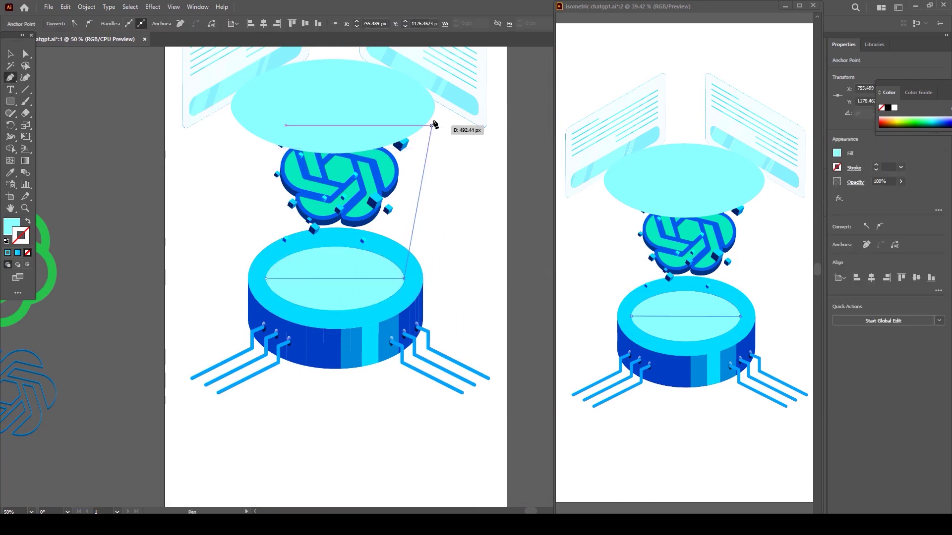
click(435, 106)
click(231, 106)
click(266, 279)
key(v)
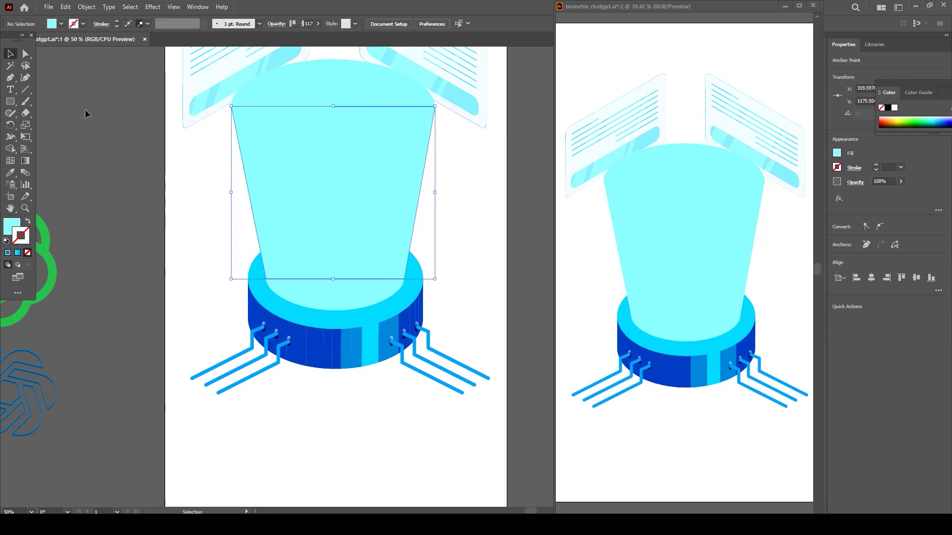
Unite the tapered shape with the lower ellipse to form the rounded body of the light beam
click(85, 110)
click(317, 186)
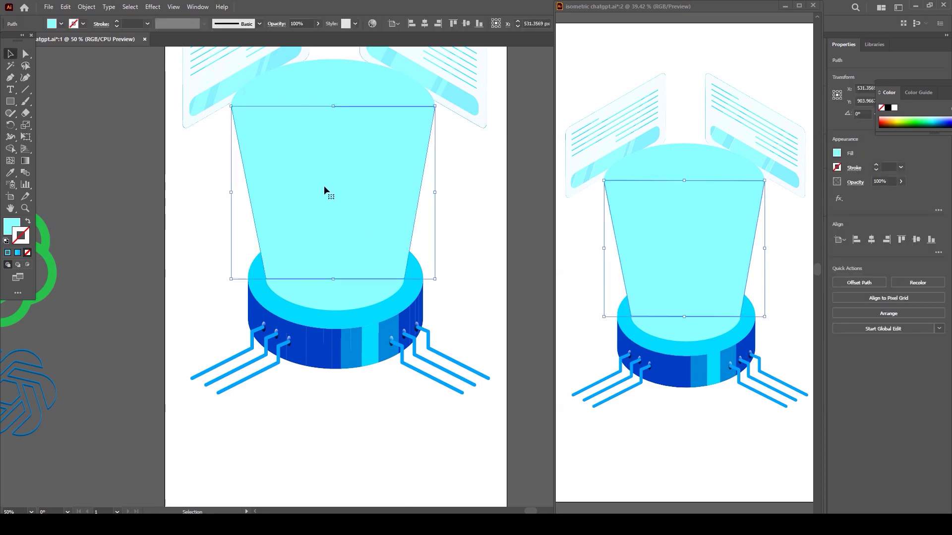
shift+click(326, 293)
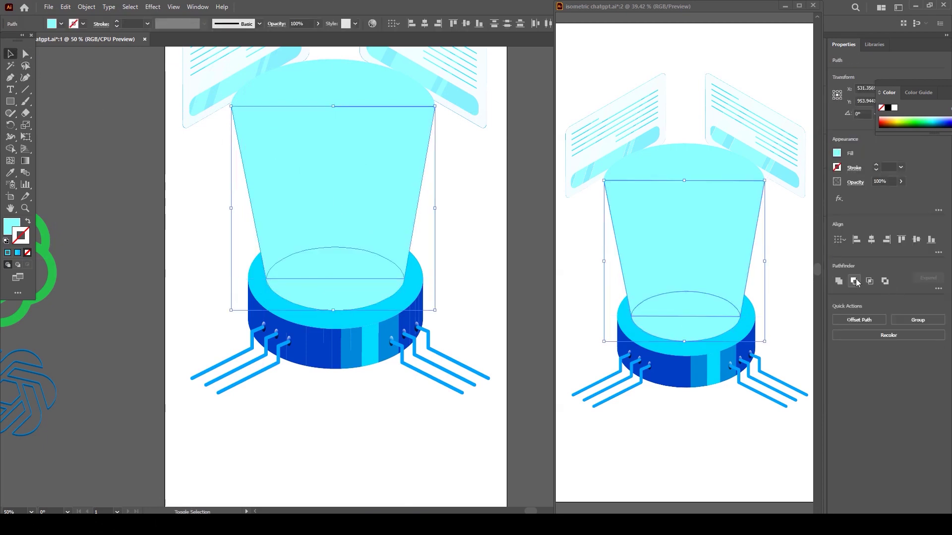
Give the beam body and the upper ellipse the cyan-to-blue linear gradient fill with no stroke
shift+click(387, 126)
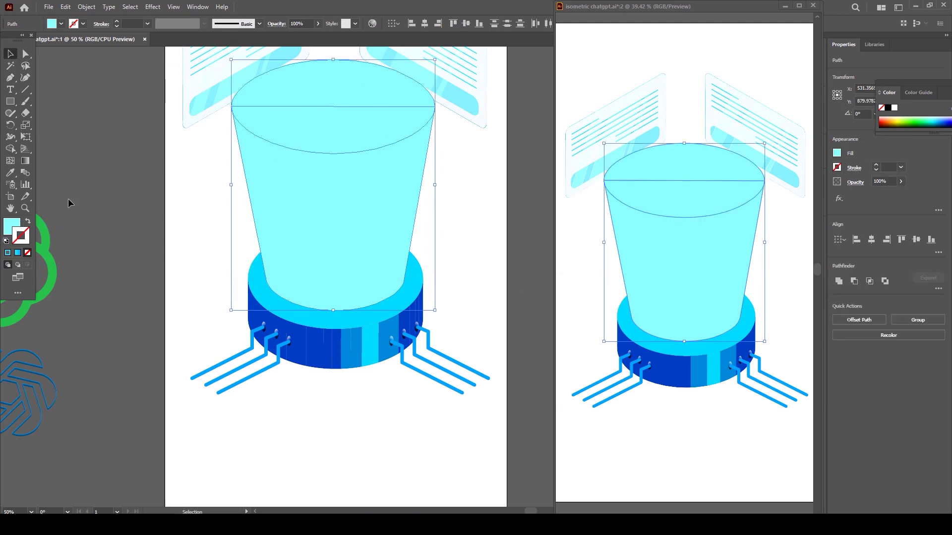
key(period)
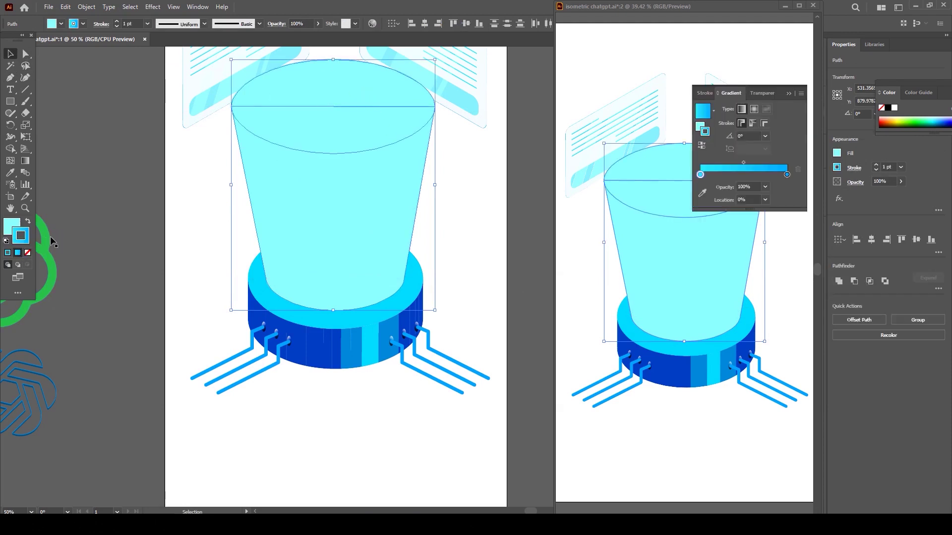
click(28, 223)
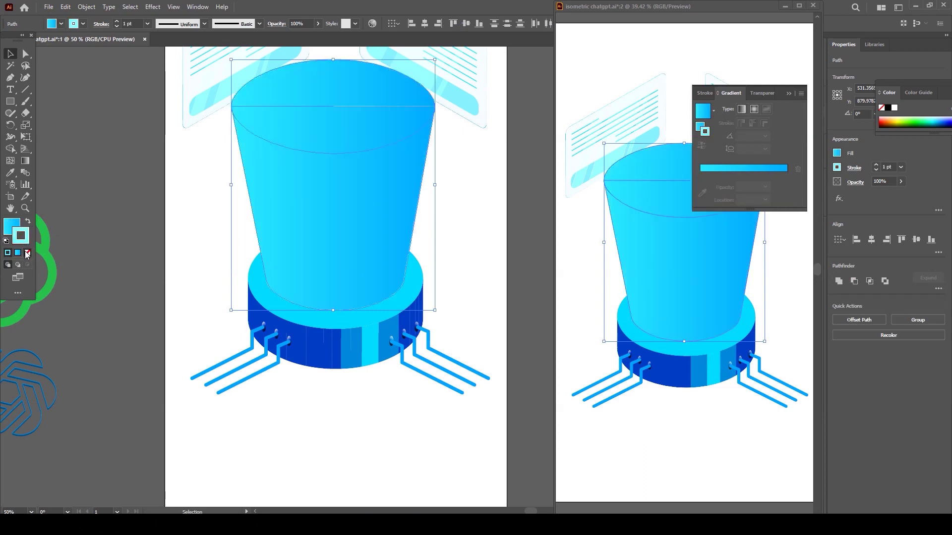
click(28, 253)
Angle the beam body's gradient toward the base at about -86° and the upper ellipse's gradient upward at about 79°
click(270, 195)
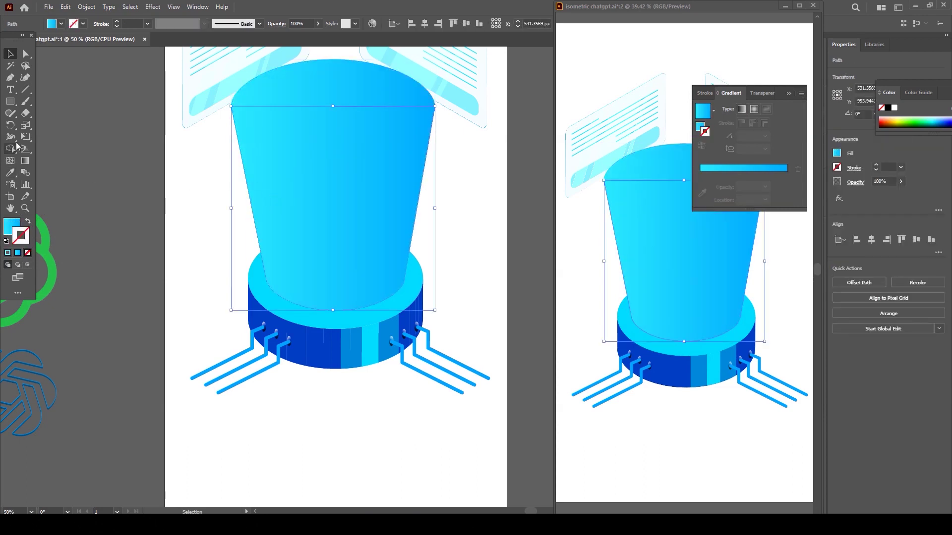
click(25, 160)
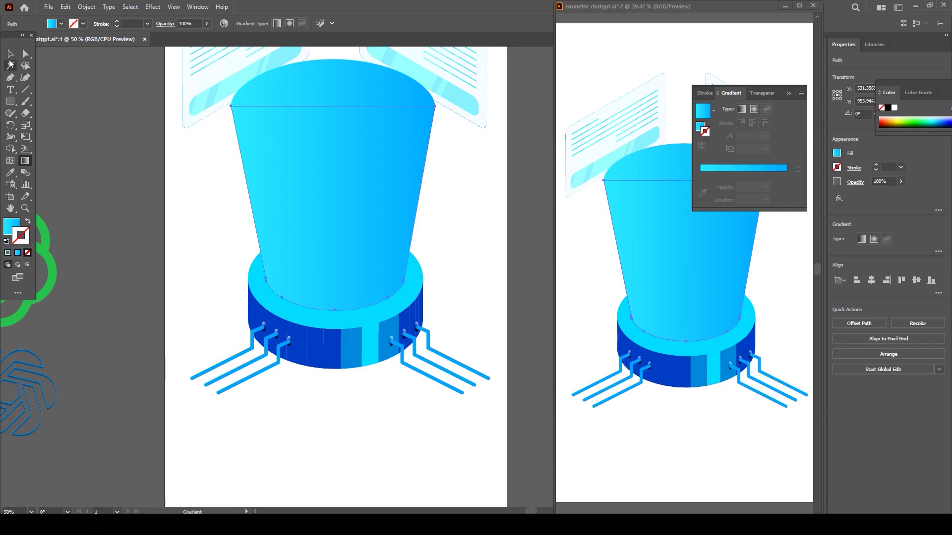
click(296, 267)
drag(320, 309, 321, 118)
drag(340, 244, 336, 315)
ctrl+click(350, 85)
mouse_move(351, 69)
mouse_down()
mouse_move(315, 145)
mouse_move(343, 23)
mouse_up()
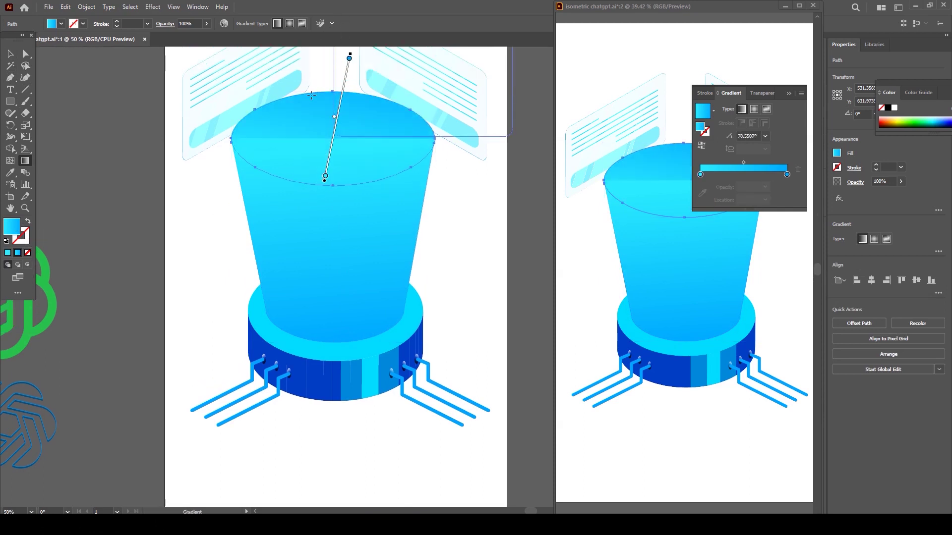
Set the blending mode of the beam body and the upper ellipse to Overlay
click(10, 53)
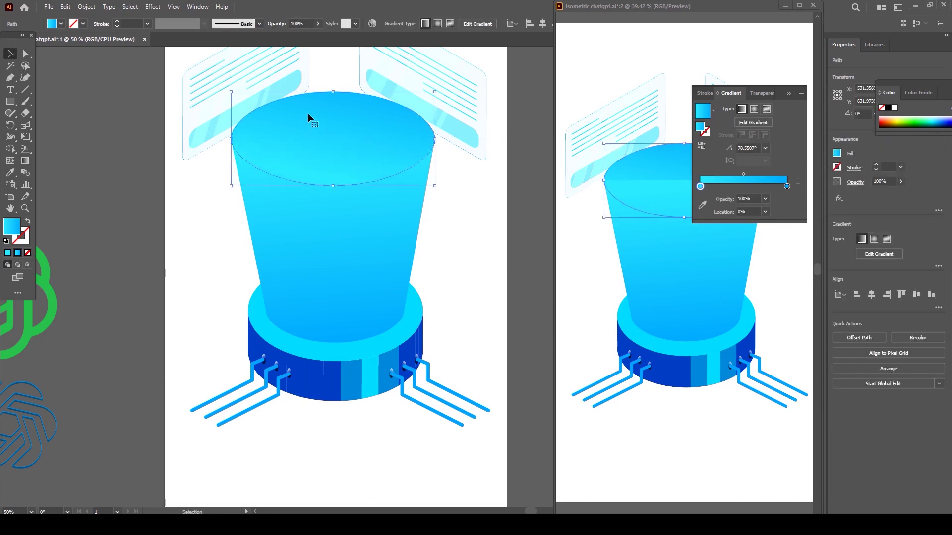
click(448, 238)
click(400, 180)
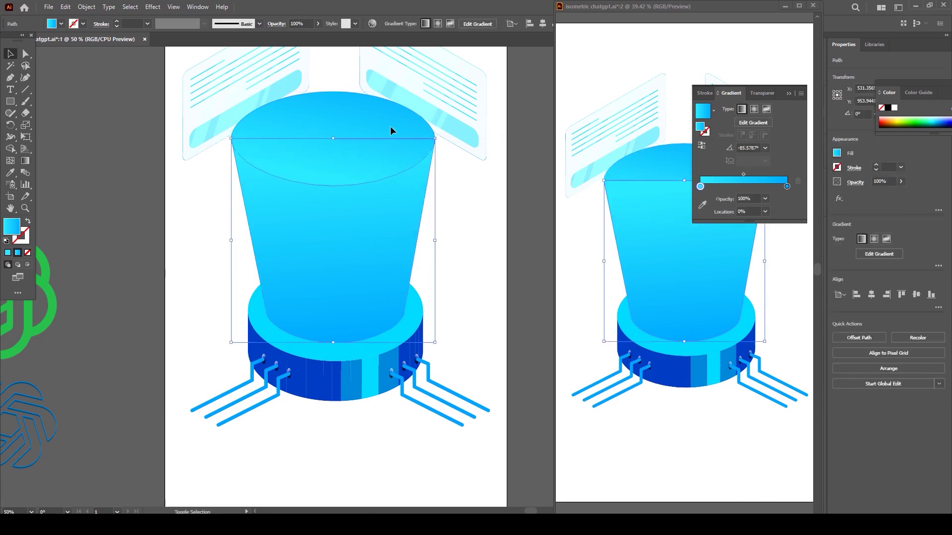
click(273, 24)
click(206, 41)
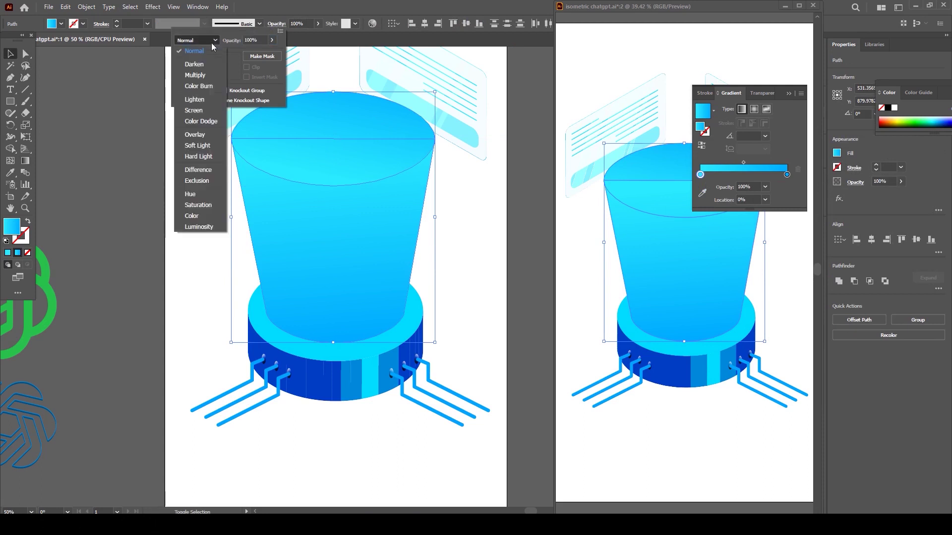
click(199, 156)
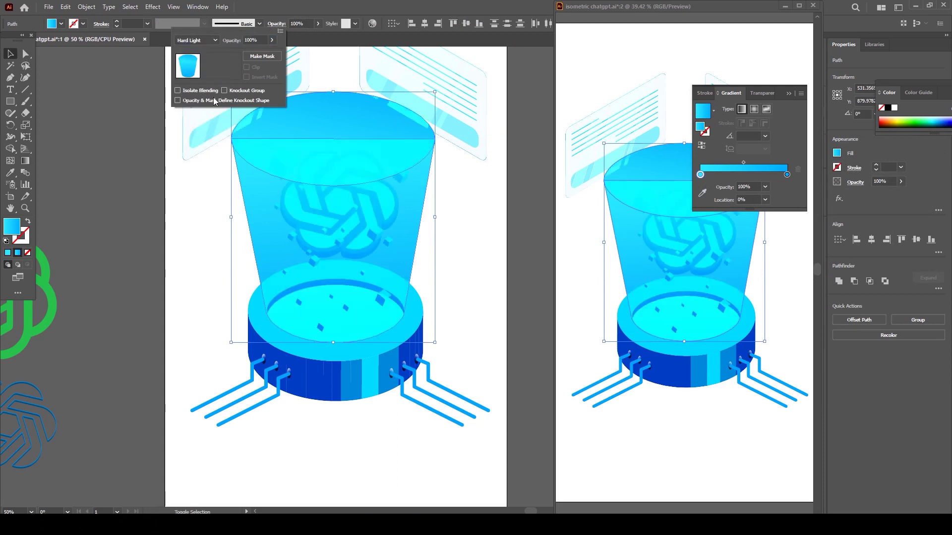
click(207, 40)
click(194, 132)
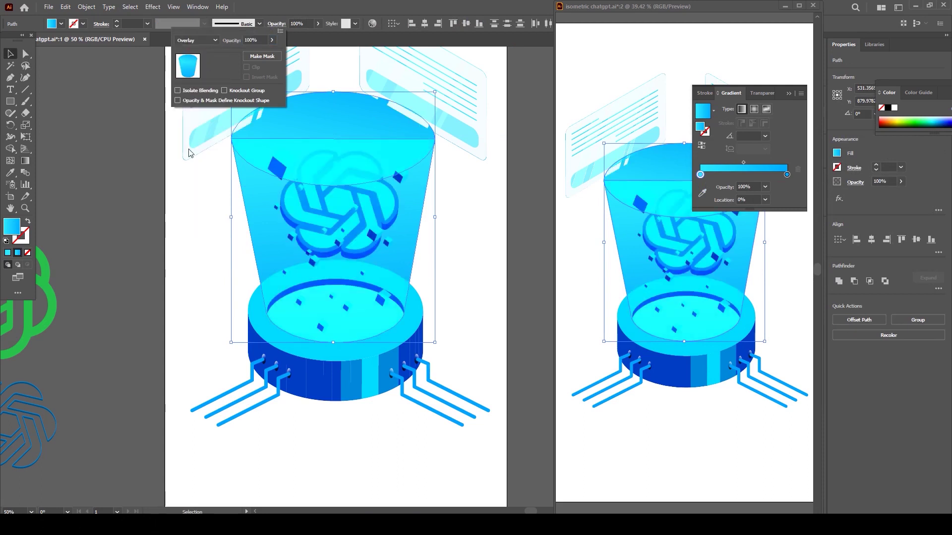
Try to unite the beam's upper ellipse with its tapered body
click(332, 117)
click(401, 146)
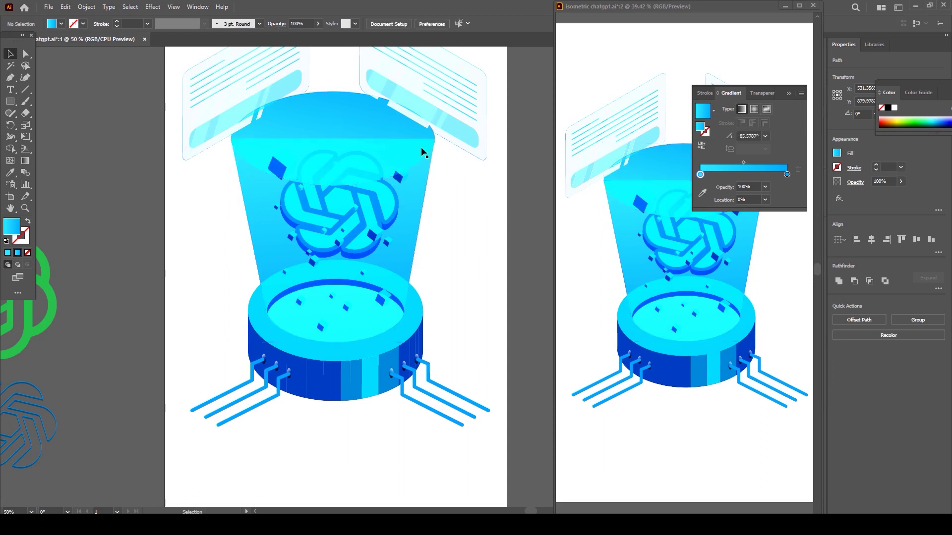
shift+click(415, 206)
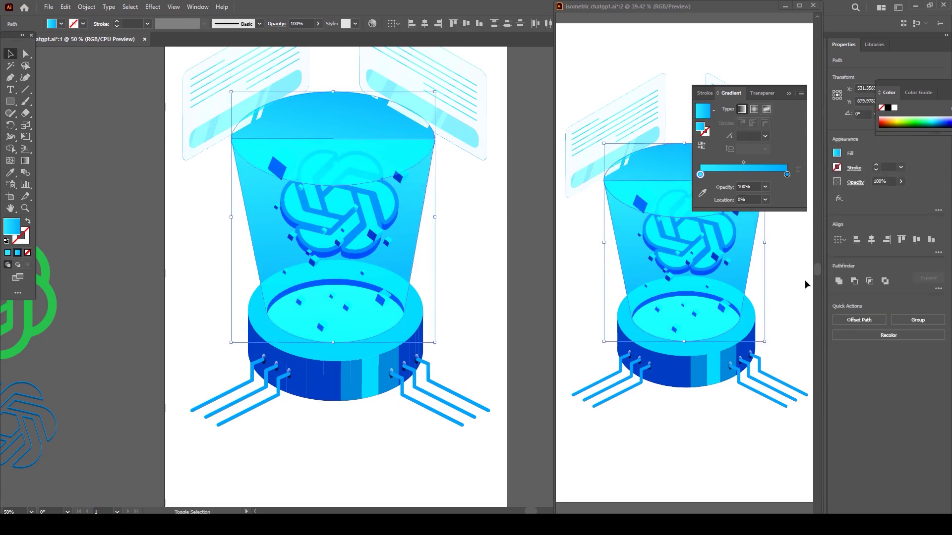
click(838, 282)
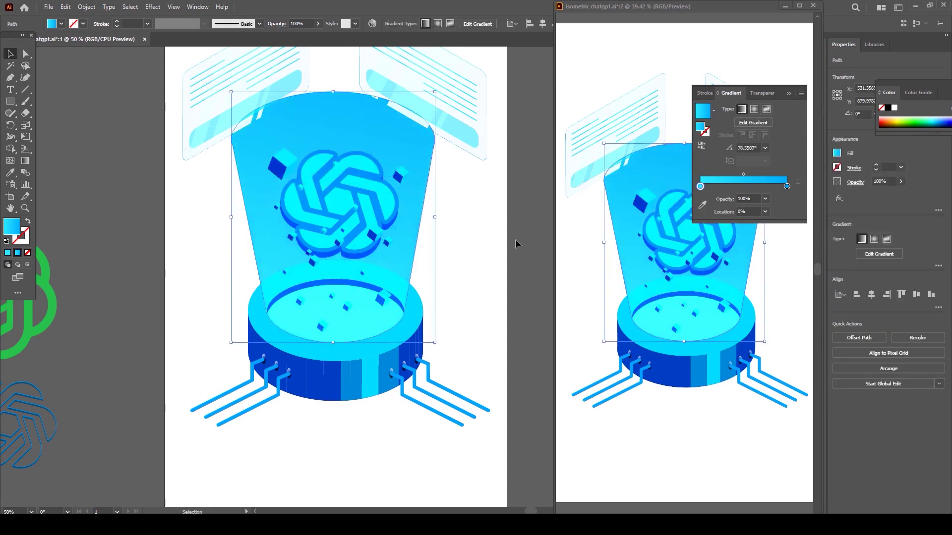
click(490, 228)
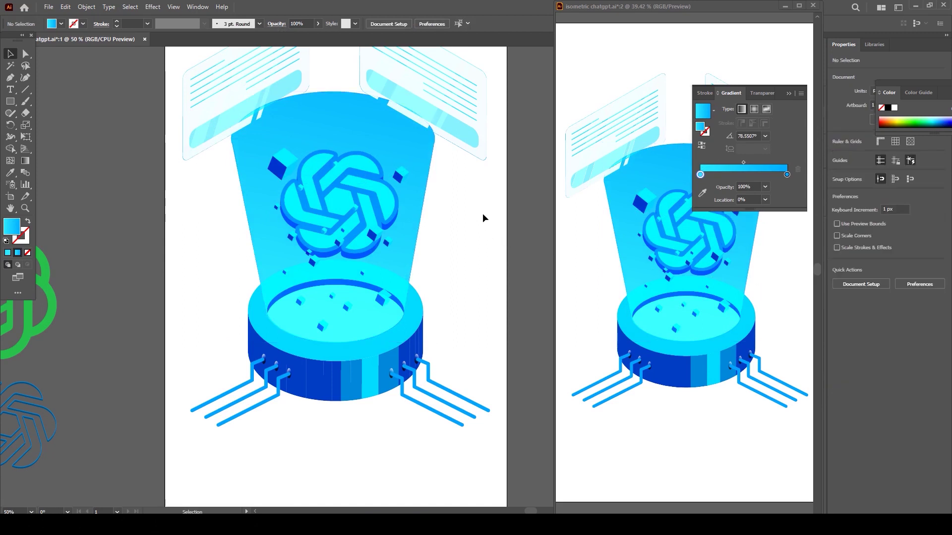
key(ctrl+z)
click(482, 215)
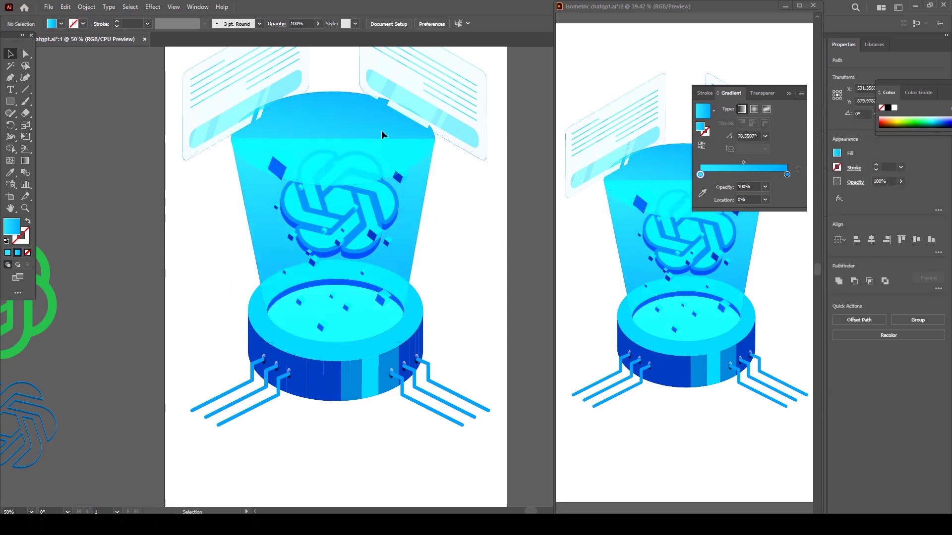
Unite the upper ellipse and the tapered body into a single light beam shape and close the gradient settings
click(368, 116)
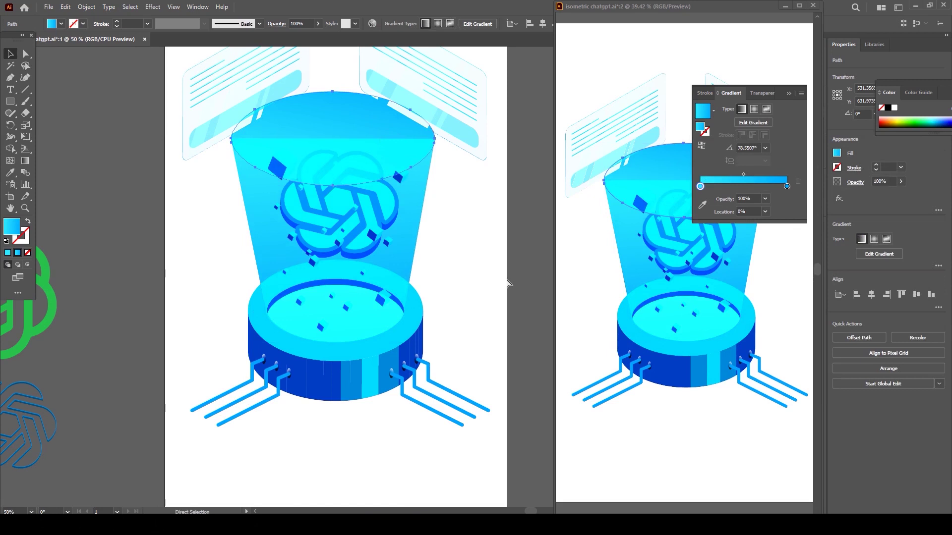
click(484, 259)
click(406, 137)
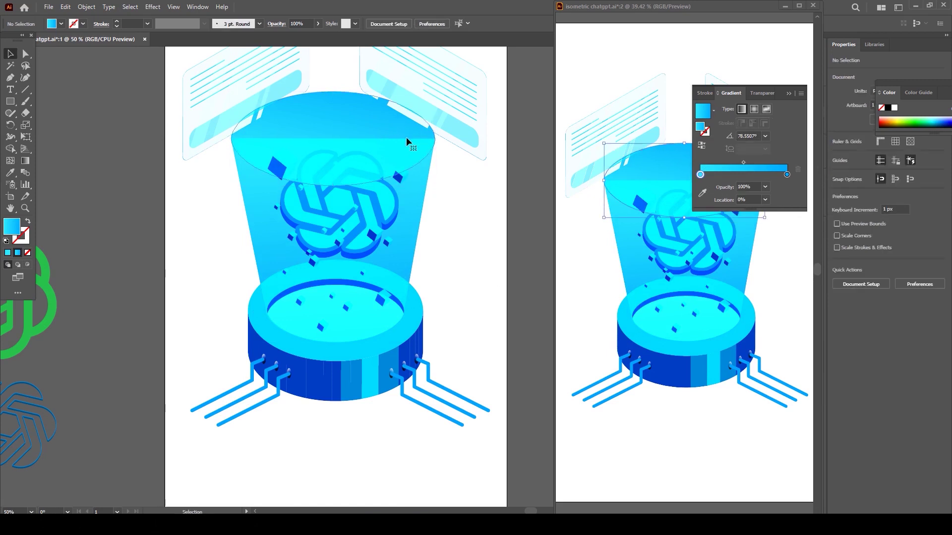
shift+click(421, 202)
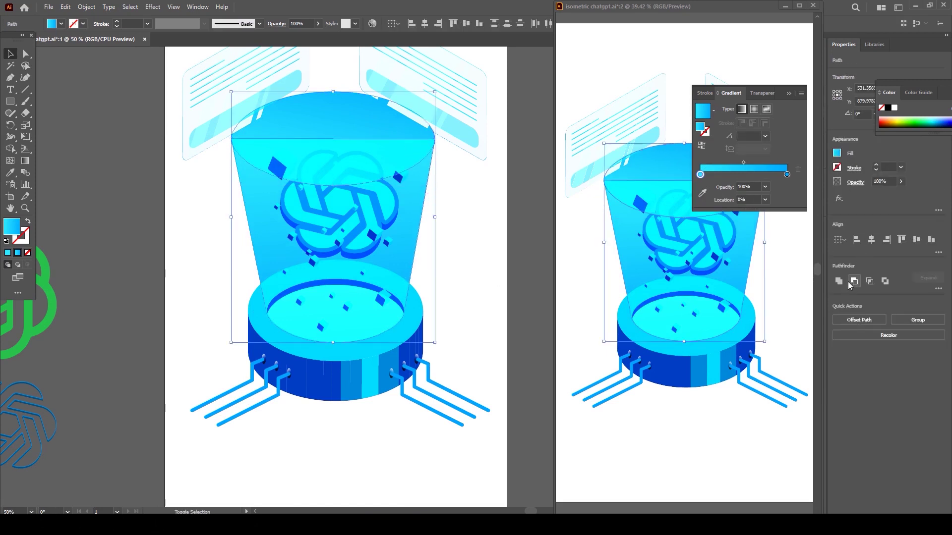
click(838, 281)
click(784, 94)
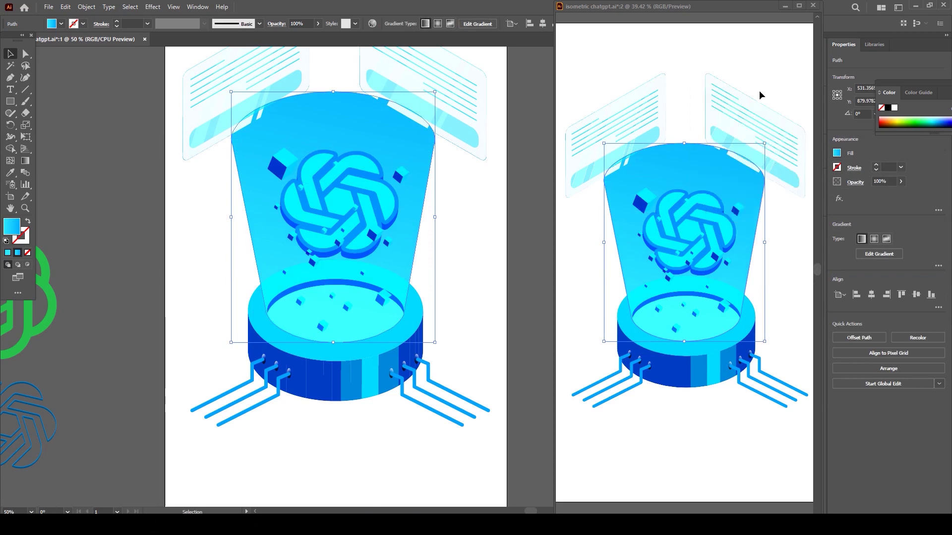
click(500, 231)
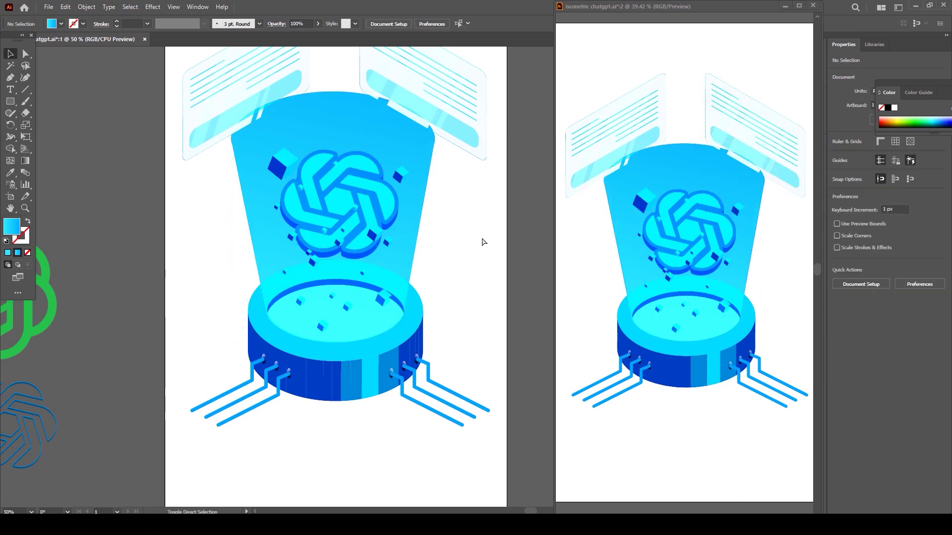
Undo the uniting of the beam's upper ellipse with its tapered body
key(ctrl+z)
click(410, 170)
click(462, 215)
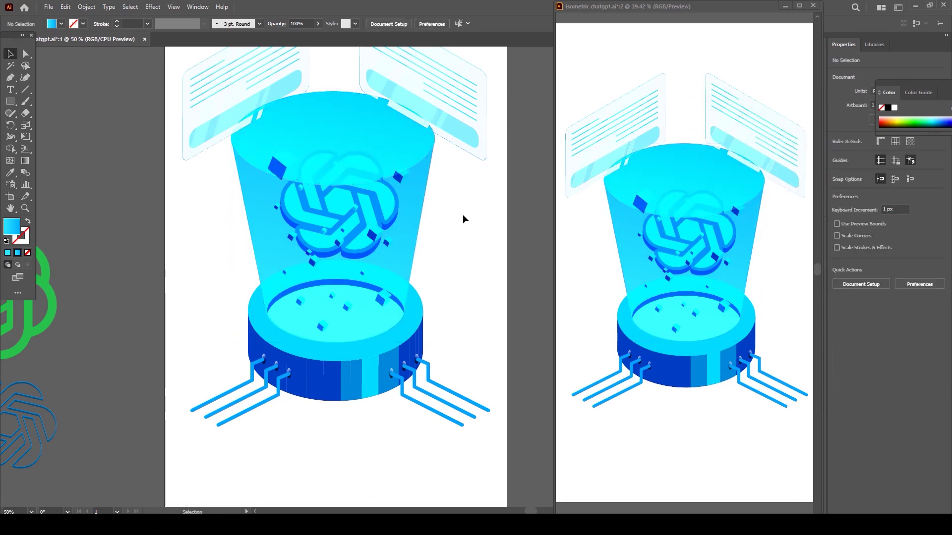
Try the Screen and Soft Light blending modes on the beam's upper ellipse, and set it back to Overlay
click(381, 149)
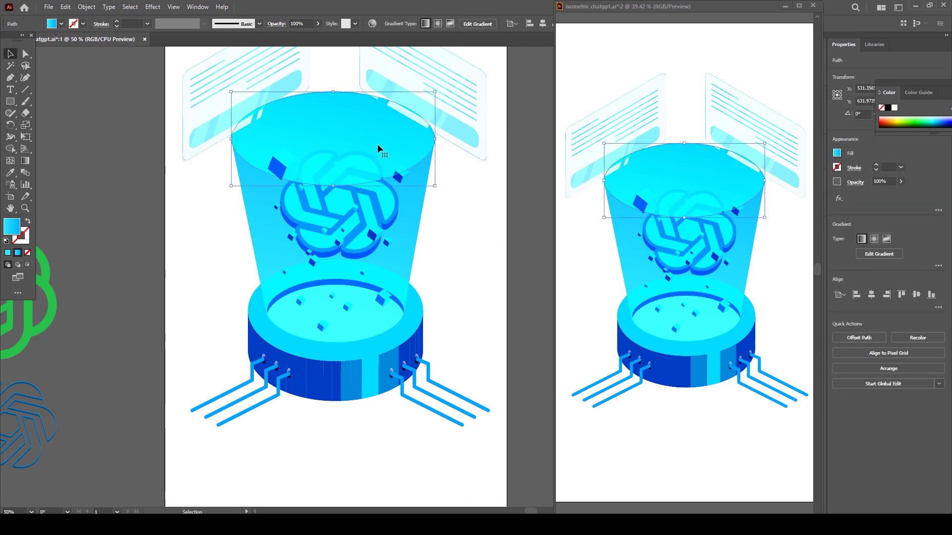
click(271, 29)
click(206, 39)
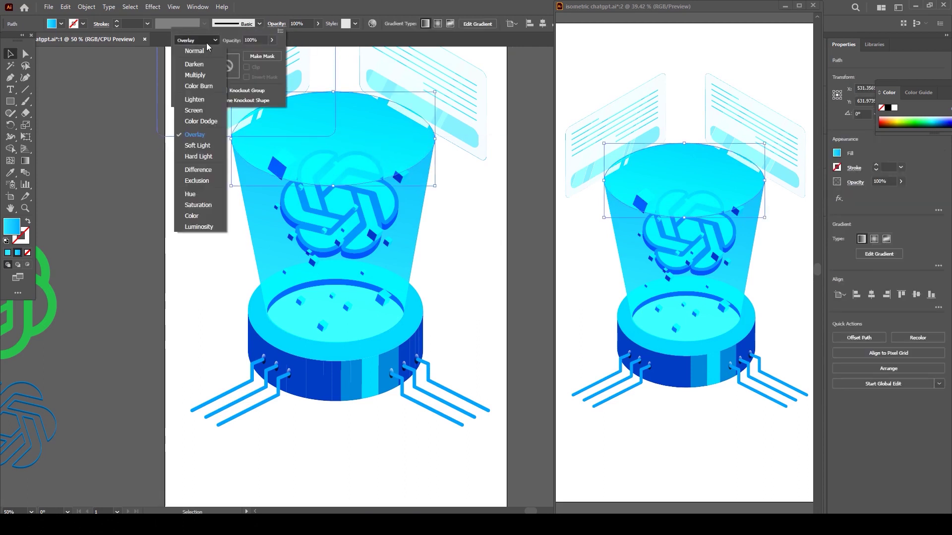
click(199, 114)
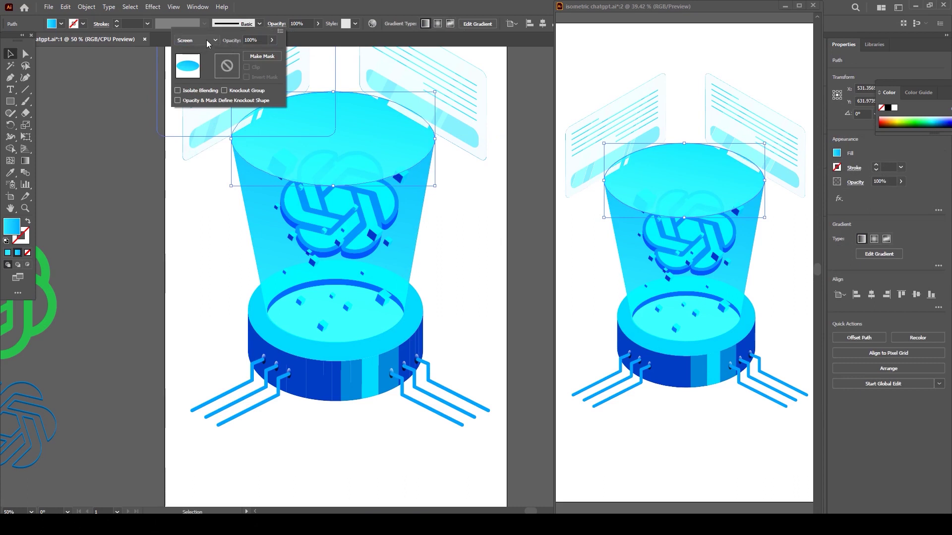
click(205, 40)
click(199, 132)
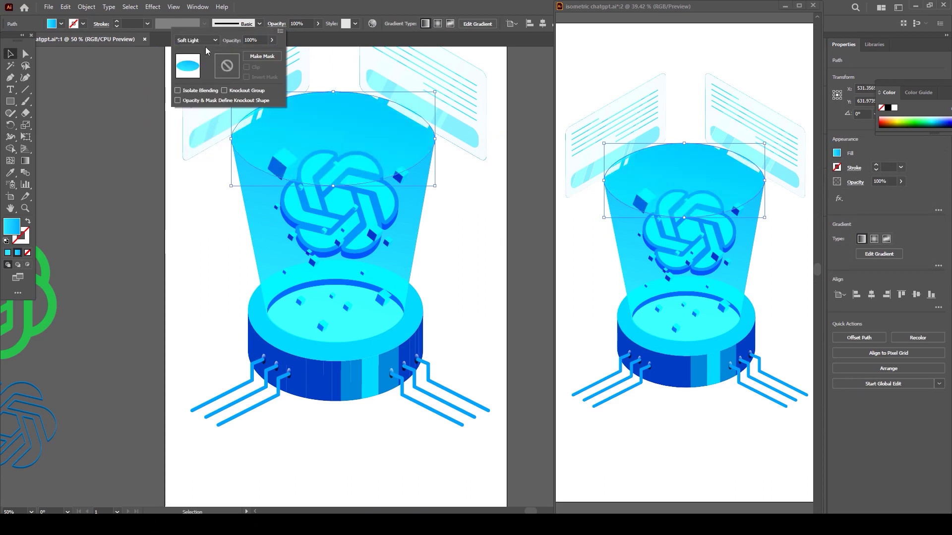
click(205, 40)
click(195, 134)
Try the Screen blending mode on the beam body and undo it
click(252, 214)
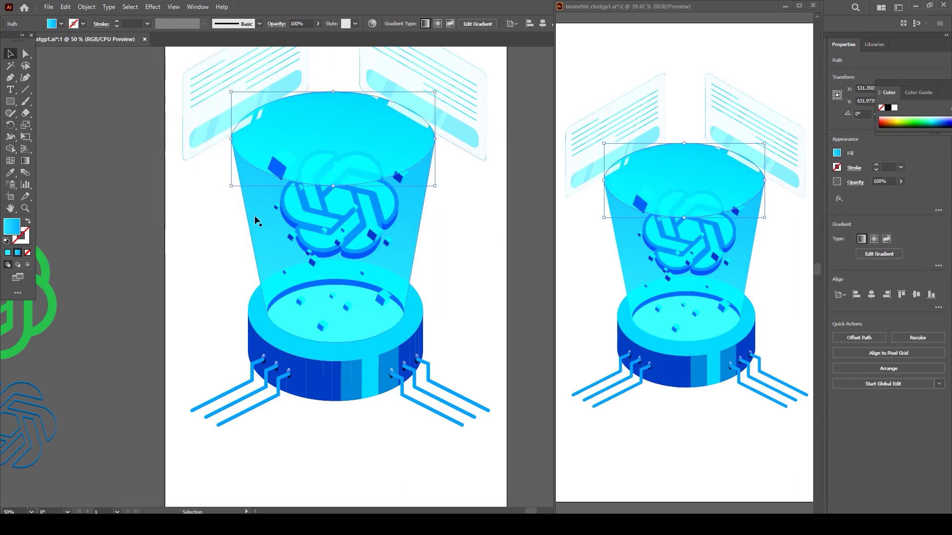
click(276, 24)
click(206, 40)
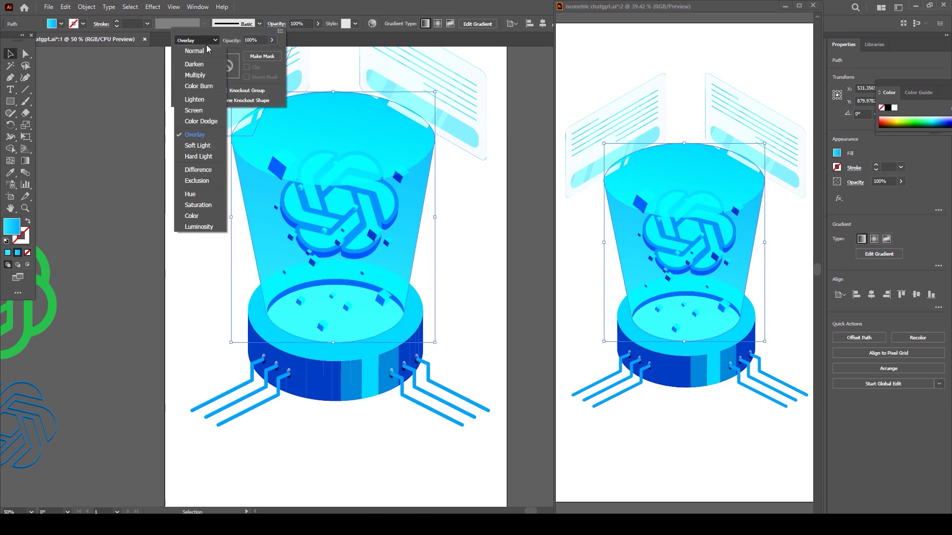
click(200, 111)
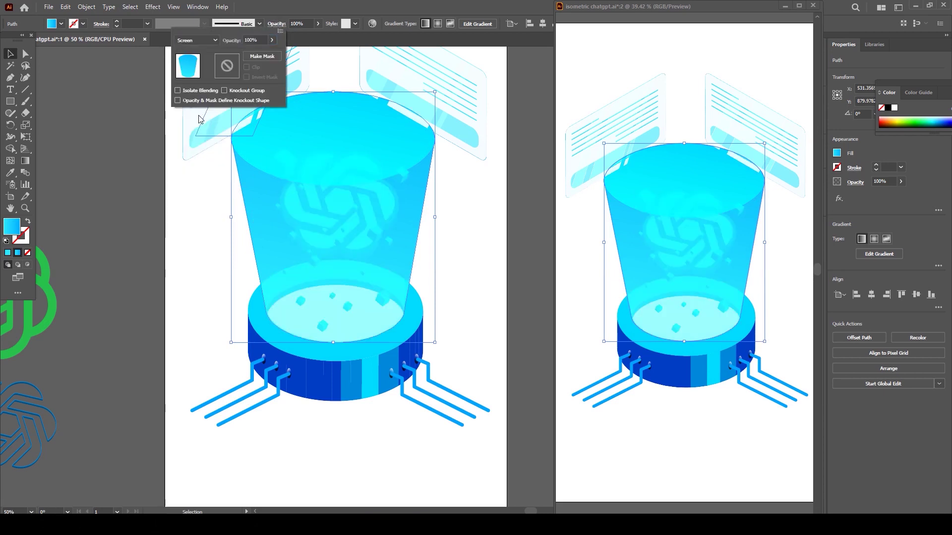
click(210, 196)
key(ctrl+z)
key(ctrl+z)
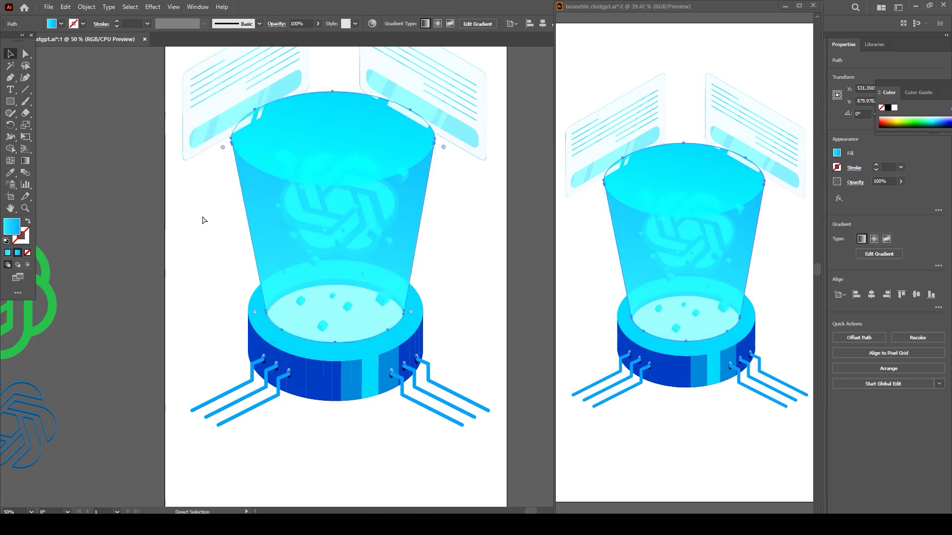
click(200, 229)
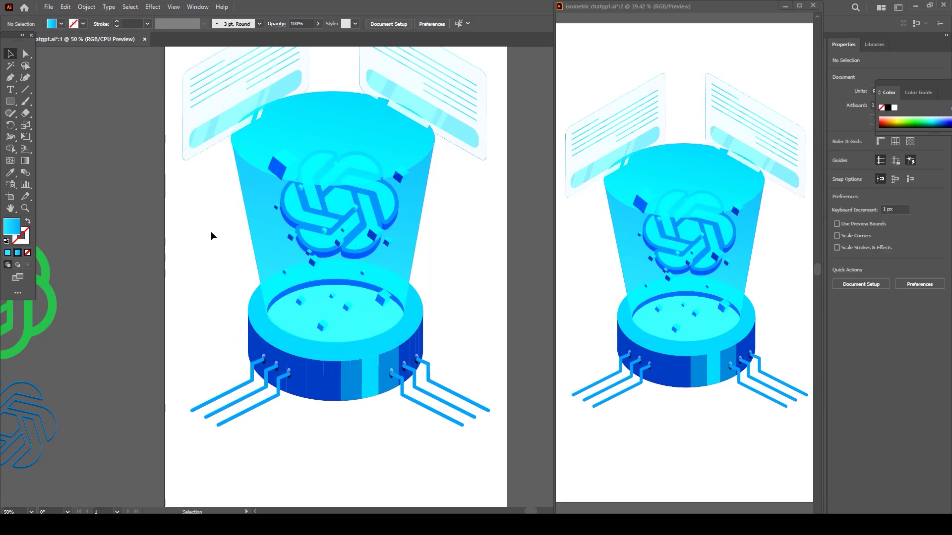
Draw a background rectangle covering the whole artboard, send it to the back and give it a solid fill instead of the gradient
key(ctrl+minus)
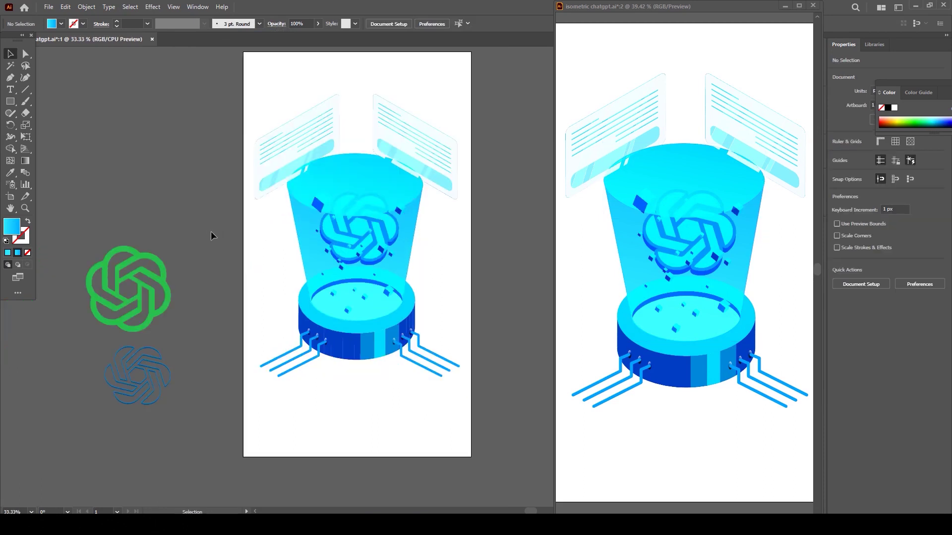
click(10, 101)
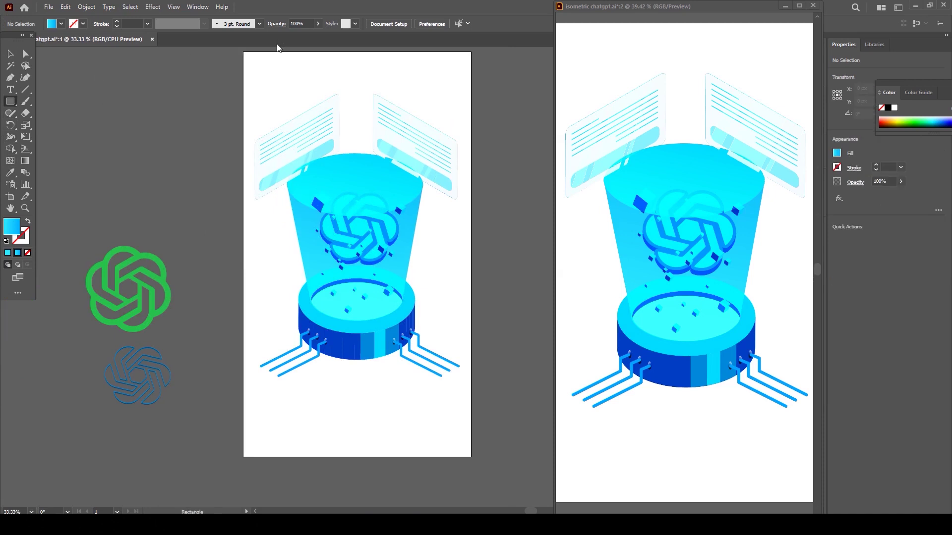
drag(244, 50, 471, 457)
key(ctrl+shift+bracketleft)
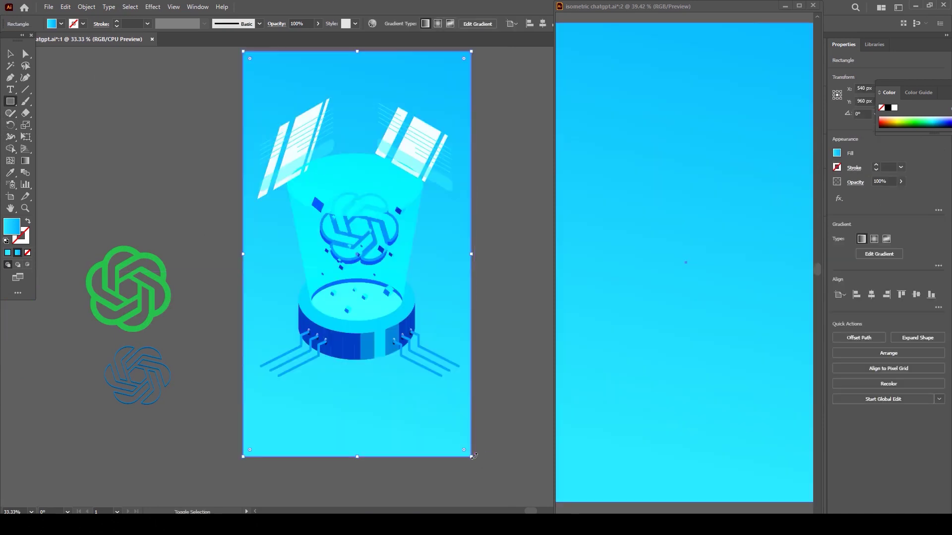
click(10, 53)
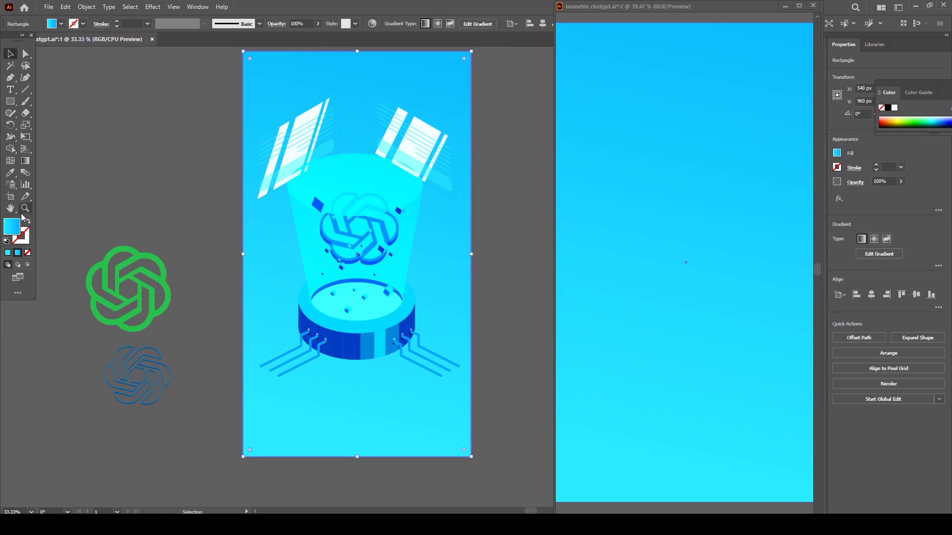
click(7, 252)
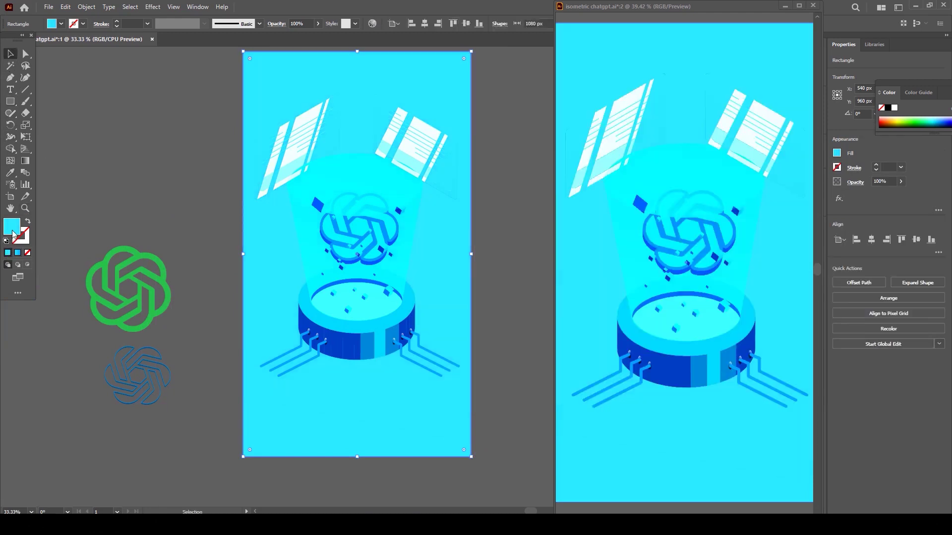
Try the dark navy fill #000019 on the background rectangle
double_click(13, 232)
drag(484, 254, 485, 238)
mouse_move(446, 263)
mouse_down()
mouse_move(468, 280)
mouse_move(475, 308)
mouse_up()
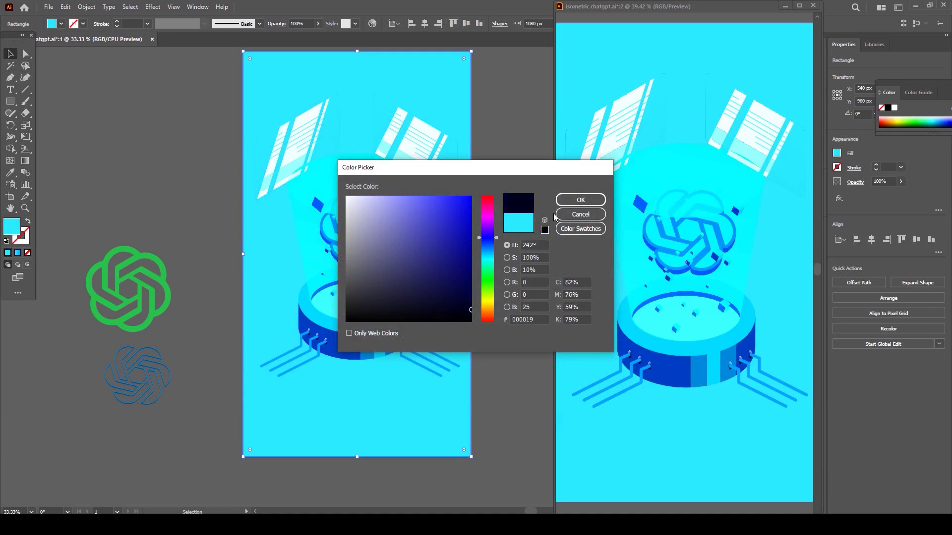
click(566, 200)
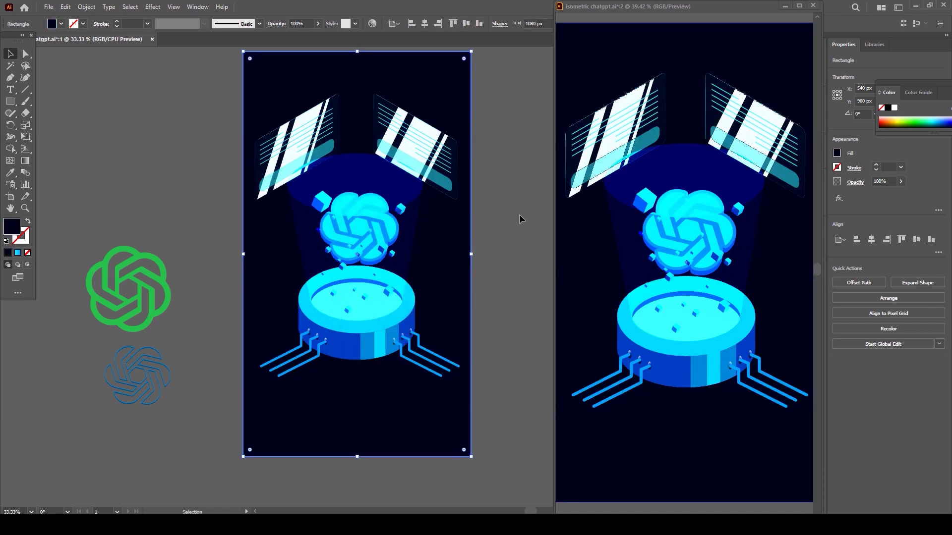
click(519, 219)
Isolate the white reflection stripes on one of the glass chat cards to examine them, leave isolation and undo the background colour change
key(z)
drag(504, 207, 557, 433)
drag(435, 262, 507, 274)
drag(432, 135, 471, 247)
click(426, 130)
double_click(425, 130)
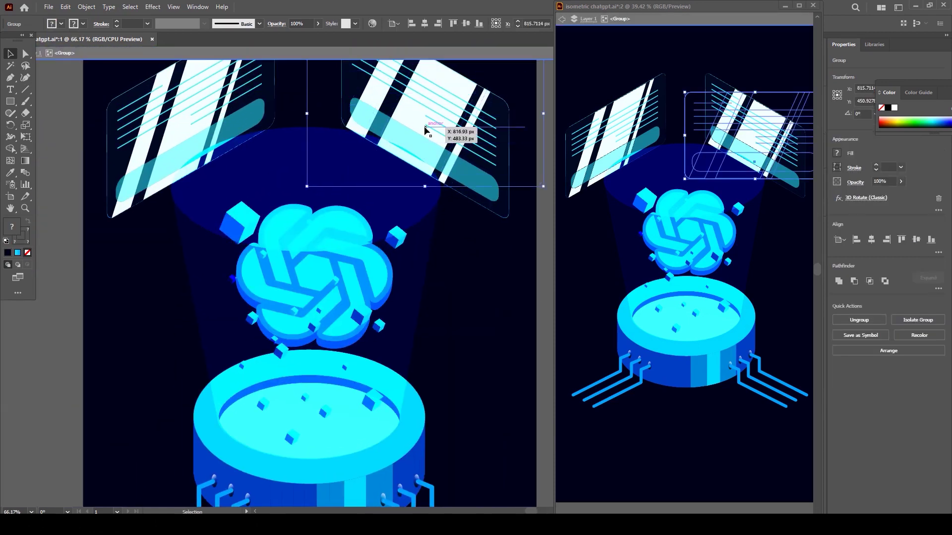
double_click(424, 128)
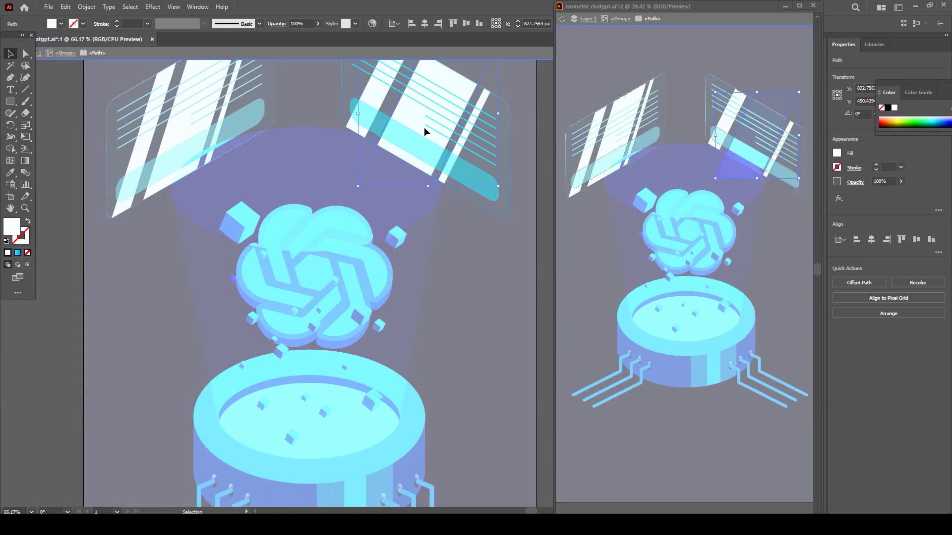
double_click(519, 136)
double_click(519, 136)
key(a)
key(ctrl+minus)
key(ctrl+minus)
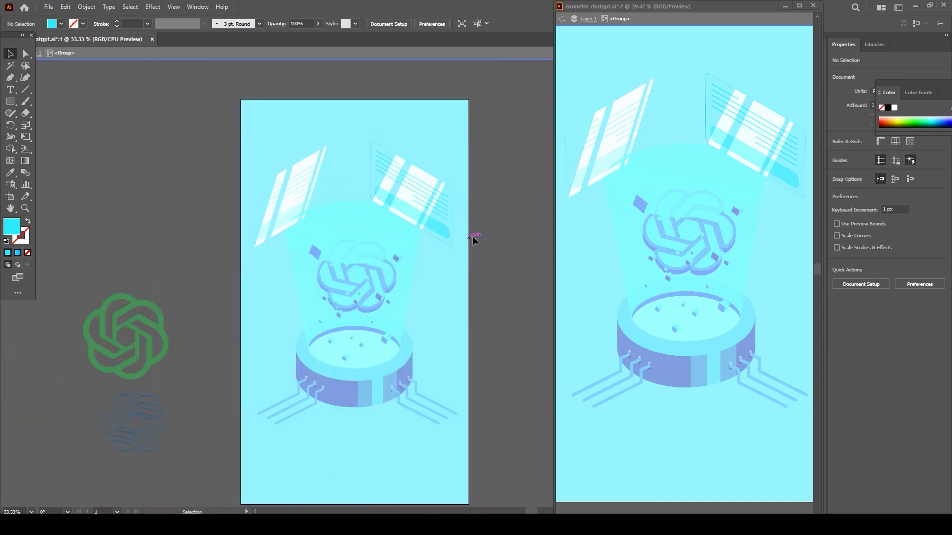
double_click(473, 239)
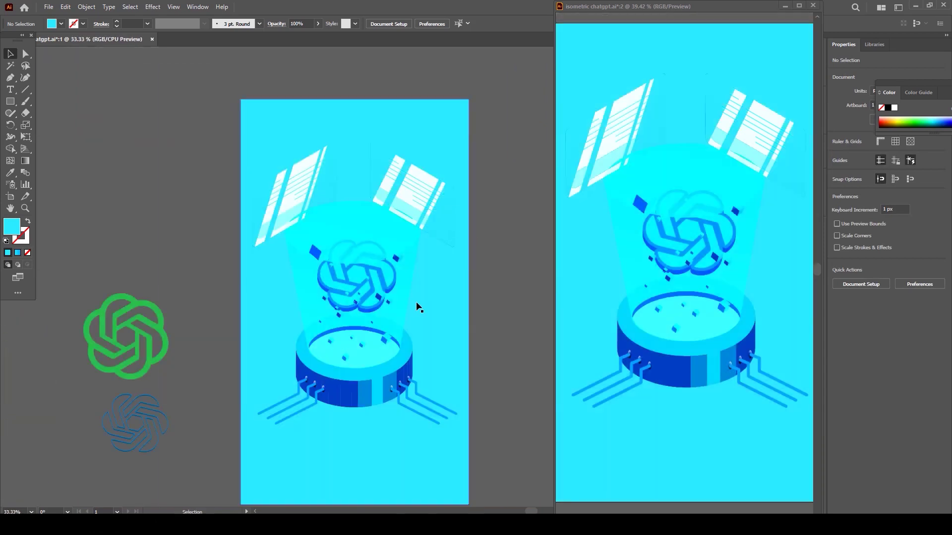
Set the background rectangle's fill to the dark navy #000519
click(279, 127)
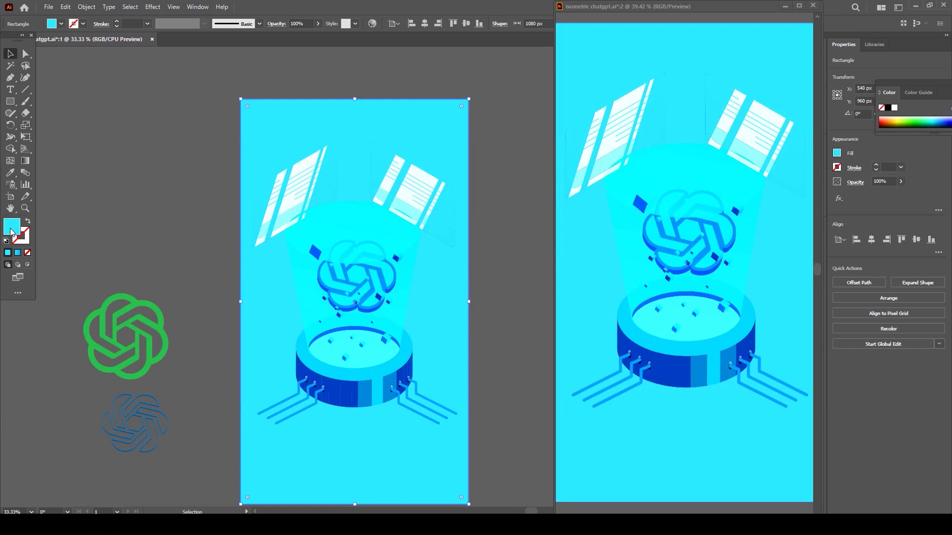
double_click(11, 228)
click(486, 243)
drag(464, 301, 477, 308)
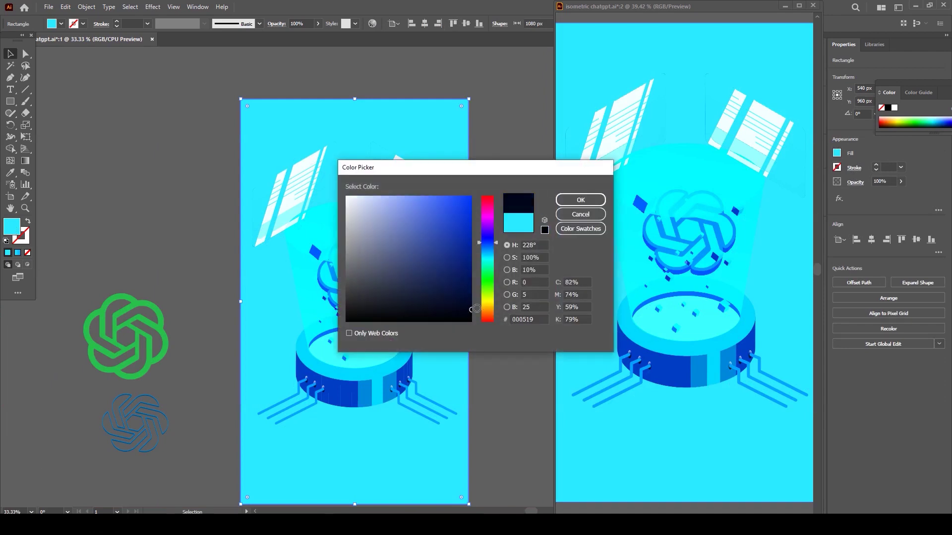
click(565, 201)
click(530, 219)
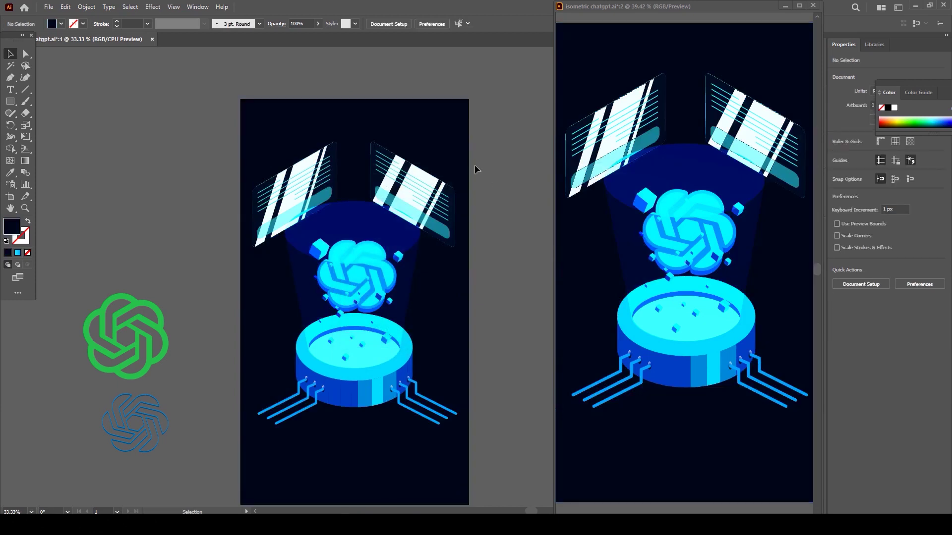
Try the Screen blending mode on the beam body, and set it to Soft Light
click(26, 54)
click(304, 323)
click(277, 24)
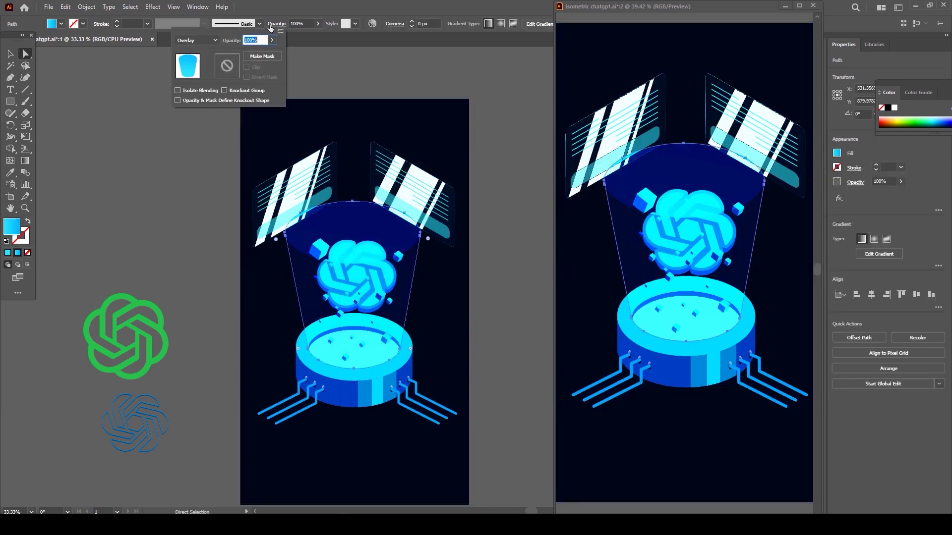
click(208, 40)
click(193, 110)
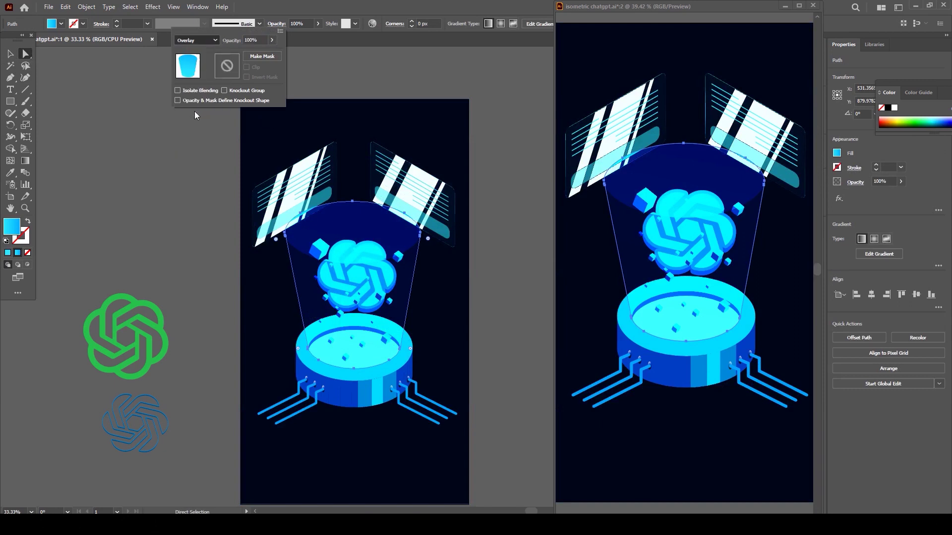
click(204, 42)
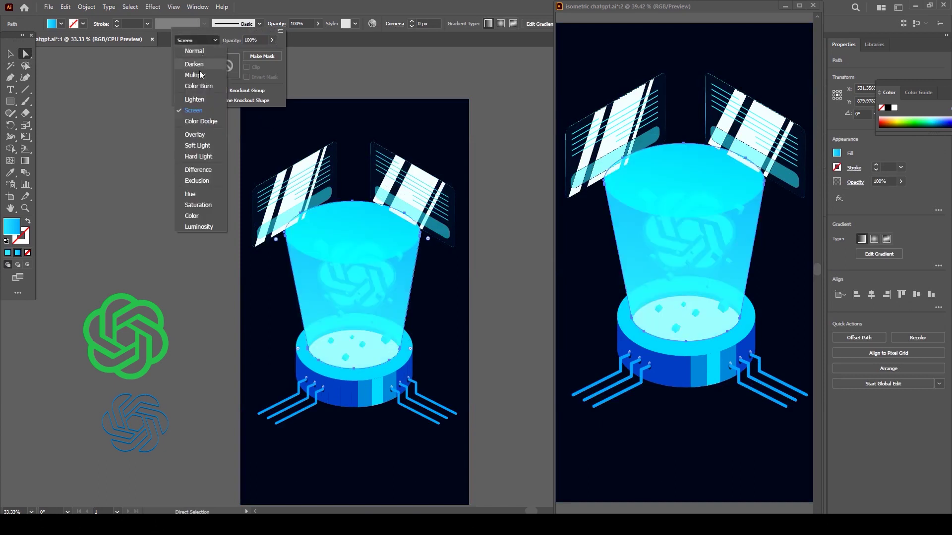
click(196, 145)
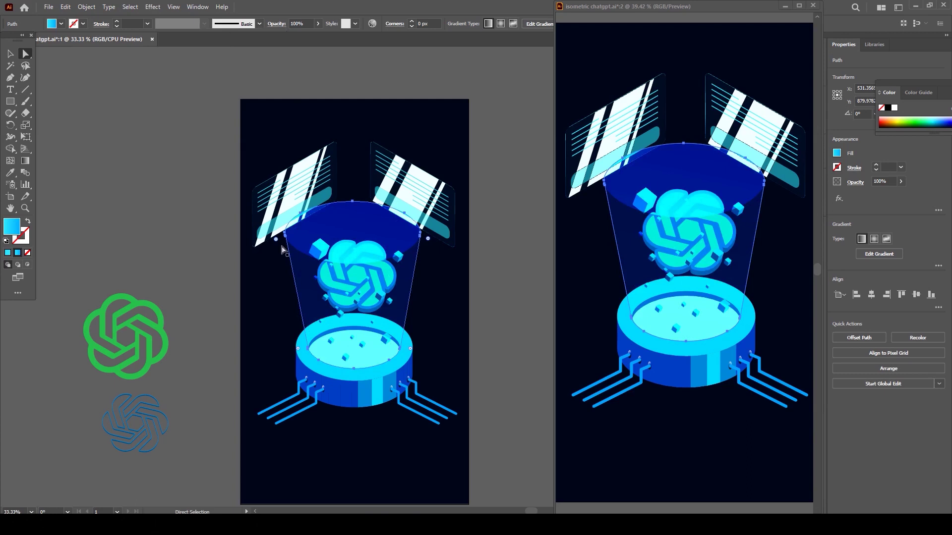
click(443, 283)
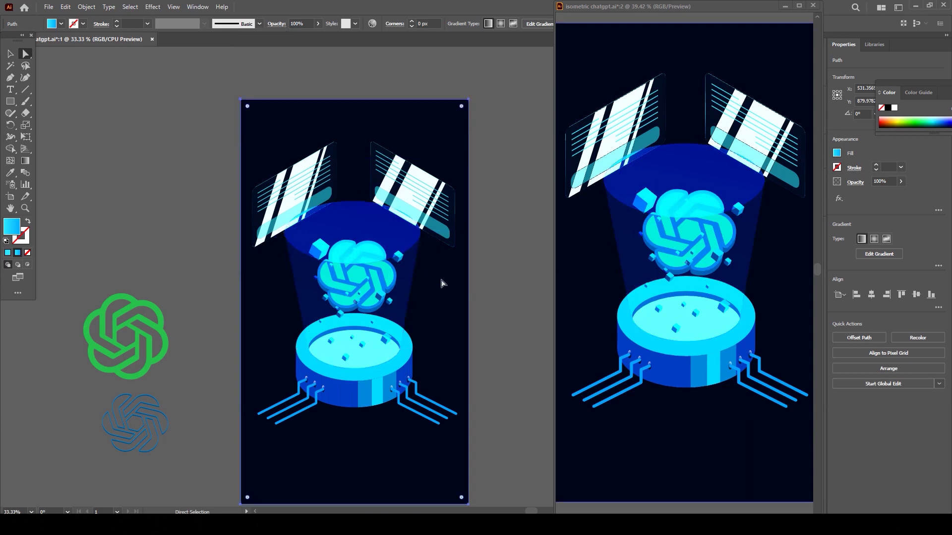
Duplicate the beam body in place and narrow the copy symmetrically about its centre to form an inner beam
click(375, 240)
click(306, 303)
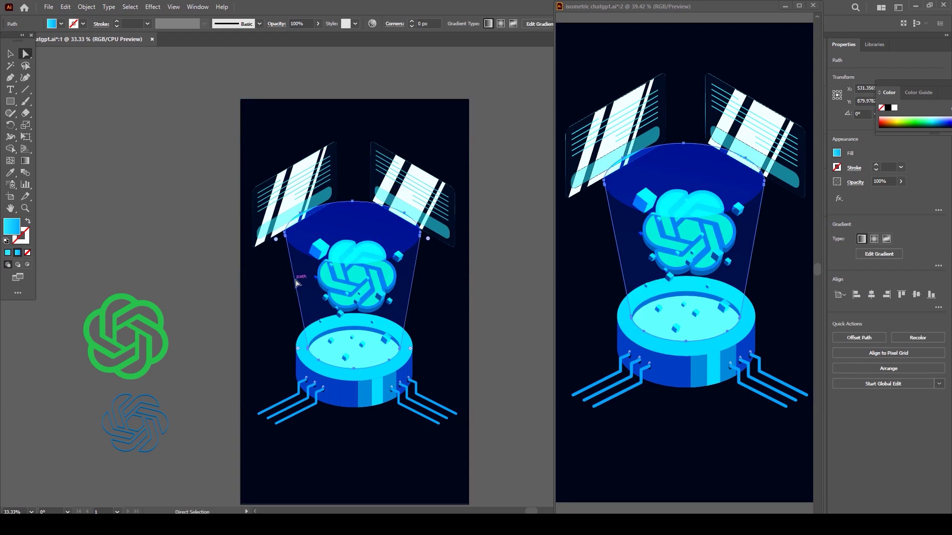
key(ctrl+z)
click(10, 53)
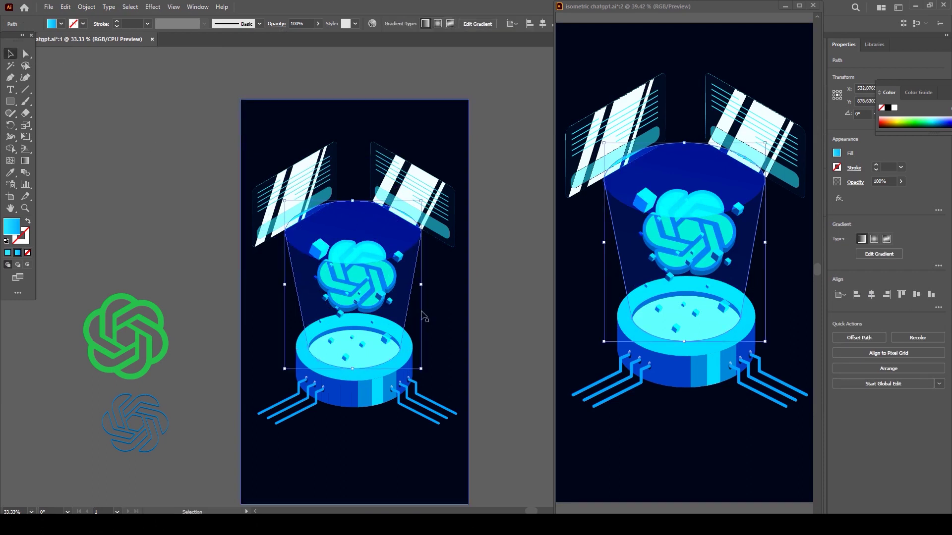
drag(420, 286, 390, 290)
key(a)
key(ctrl+z)
key(v)
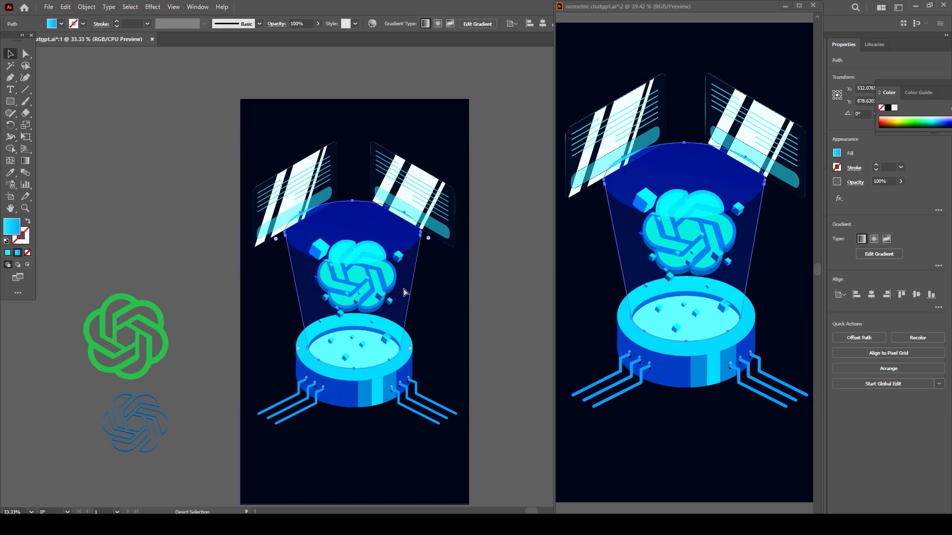
drag(422, 286, 392, 287)
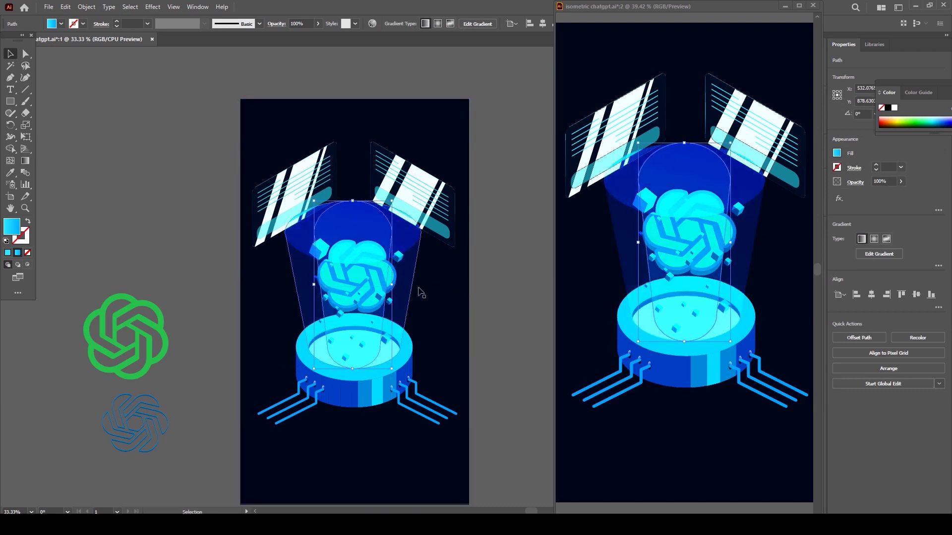
click(497, 291)
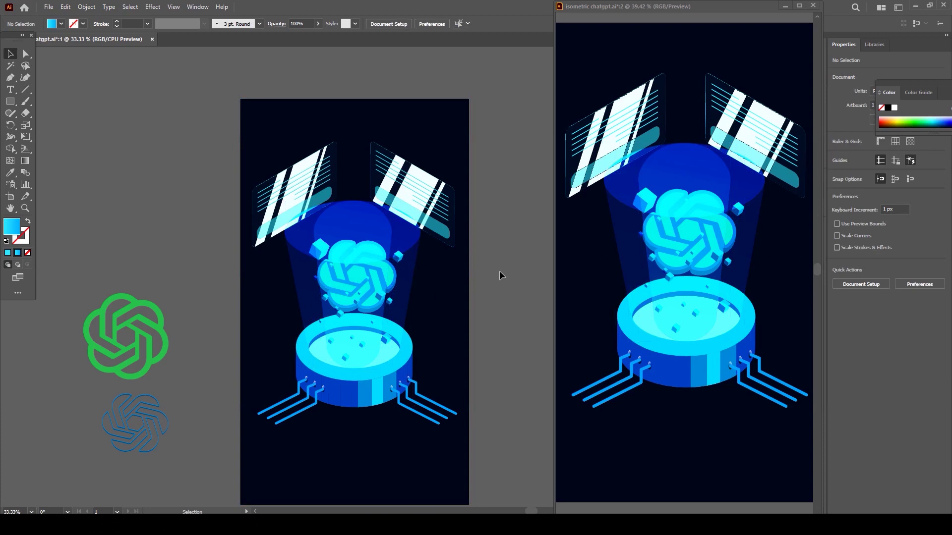
click(25, 54)
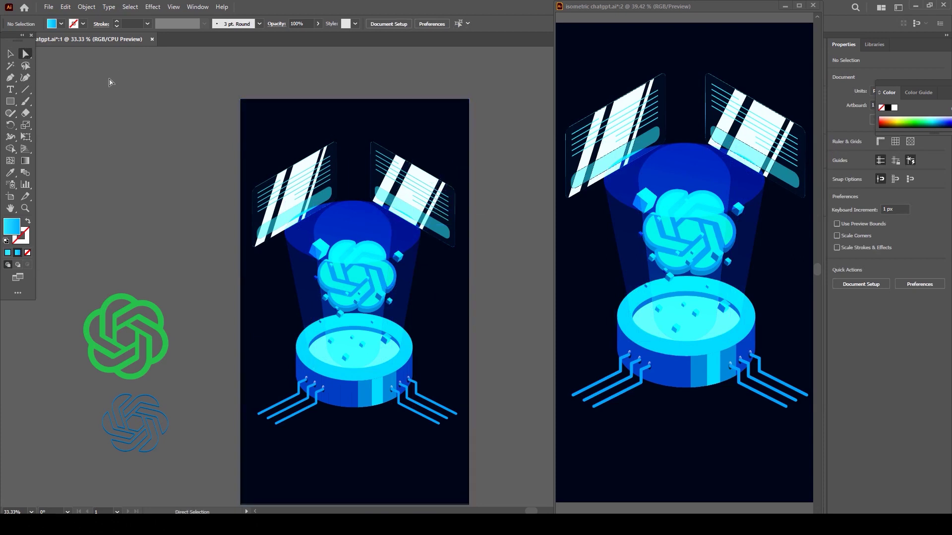
Try the Screen, Soft Light and Multiply blending modes on the white reflection stripes of the right-hand glass card
click(383, 203)
click(379, 200)
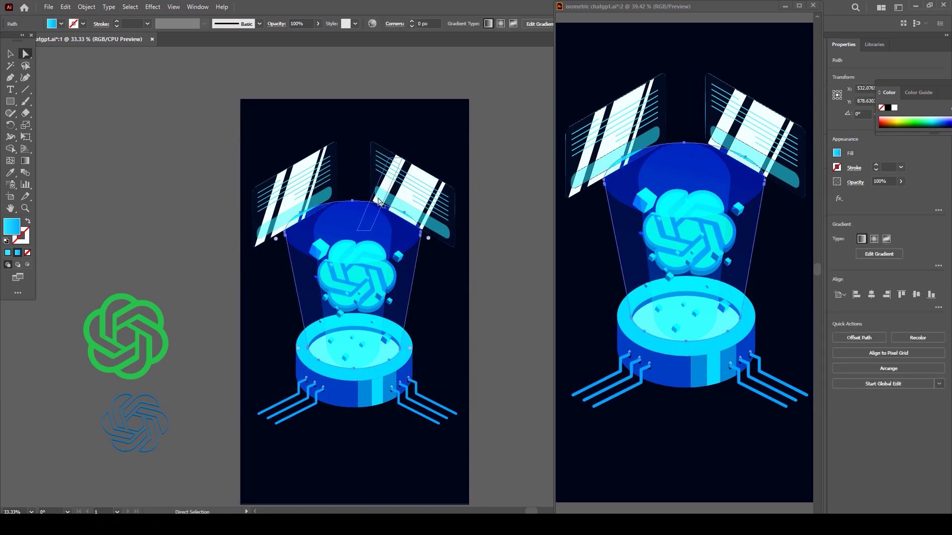
click(378, 202)
shift+click(406, 199)
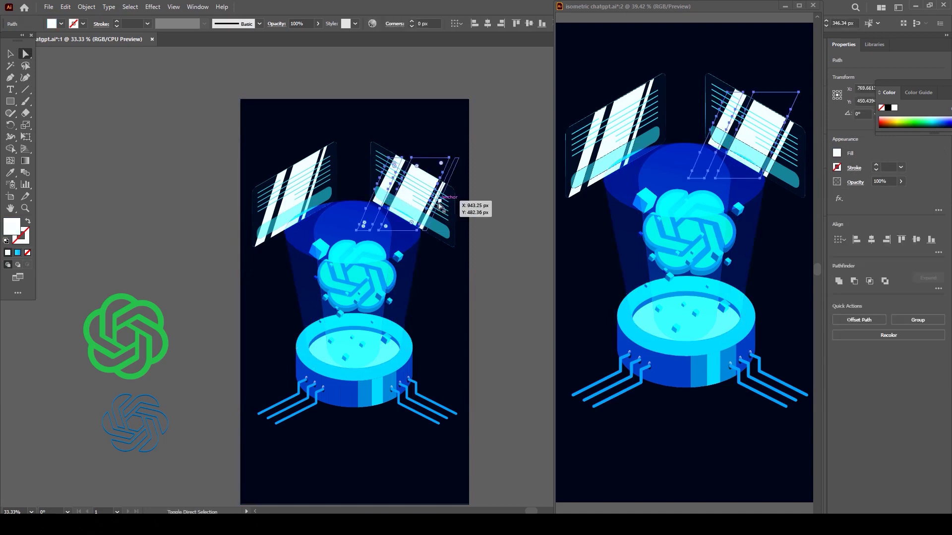
shift+click(438, 196)
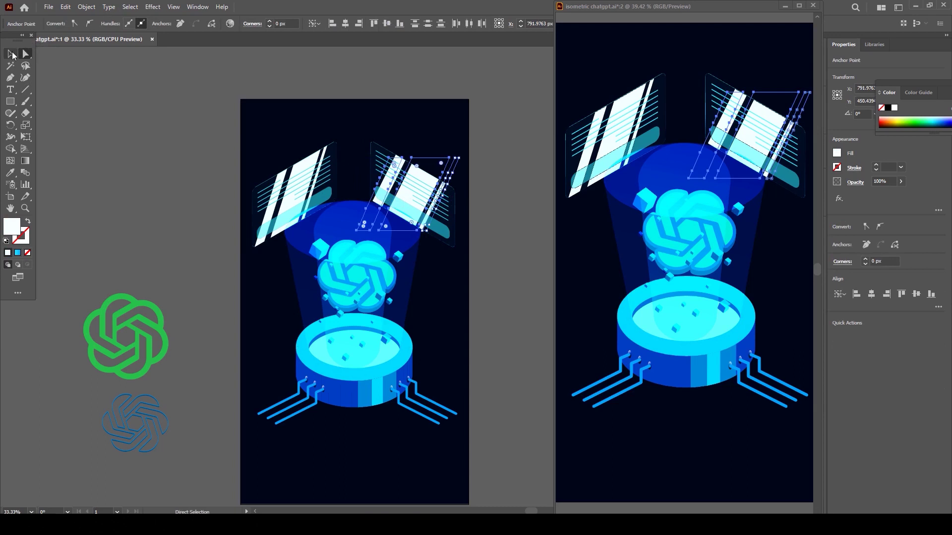
click(15, 53)
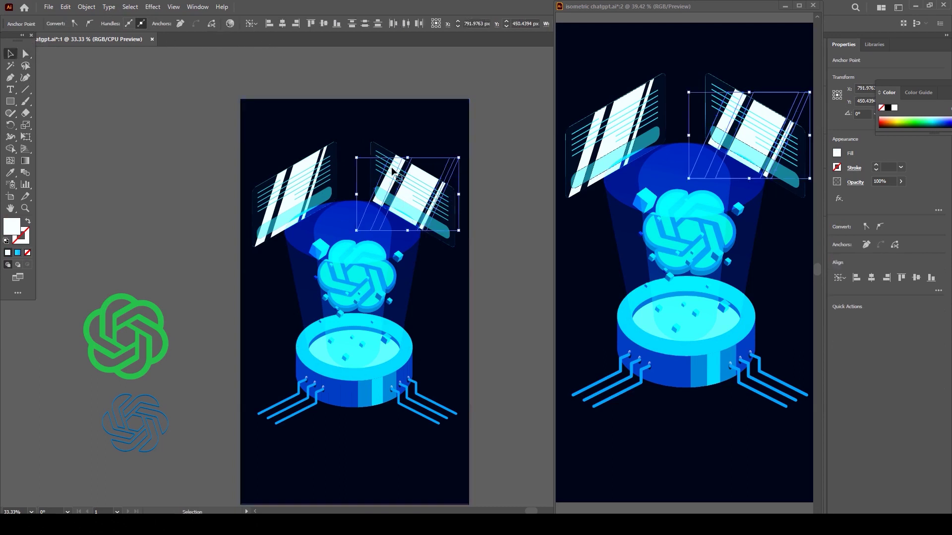
click(855, 182)
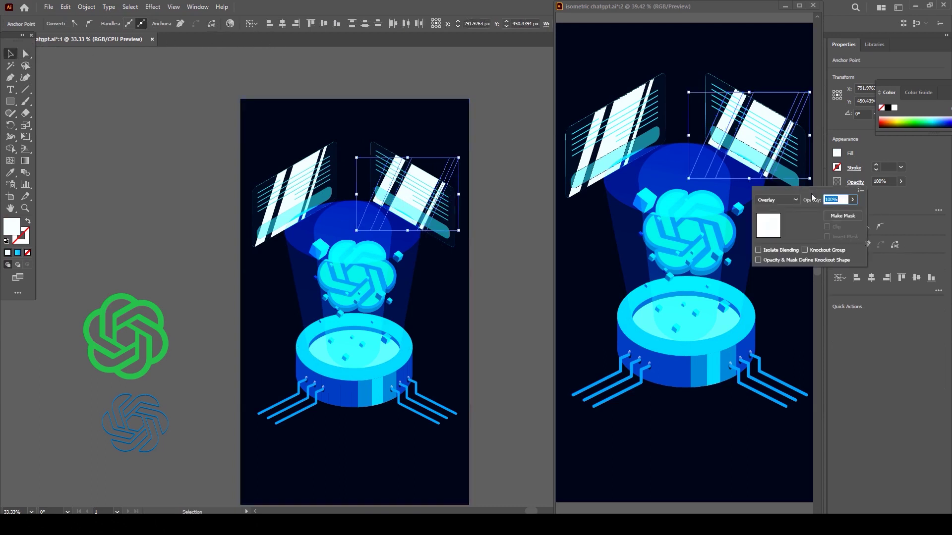
click(791, 200)
click(775, 268)
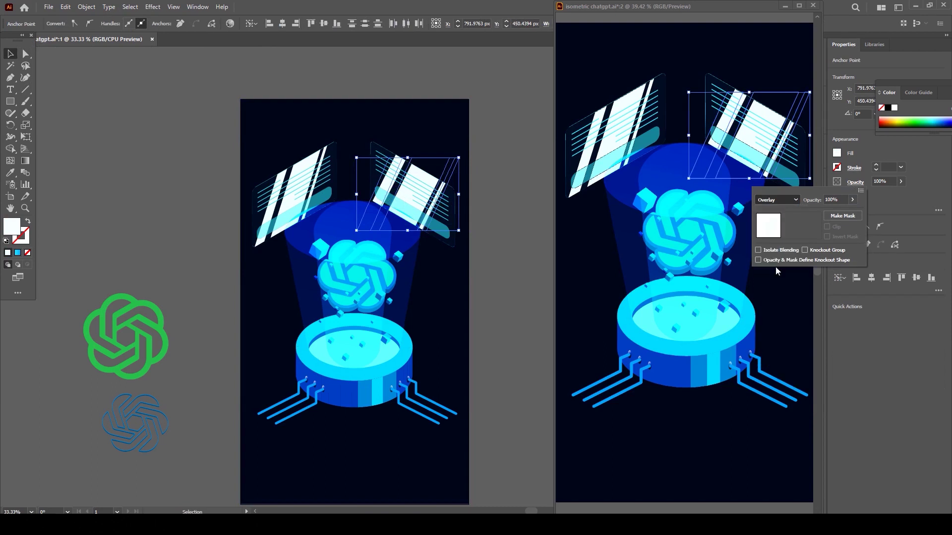
click(776, 199)
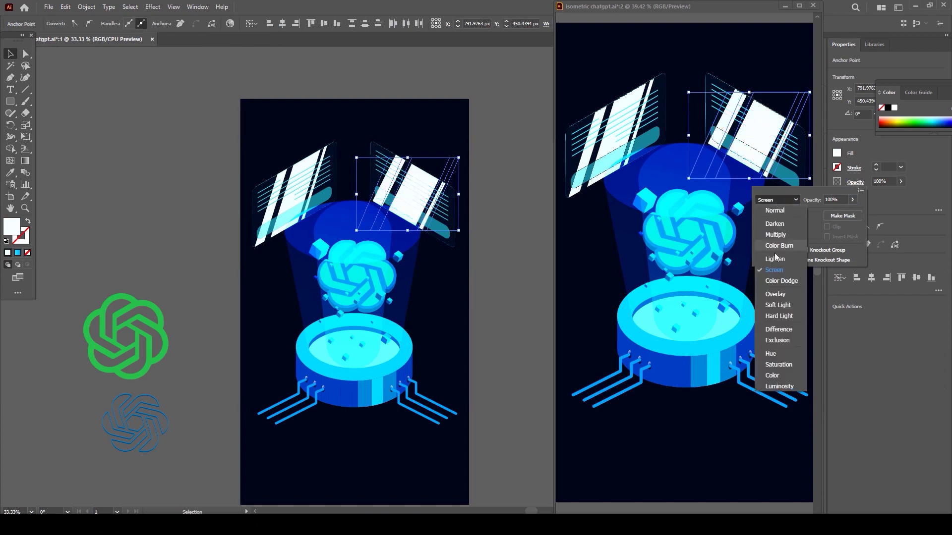
click(777, 305)
click(782, 201)
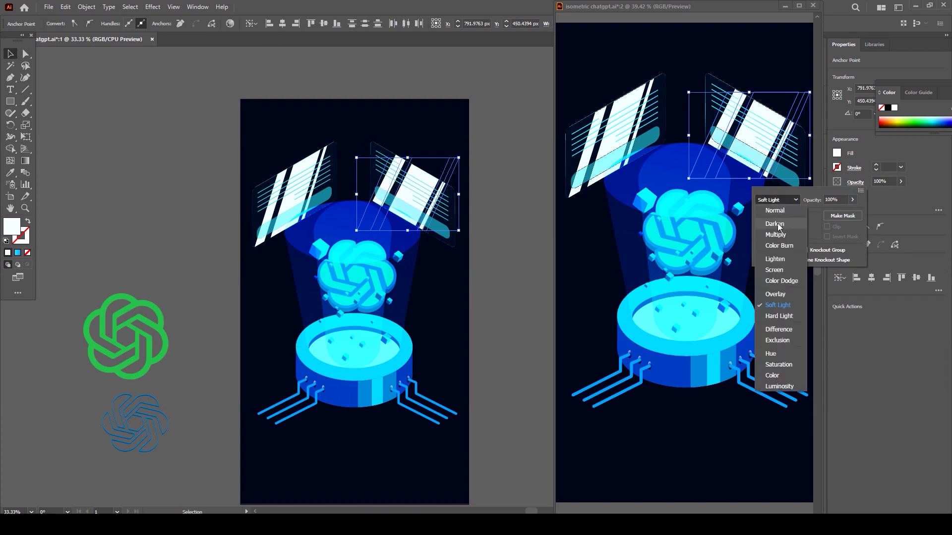
click(778, 234)
click(784, 201)
Lower the reflection stripes' opacity to 26% and fill them with the cyan-to-blue linear gradient
click(850, 203)
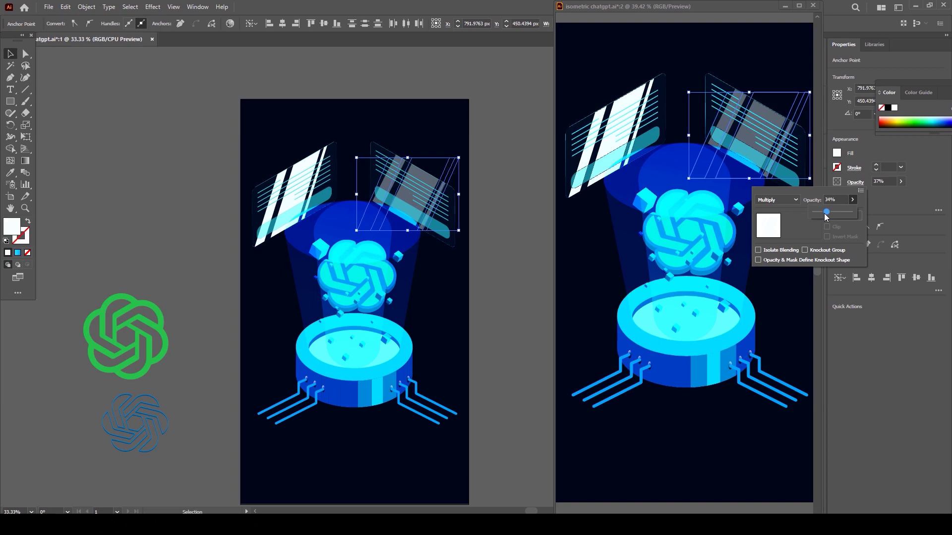
drag(824, 217, 823, 212)
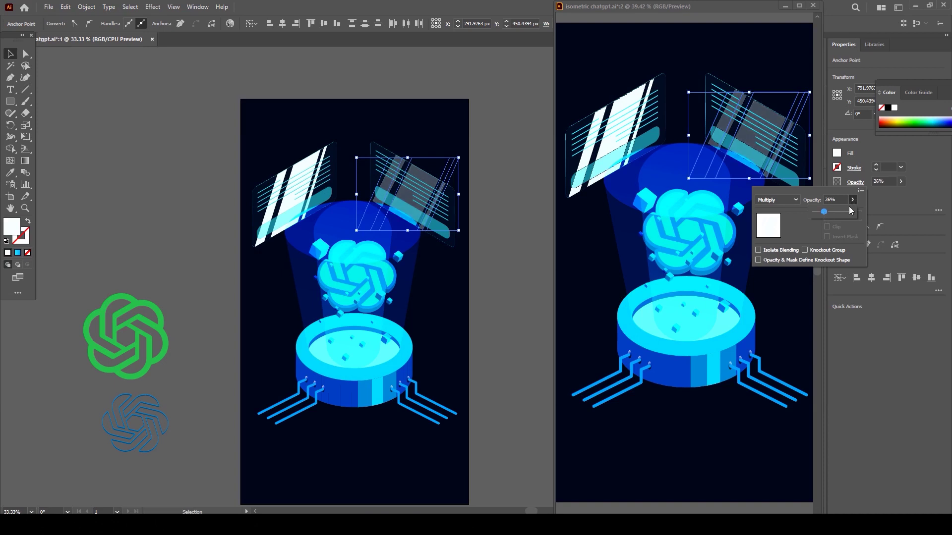
click(13, 230)
click(18, 254)
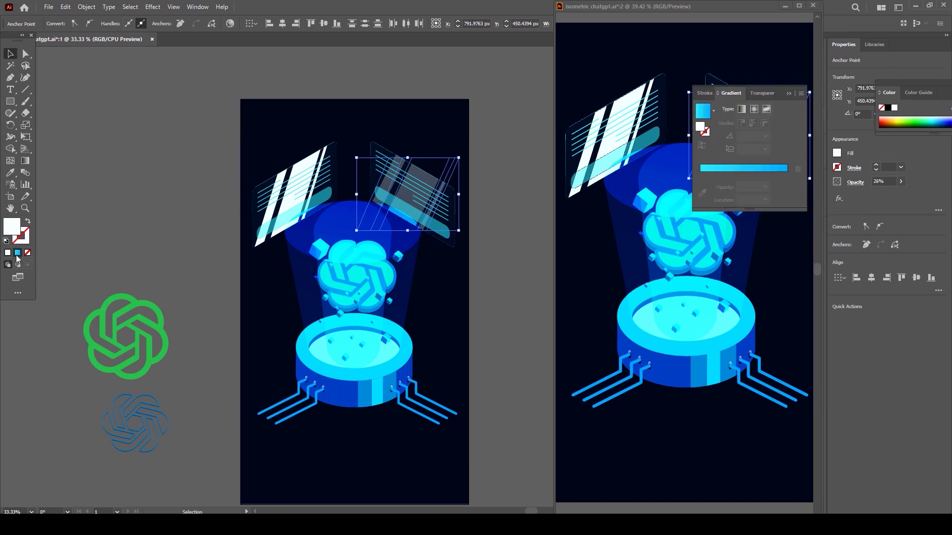
click(17, 253)
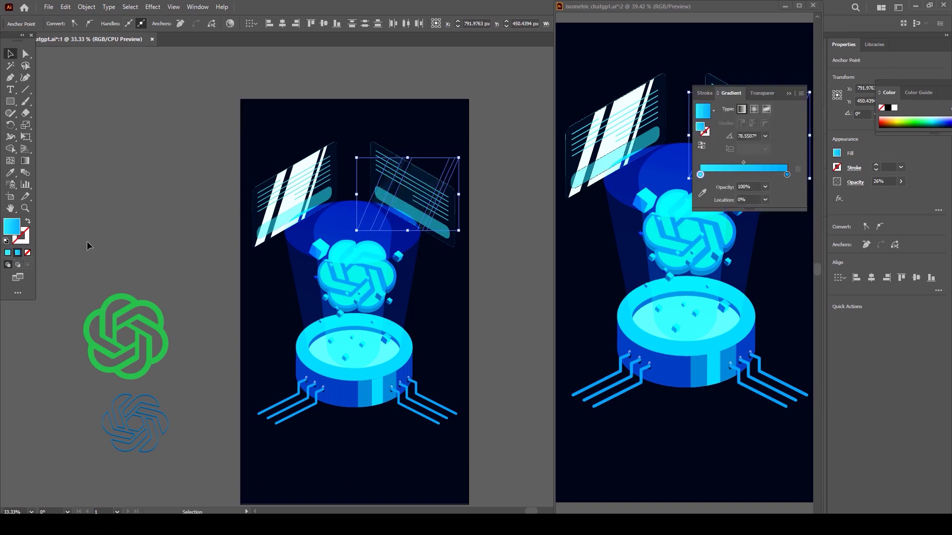
click(788, 94)
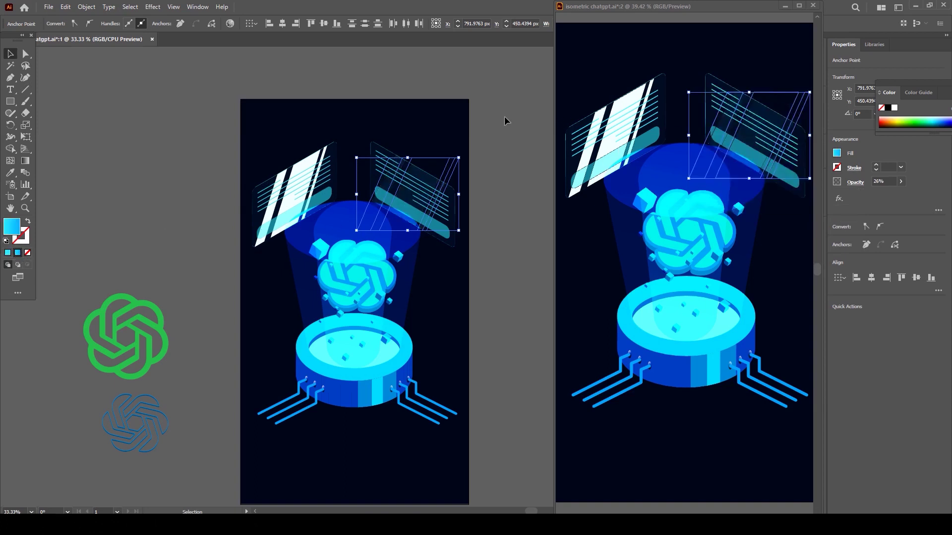
Try the Overlay and Soft Light modes on the gradient stripes, and set them to Screen at about 49% opacity
click(855, 182)
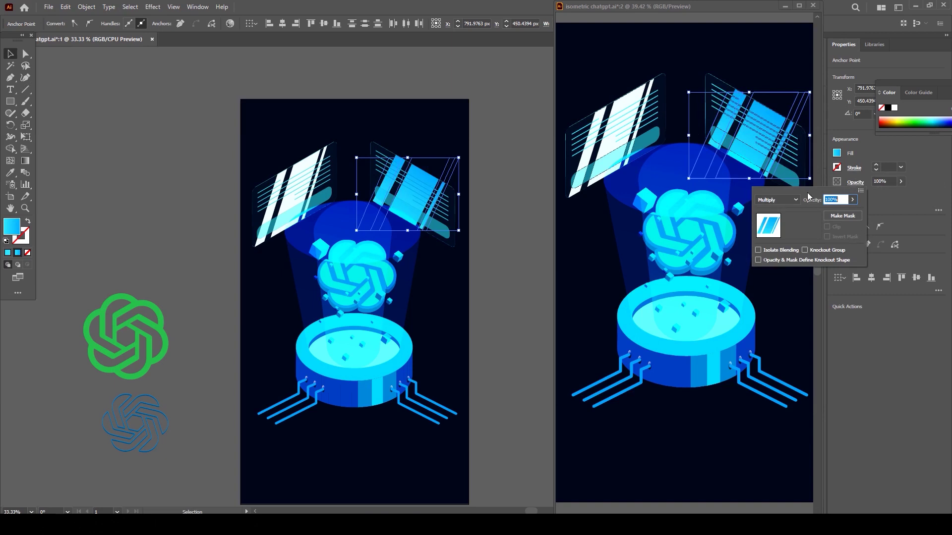
click(777, 200)
click(774, 271)
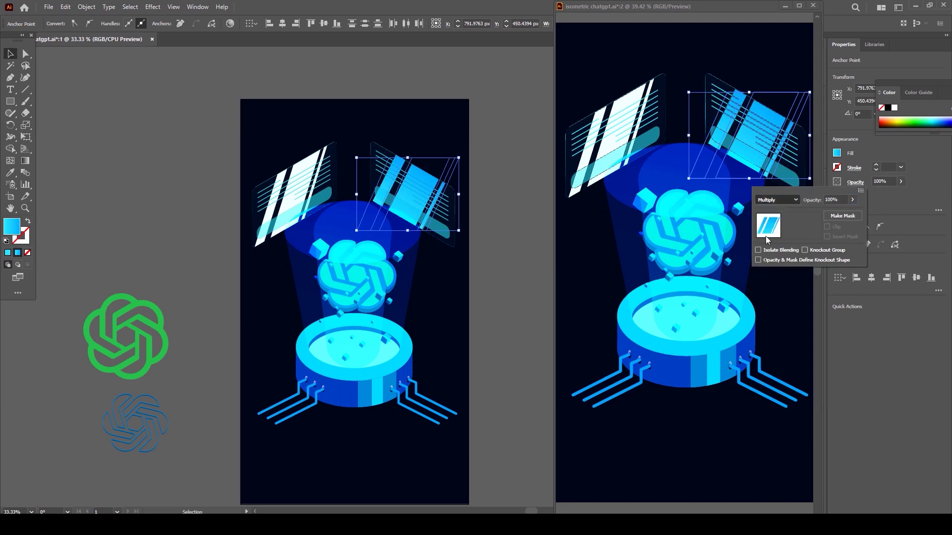
click(779, 200)
key(Escape)
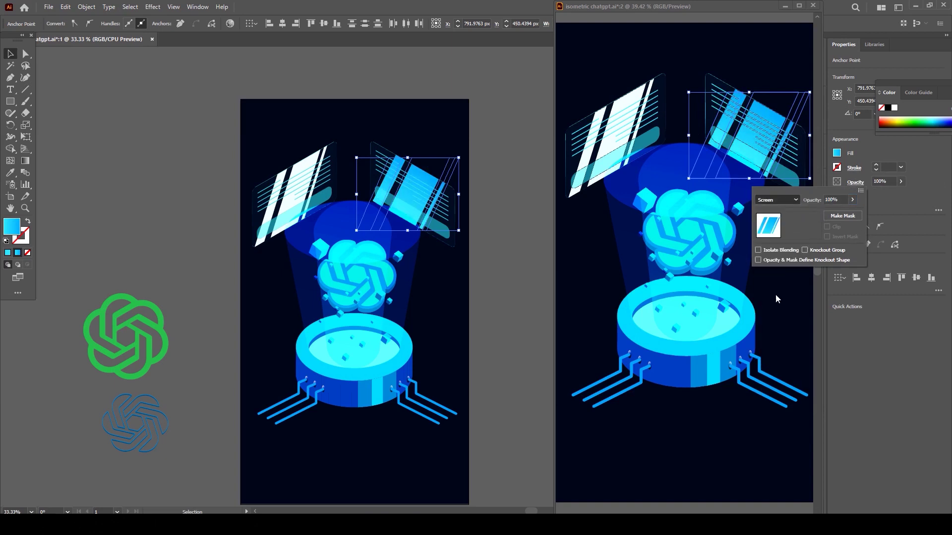
click(776, 281)
click(781, 201)
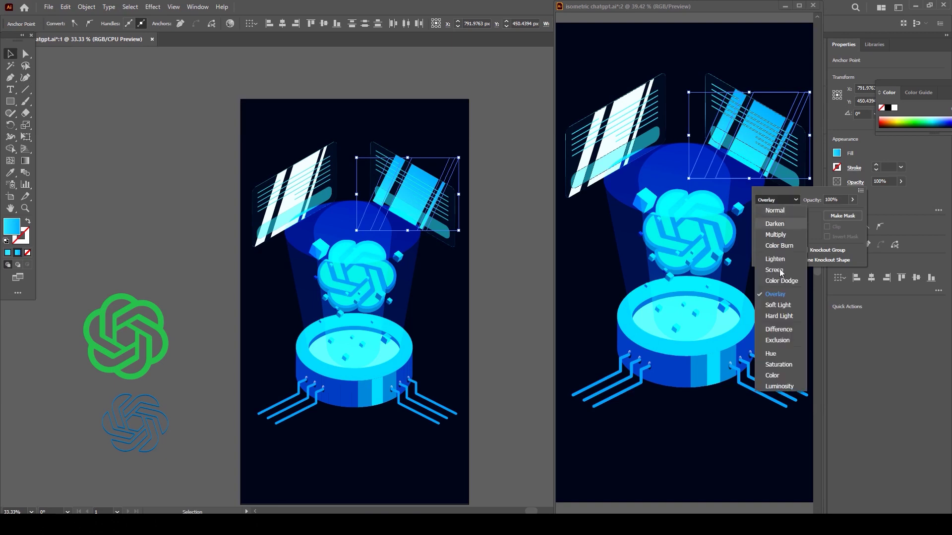
click(777, 304)
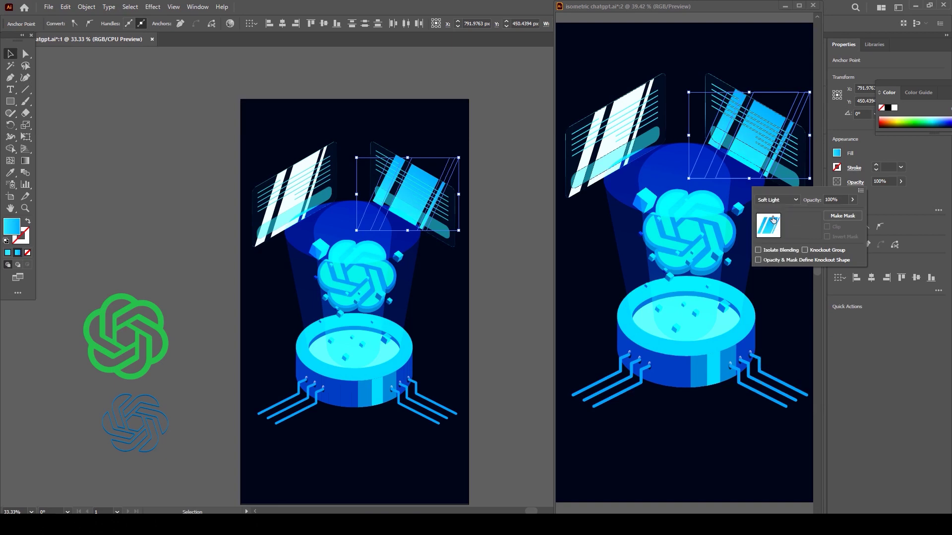
click(777, 198)
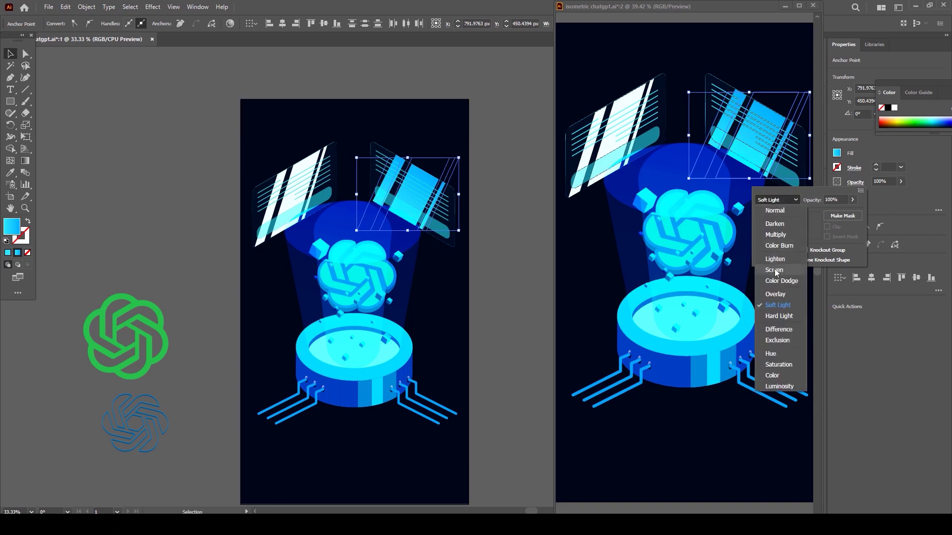
click(775, 269)
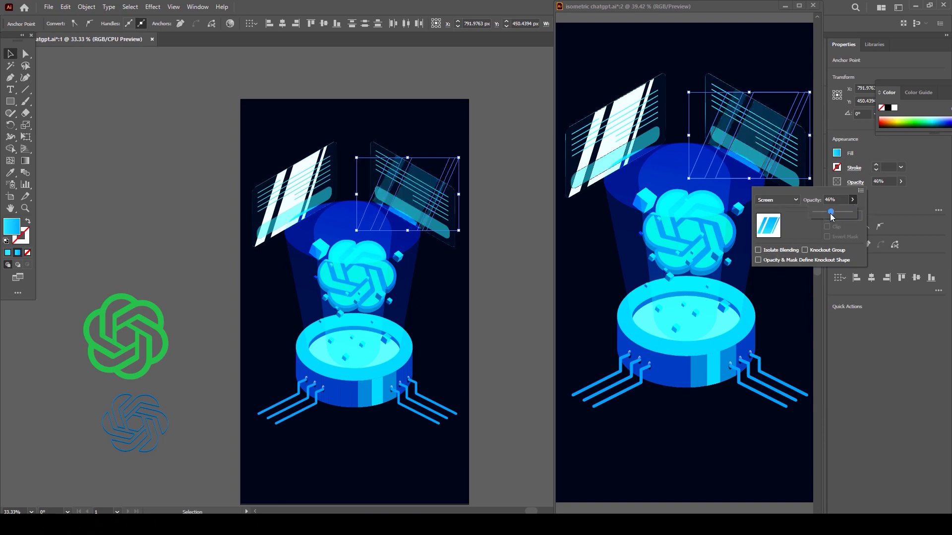
Deselect the stripes and move the whole right-hand glass card slightly upward
click(522, 260)
click(521, 260)
click(461, 201)
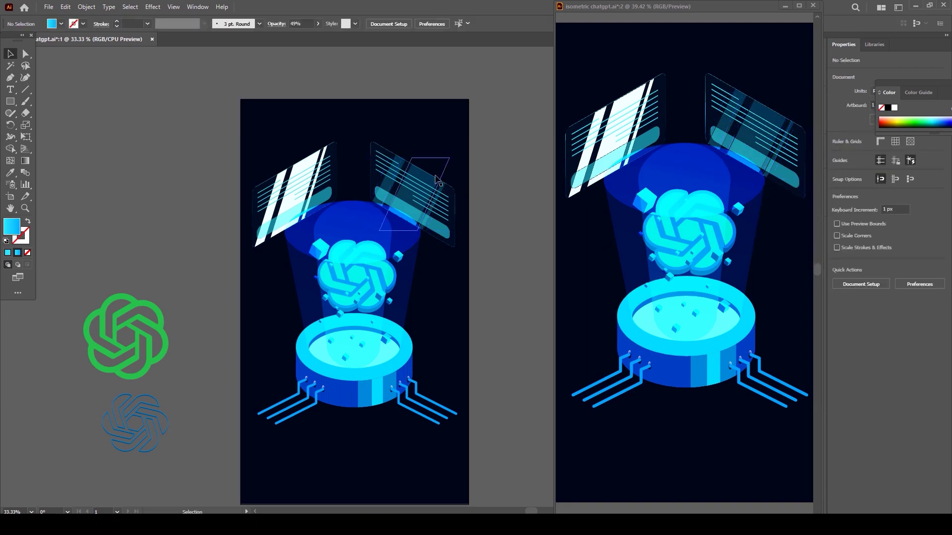
drag(418, 184, 419, 168)
Try deleting the left-hand glass card and expanding the right-hand card's appearance, and undo both changes
click(267, 170)
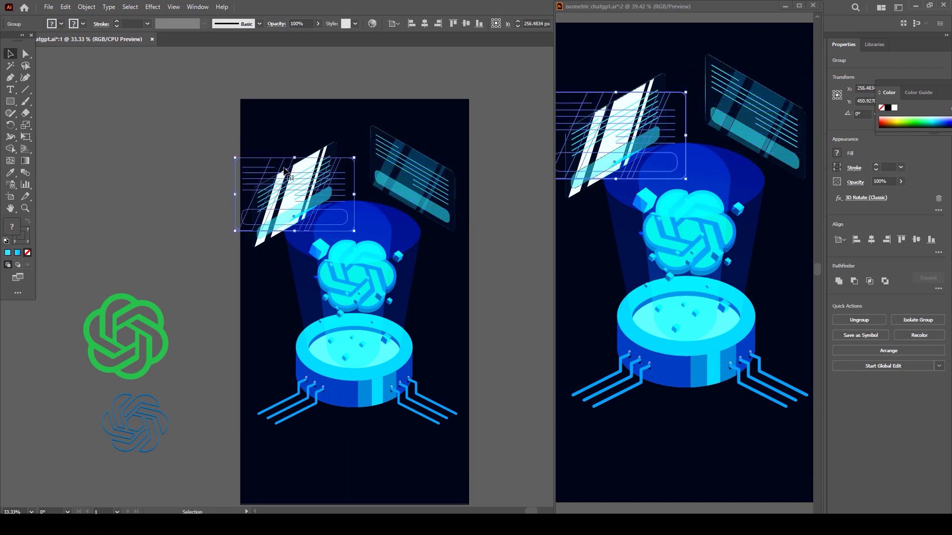
key(Delete)
click(430, 183)
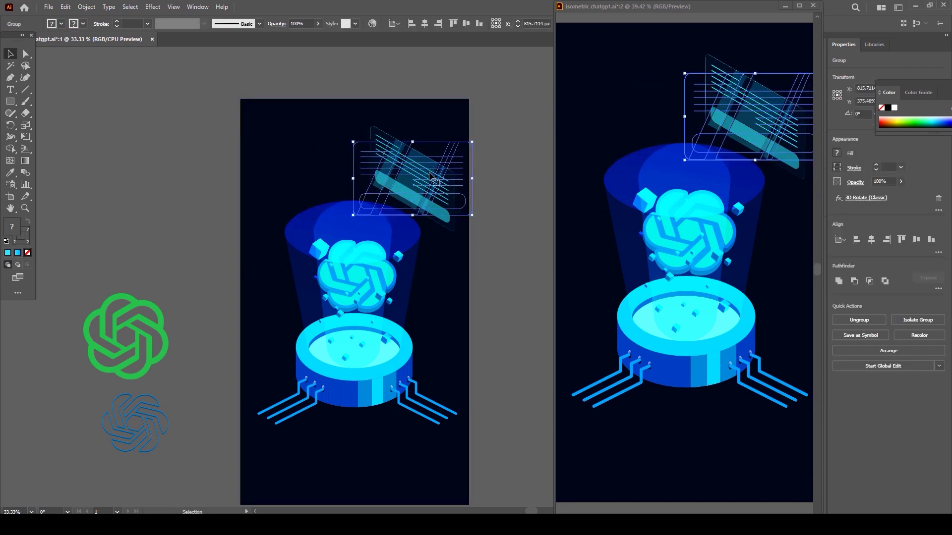
drag(430, 182, 307, 184)
key(ctrl+z)
click(86, 7)
click(118, 144)
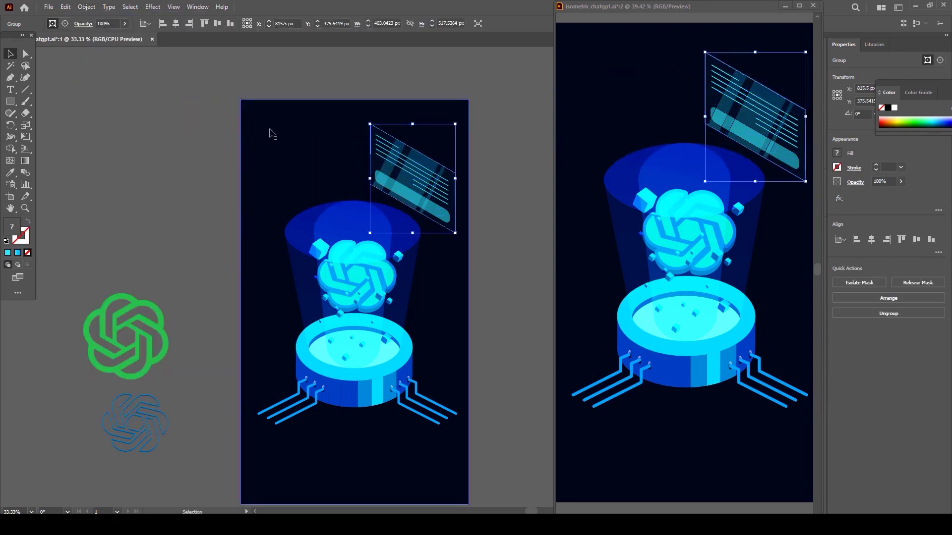
click(489, 158)
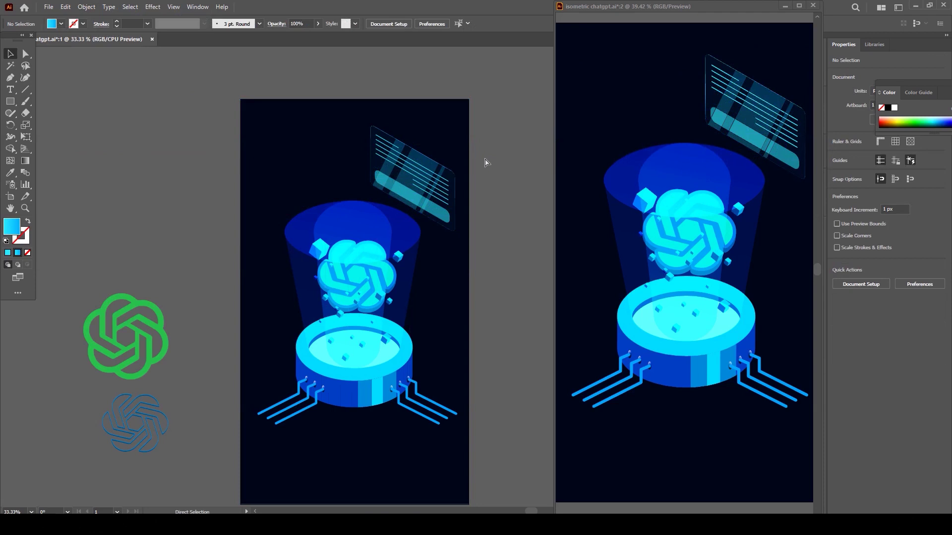
key(ctrl+z)
key(ctrl+z)
Delete the left-hand glass card with white stripes and replace it with a copy of the right-hand card at the same height
click(484, 159)
click(431, 164)
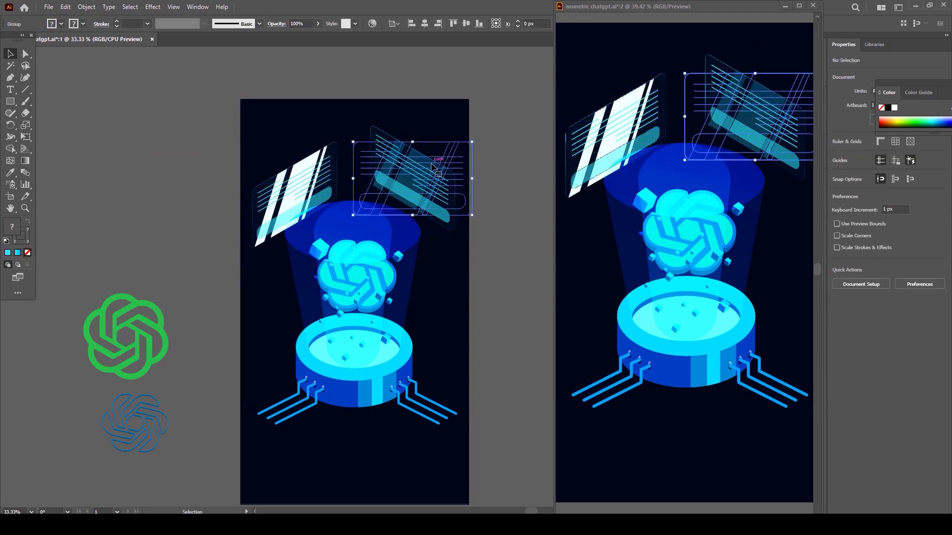
click(279, 182)
key(Delete)
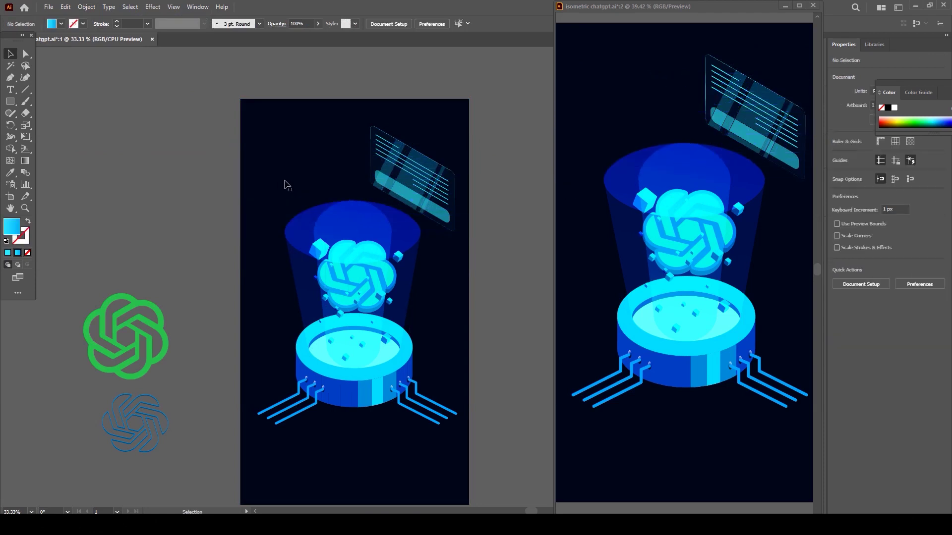
drag(411, 172, 304, 172)
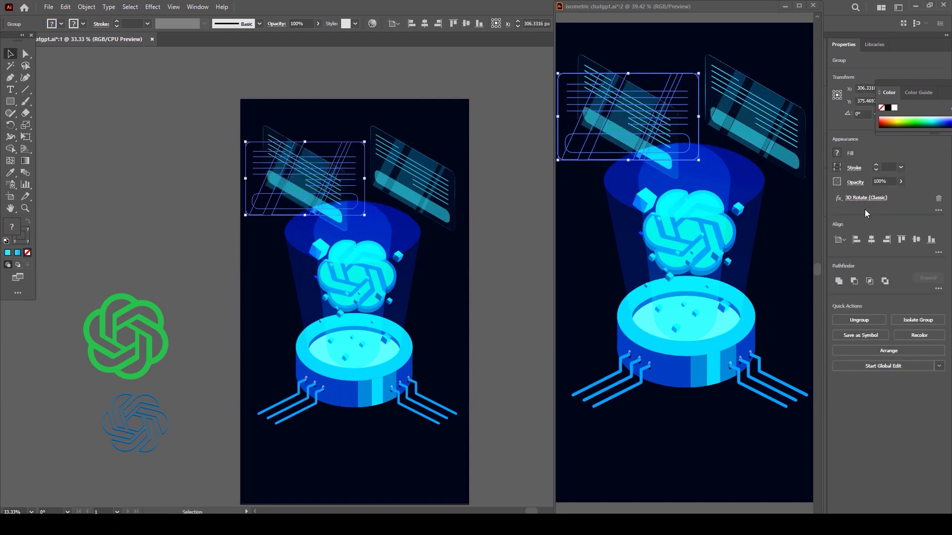
Change the copied card's 3D rotation to Isometric Right and shift it slightly outward, away from the other card
click(869, 198)
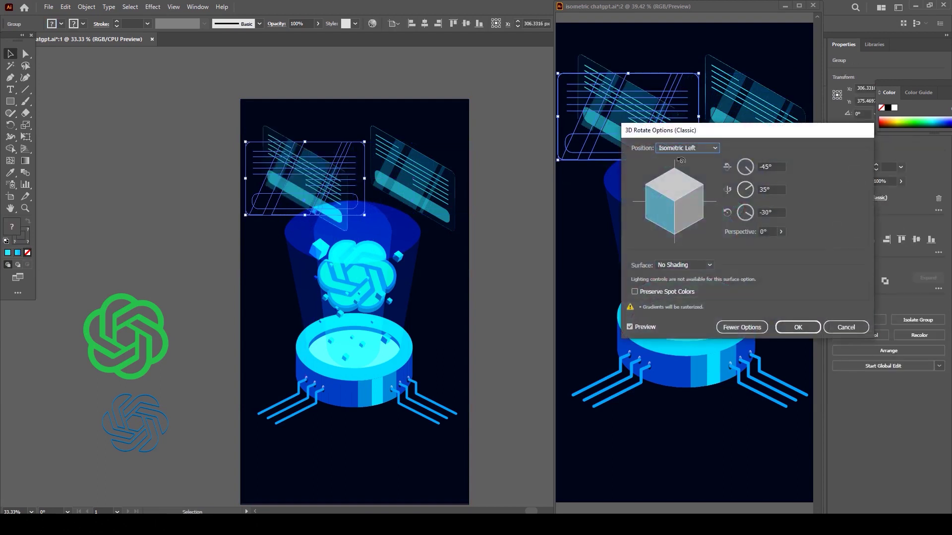
click(688, 148)
click(687, 318)
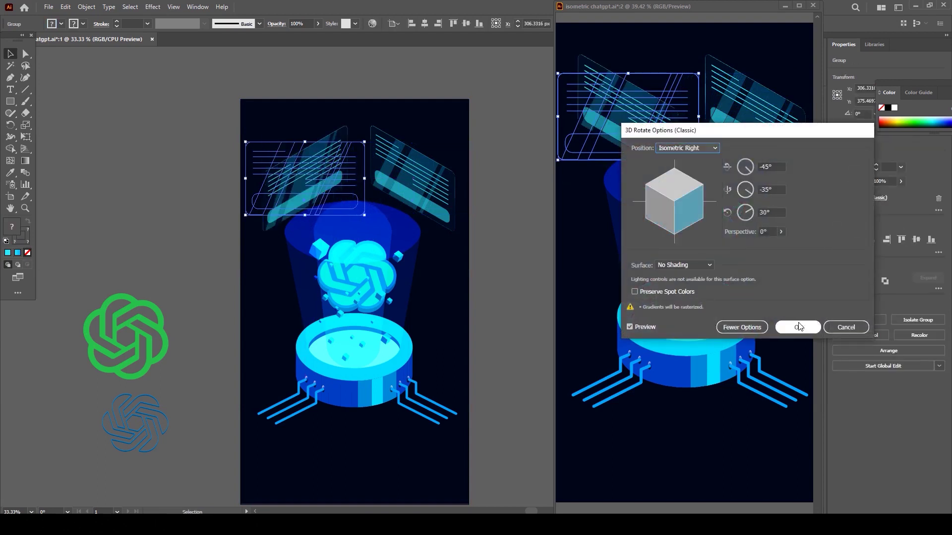
click(797, 327)
drag(337, 183, 324, 180)
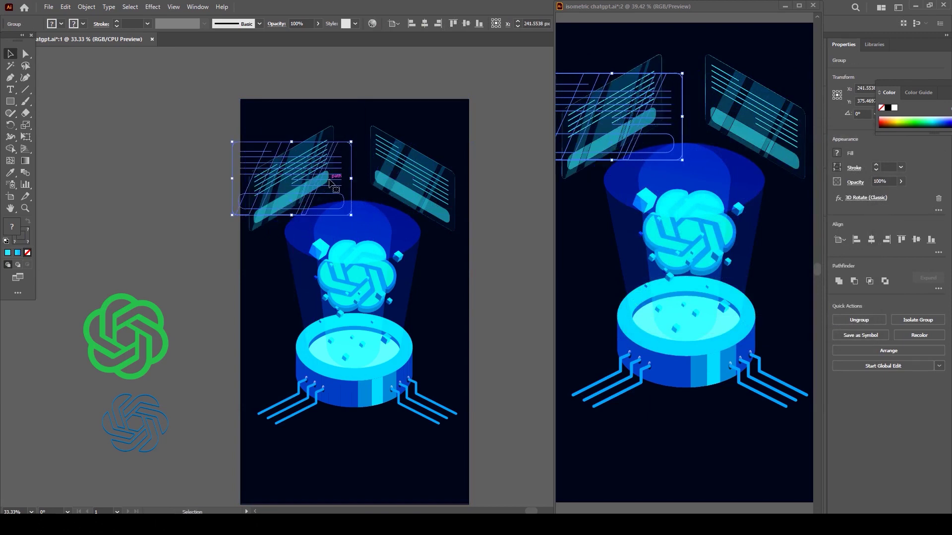
click(480, 246)
drag(473, 265, 441, 228)
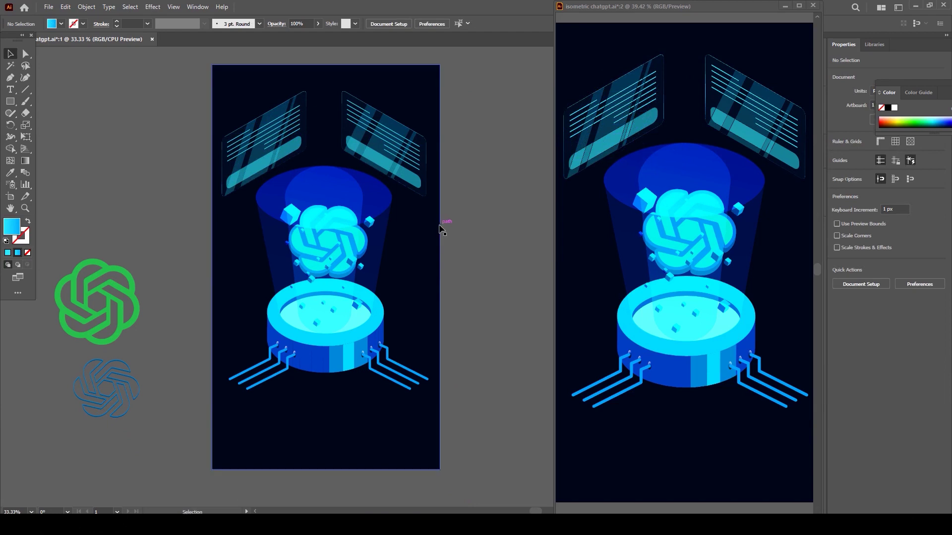
Select the wide outer light beam and try the Normal, Soft Light and Hard Light blending modes on it
click(26, 53)
click(269, 250)
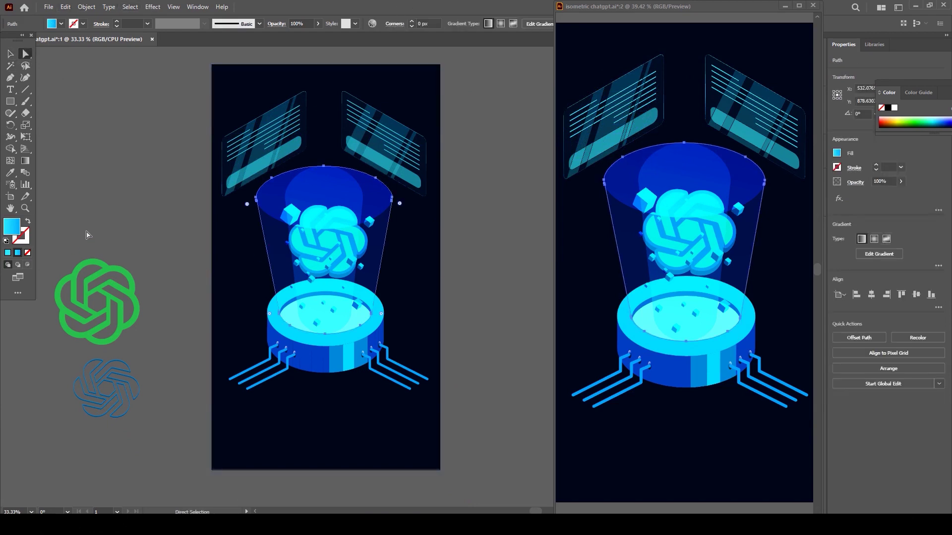
click(278, 24)
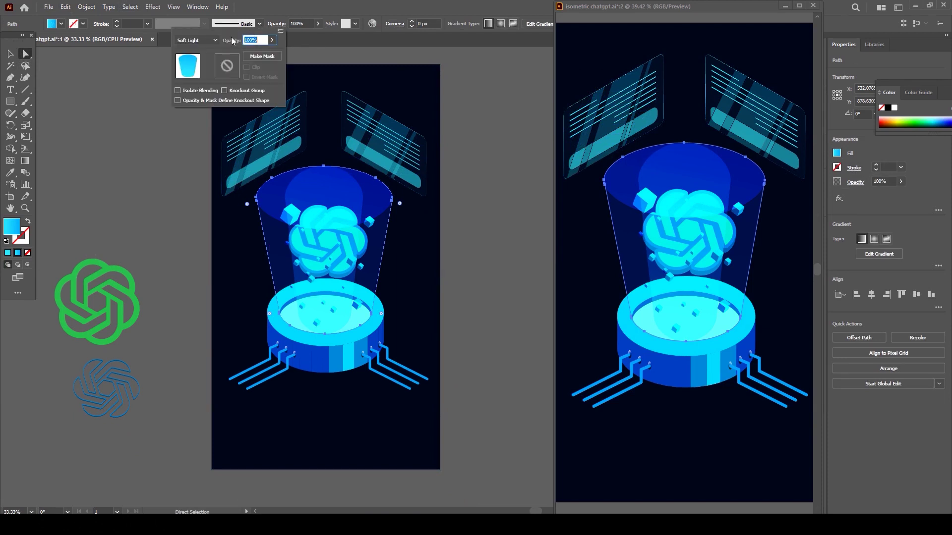
click(214, 41)
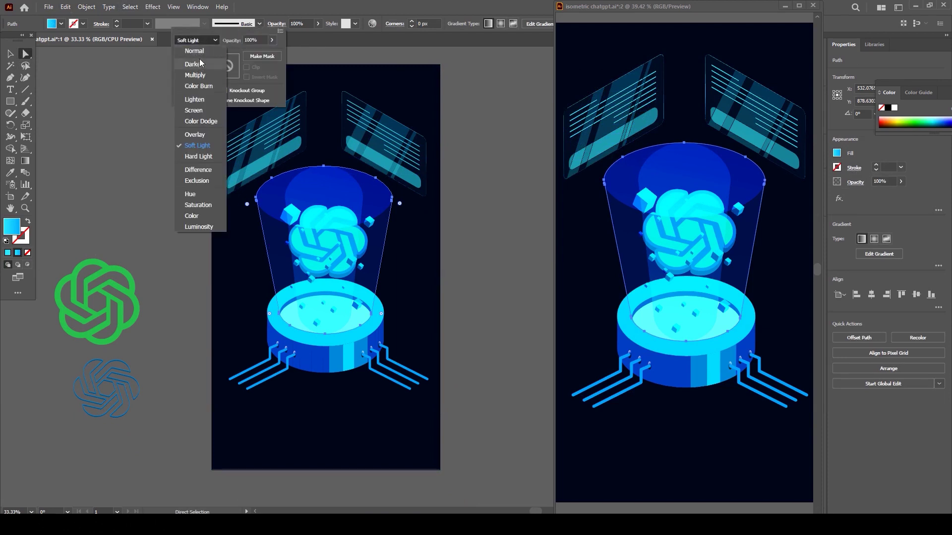
click(200, 51)
click(207, 40)
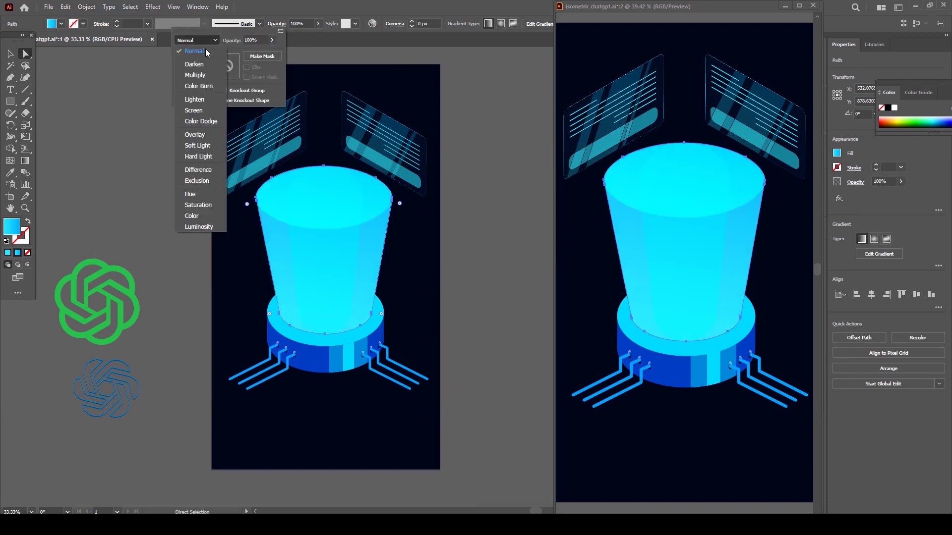
click(194, 145)
click(205, 43)
click(196, 156)
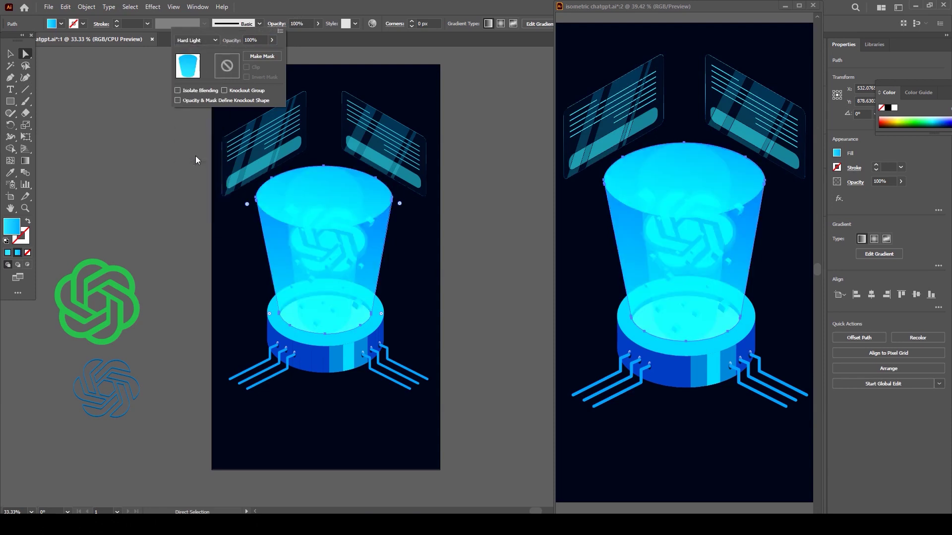
Try the Hue, Color Dodge and Normal blending modes on the outer light beam, and set it to Overlay
click(207, 43)
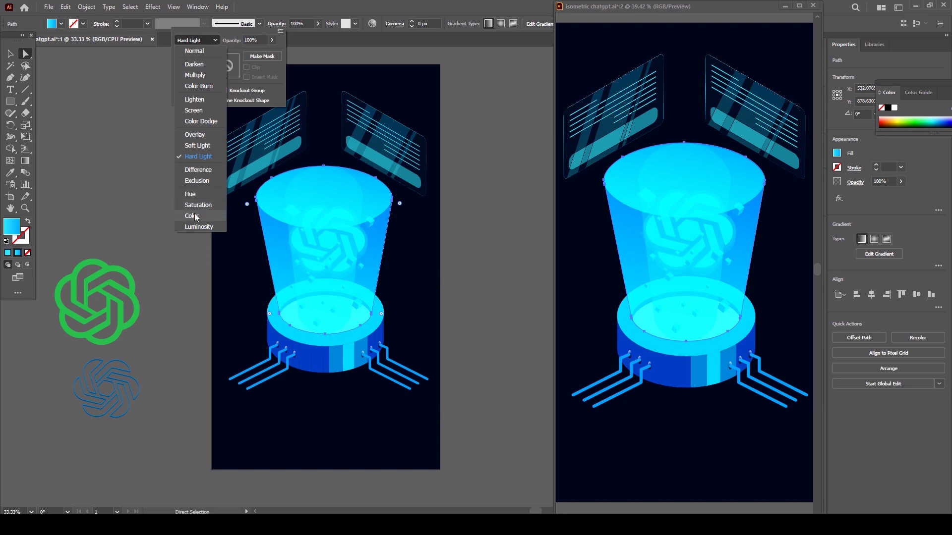
click(195, 194)
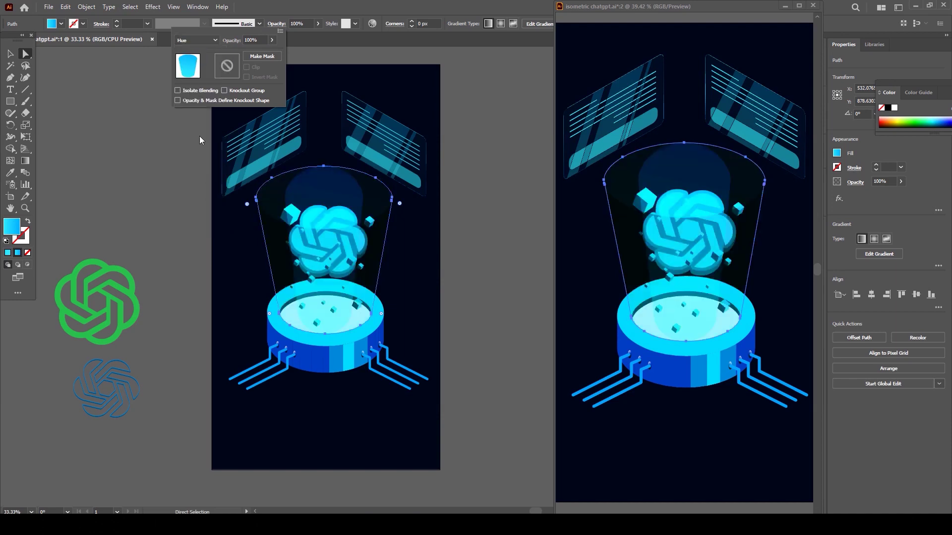
click(205, 40)
click(198, 122)
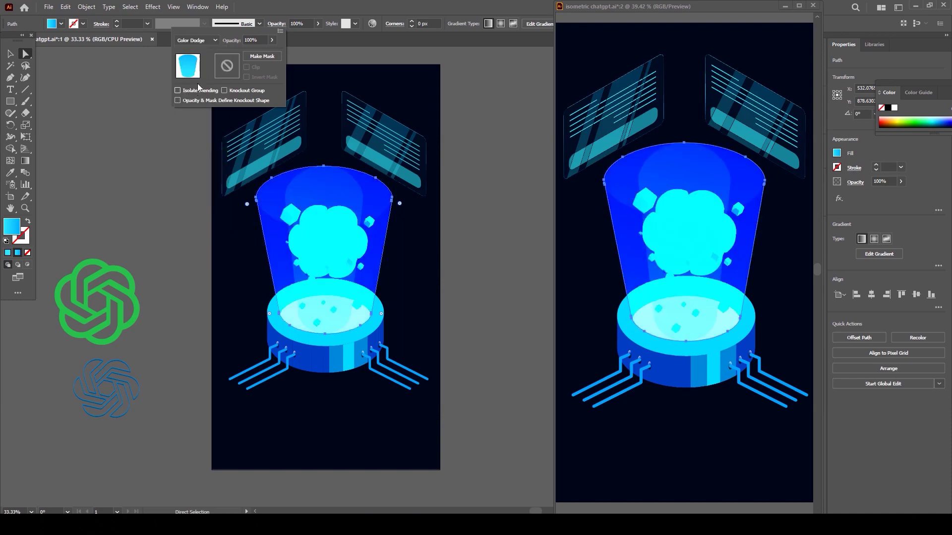
click(206, 41)
click(206, 52)
click(201, 41)
click(193, 133)
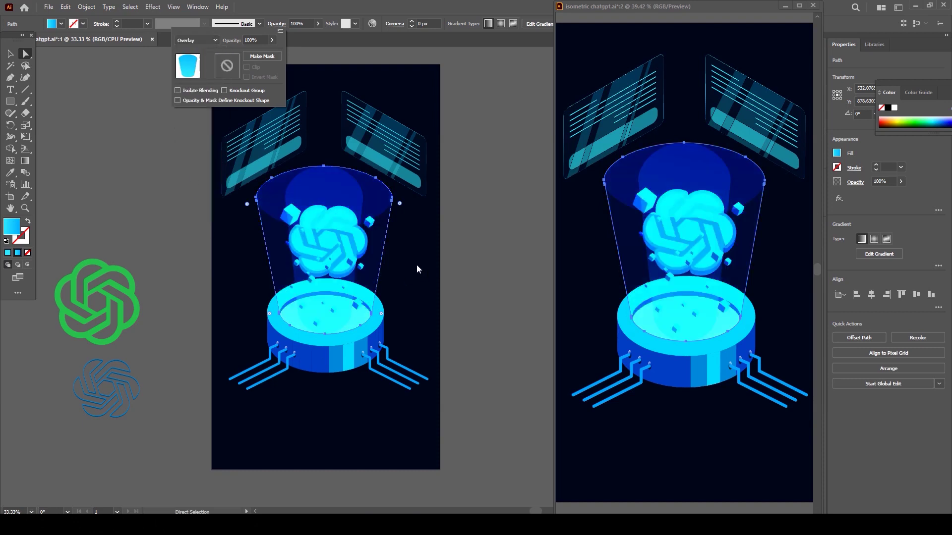
Set the narrow inner light beam's blending mode to Color Dodge and reduce its opacity to 25%
click(318, 203)
click(275, 24)
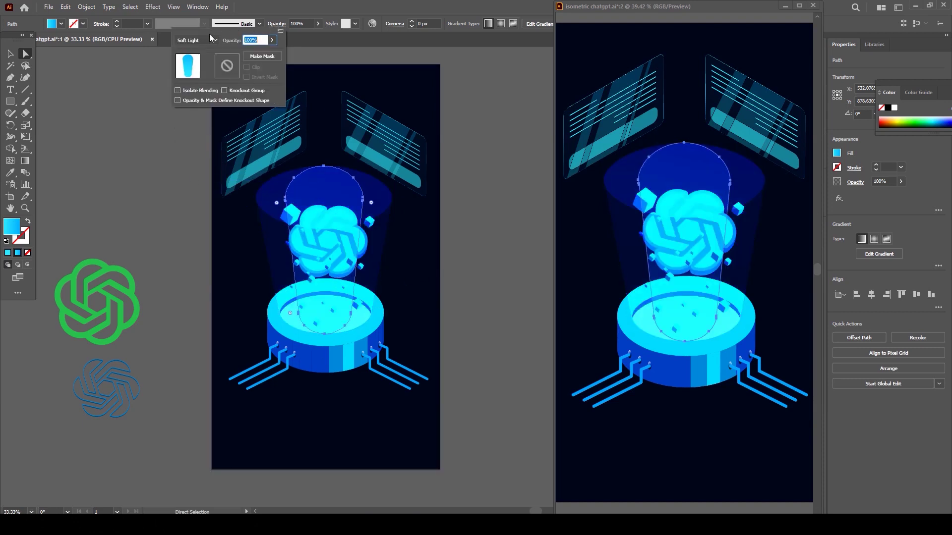
click(203, 41)
click(198, 123)
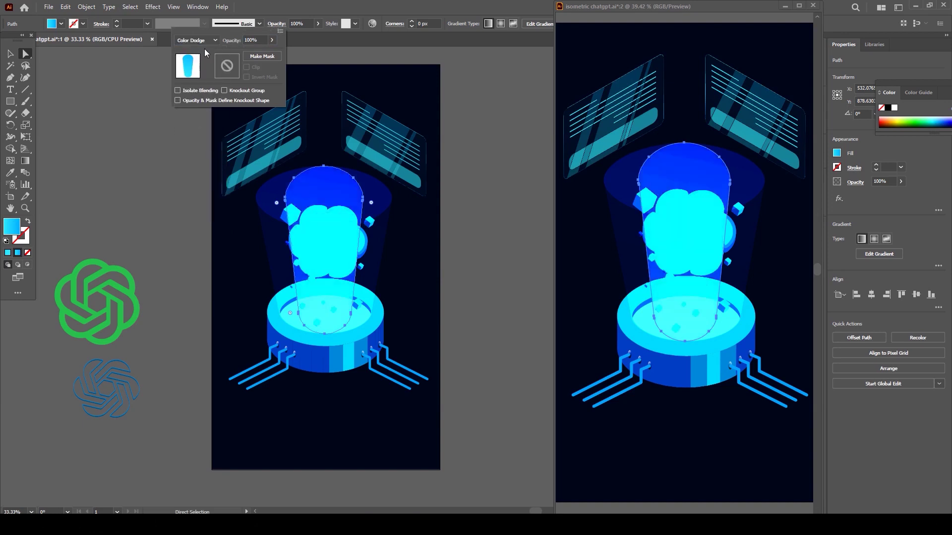
click(271, 40)
drag(272, 52, 247, 54)
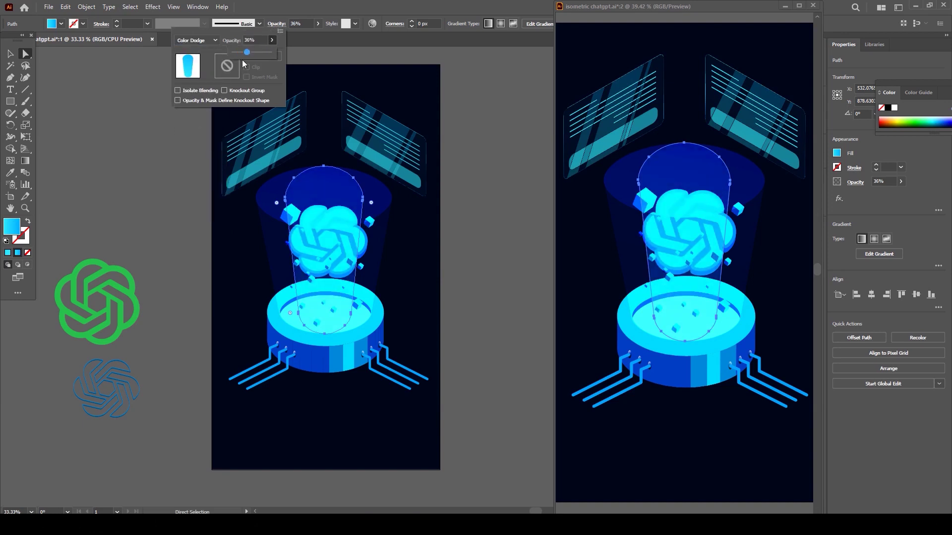
click(171, 217)
click(168, 222)
key(v)
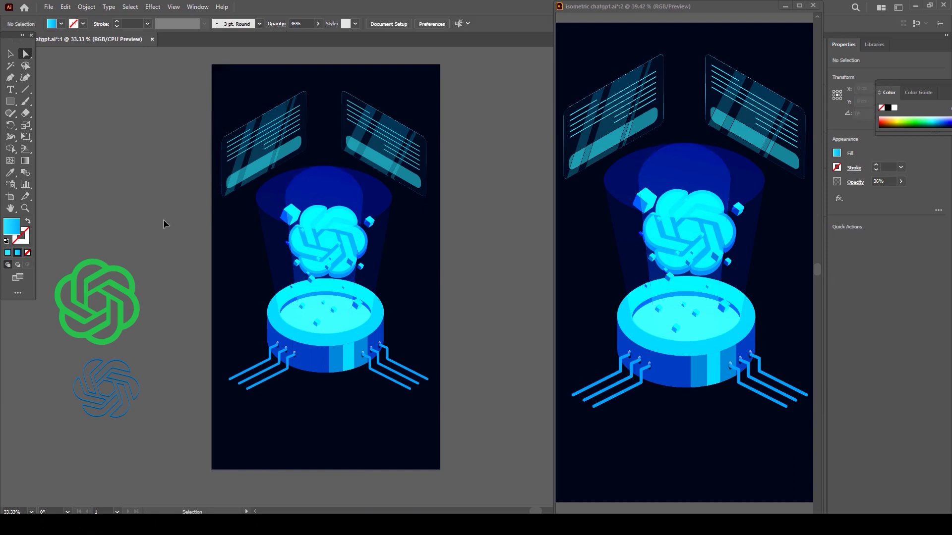
key(ctrl+z)
key(ctrl+z)
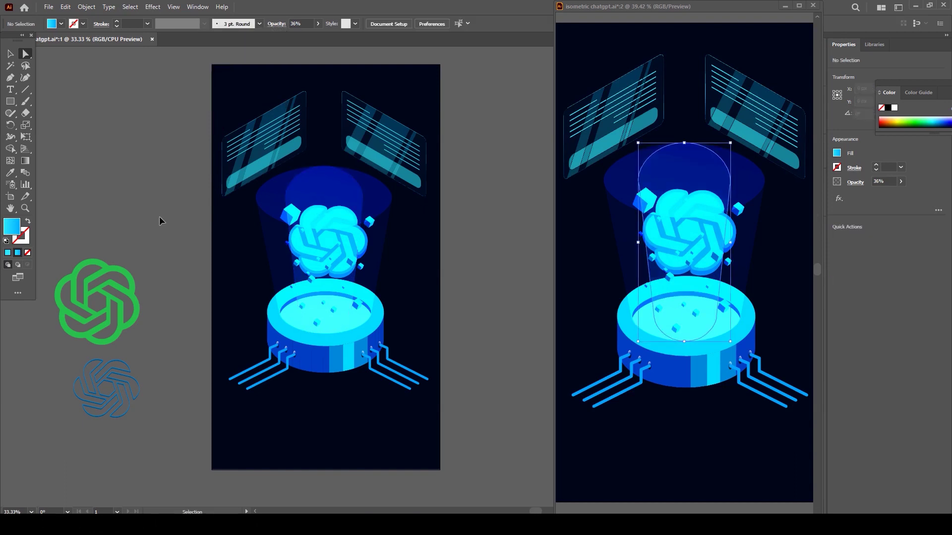
Try the Soft Light, Overlay and Multiply blending modes on the inner light beam
click(278, 26)
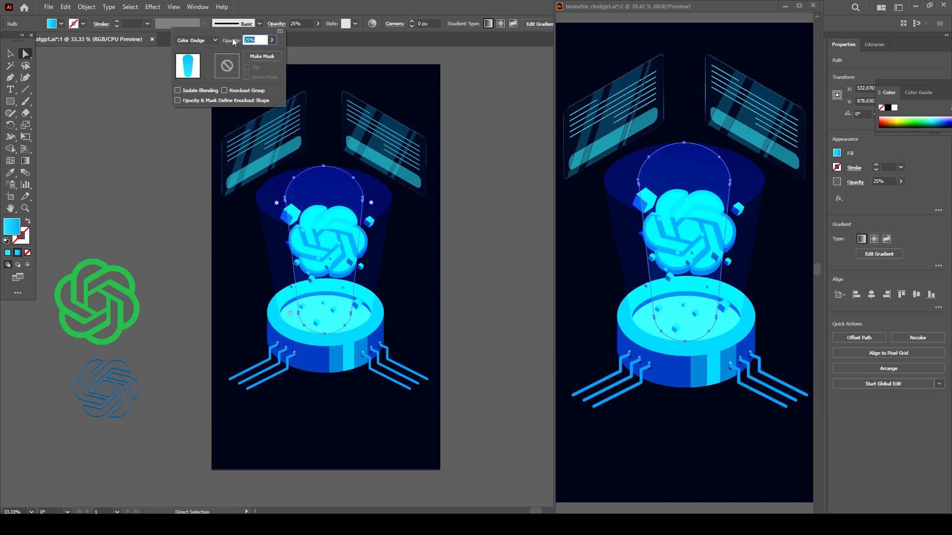
click(207, 40)
click(201, 145)
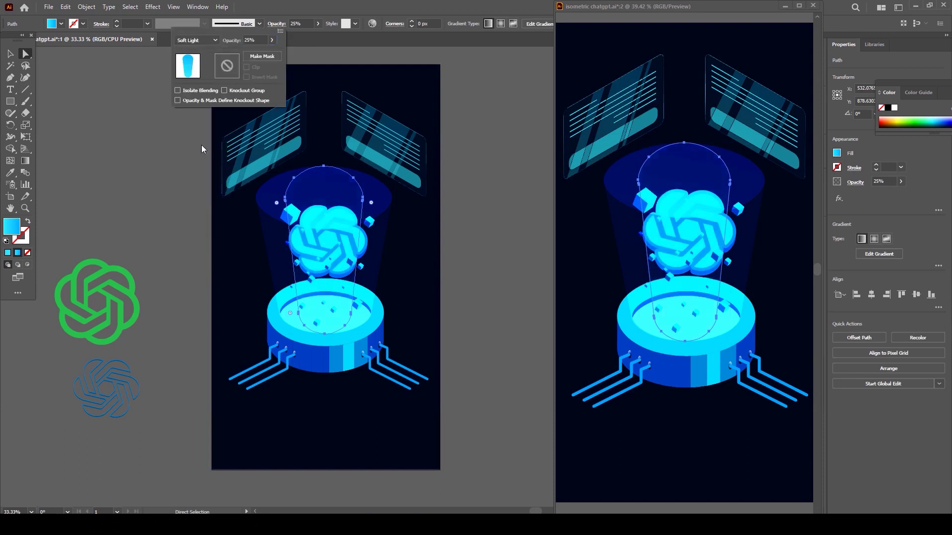
click(201, 40)
click(195, 134)
click(190, 40)
click(191, 110)
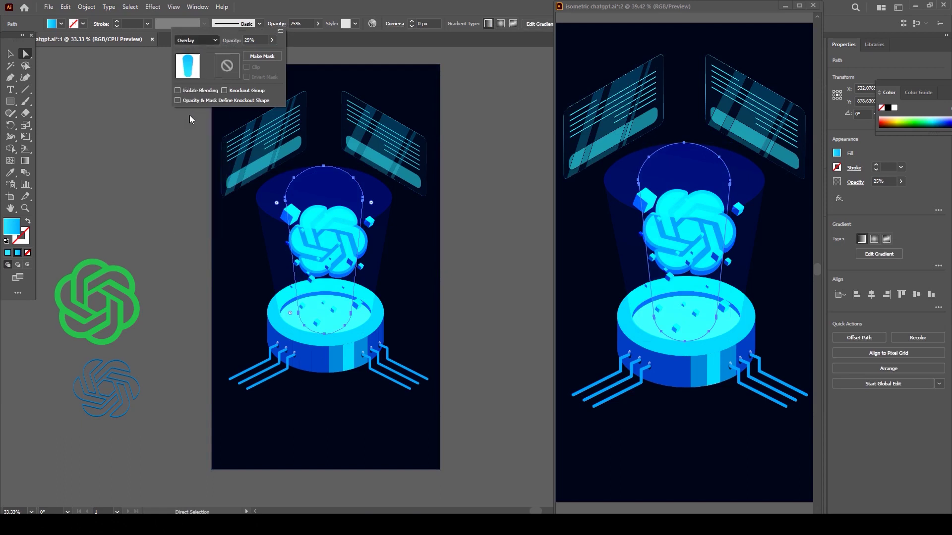
click(196, 40)
click(193, 76)
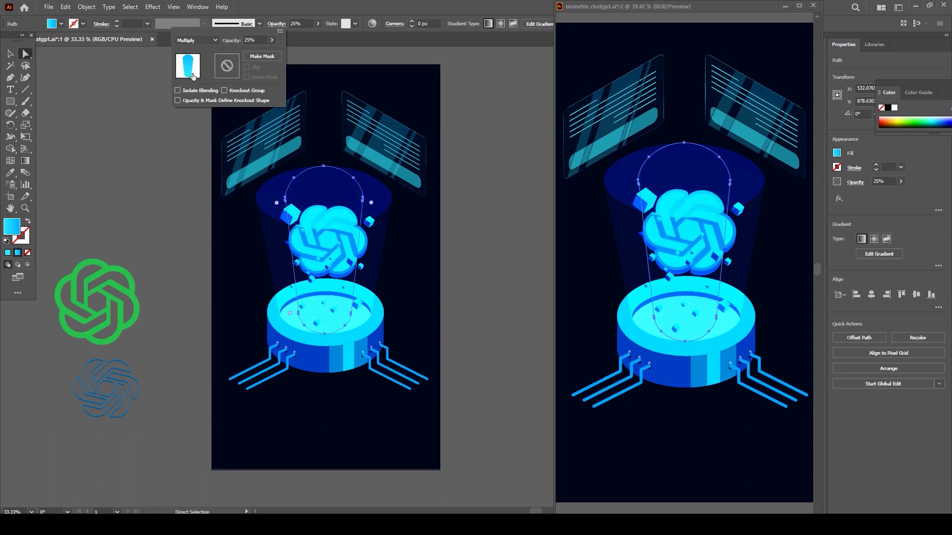
click(171, 176)
click(172, 227)
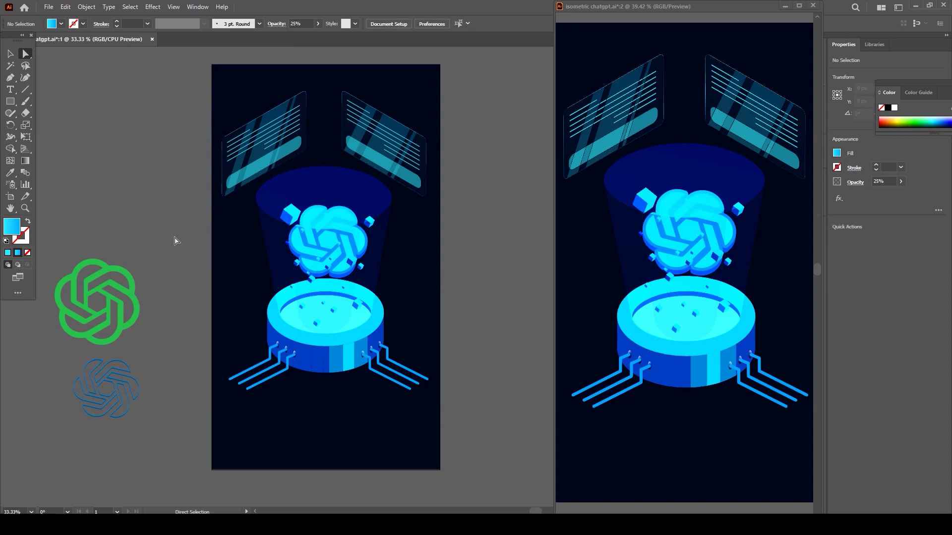
Undo the Multiply blending on the inner light beam, set its blending mode to Soft Light and deselect it
key(ctrl+z)
key(ctrl+z)
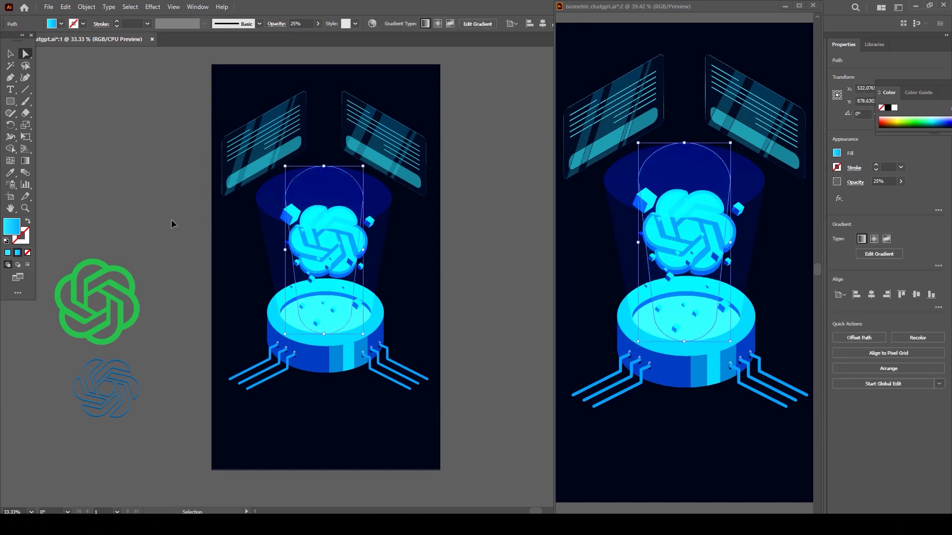
key(a)
click(277, 24)
click(203, 39)
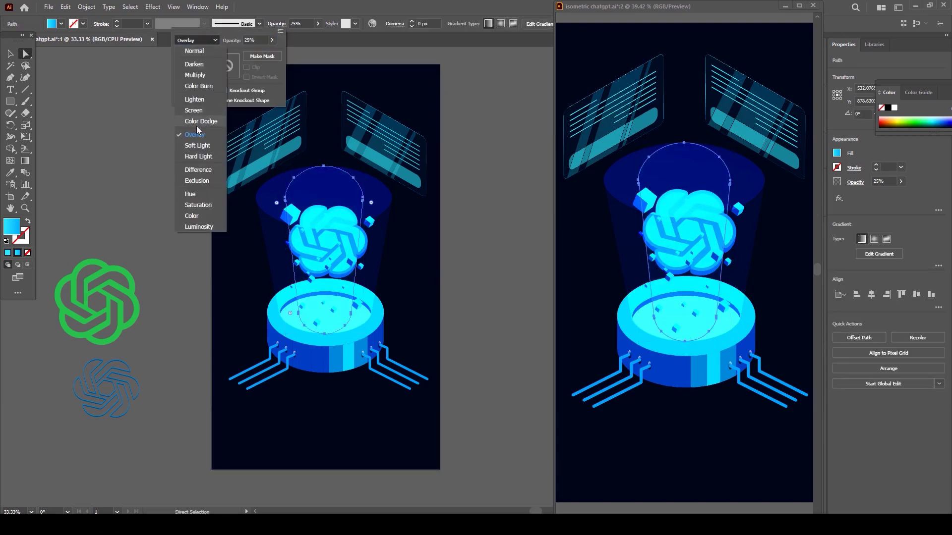
click(201, 146)
click(181, 193)
click(178, 204)
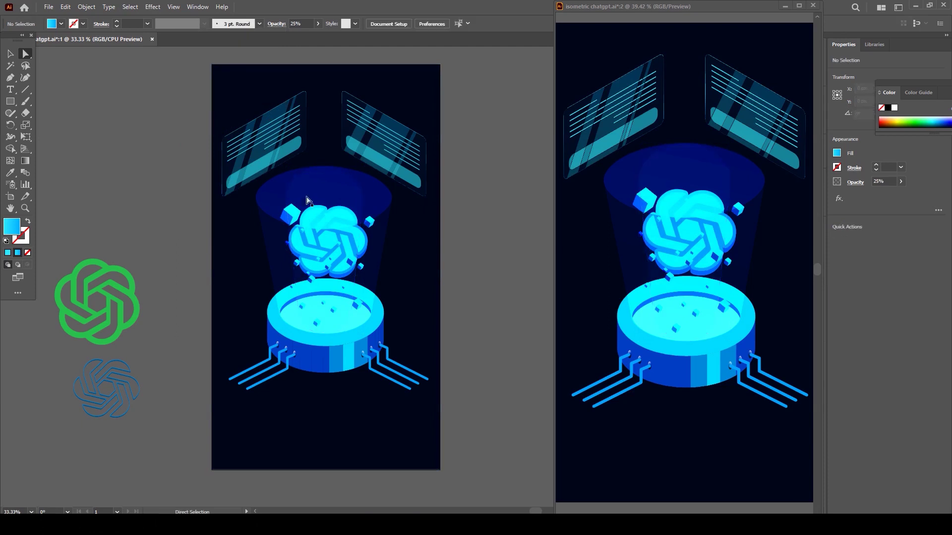
drag(374, 268, 430, 261)
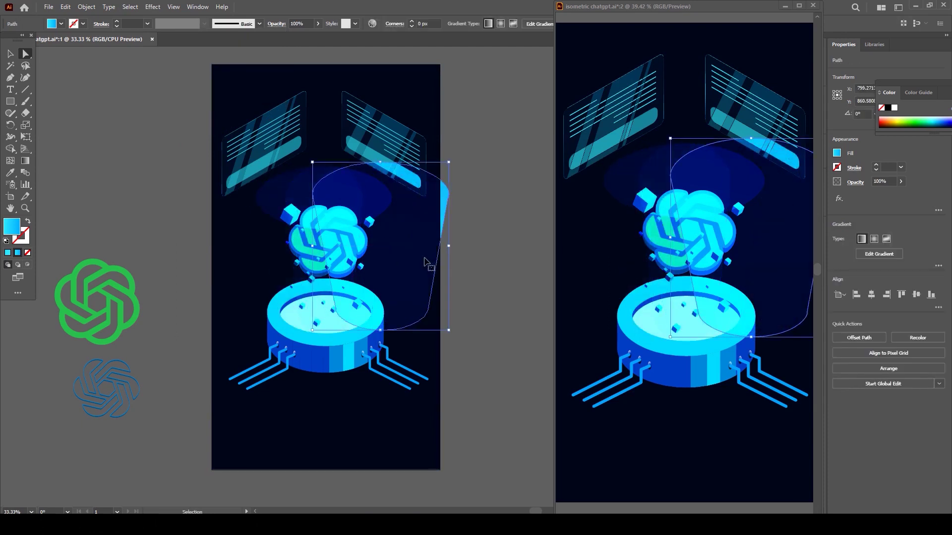
key(ctrl+z)
key(ctrl+z)
Set the outer light beam's blending mode to Normal
key(a)
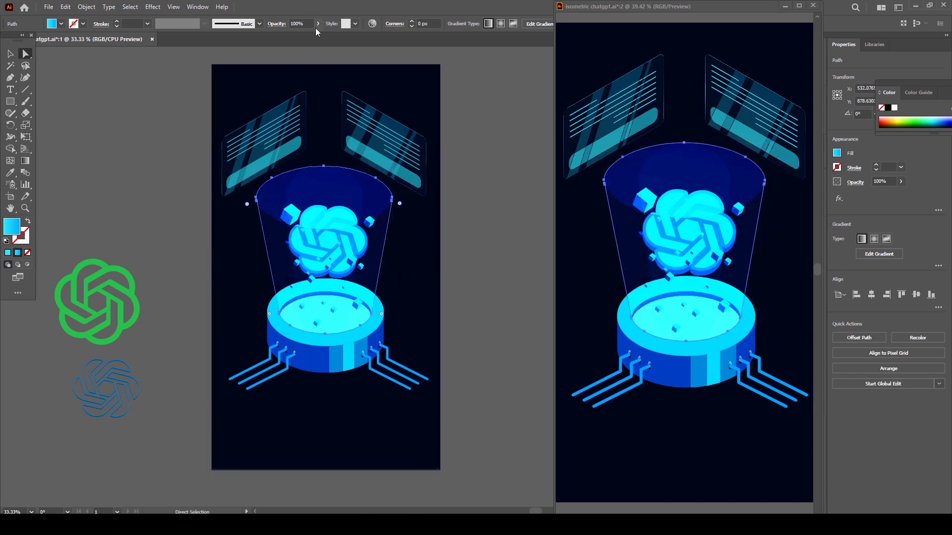
click(276, 24)
click(208, 40)
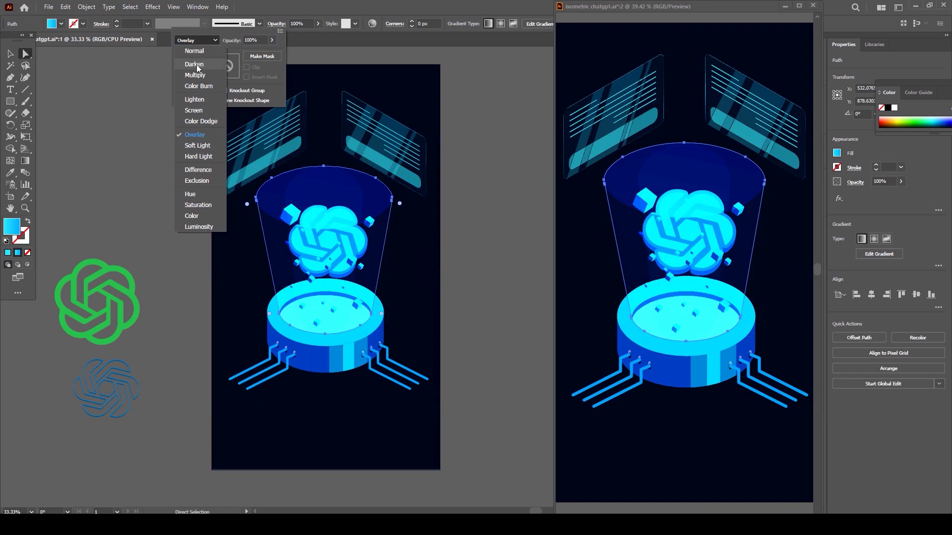
click(199, 133)
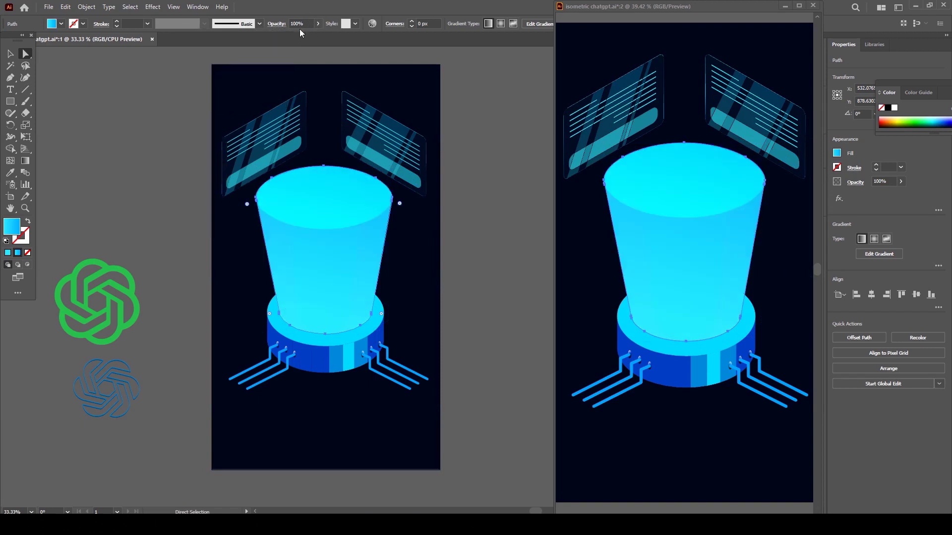
Redraw the outer light beam's gradient nearly vertically, running from the front edge of its upper ellipse down to the base
click(296, 265)
click(260, 238)
key(g)
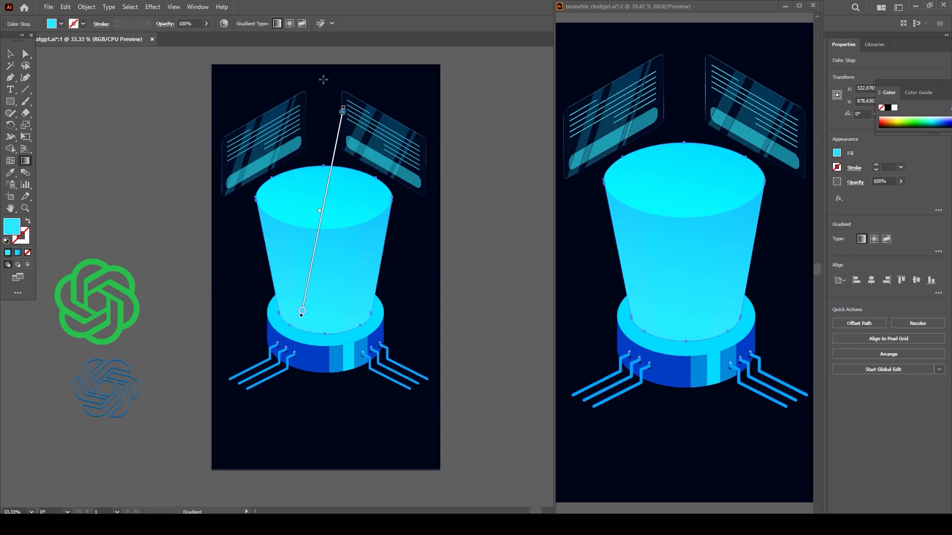
drag(343, 113, 331, 163)
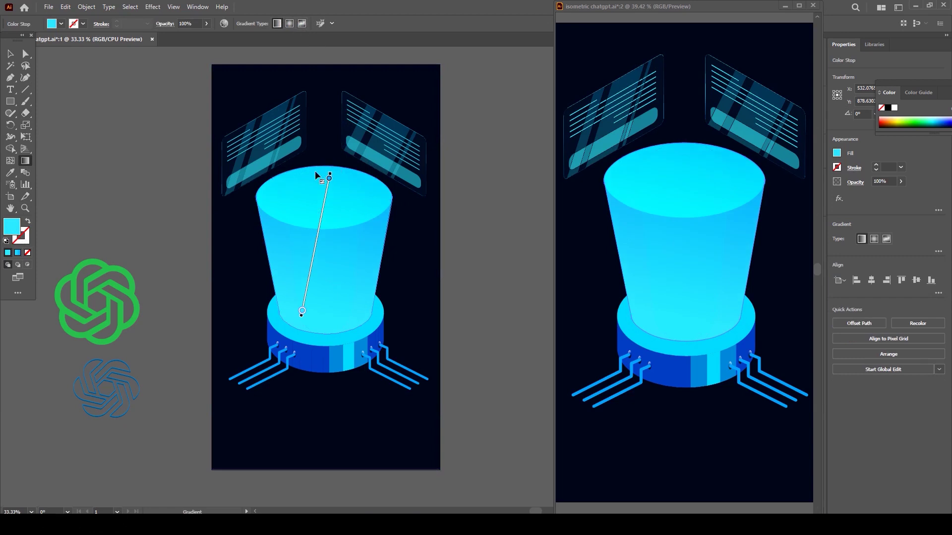
mouse_move(333, 274)
mouse_down()
mouse_move(331, 303)
mouse_move(324, 193)
mouse_up()
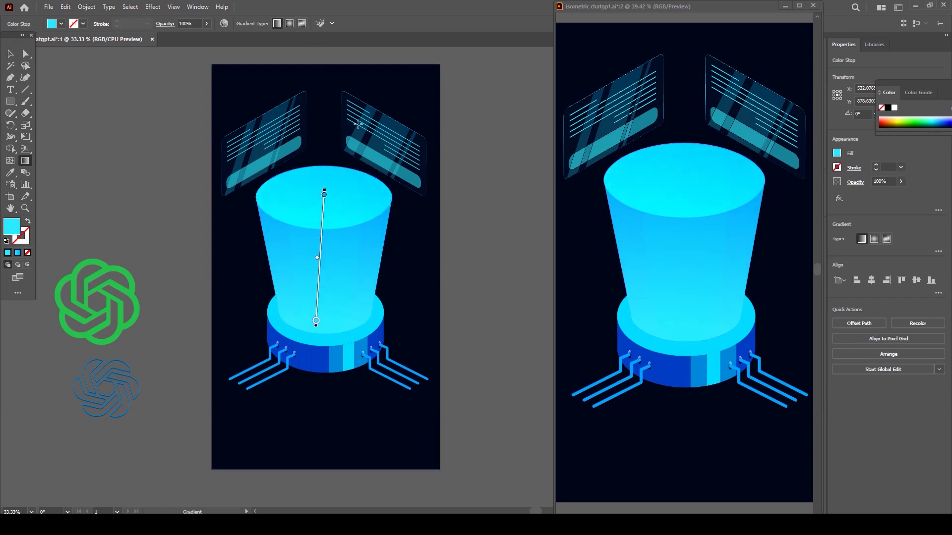
drag(322, 230, 311, 394)
mouse_move(322, 229)
mouse_down()
mouse_move(341, 259)
mouse_move(315, 318)
mouse_up()
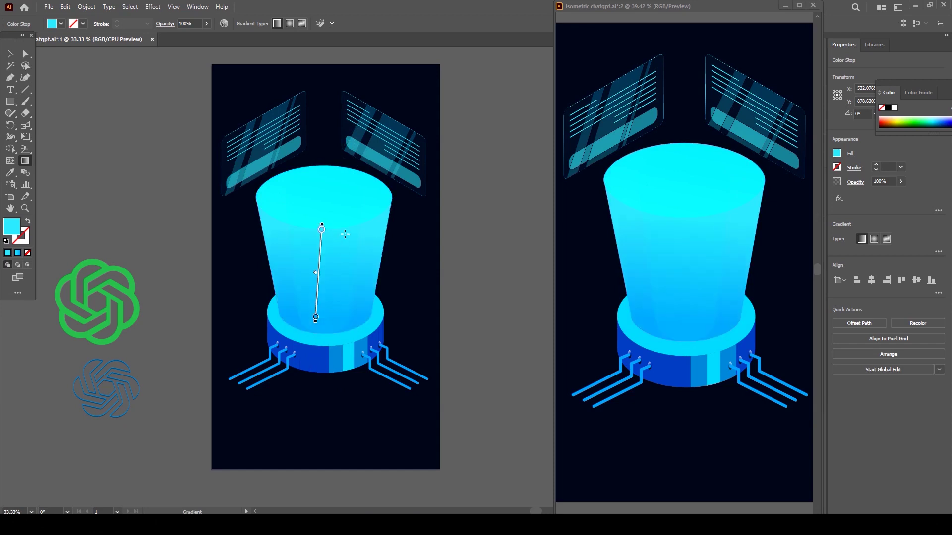